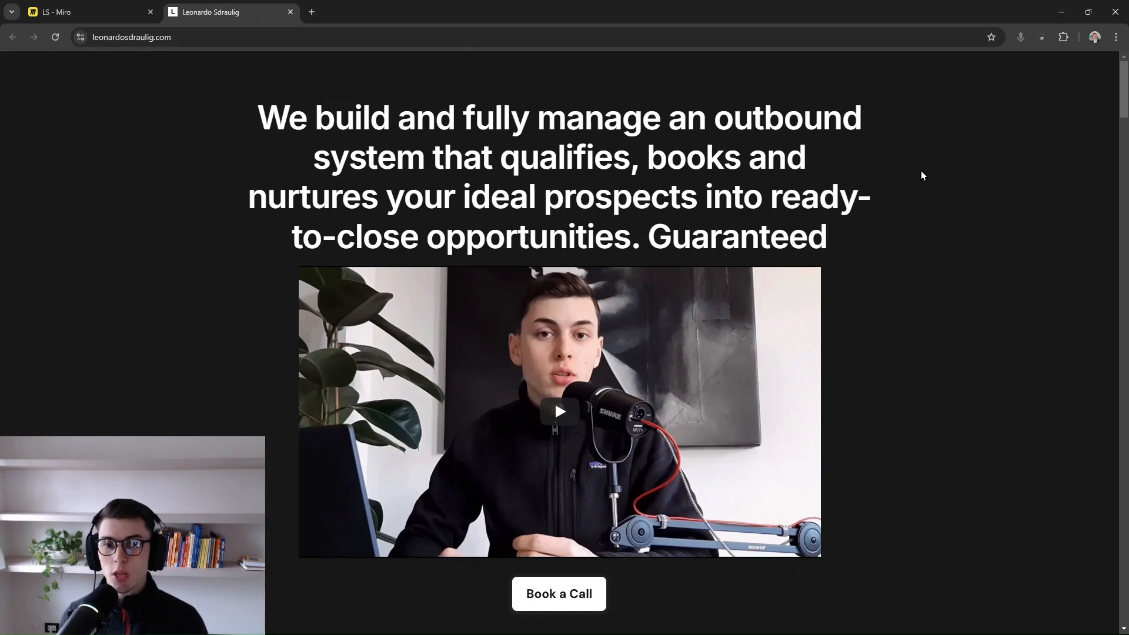
# - Look through the client case studies on the agency's website
pyautogui.scroll(-10, 919, 233)
pyautogui.scroll(-13, 920, 228)
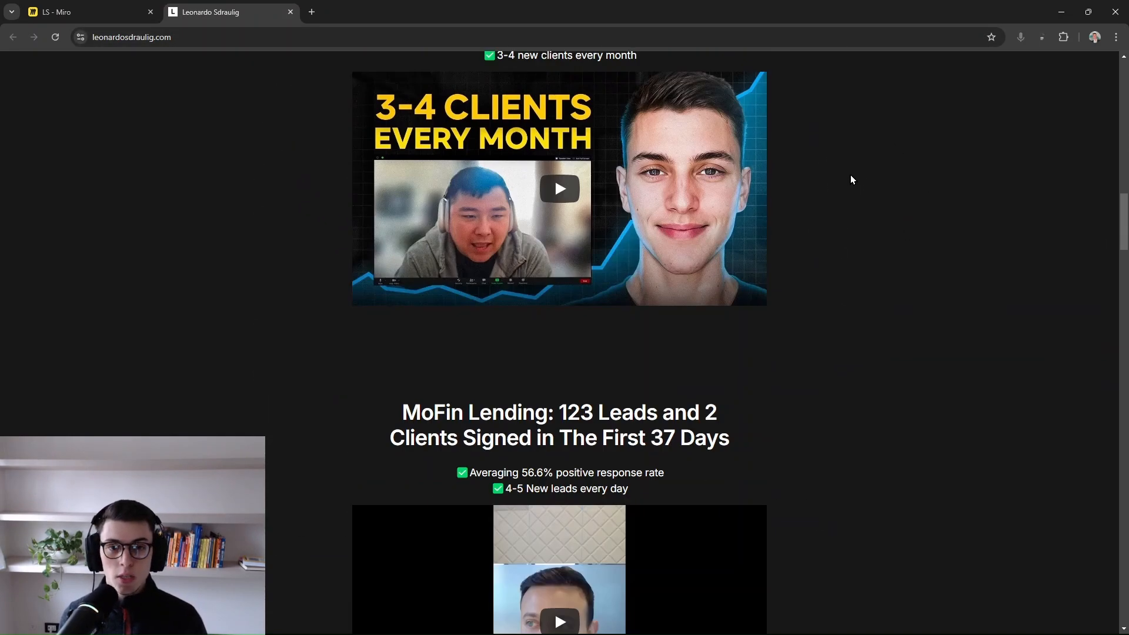
pyautogui.scroll(-10, 853, 180)
pyautogui.scroll(-10, 855, 186)
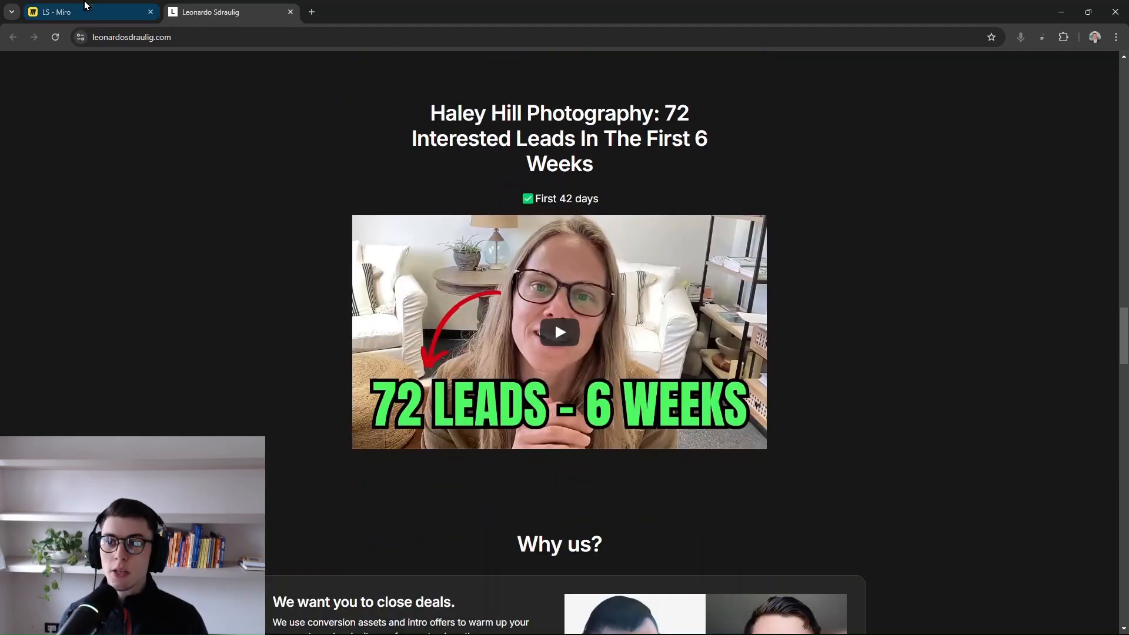
# - Switch to the Miro board and view the start of the flowchart on pre-qualifying leads in Clay
pyautogui.click(84, 5)
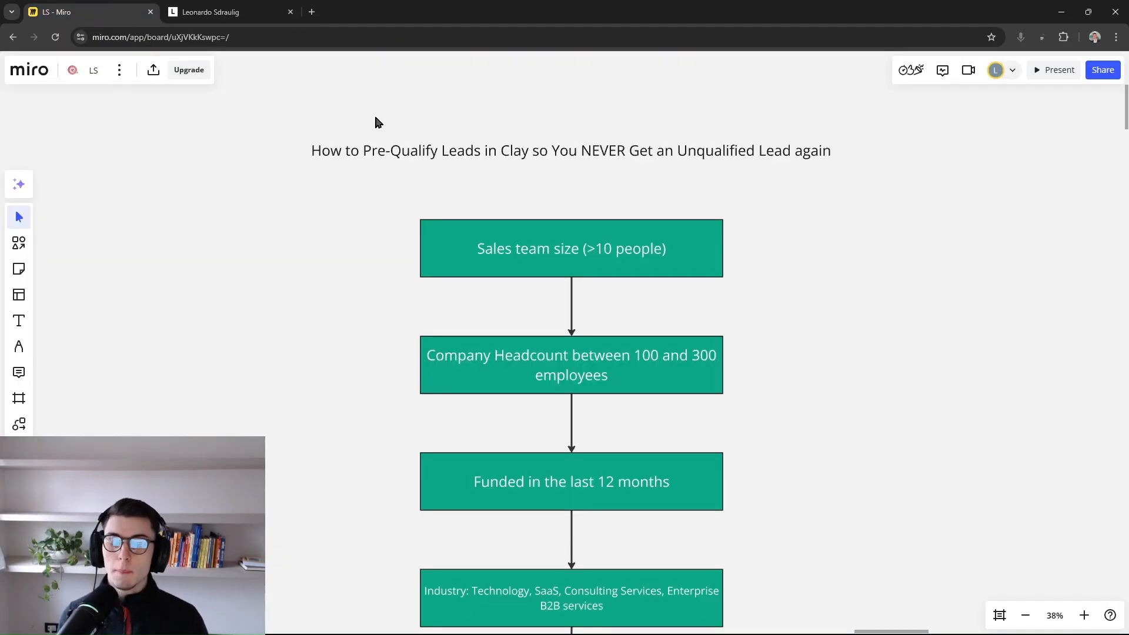
pyautogui.moveTo(769, 329); pyautogui.dragTo(764, 299)
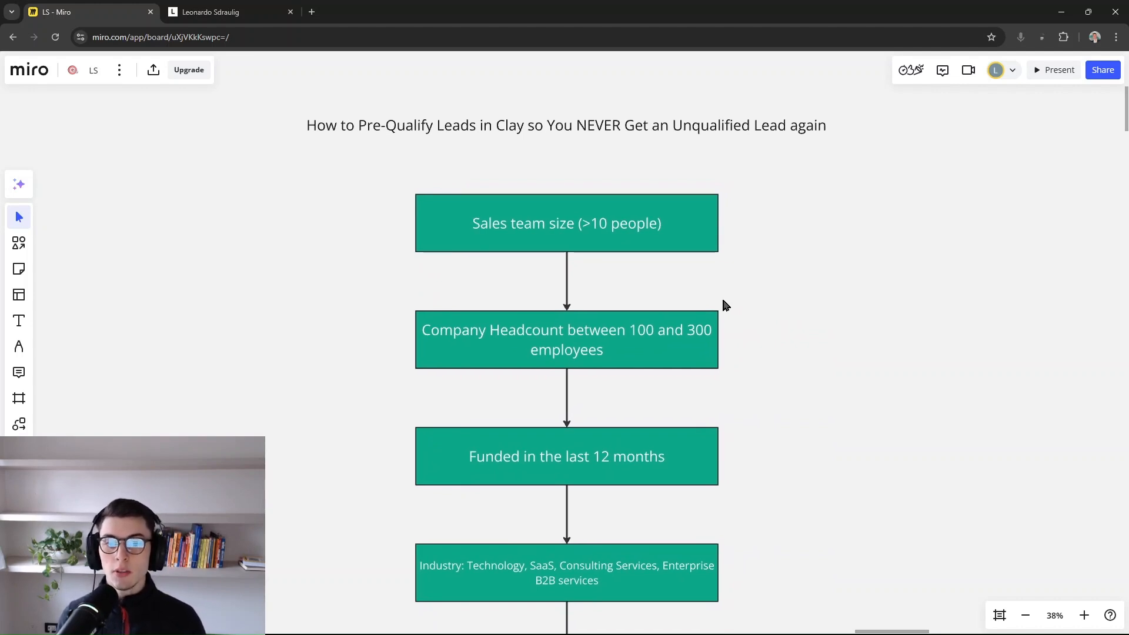
pyautogui.scroll(2, 788, 235)
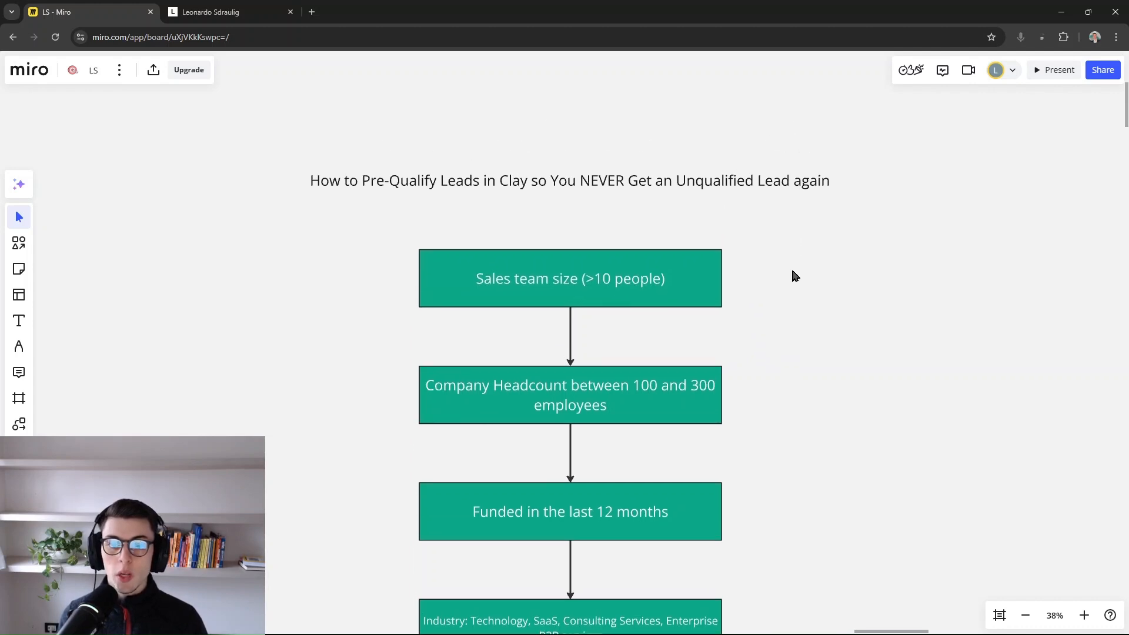
pyautogui.scroll(-2, 818, 509)
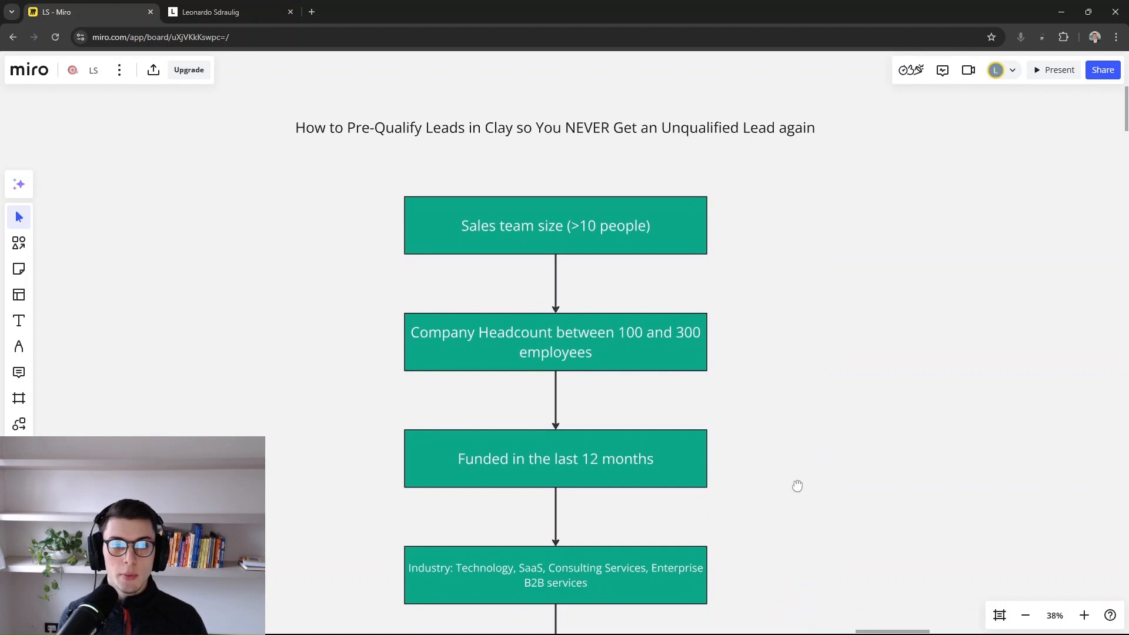
pyautogui.moveTo(798, 486); pyautogui.dragTo(794, 486)
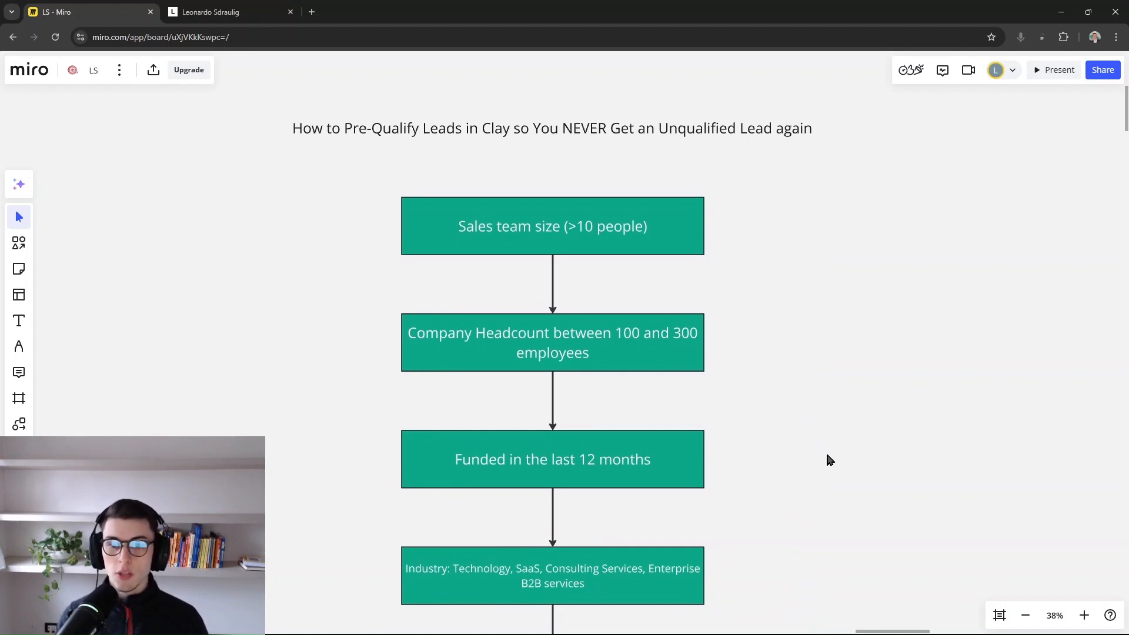
pyautogui.moveTo(820, 322); pyautogui.dragTo(818, 340)
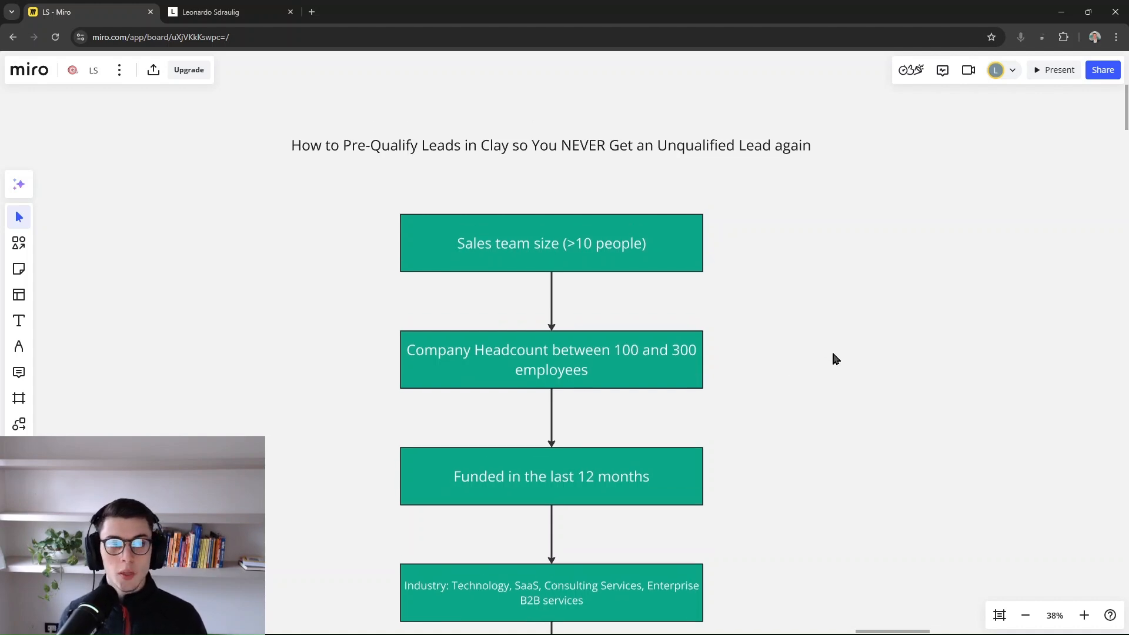
pyautogui.moveTo(844, 338); pyautogui.dragTo(838, 365)
pyautogui.moveTo(846, 446)
pyautogui.mouseDown()
pyautogui.moveTo(844, 424)
pyautogui.moveTo(844, 443)
pyautogui.mouseUp()
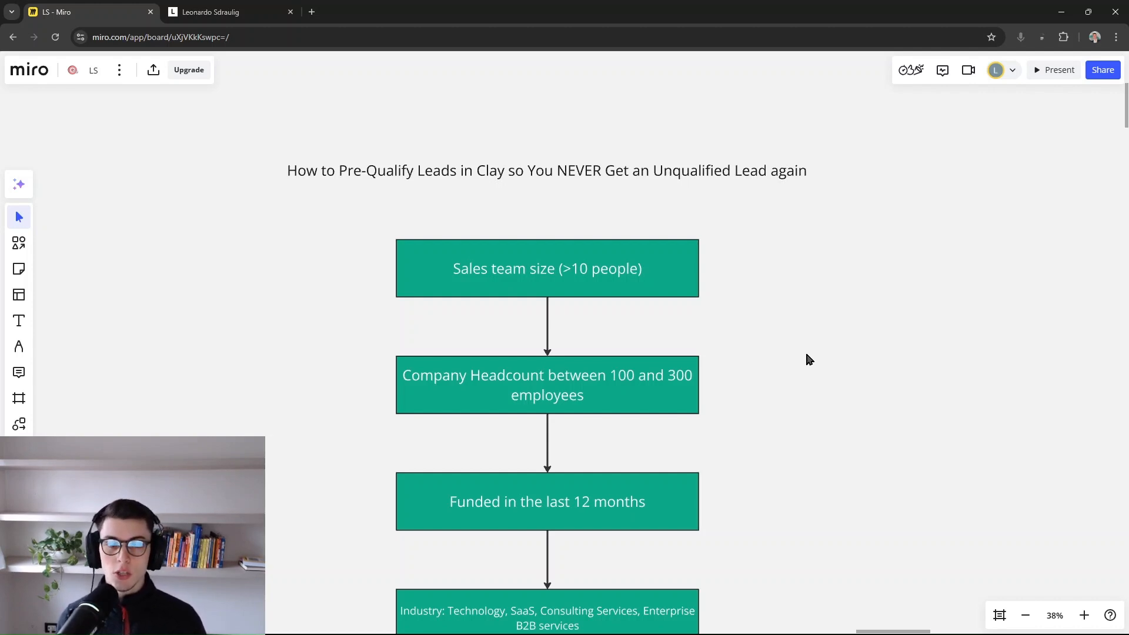
pyautogui.scroll(-2, 791, 367)
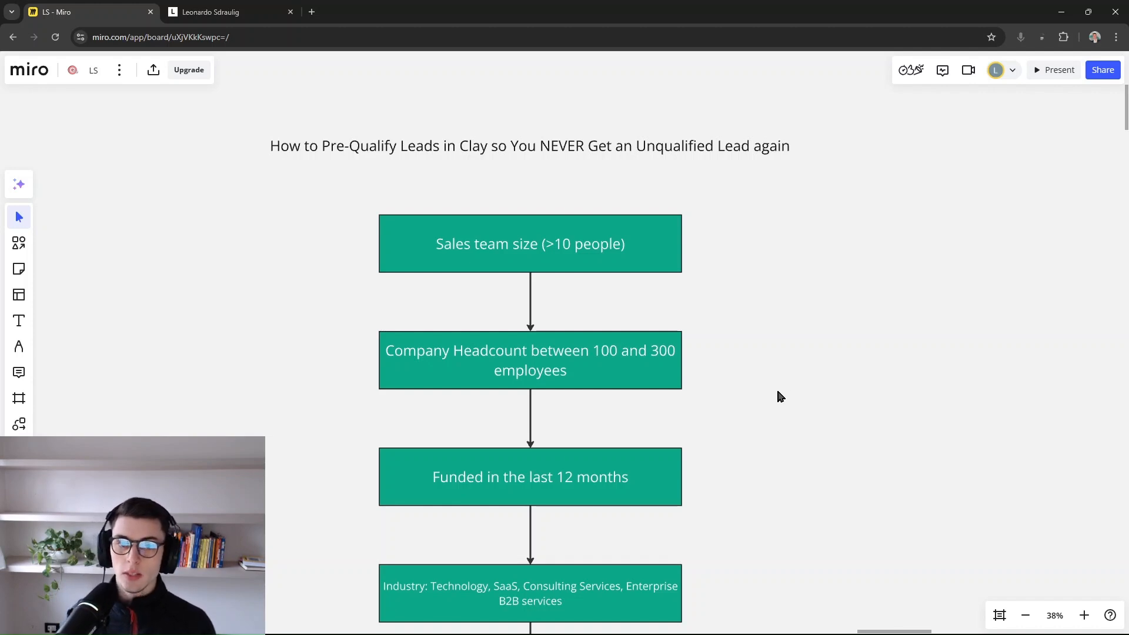
pyautogui.moveTo(787, 422); pyautogui.dragTo(774, 444)
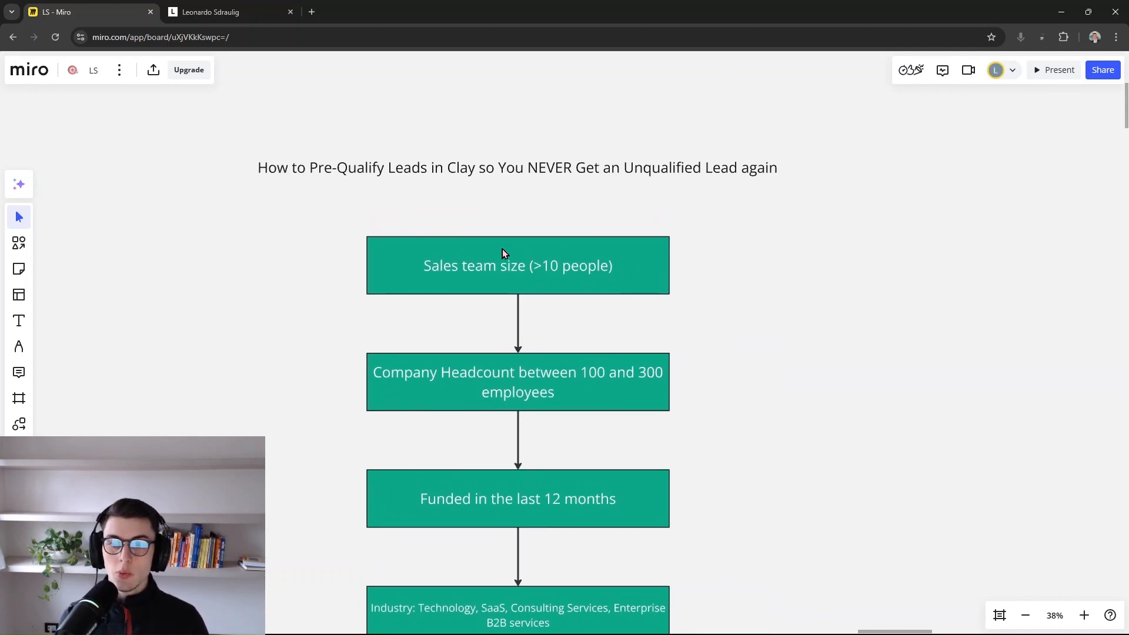
# - Examine the flowchart's qualification criteria in order, from sales team size and company headcount through funding and industry to CRM use
pyautogui.scroll(3, 543, 268)
pyautogui.scroll(1, 542, 269)
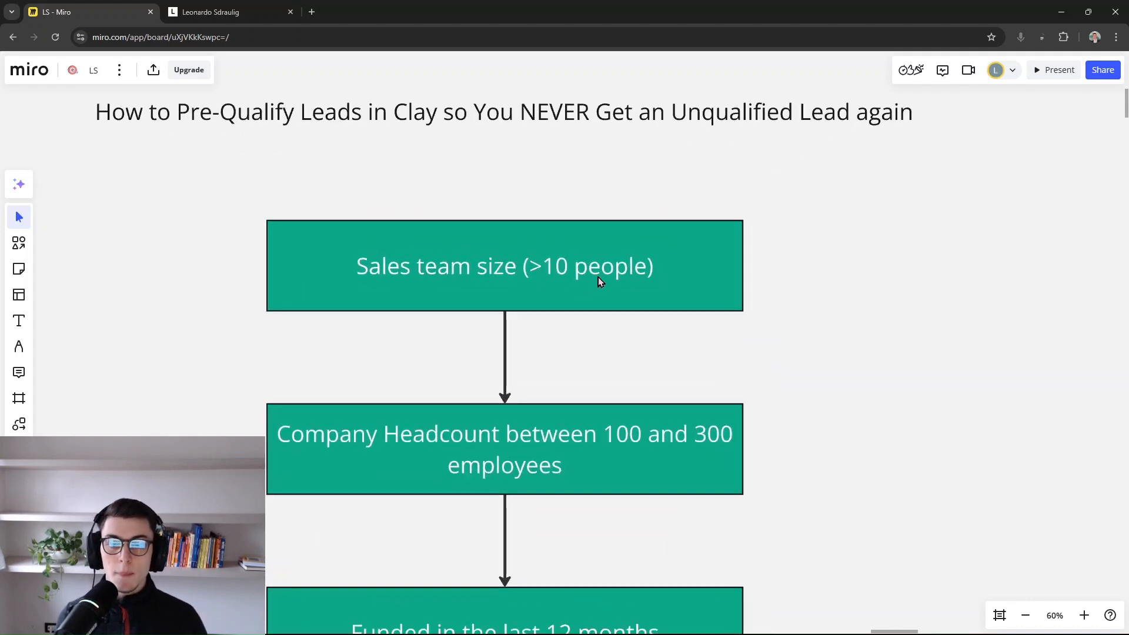
pyautogui.scroll(-1, 546, 264)
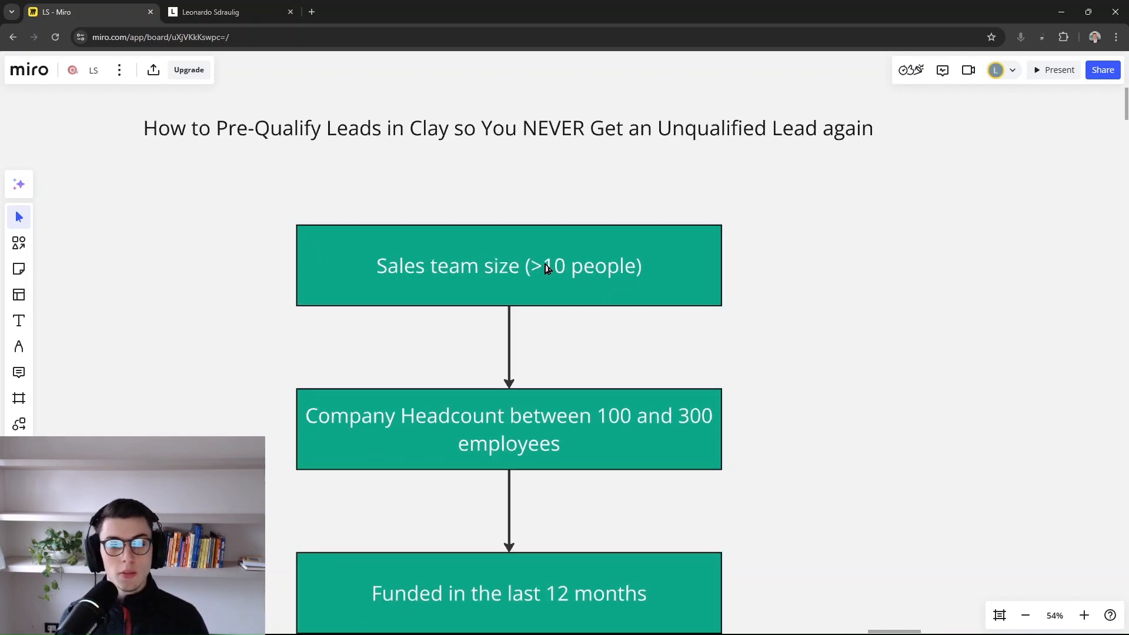
pyautogui.moveTo(738, 342); pyautogui.dragTo(735, 233)
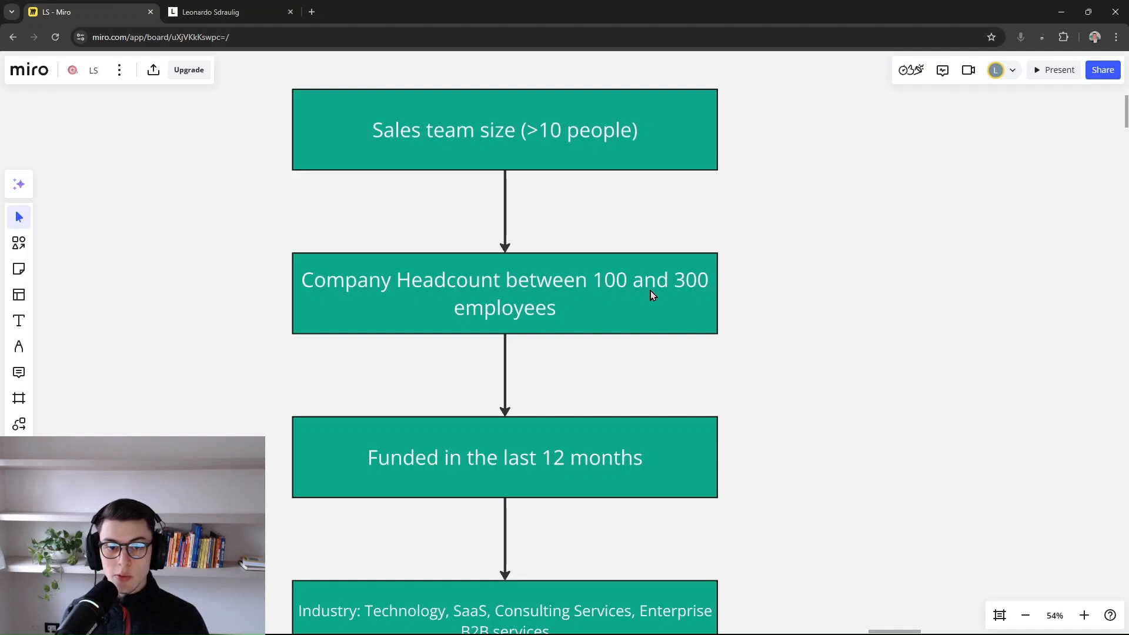
pyautogui.moveTo(746, 386); pyautogui.dragTo(742, 277)
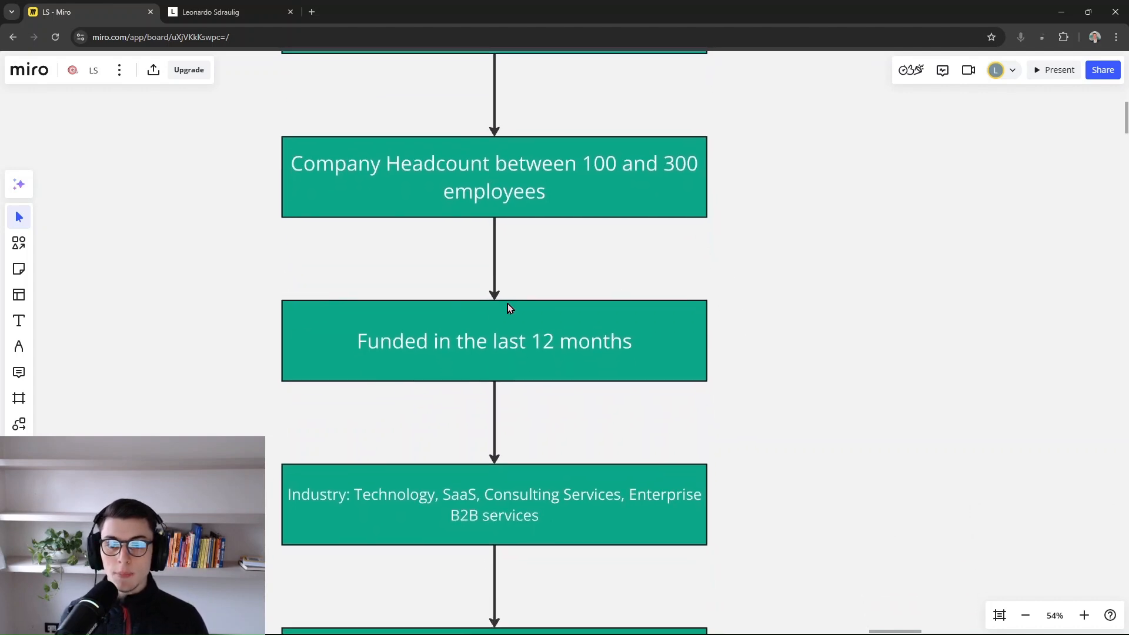
pyautogui.moveTo(492, 283); pyautogui.dragTo(486, 311)
pyautogui.scroll(-1, 448, 372)
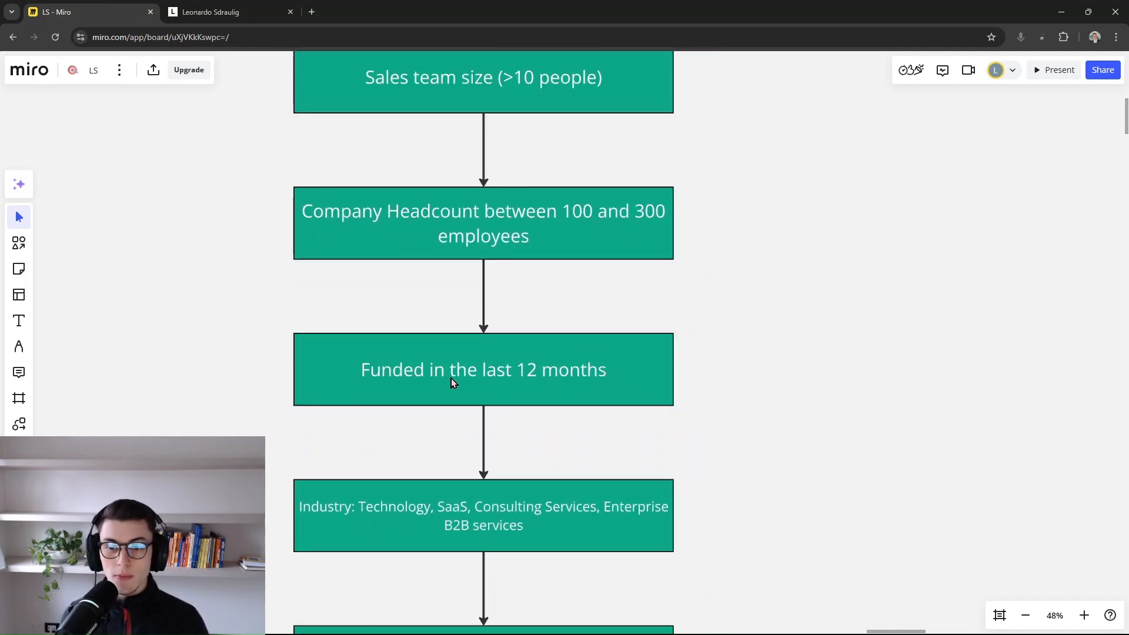
pyautogui.moveTo(684, 421); pyautogui.dragTo(682, 350)
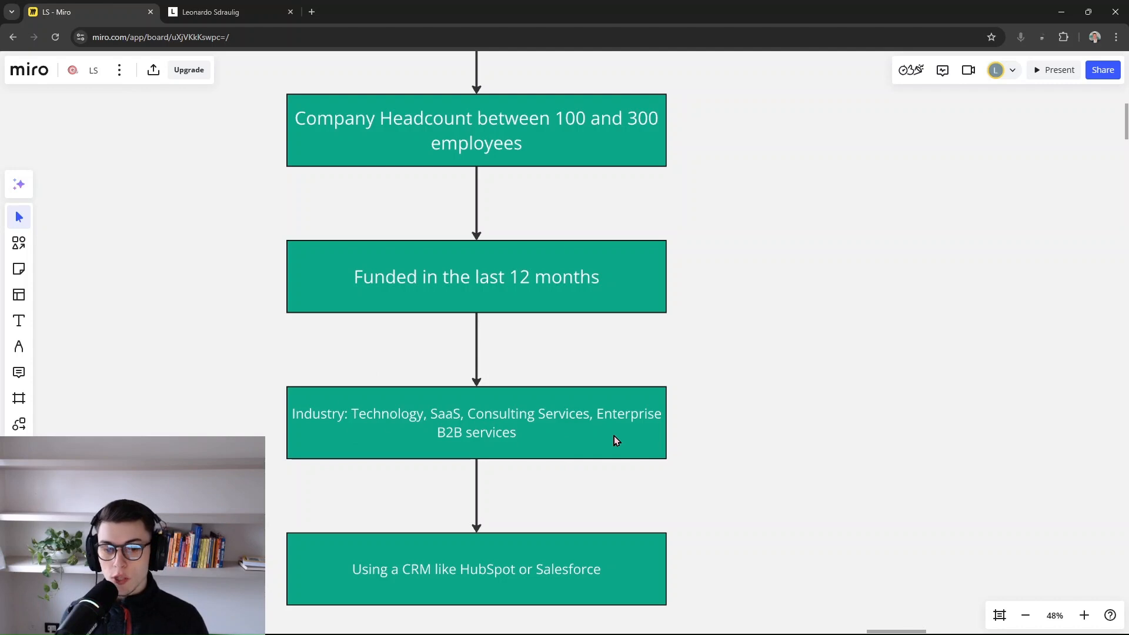
pyautogui.moveTo(668, 466); pyautogui.dragTo(721, 396)
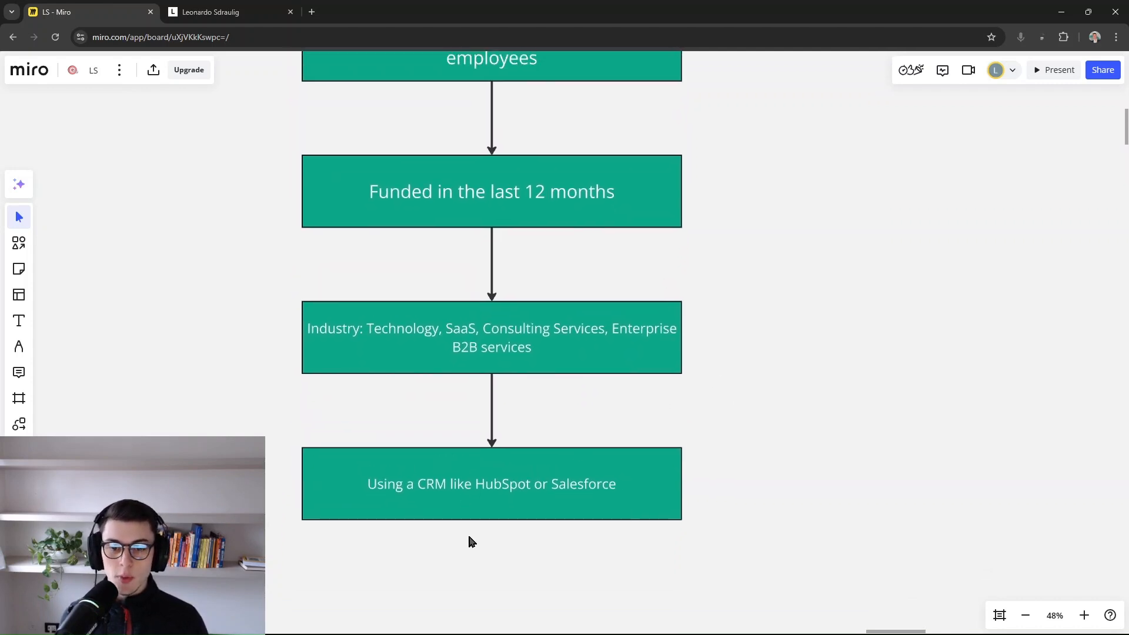
pyautogui.scroll(-2, 450, 557)
pyautogui.moveTo(648, 277); pyautogui.dragTo(683, 346)
pyautogui.moveTo(754, 268); pyautogui.dragTo(756, 436)
pyautogui.moveTo(818, 329); pyautogui.dragTo(852, 313)
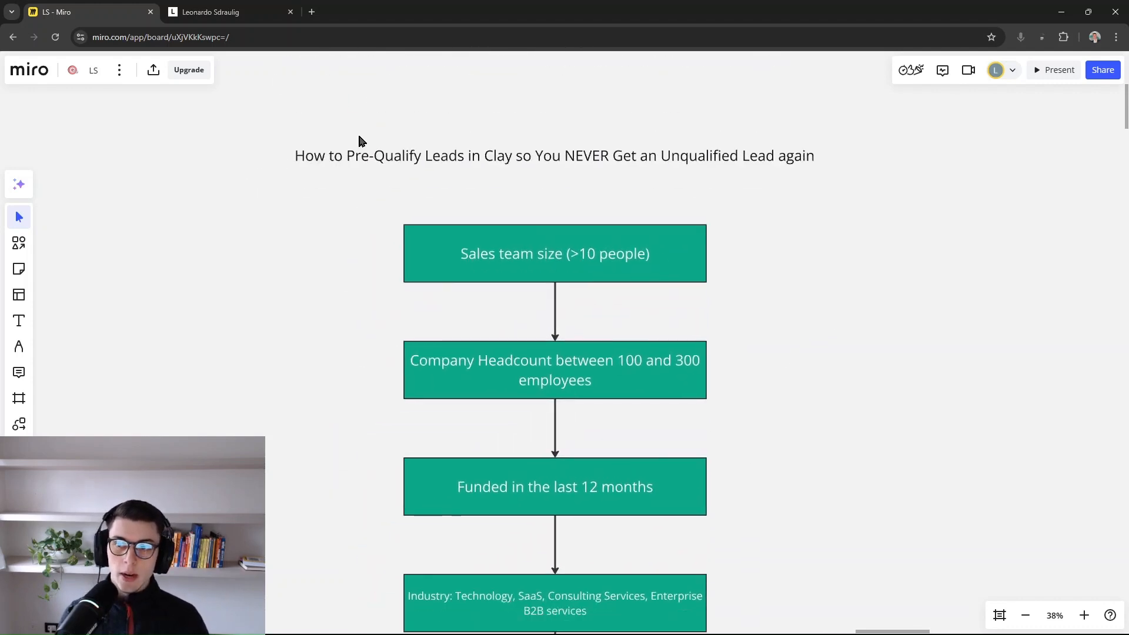
# - Switch to Clay and review the industry, company size and location filters of the Find Companies search
pyautogui.hotkey('alt', 'Tab')
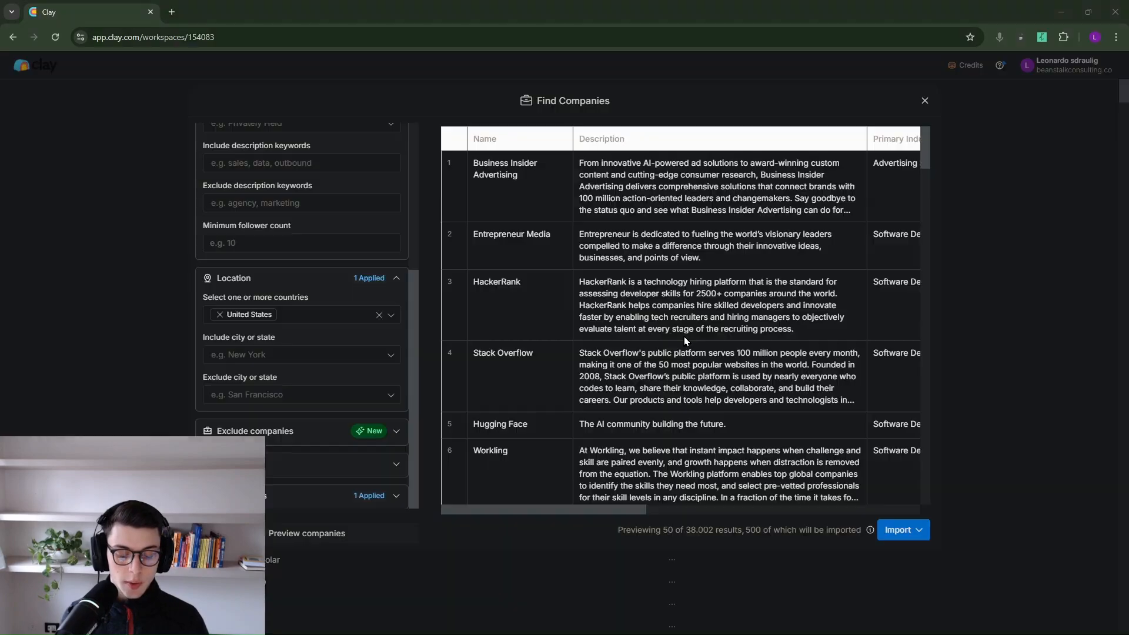
pyautogui.scroll(5, 360, 290)
pyautogui.scroll(-5, 351, 249)
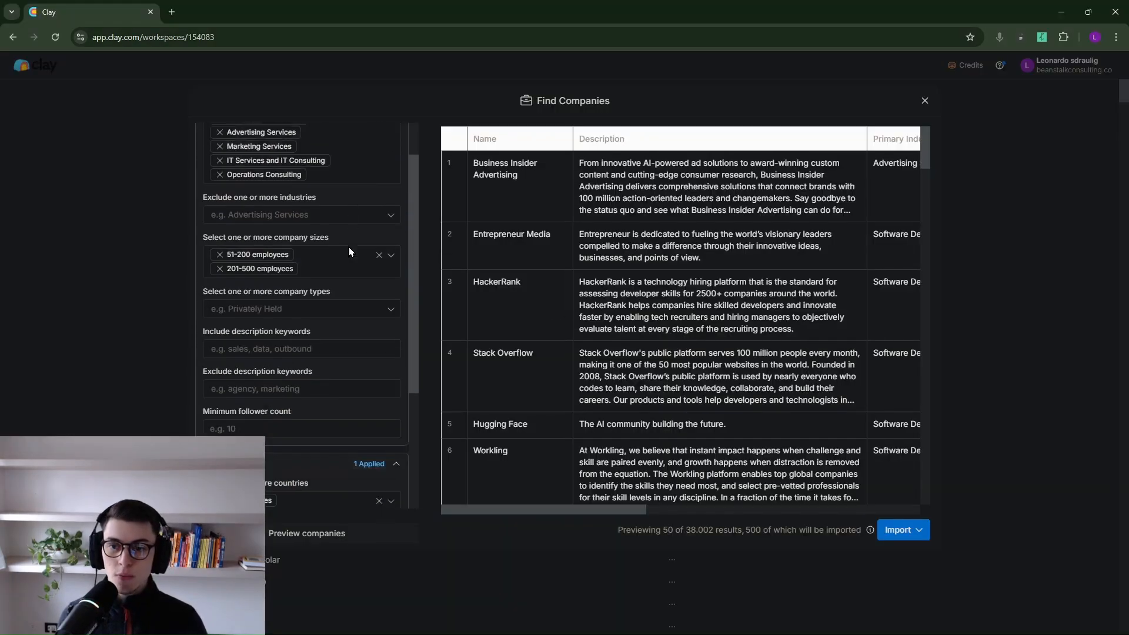
pyautogui.scroll(5, 361, 290)
pyautogui.scroll(-4, 367, 301)
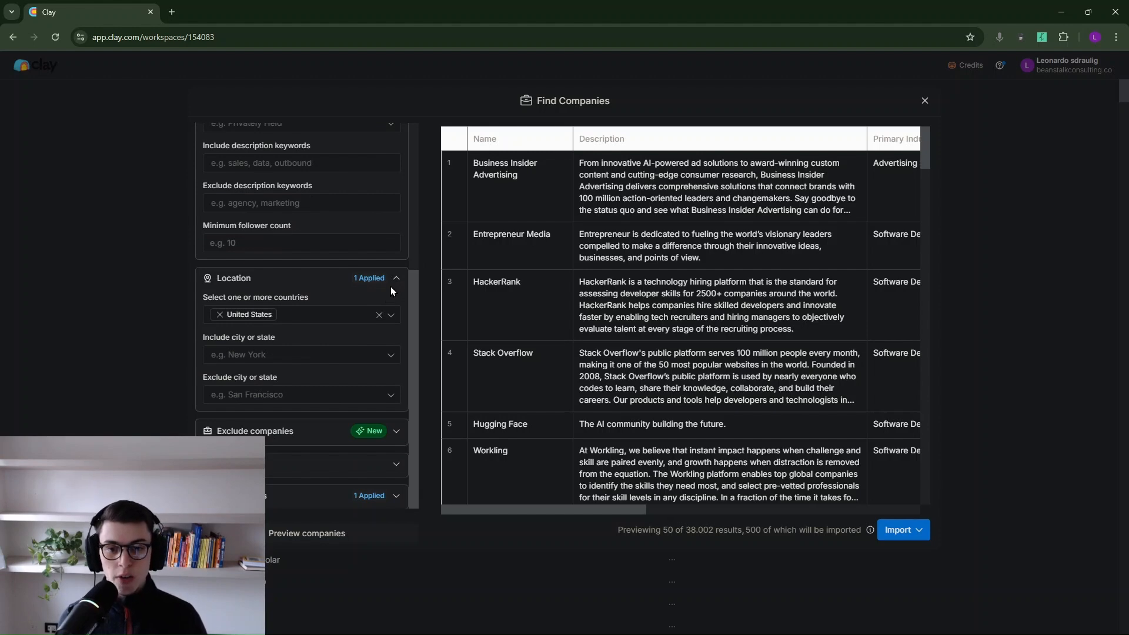
# - Import the previewed companies into a new table without additional enrichments, and dismiss the source details
pyautogui.click(906, 533)
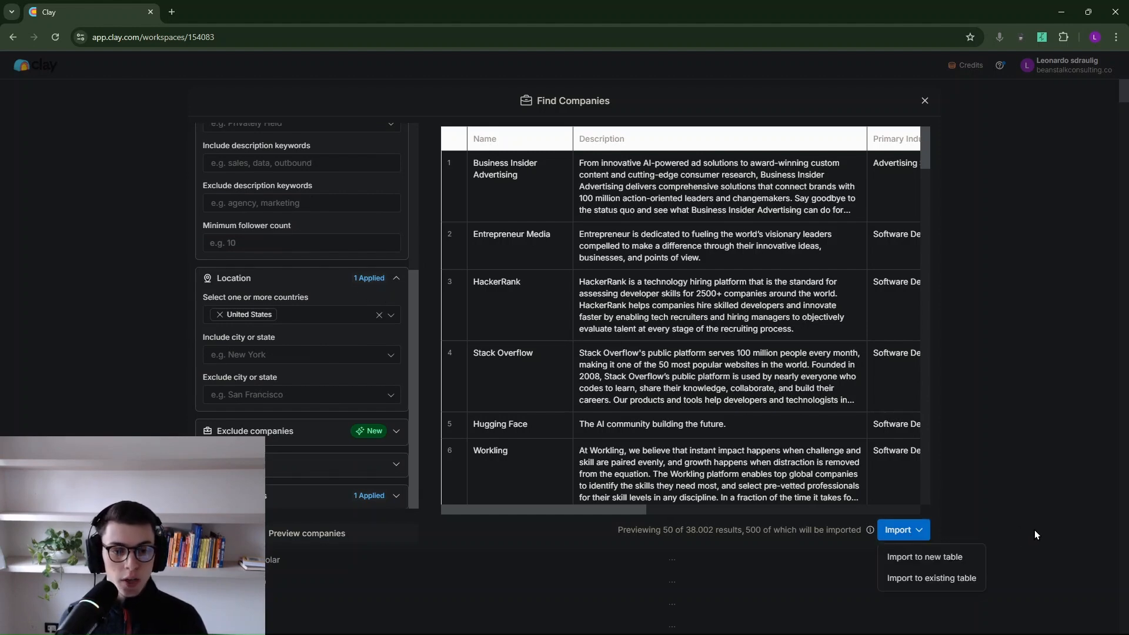
pyautogui.click(941, 563)
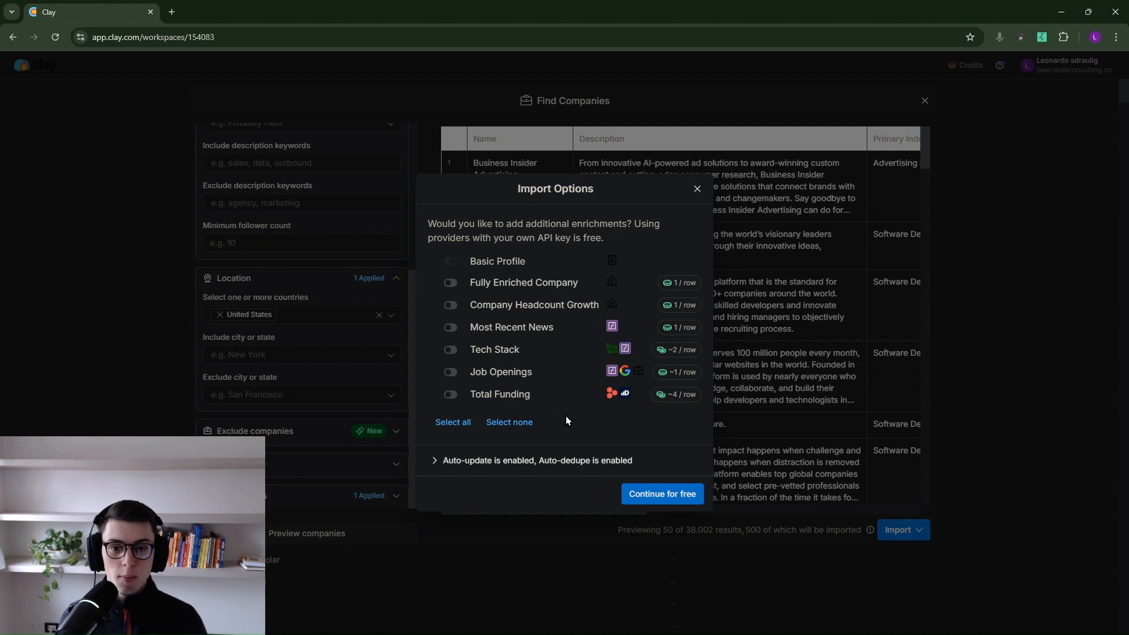
pyautogui.click(654, 497)
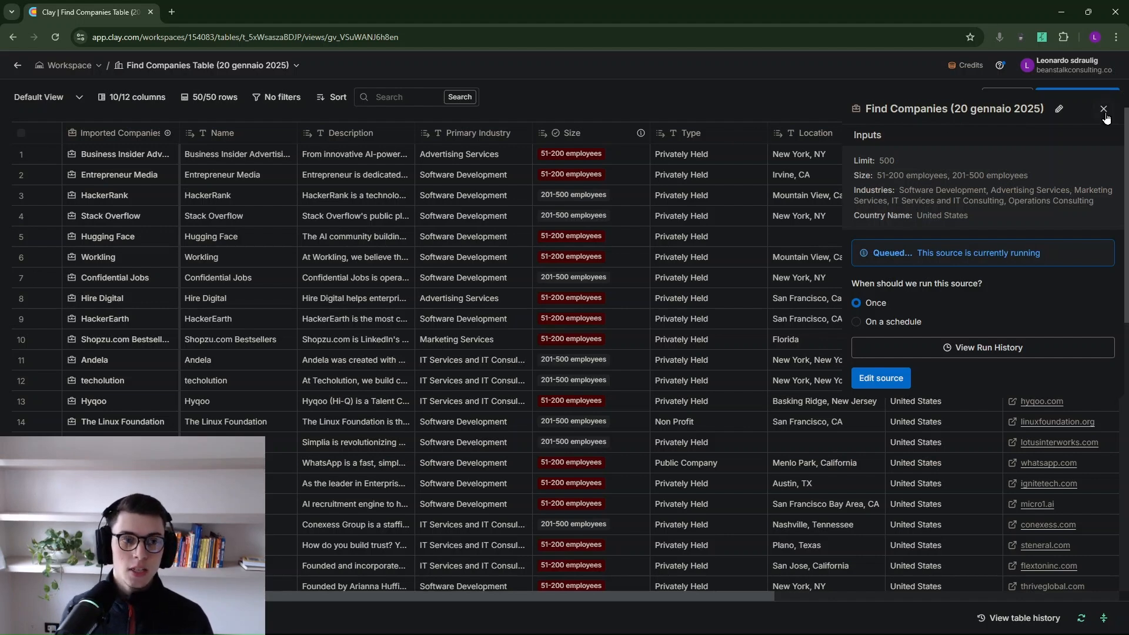
pyautogui.click(1104, 110)
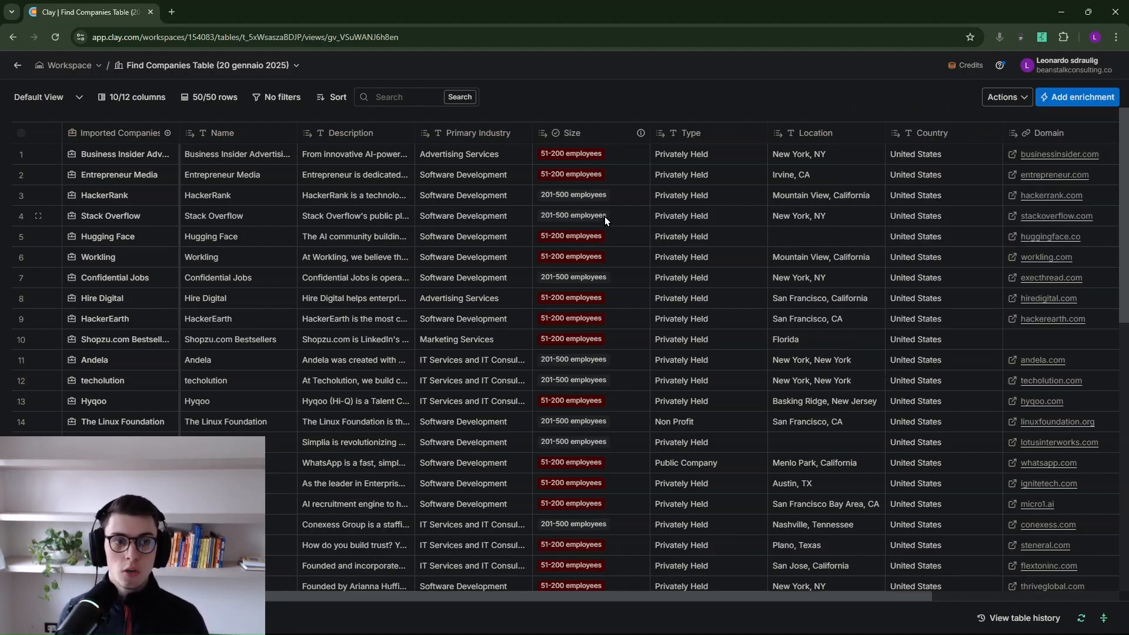
# - Rename the Name column of the imported companies table to "Company Name"
pyautogui.hscroll(4, 603, 224)
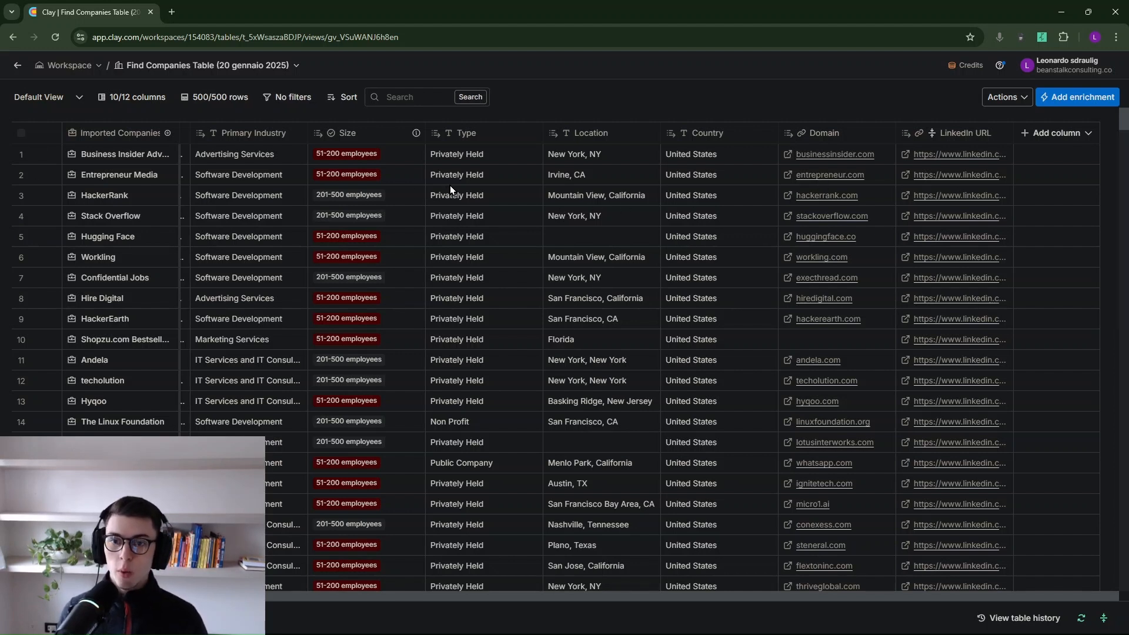
pyautogui.hscroll(-4, 438, 228)
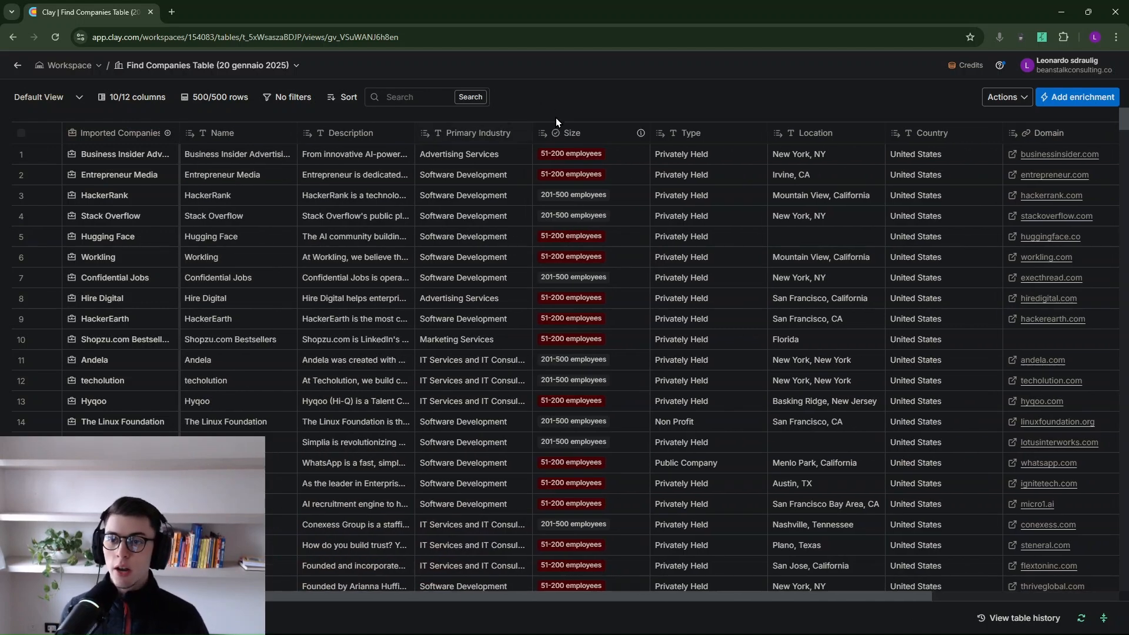
pyautogui.click(257, 134)
pyautogui.click(239, 160)
pyautogui.write('Com')
pyautogui.press('BackSpace')
pyautogui.press('BackSpace')
pyautogui.press('BackSpace')
pyautogui.press('BackSpace')
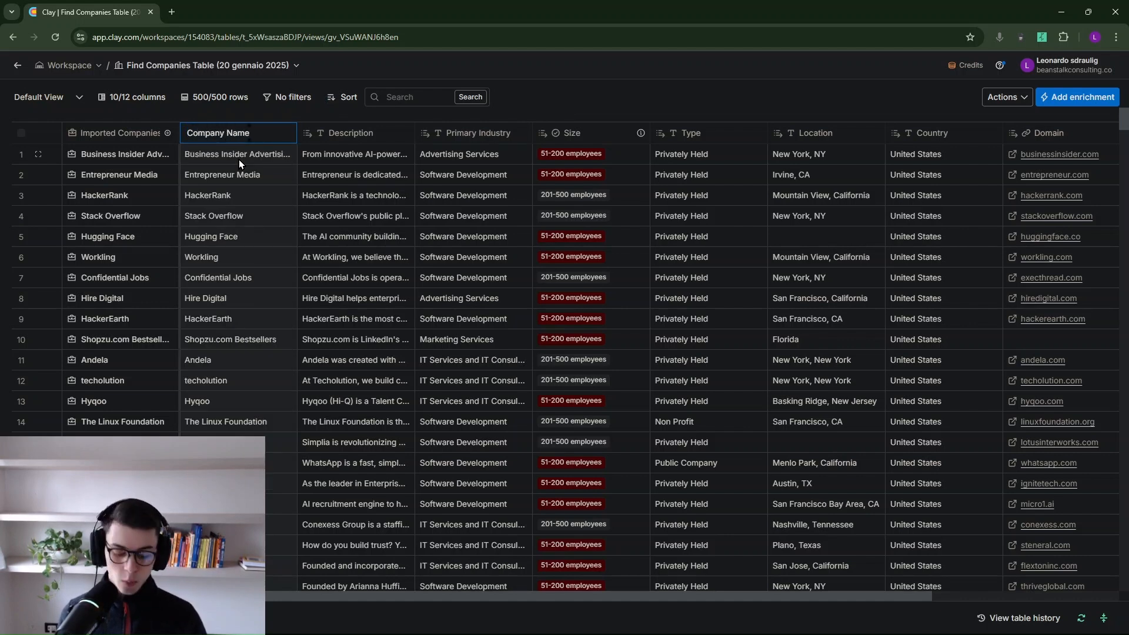
pyautogui.write('pany Name')
pyautogui.press('Return')
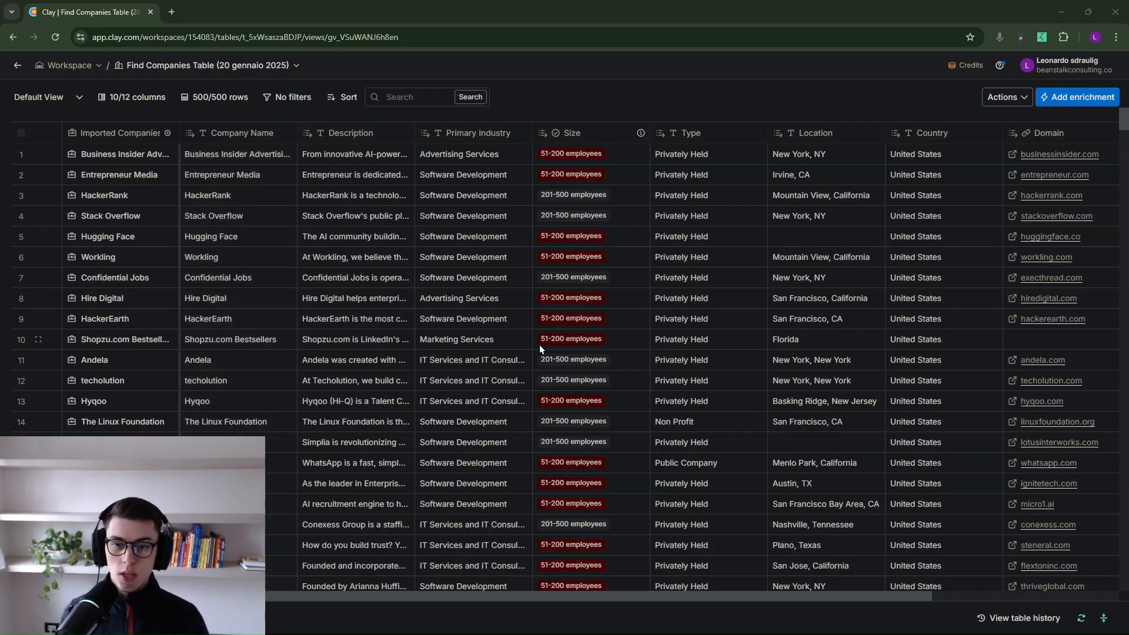
# - Check the criteria on the Miro board, and return to Clay to examine the imported companies' Primary Industry values
pyautogui.hotkey('alt', 'Tab')
pyautogui.moveTo(733, 436); pyautogui.dragTo(694, 292)
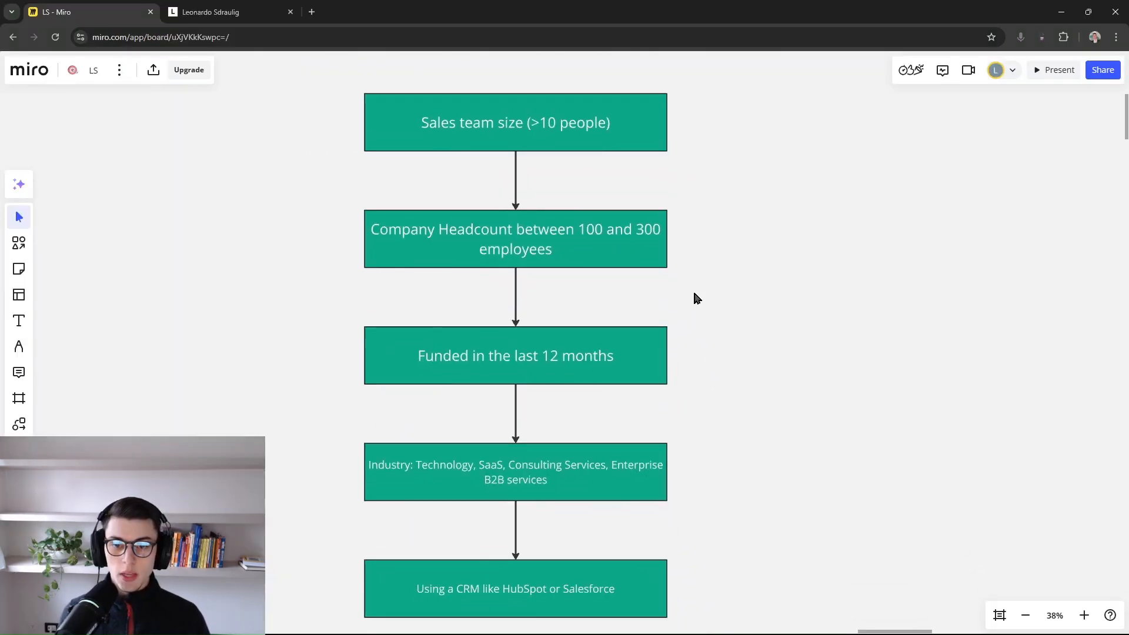
pyautogui.hotkey('alt', 'Tab')
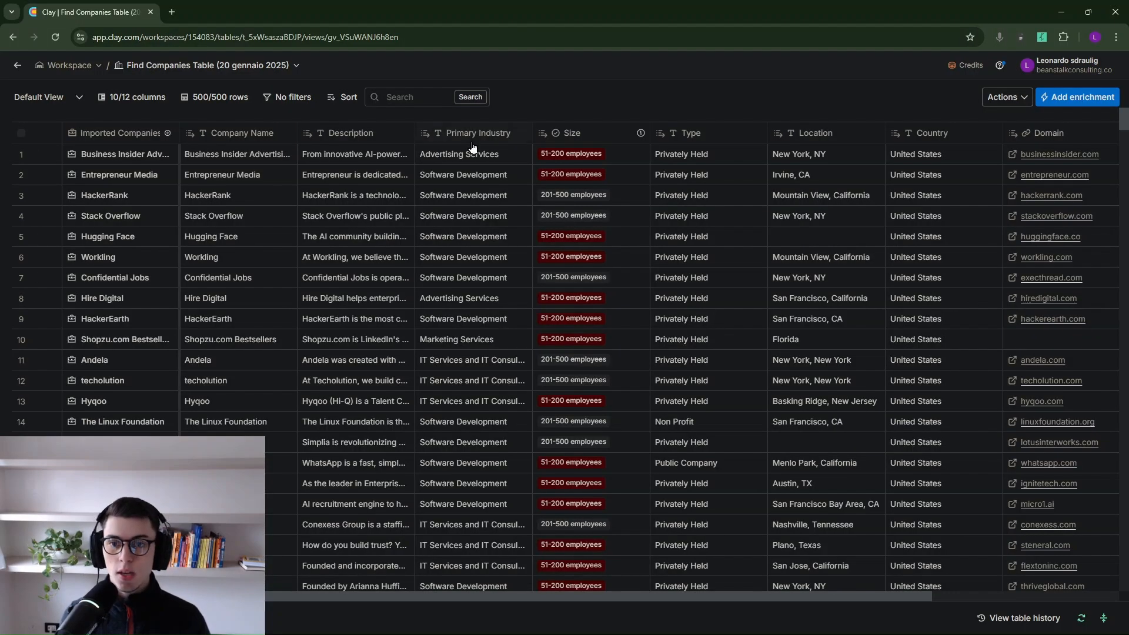
pyautogui.scroll(-4, 473, 247)
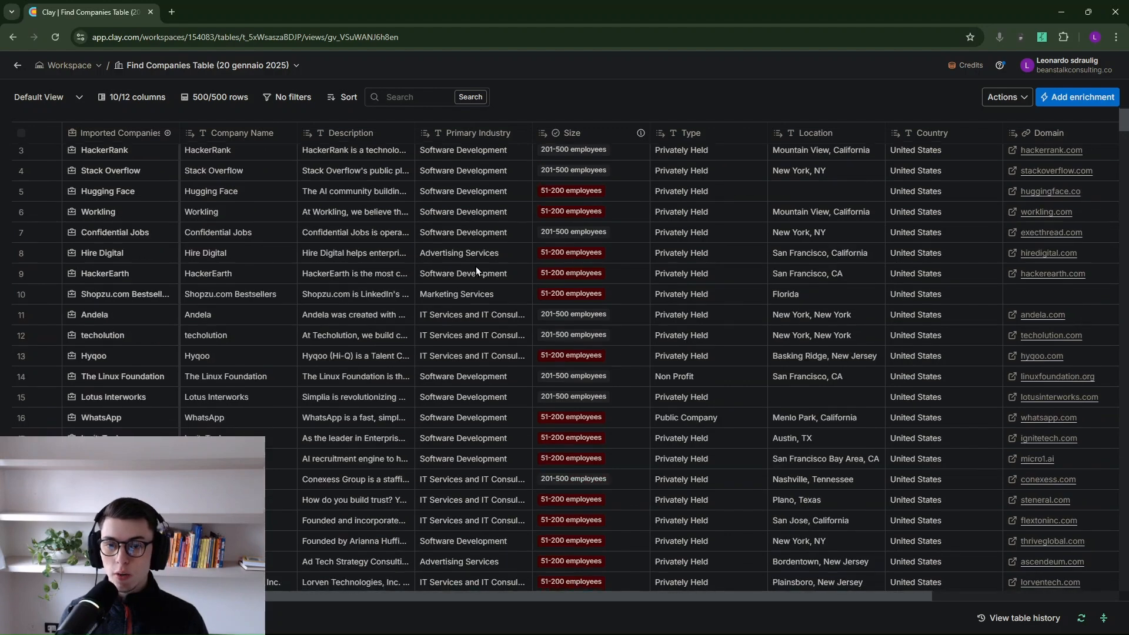
pyautogui.scroll(4, 485, 265)
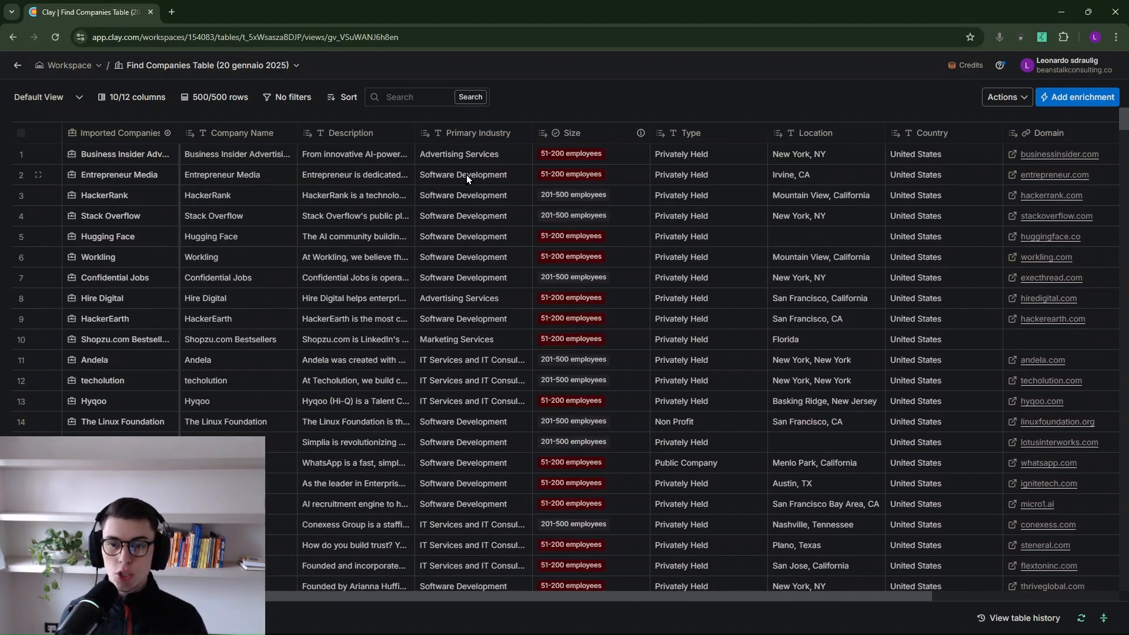
pyautogui.scroll(-5, 471, 185)
pyautogui.scroll(5, 475, 256)
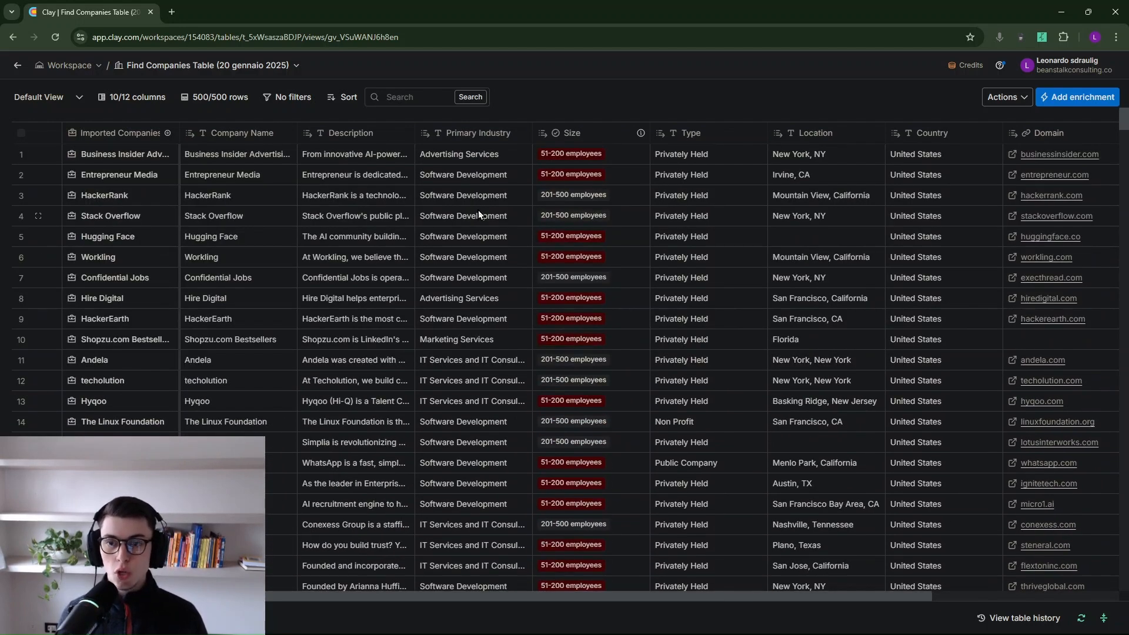
# - Delete the Type and Country columns from the imported companies table
pyautogui.hscroll(3, 478, 212)
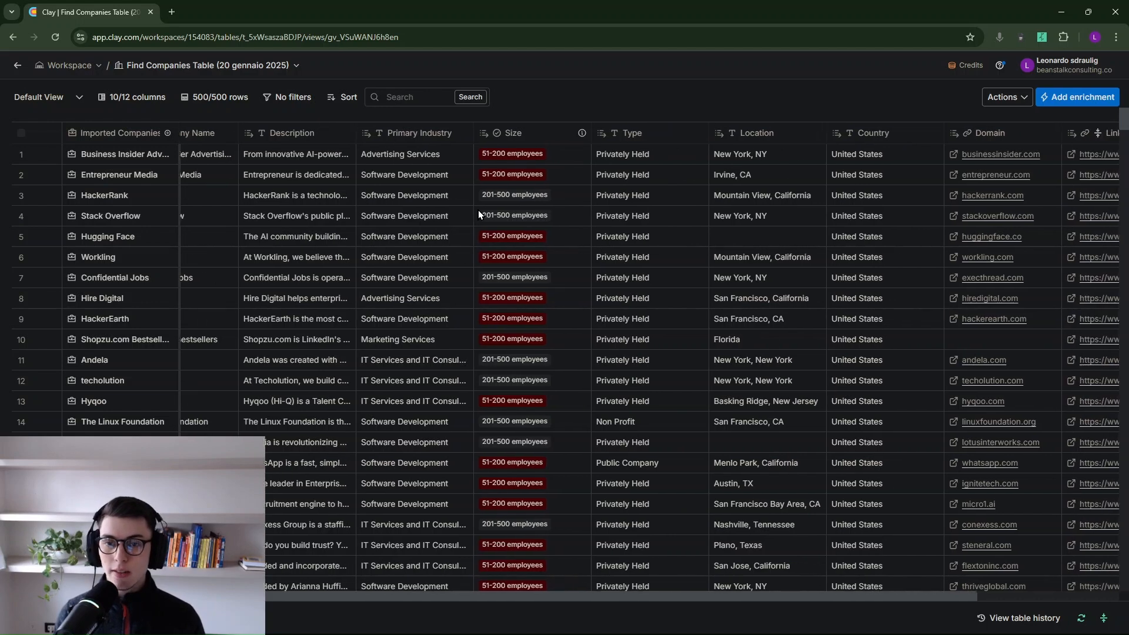
pyautogui.hscroll(-3, 478, 215)
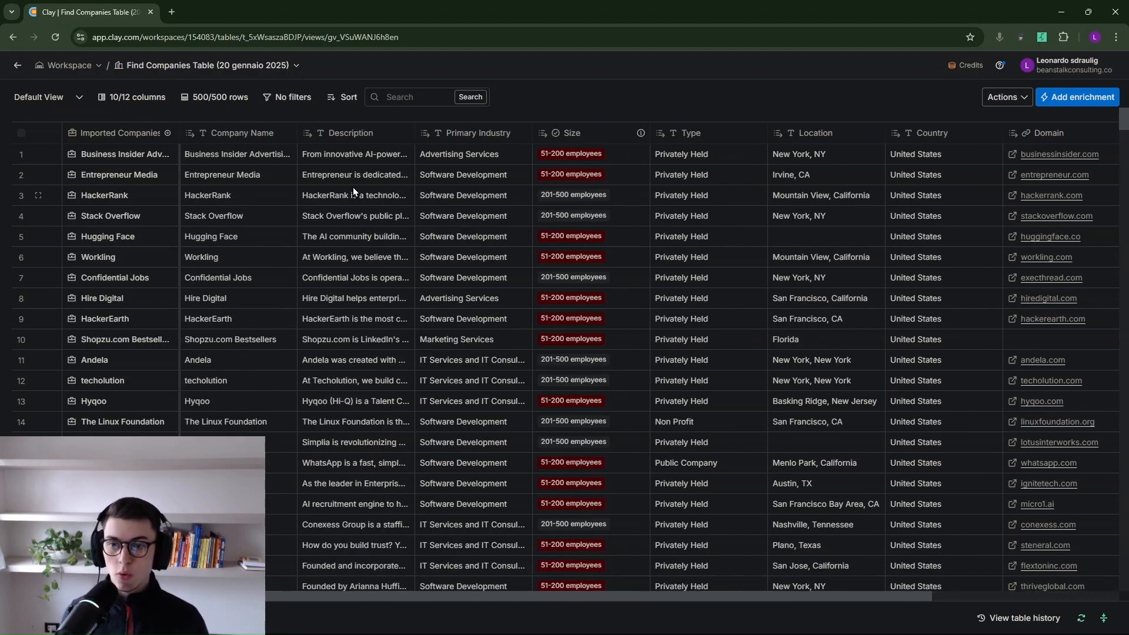
pyautogui.hscroll(4, 331, 153)
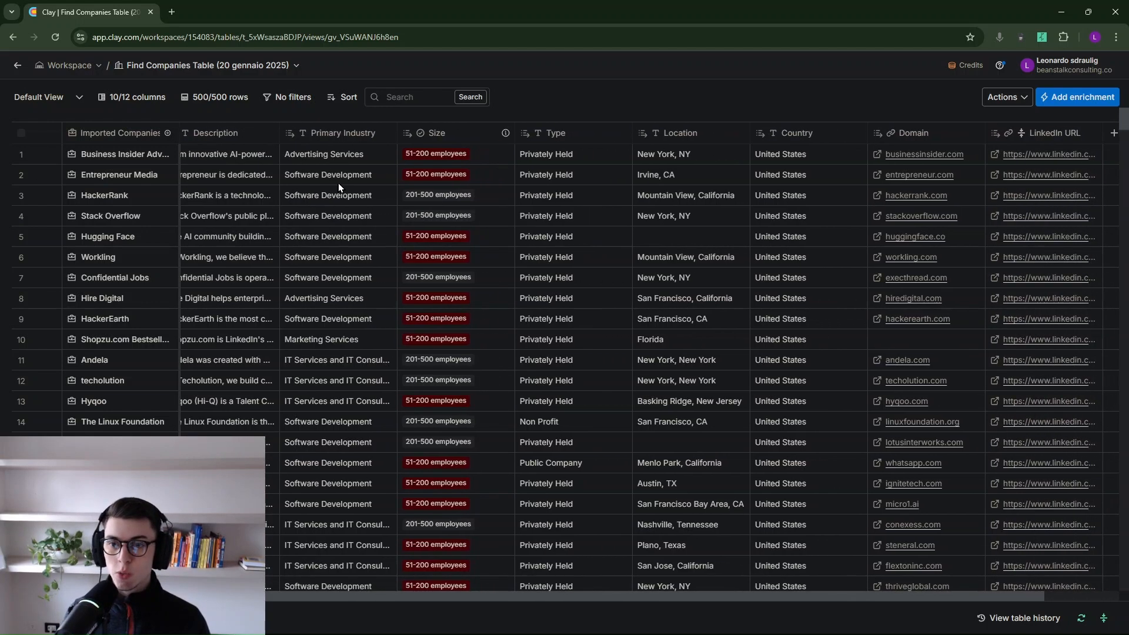
pyautogui.hscroll(3, 423, 189)
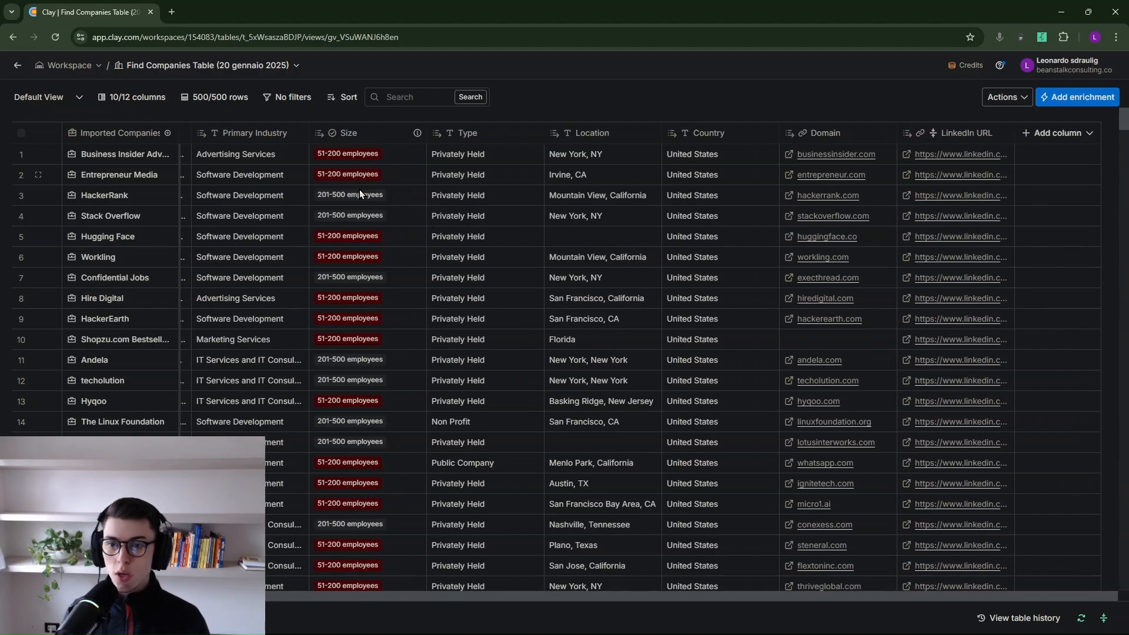
pyautogui.hscroll(1, 333, 238)
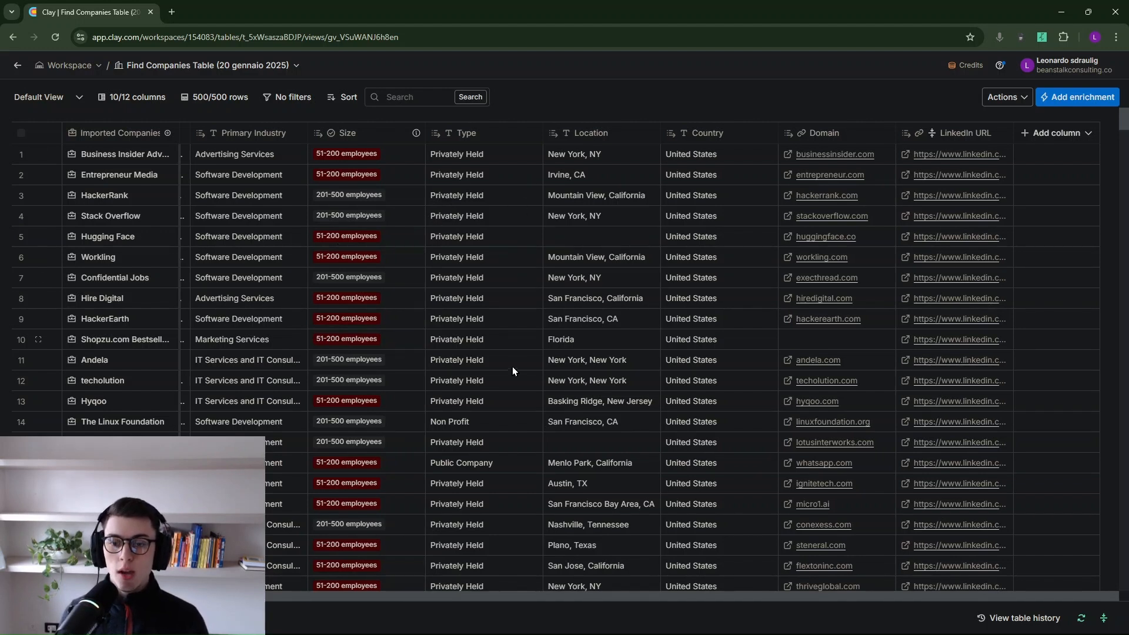
pyautogui.click(465, 133)
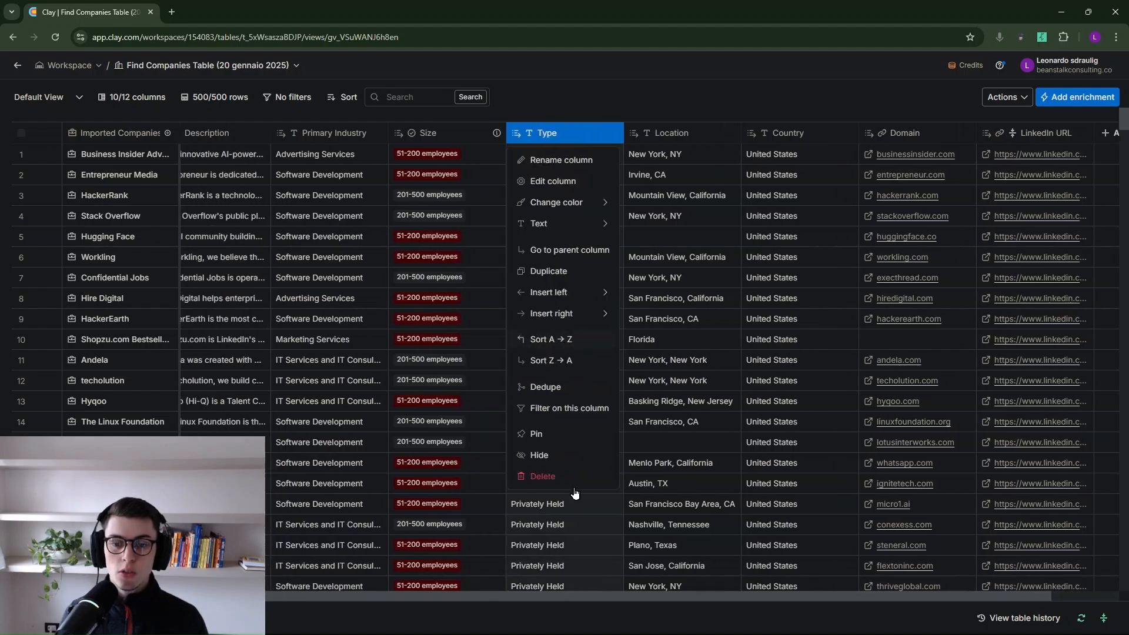
pyautogui.click(543, 477)
pyautogui.click(651, 257)
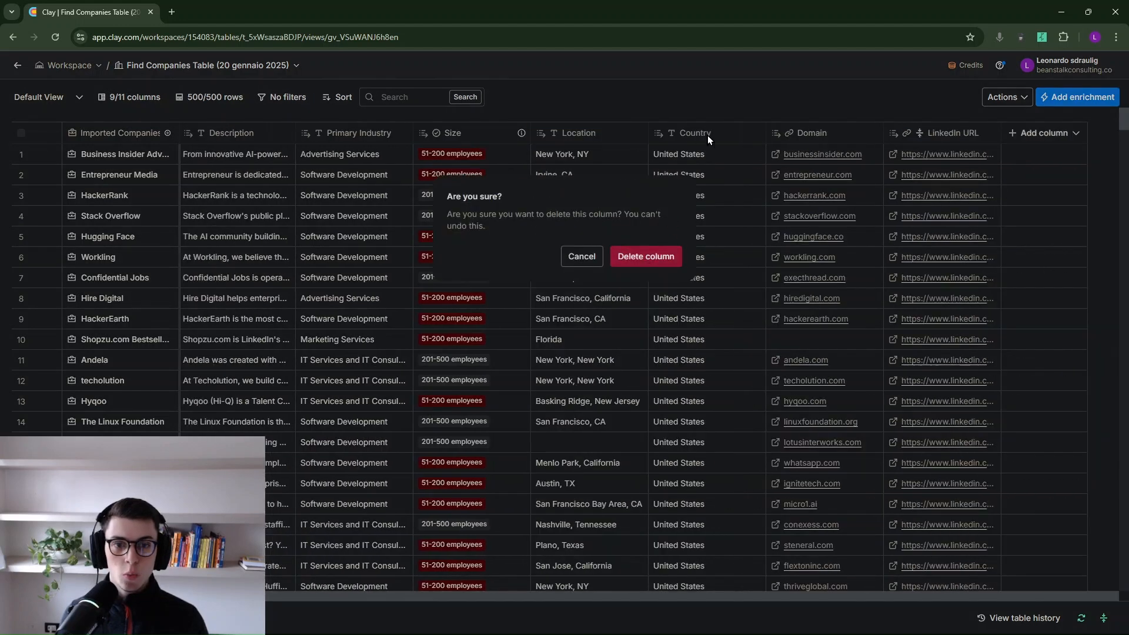
pyautogui.click(734, 133)
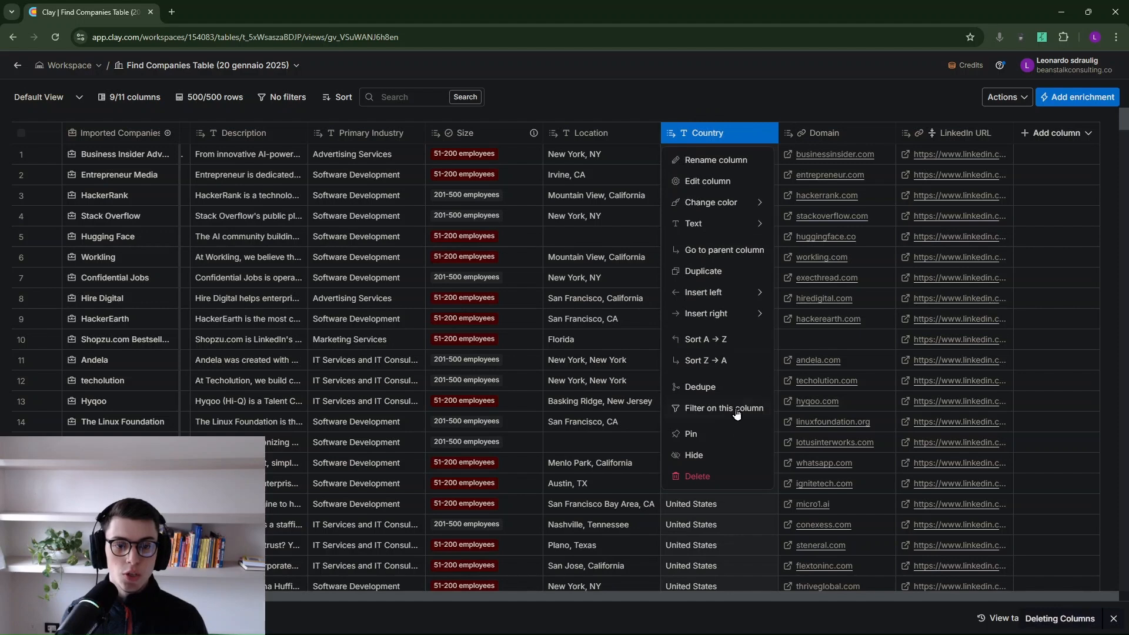
pyautogui.click(710, 476)
pyautogui.click(650, 255)
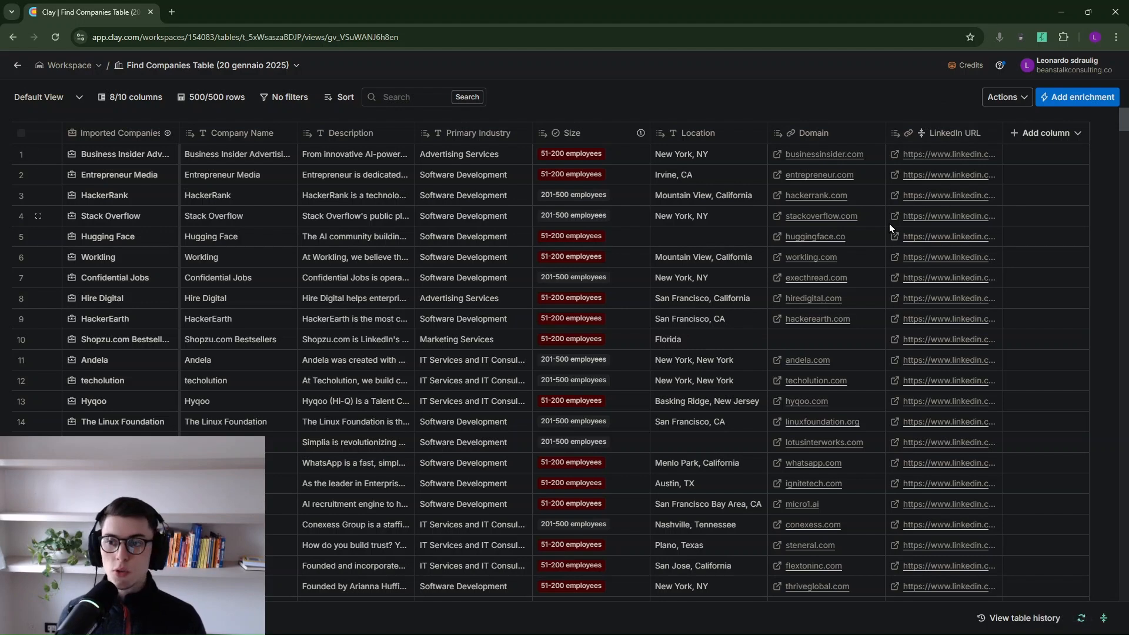
# - Switch to the Miro board to check the sales team size criterion, and return to the Clay companies table
pyautogui.hotkey('alt', 'Tab')
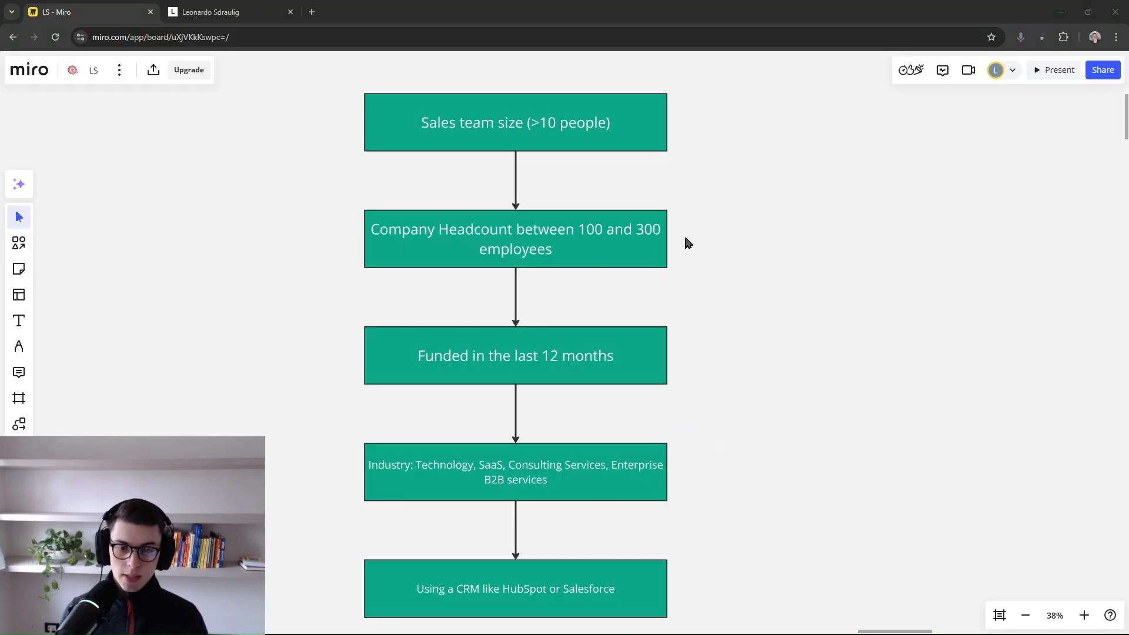
pyautogui.moveTo(704, 206); pyautogui.dragTo(707, 303)
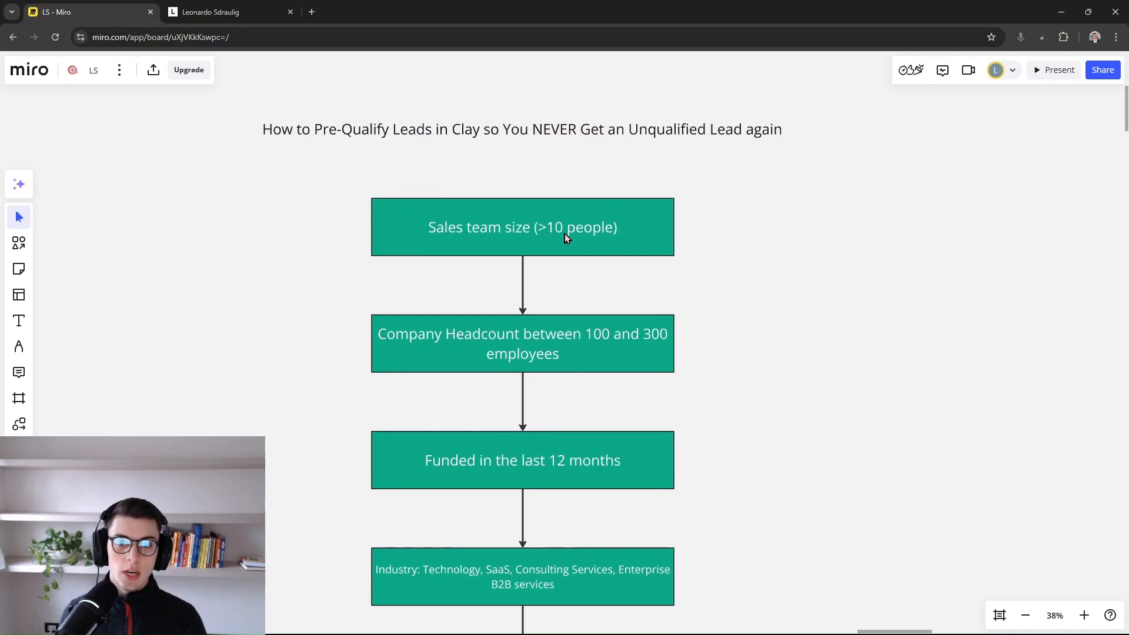
pyautogui.hotkey('alt', 'Tab')
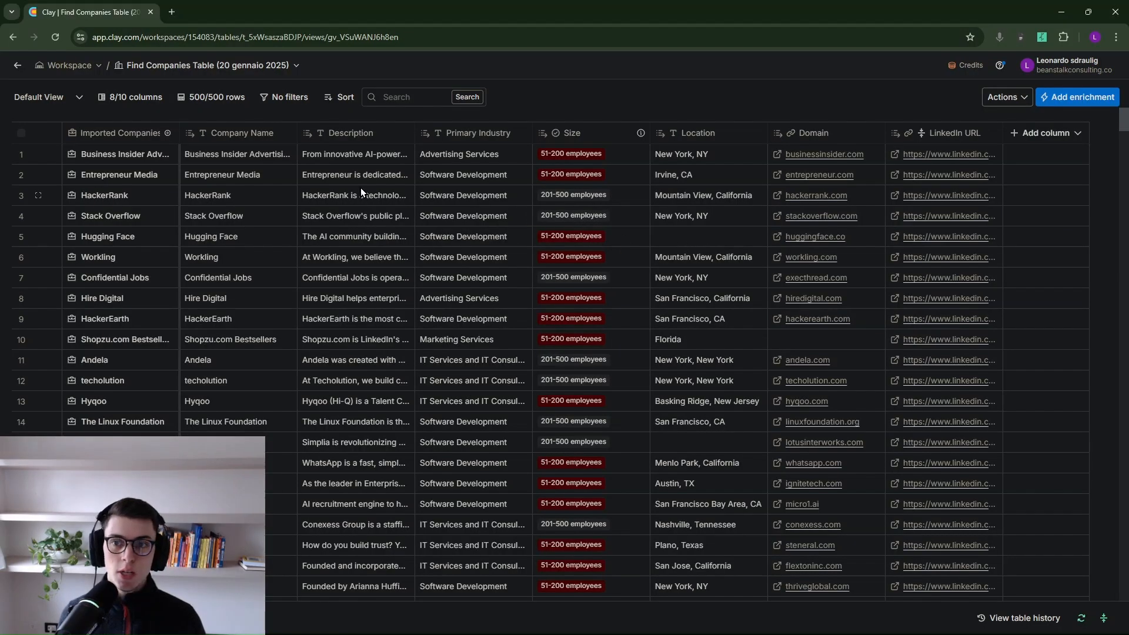
pyautogui.hotkey('alt', 'Tab')
pyautogui.hotkey('alt', 'Tab')
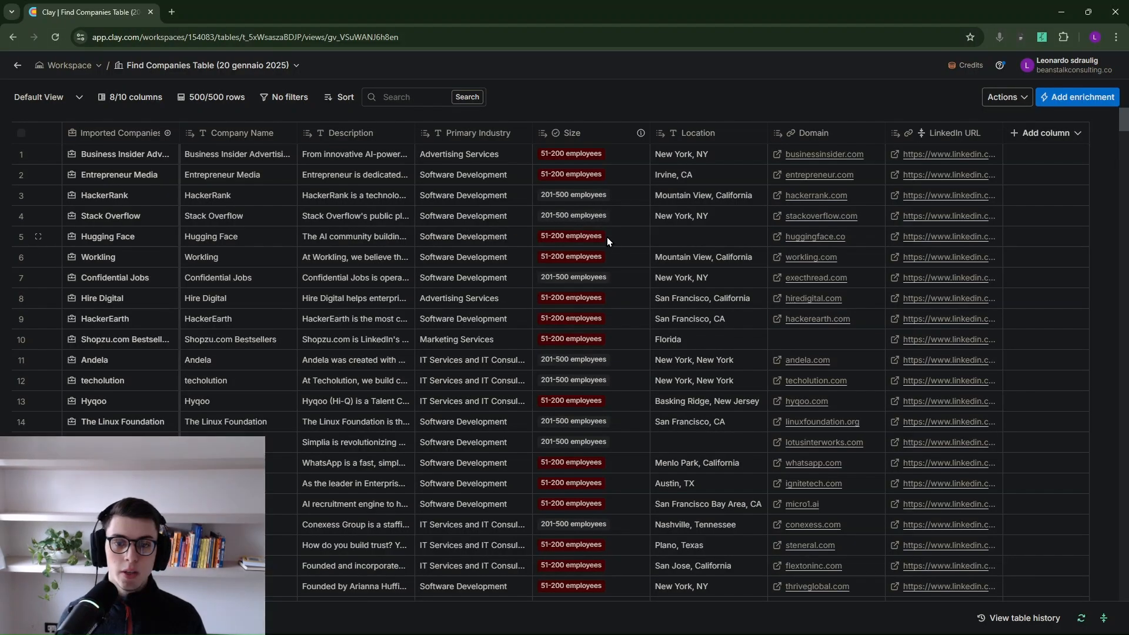
# - Add a Find Contacts at Company enrichment that saves its results in this table
pyautogui.click(1018, 134)
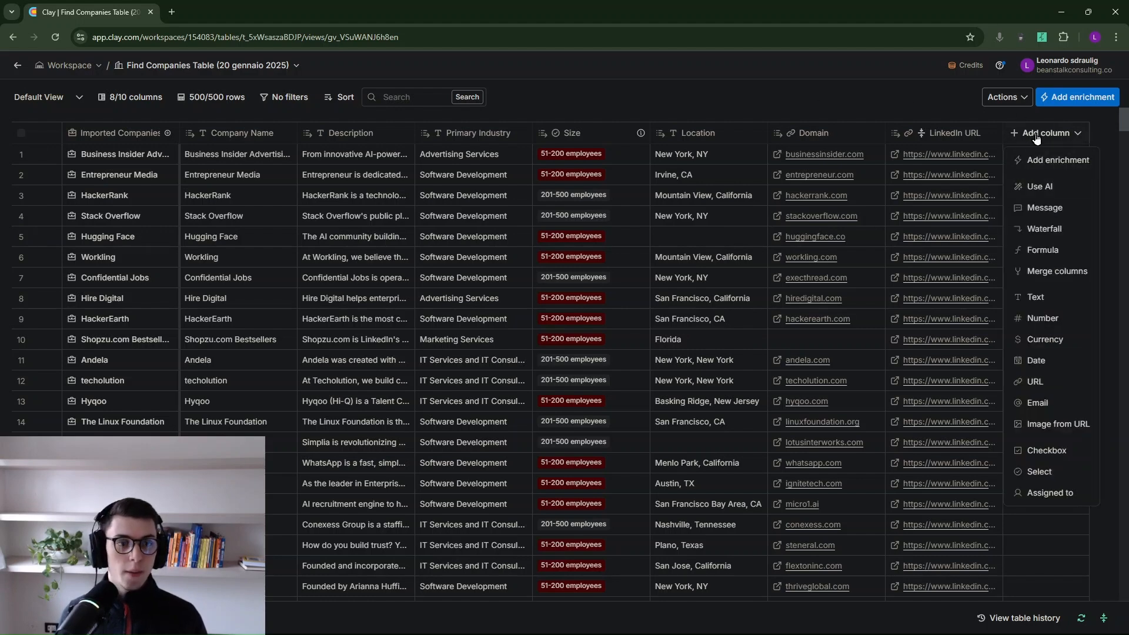
pyautogui.click(1051, 163)
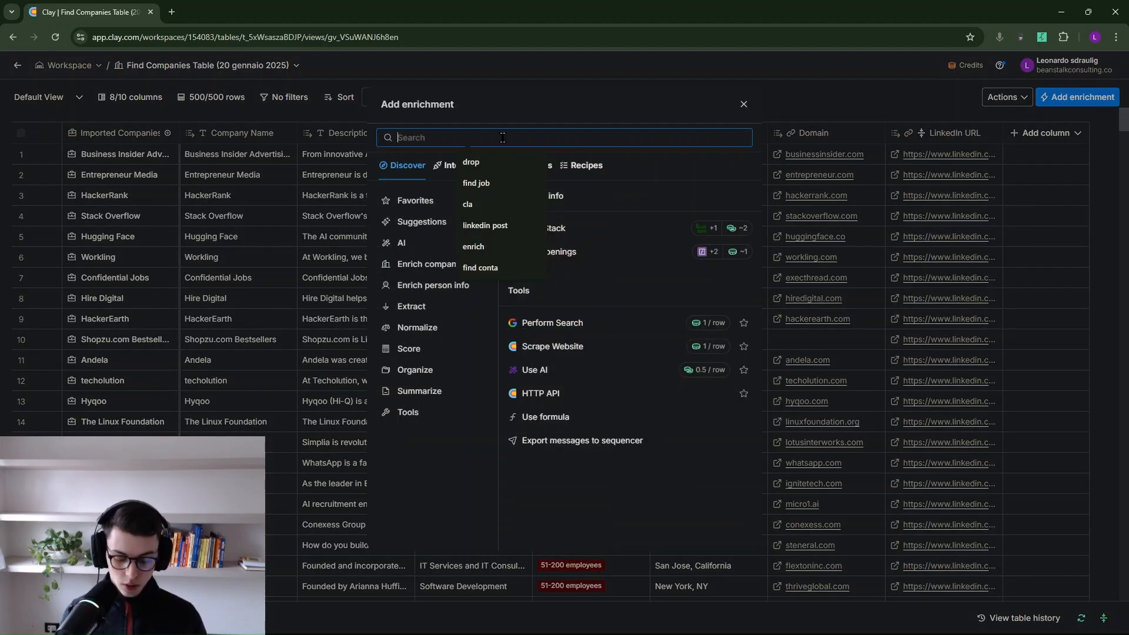
pyautogui.write('find contacts')
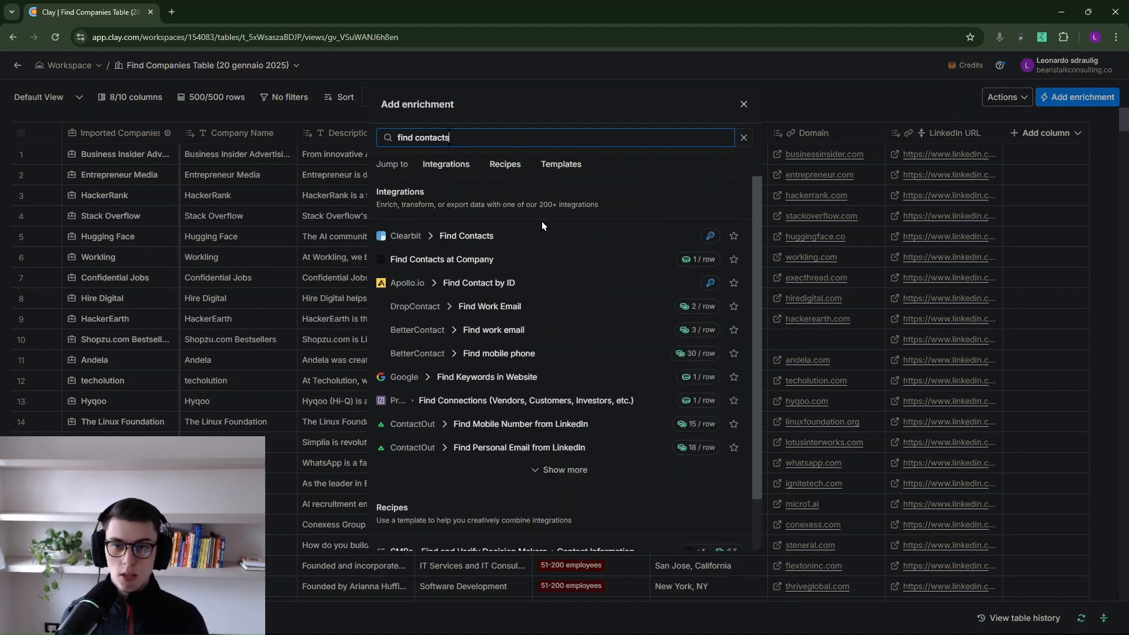
pyautogui.click(477, 259)
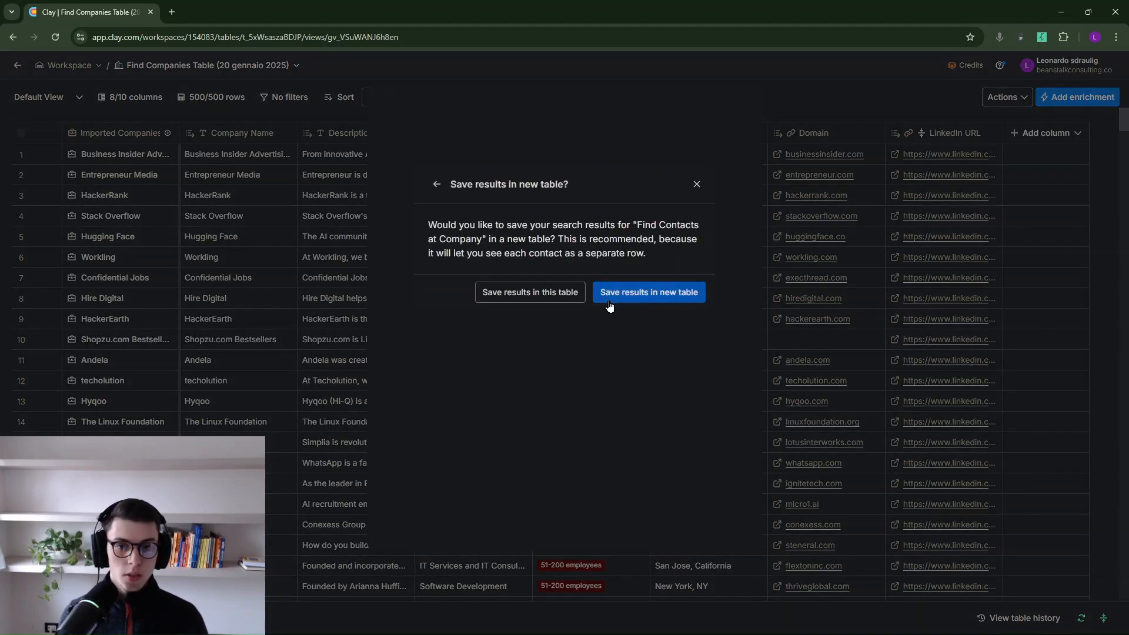
pyautogui.click(515, 305)
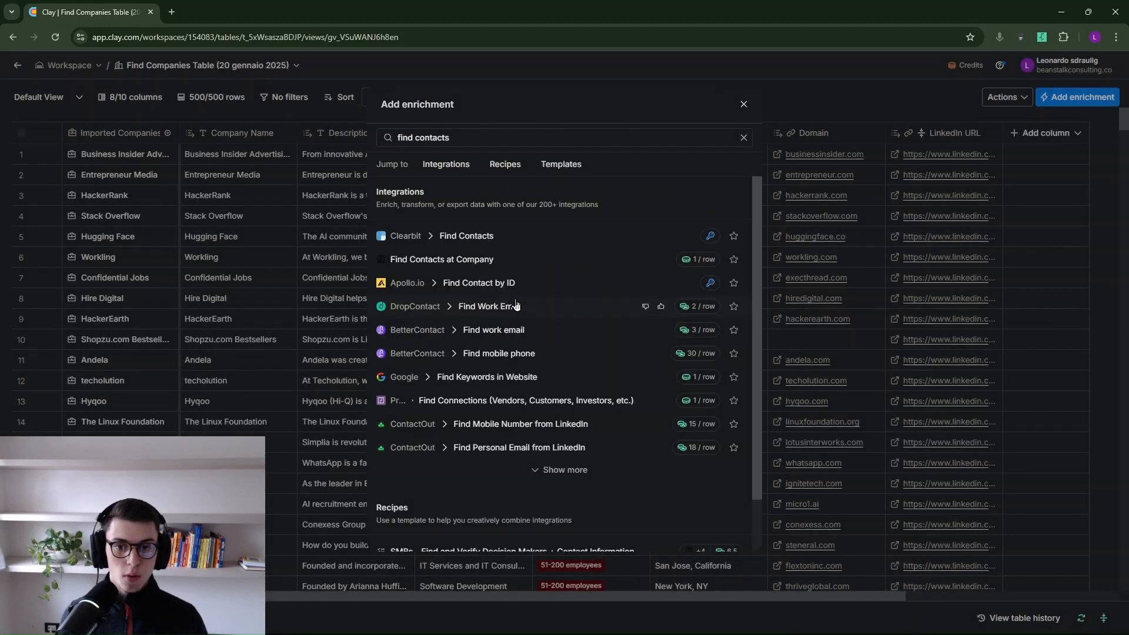
pyautogui.hscroll(5, 506, 282)
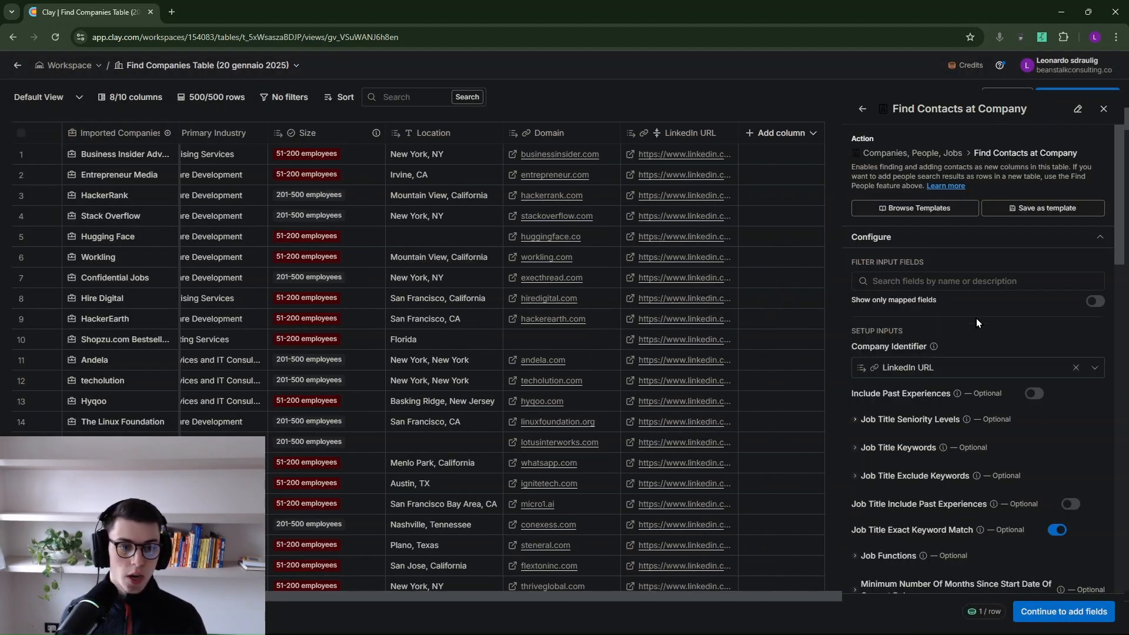
# - Set the contact search's job title keywords to SDR, BDR, sales representative, business development representative and sales person
pyautogui.scroll(-3, 958, 418)
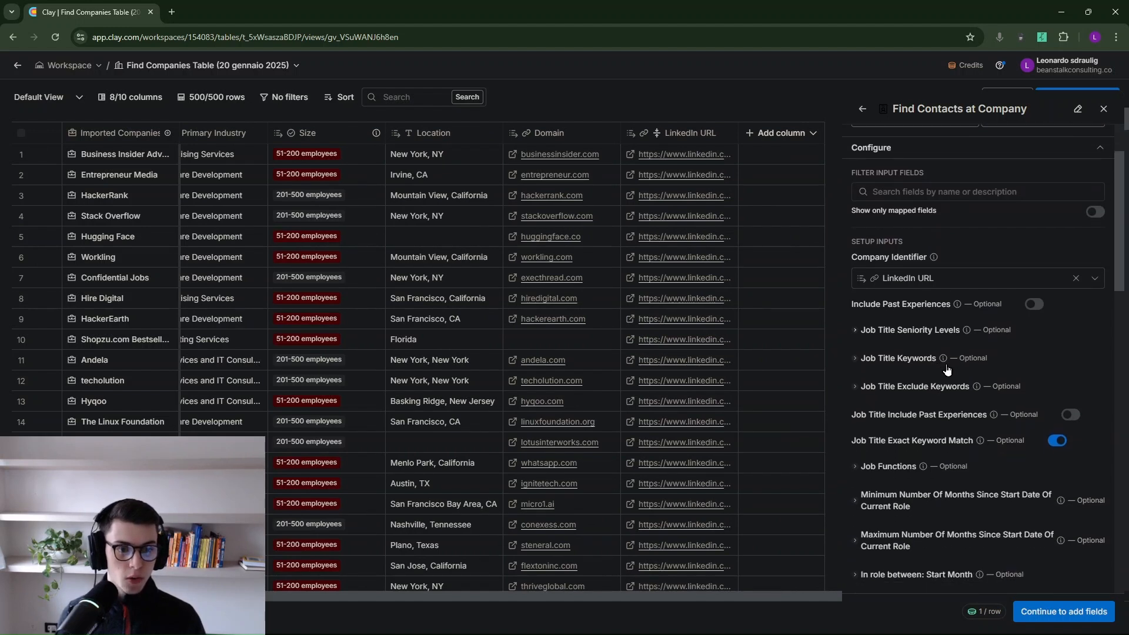
pyautogui.scroll(-2, 938, 359)
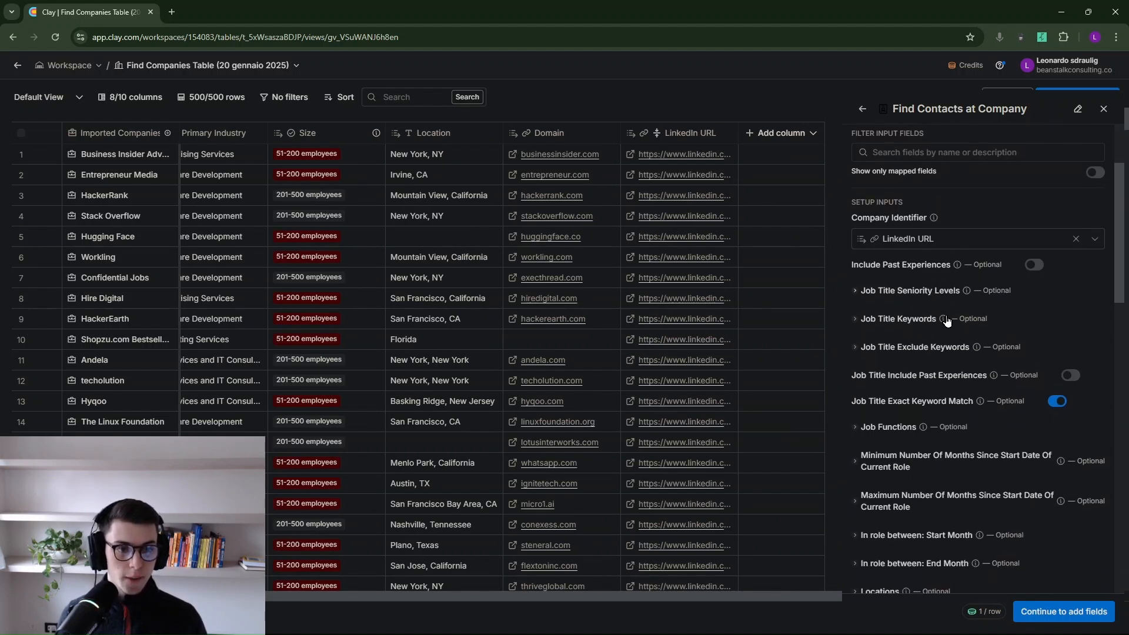
pyautogui.click(953, 300)
pyautogui.write('SDR')
pyautogui.press('Return')
pyautogui.write('R')
pyautogui.press('Return')
pyautogui.write('sa')
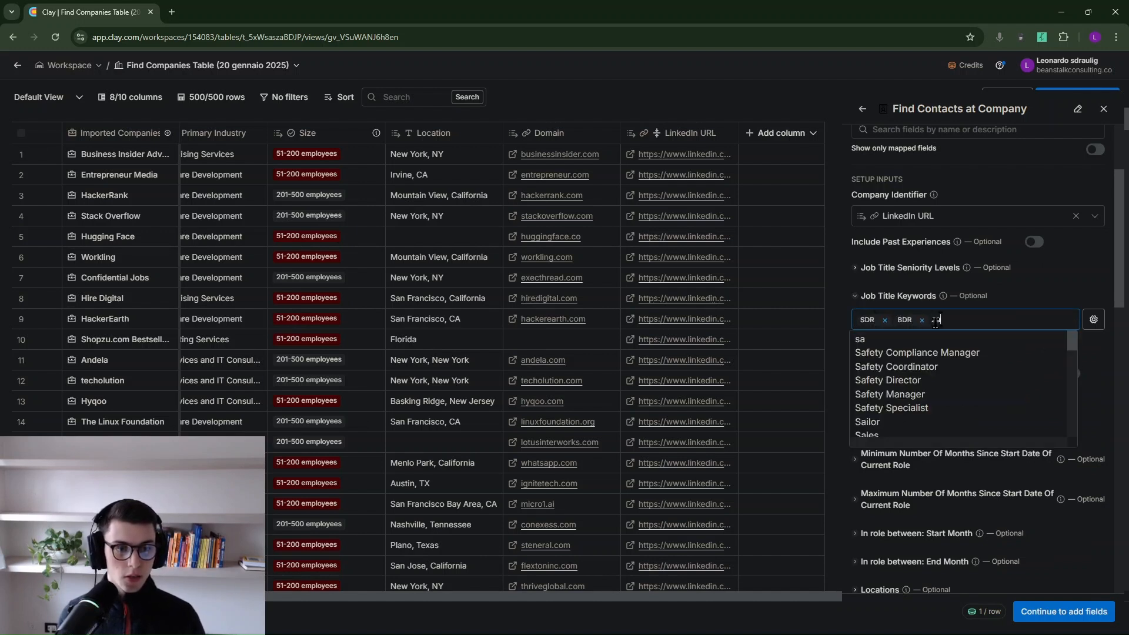
pyautogui.write('les representative')
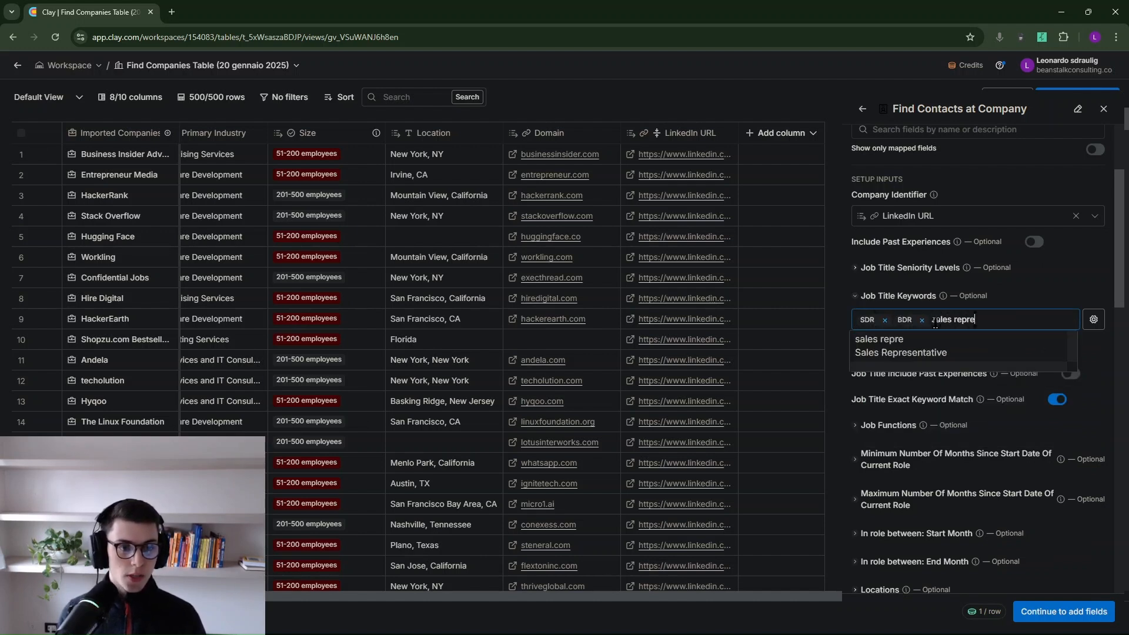
pyautogui.press('Return')
pyautogui.write('business development')
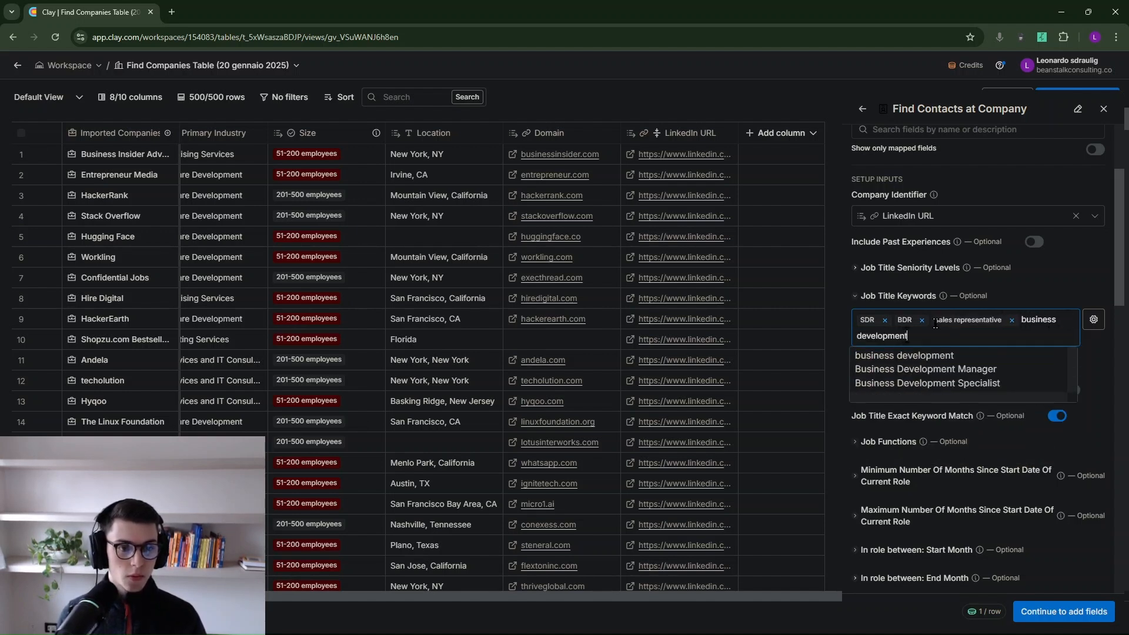
pyautogui.write(' representati')
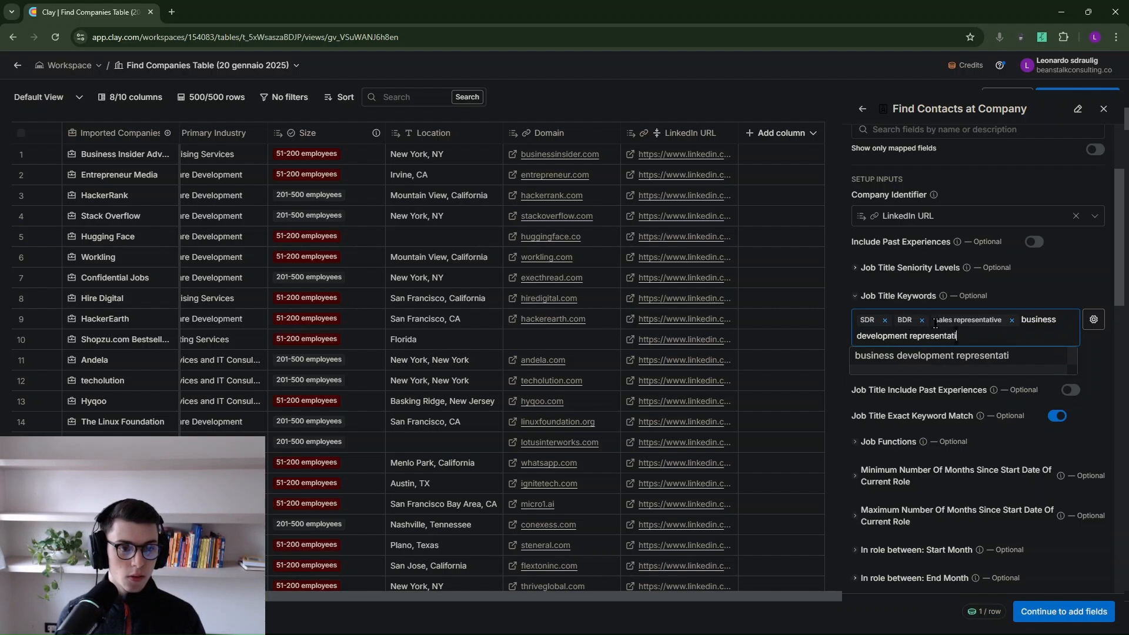
pyautogui.write('ve')
pyautogui.press('Return')
pyautogui.write('sales person')
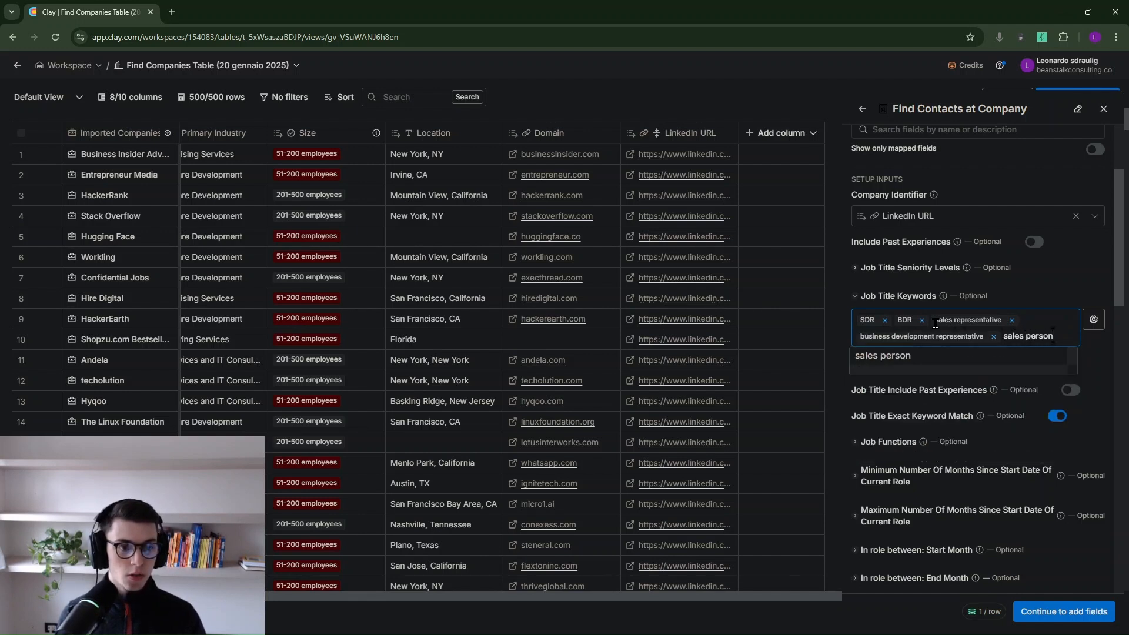
pyautogui.press('Return')
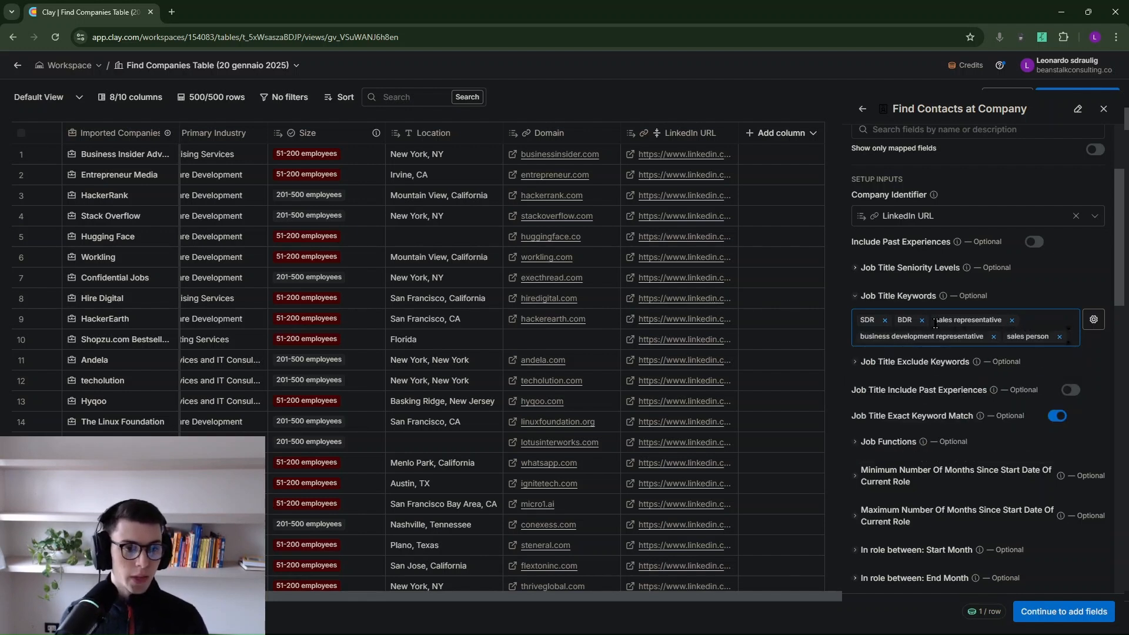
# - Add AE to the job title keywords and turn off the exact keyword match for job titles
pyautogui.scroll(-3, 1000, 306)
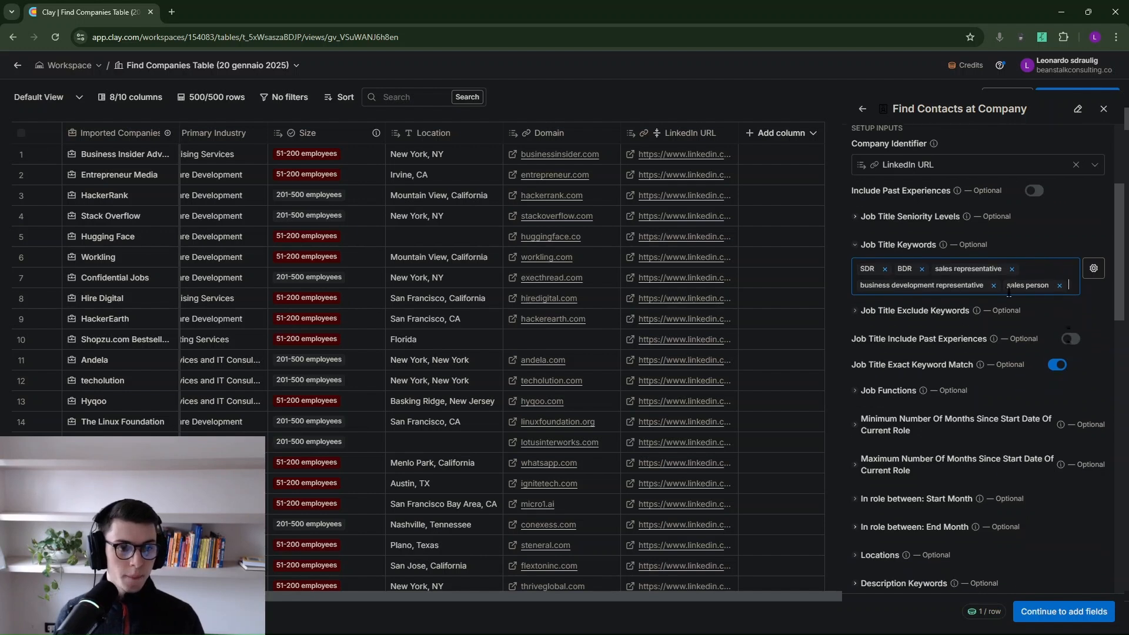
pyautogui.scroll(-1, 1021, 293)
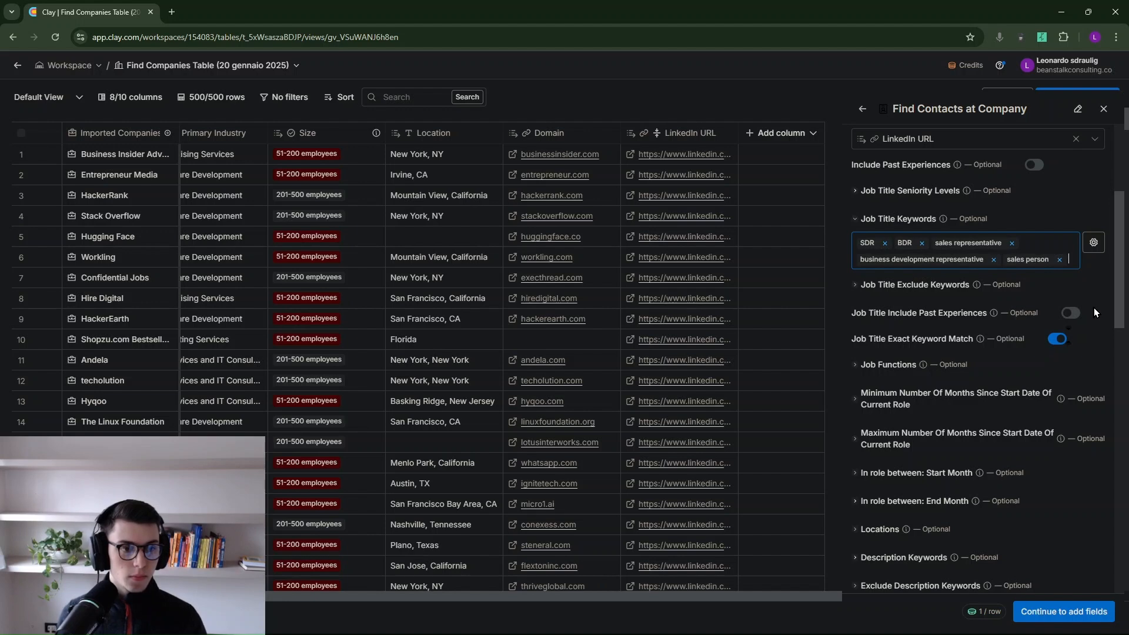
pyautogui.write('AE')
pyautogui.press('Return')
pyautogui.scroll(-3, 1044, 279)
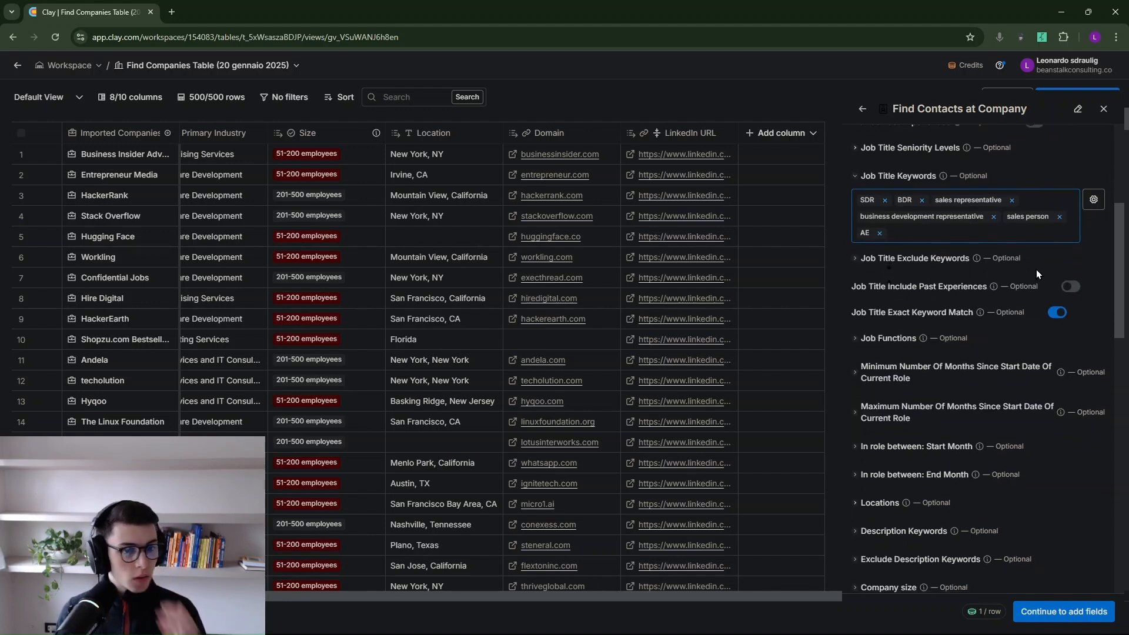
pyautogui.click(1062, 314)
# - Restrict the contact search's locations to United States
pyautogui.scroll(-5, 1048, 282)
pyautogui.scroll(-5, 1041, 294)
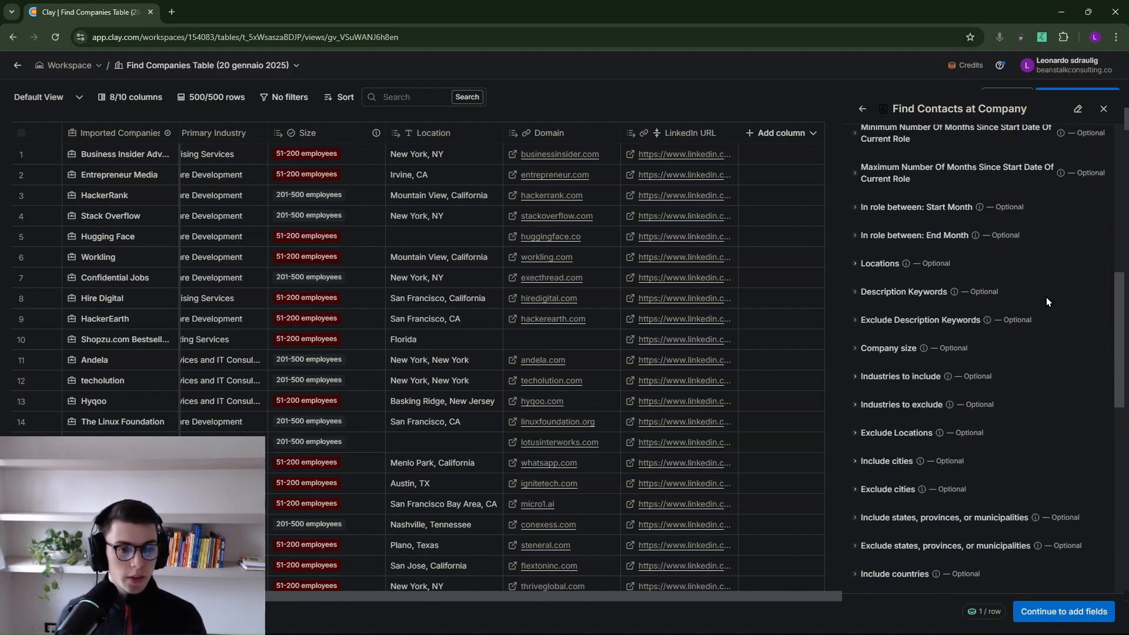
pyautogui.click(882, 247)
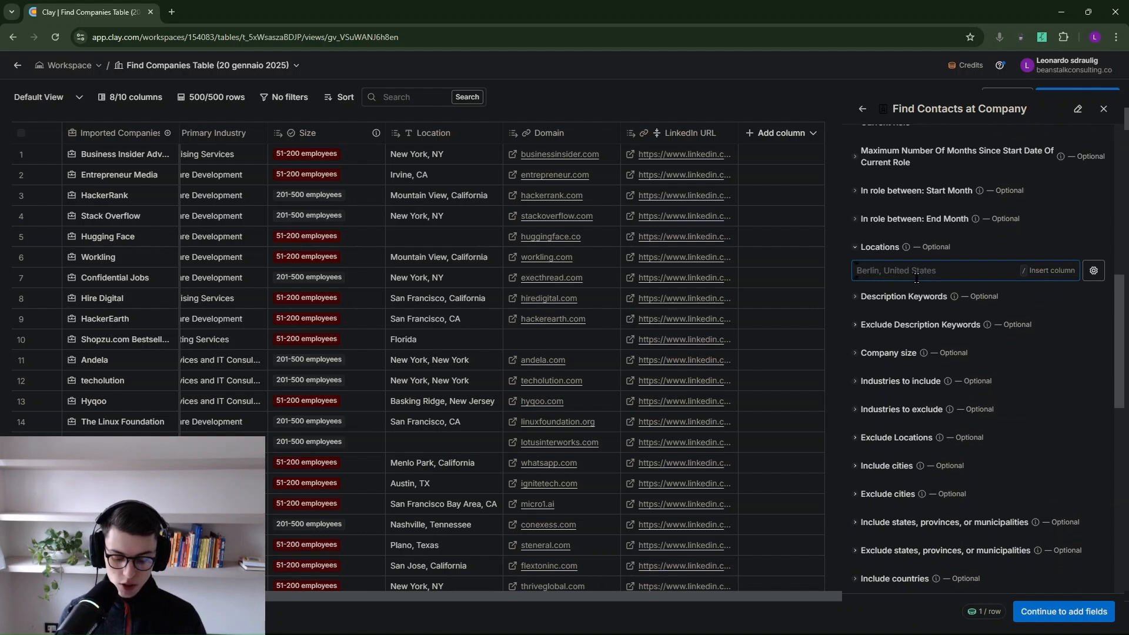
pyautogui.write('Unite')
pyautogui.click(907, 301)
pyautogui.click(915, 271)
pyautogui.click(995, 247)
# - Leave the remaining contact filters and run settings at their defaults, and continue to the choice of output data columns
pyautogui.scroll(-4, 991, 247)
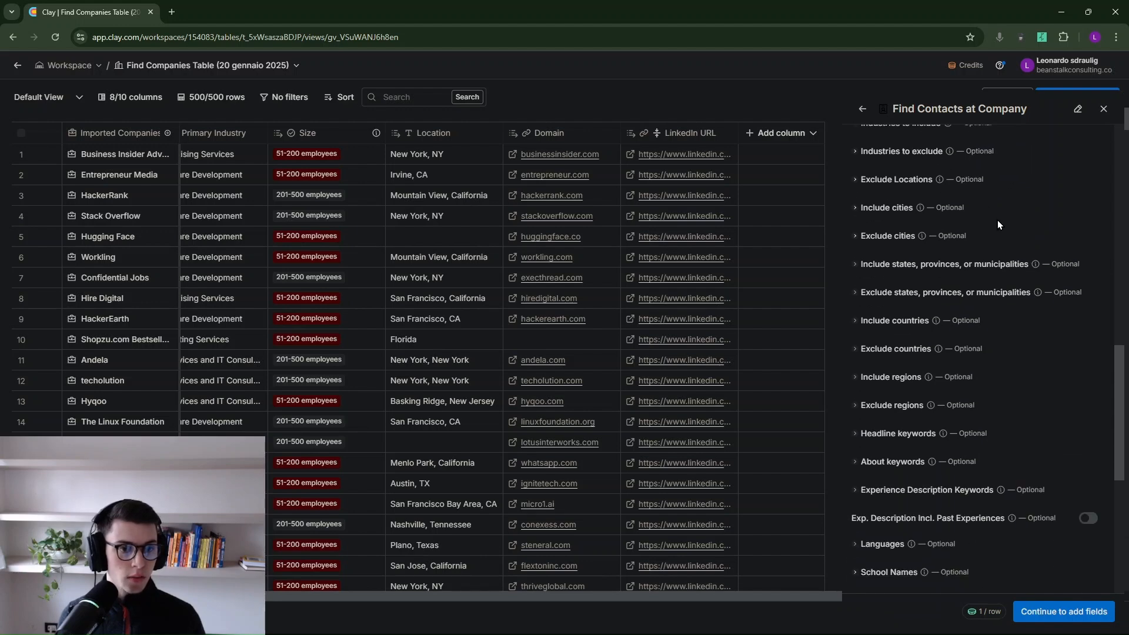
pyautogui.scroll(-7, 1000, 224)
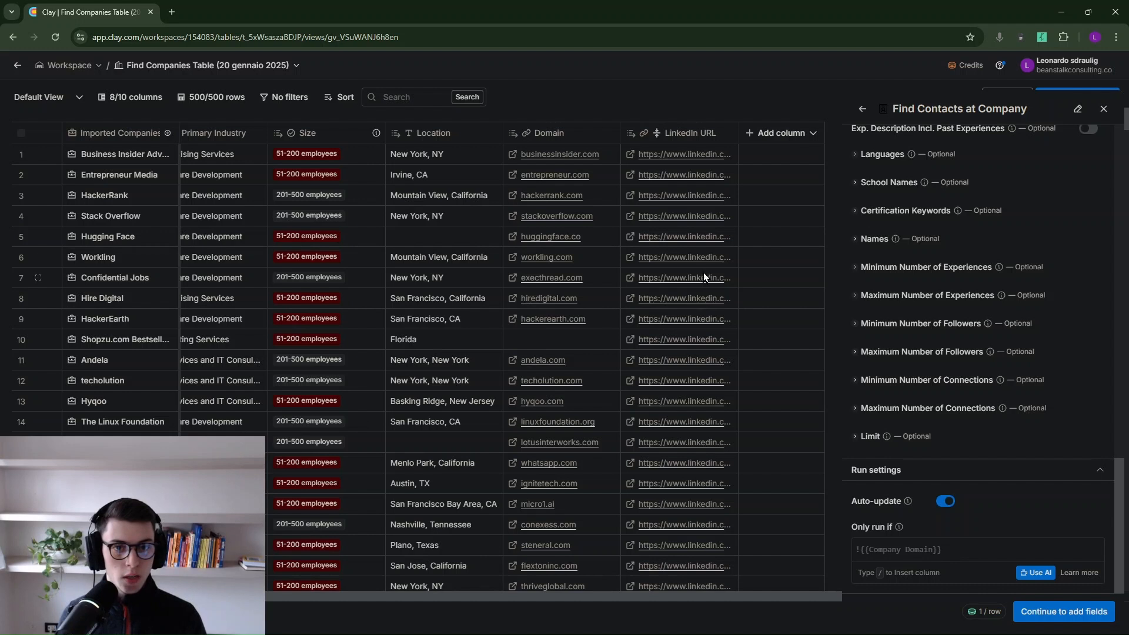
pyautogui.click(1066, 612)
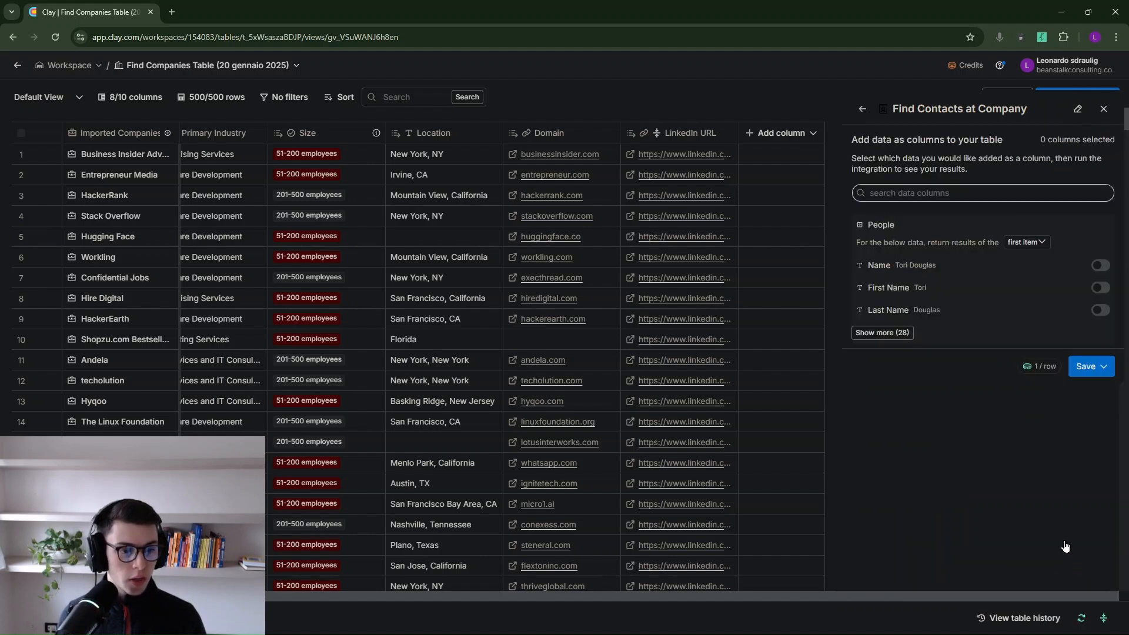
# - Save the contact search without adding any output columns and run it on 10 rows
pyautogui.click(1104, 367)
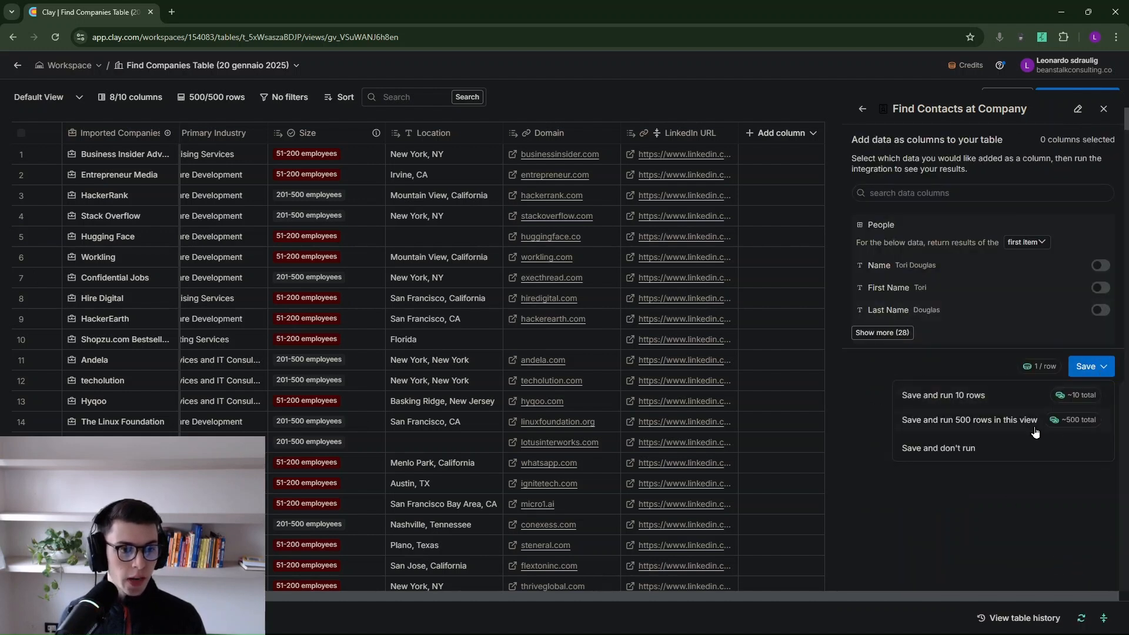
pyautogui.click(976, 402)
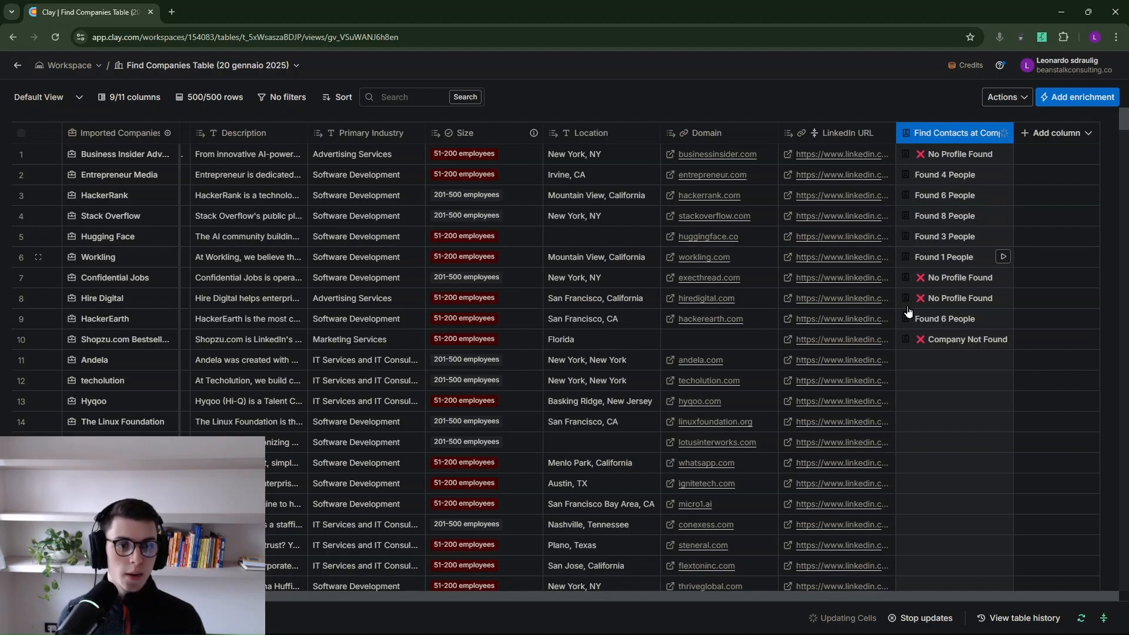
pyautogui.scroll(-1, 961, 306)
pyautogui.scroll(1, 961, 304)
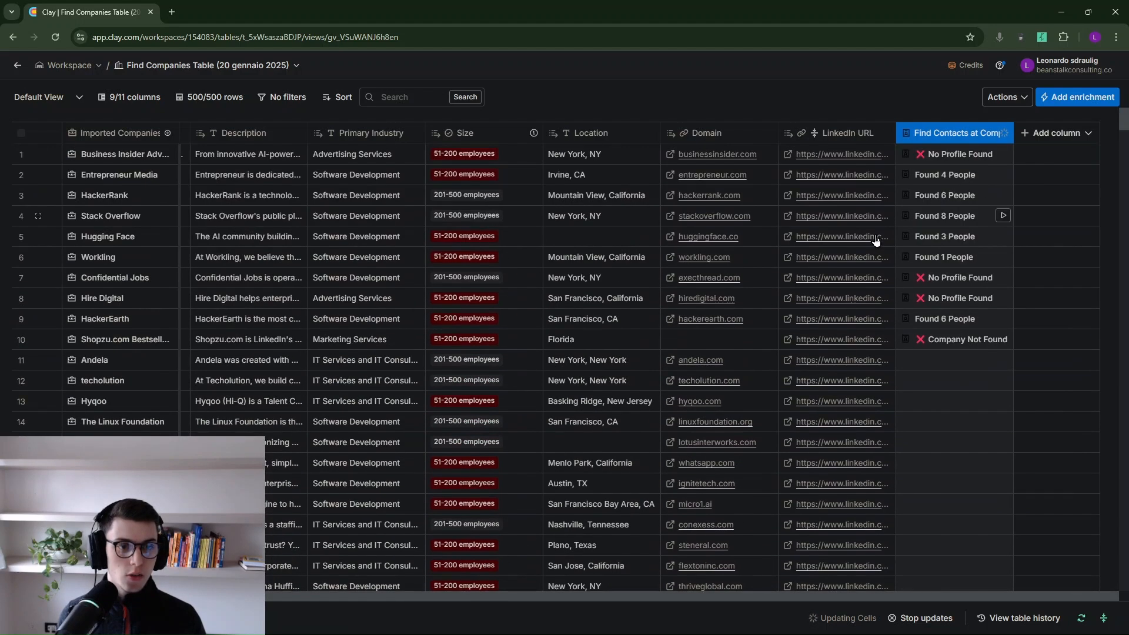
# - Add the People Count value from the Entrepreneur Media contact search result as a new column
pyautogui.click(957, 175)
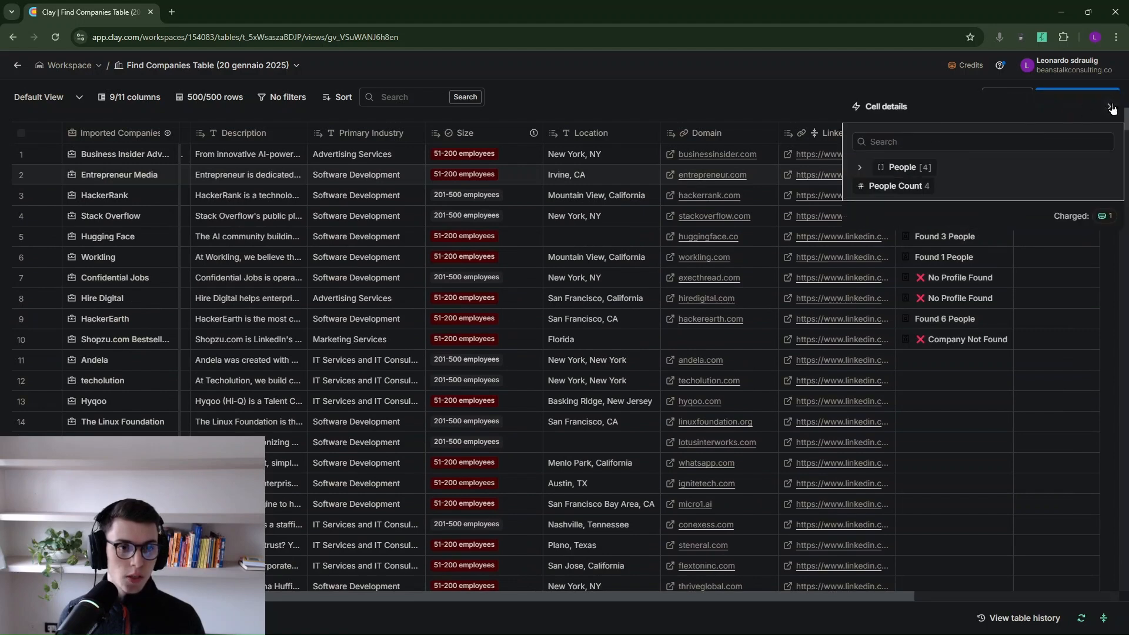
pyautogui.click(1110, 107)
pyautogui.click(951, 180)
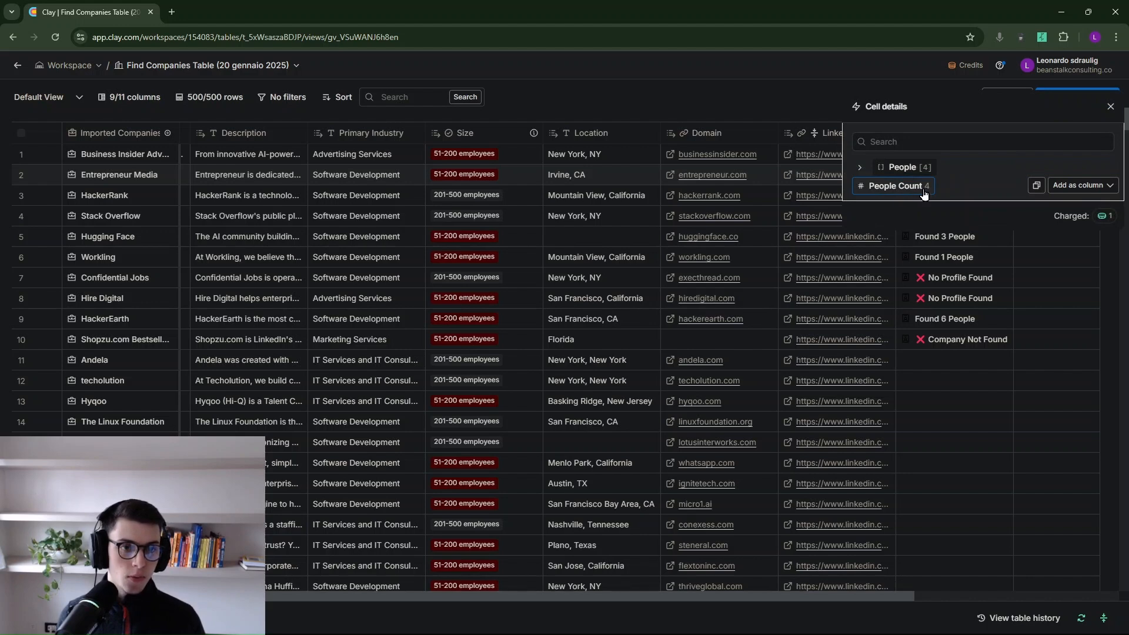
pyautogui.click(1065, 185)
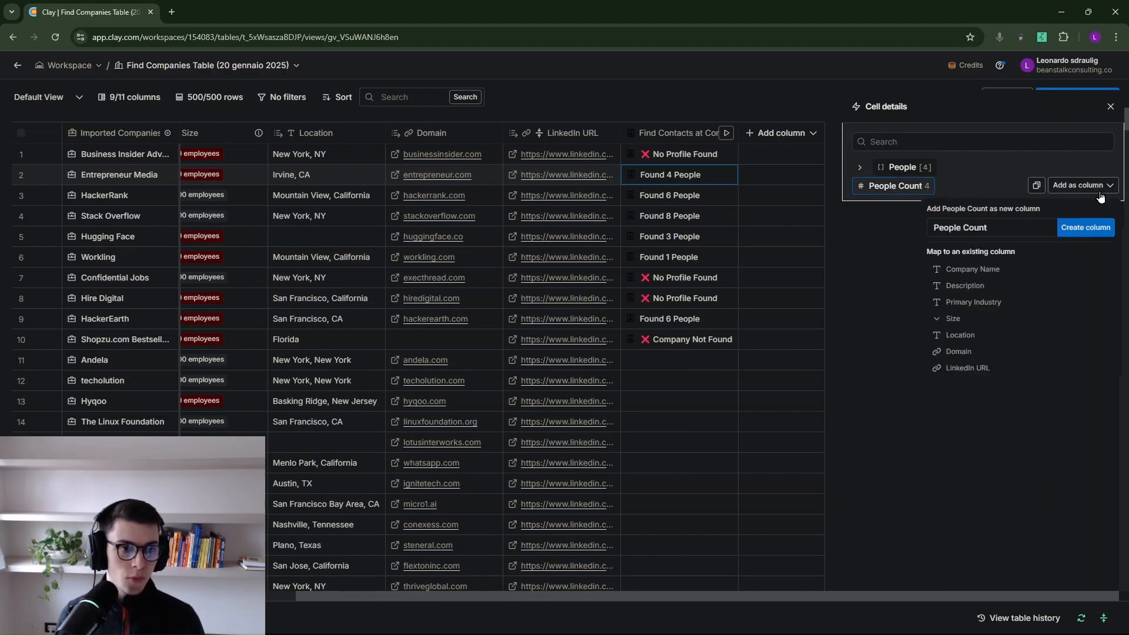
pyautogui.click(1086, 229)
pyautogui.click(1109, 108)
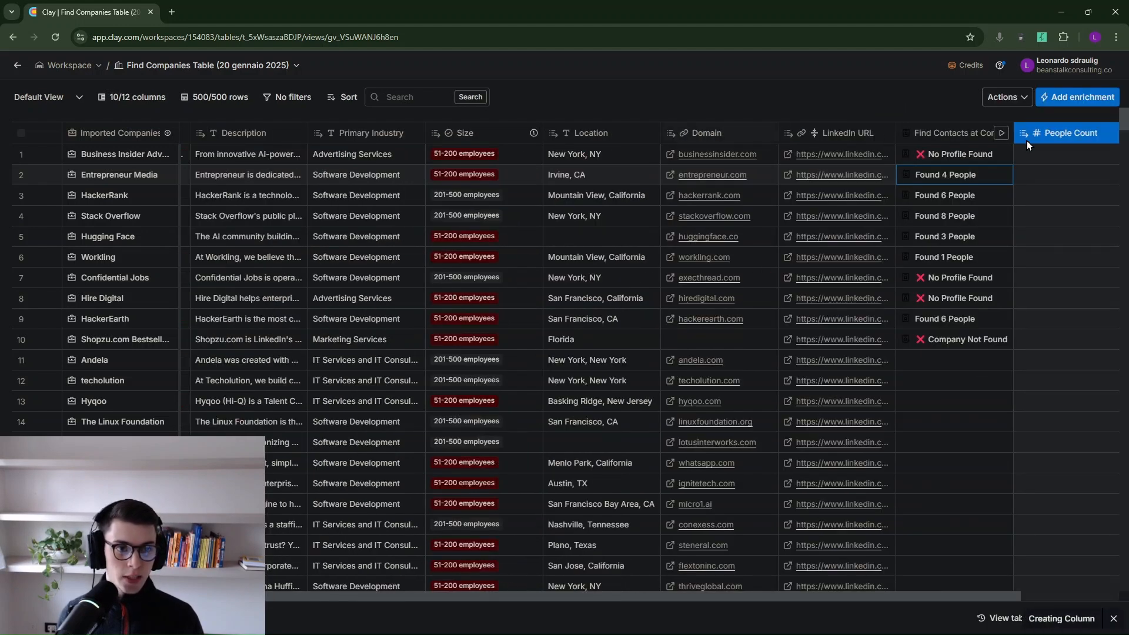
# - Run the contact search on the remaining rows and rename the People Count column as Sales team headcount
pyautogui.click(1001, 133)
pyautogui.click(853, 183)
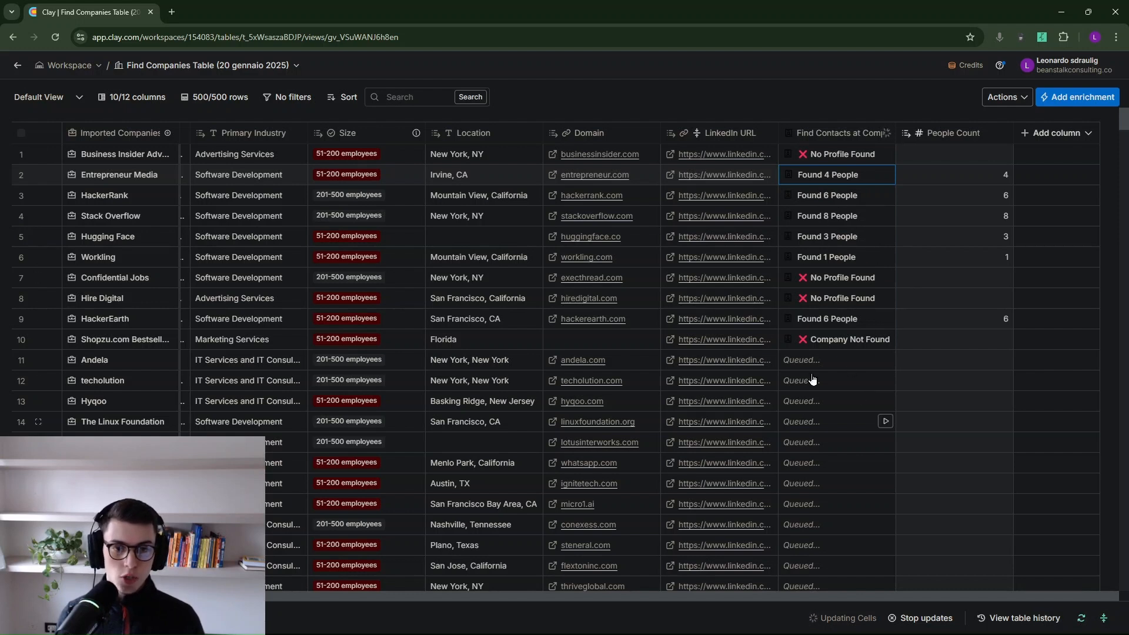
pyautogui.click(948, 134)
pyautogui.click(956, 162)
pyautogui.write('Sa')
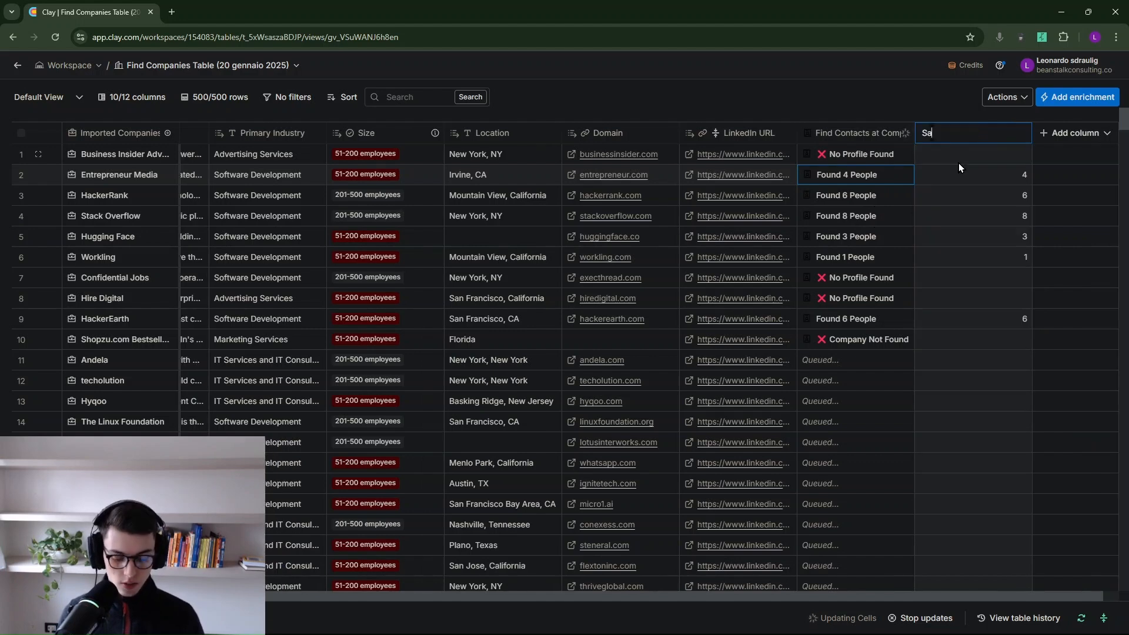
pyautogui.write('les team headcount')
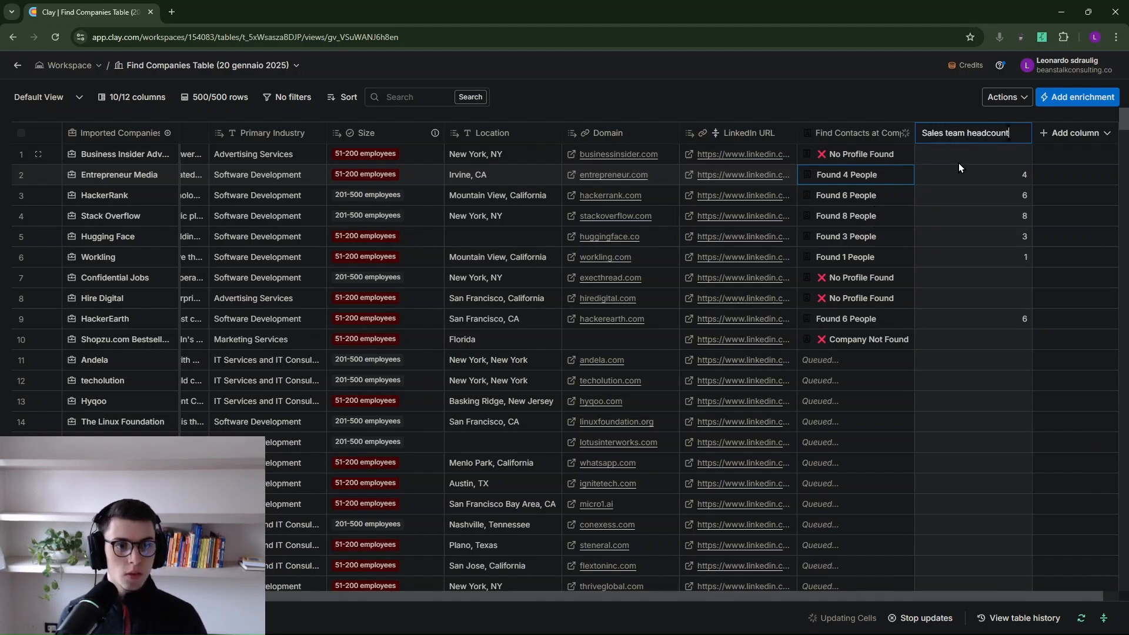
pyautogui.press('Return')
pyautogui.scroll(-3, 822, 252)
pyautogui.scroll(3, 899, 252)
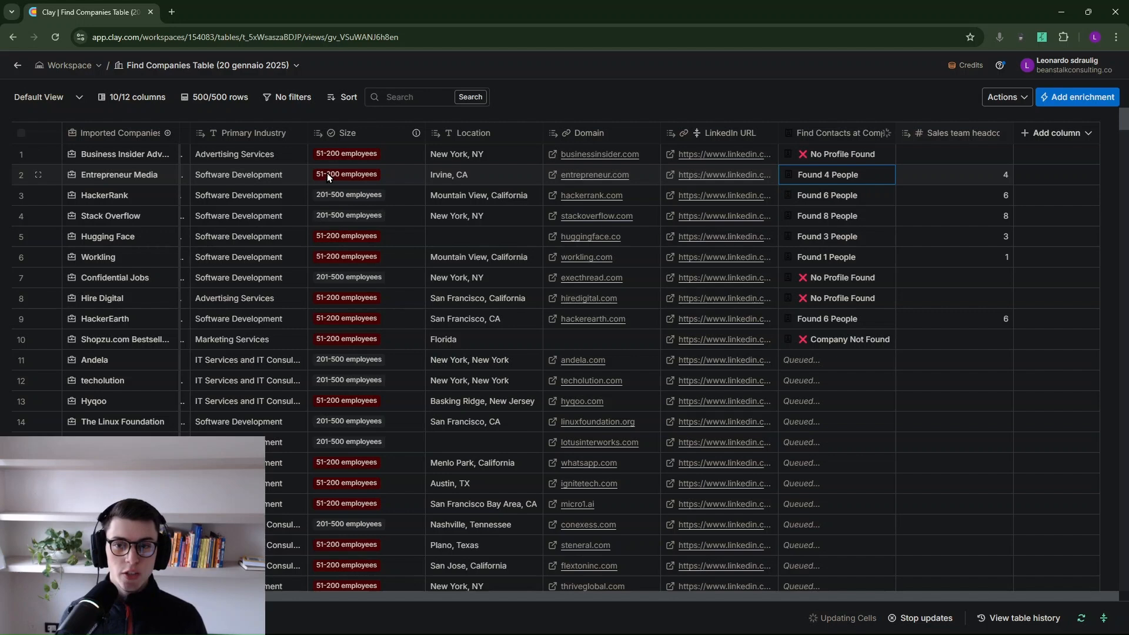
# - Search the enrichments for data and add Datagma's Enrich Company enrichment as a new column
pyautogui.click(1026, 135)
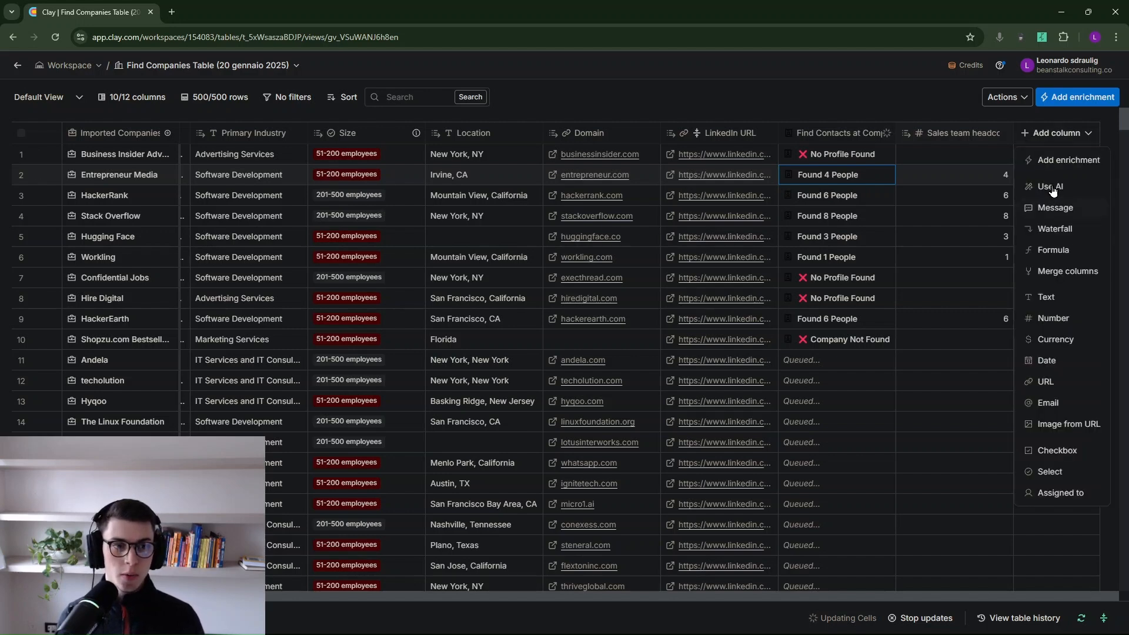
pyautogui.click(1052, 167)
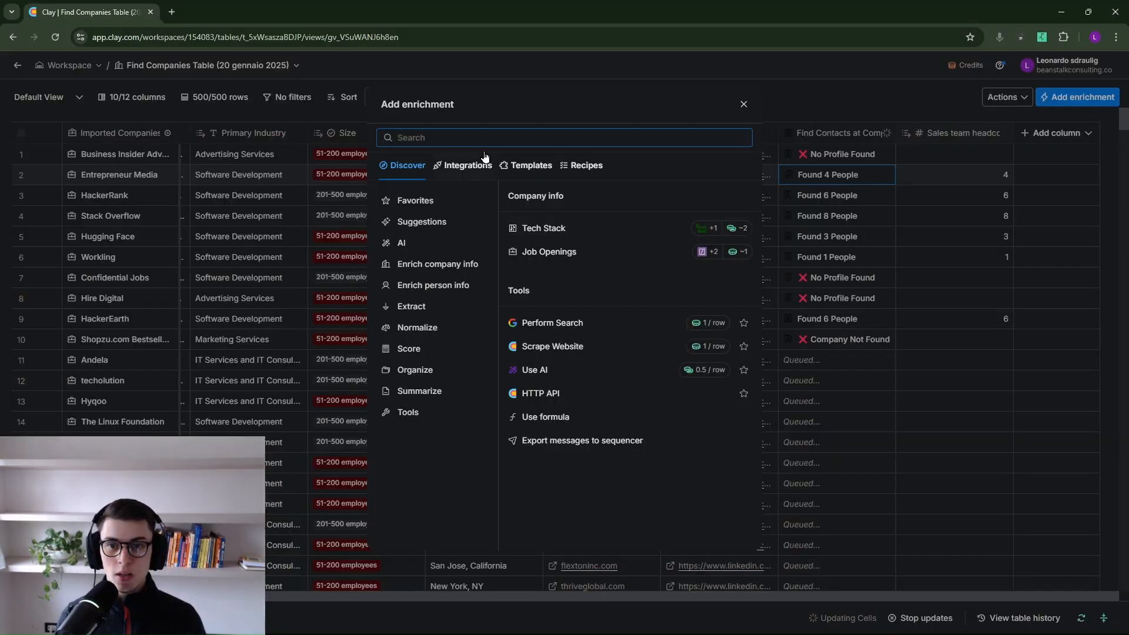
pyautogui.click(473, 137)
pyautogui.write('data')
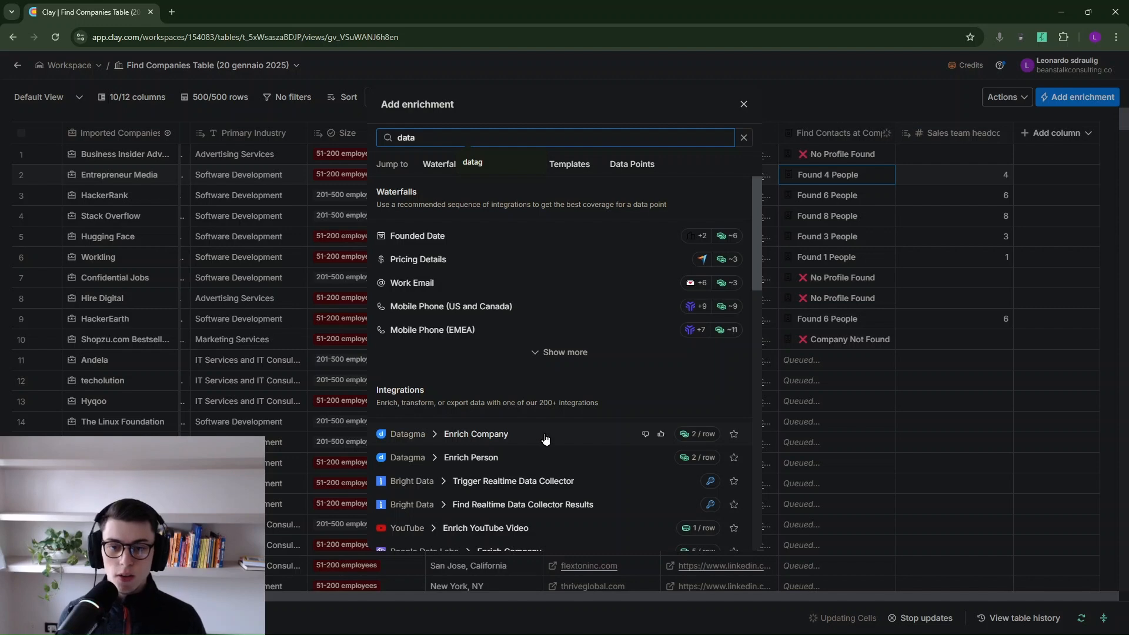
pyautogui.click(497, 436)
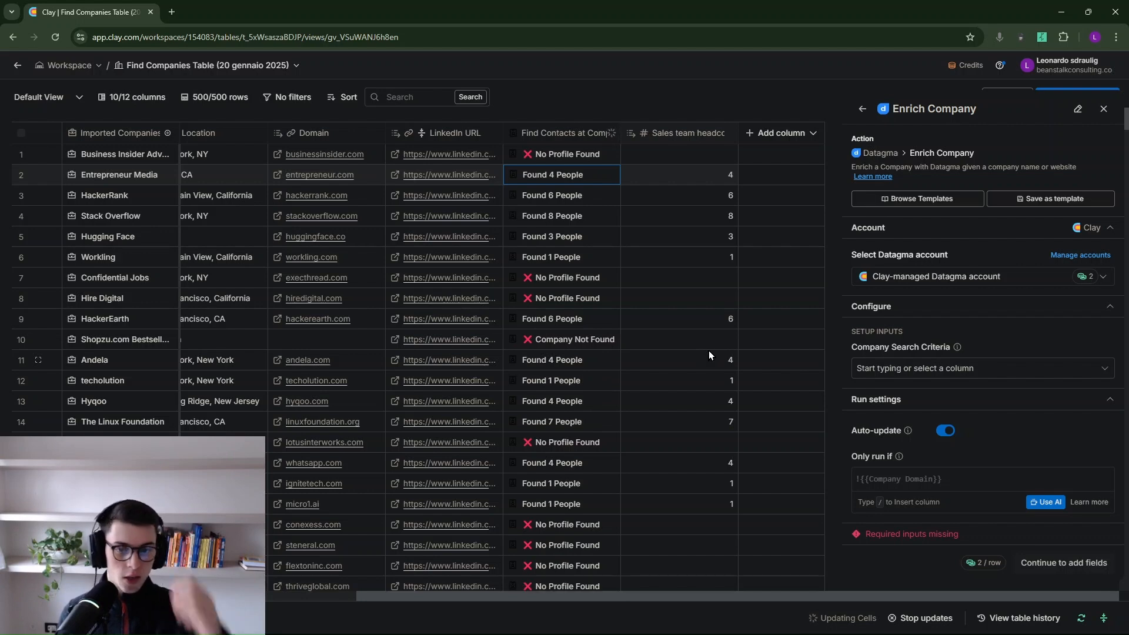
# - Examine the contact search results and sales team headcounts throughout the company rows
pyautogui.scroll(-3, 708, 348)
pyautogui.scroll(-8, 711, 344)
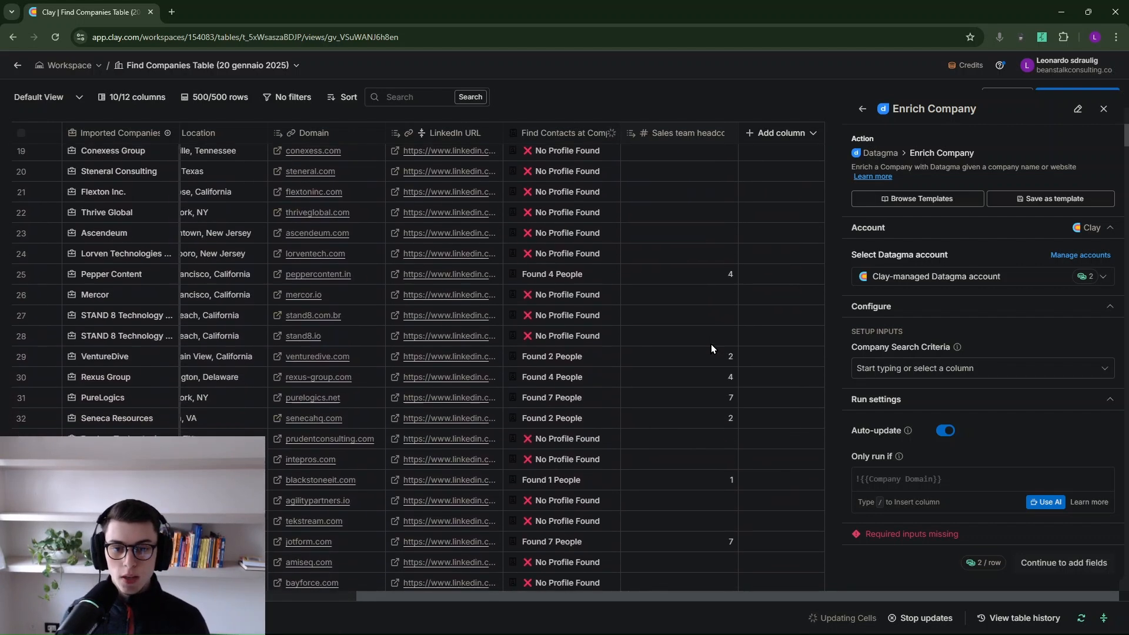
pyautogui.scroll(-5, 631, 346)
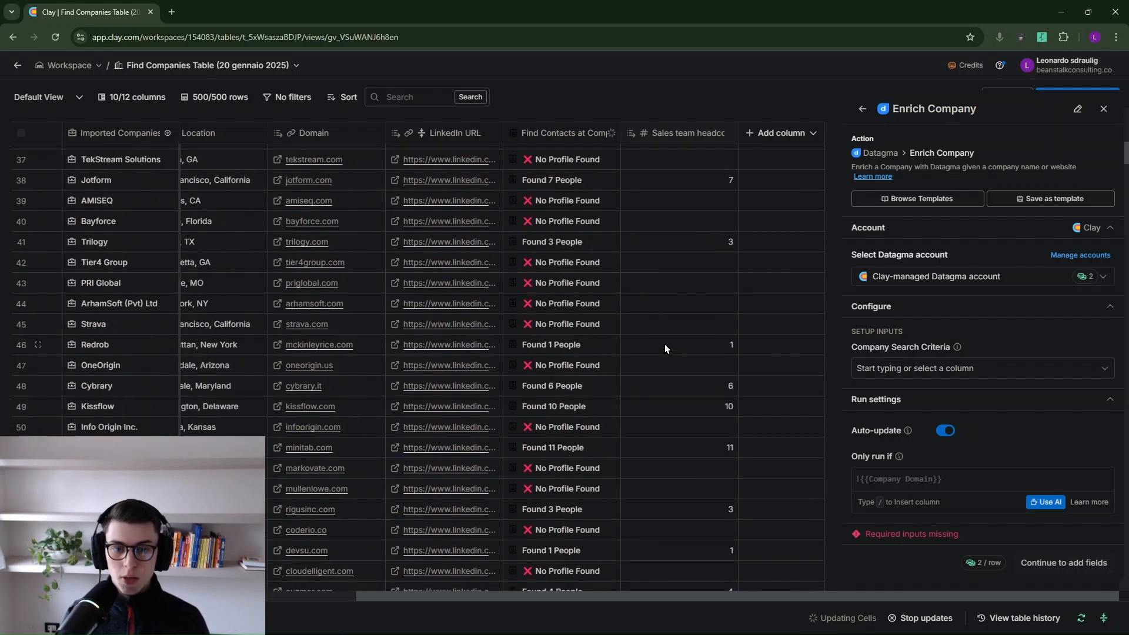
pyautogui.scroll(-8, 694, 368)
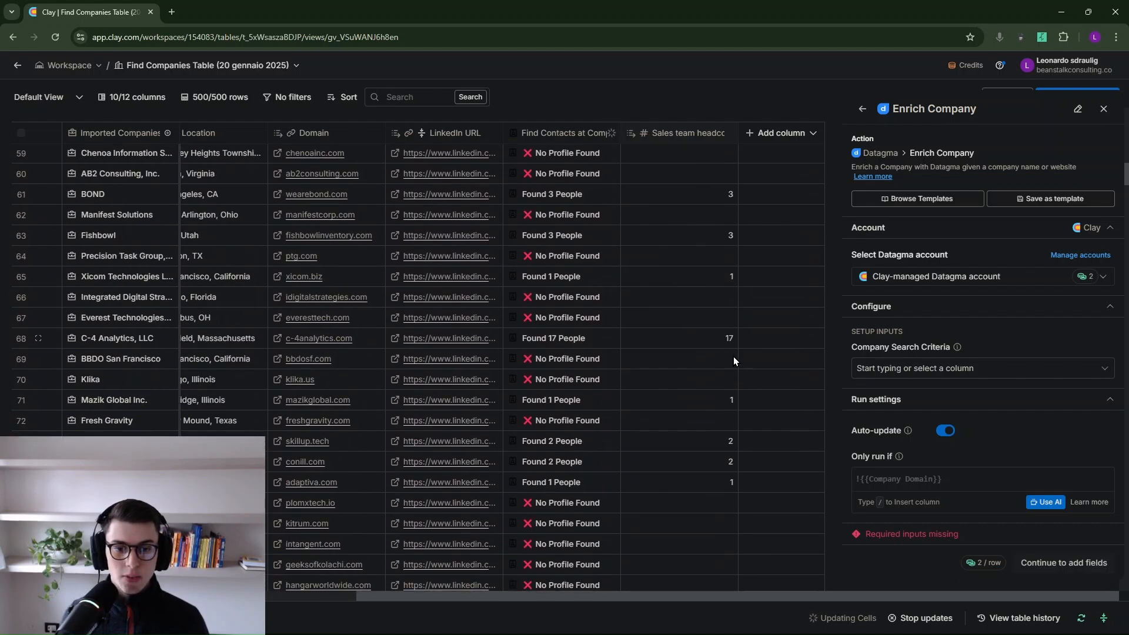
pyautogui.scroll(-9, 735, 370)
pyautogui.scroll(-6, 746, 391)
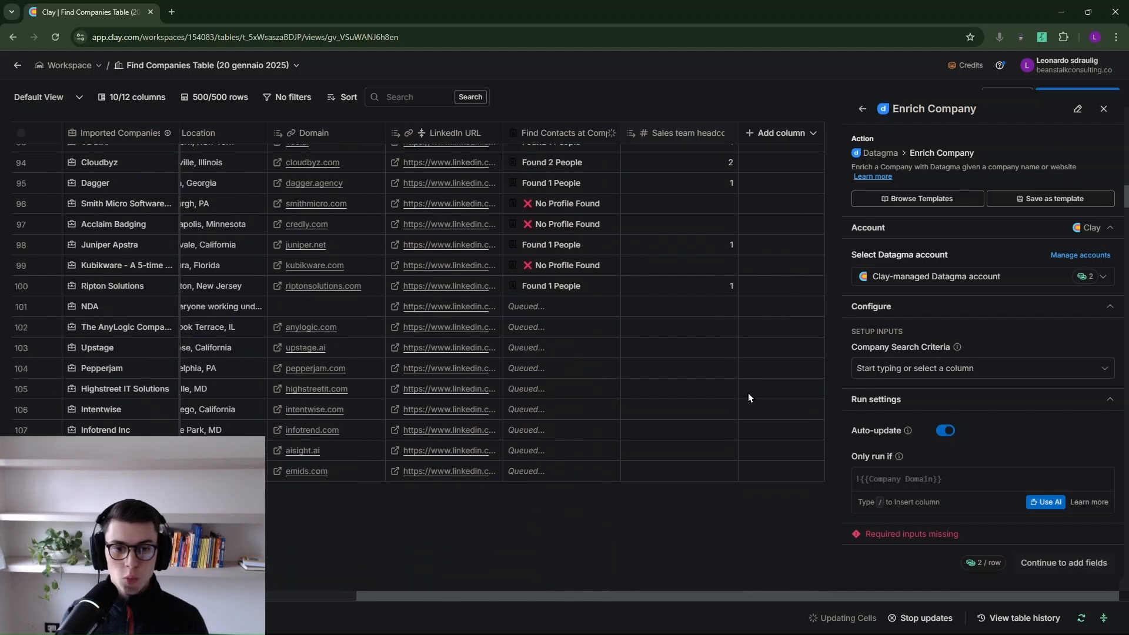
pyautogui.scroll(15, 711, 347)
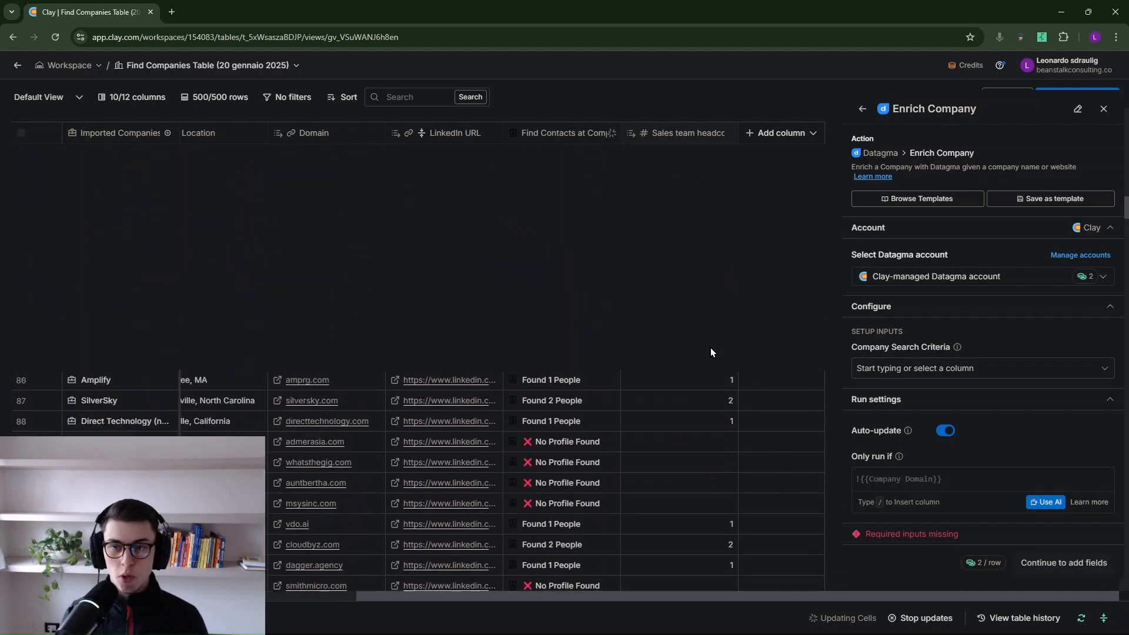
pyautogui.scroll(2, 710, 351)
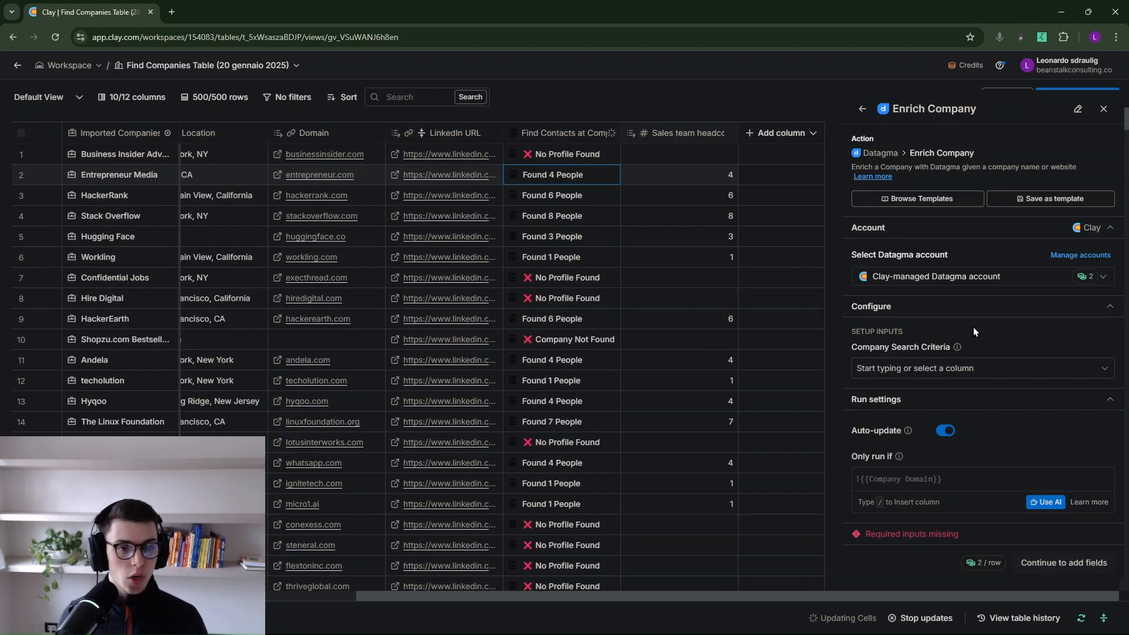
# - Set the Enrich Company search criteria to the Domain column
pyautogui.click(941, 369)
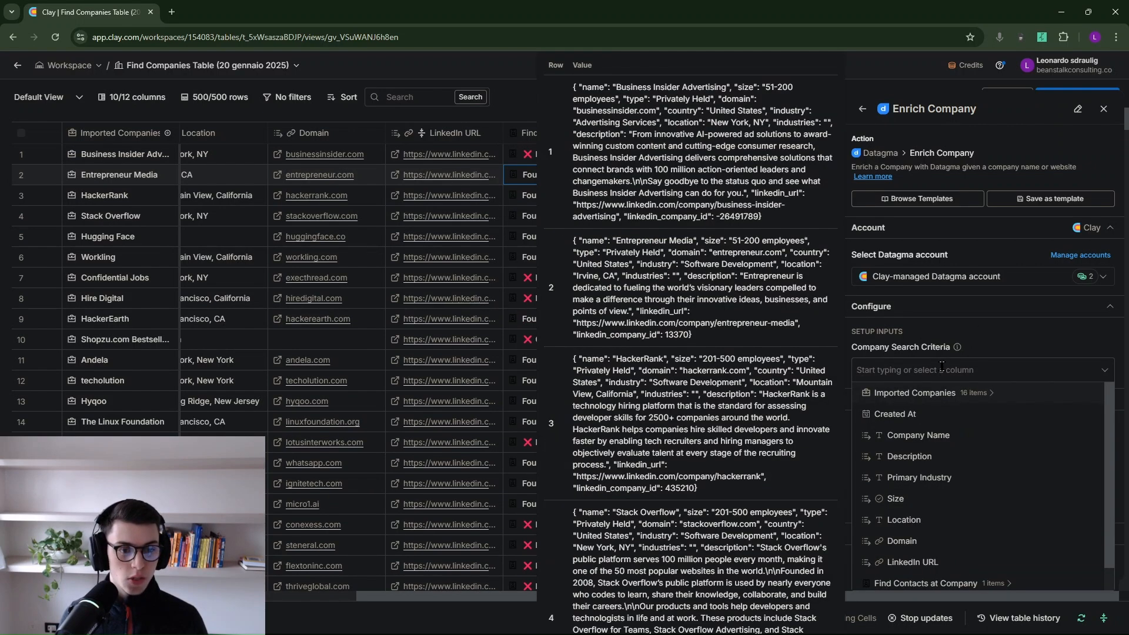
pyautogui.click(905, 541)
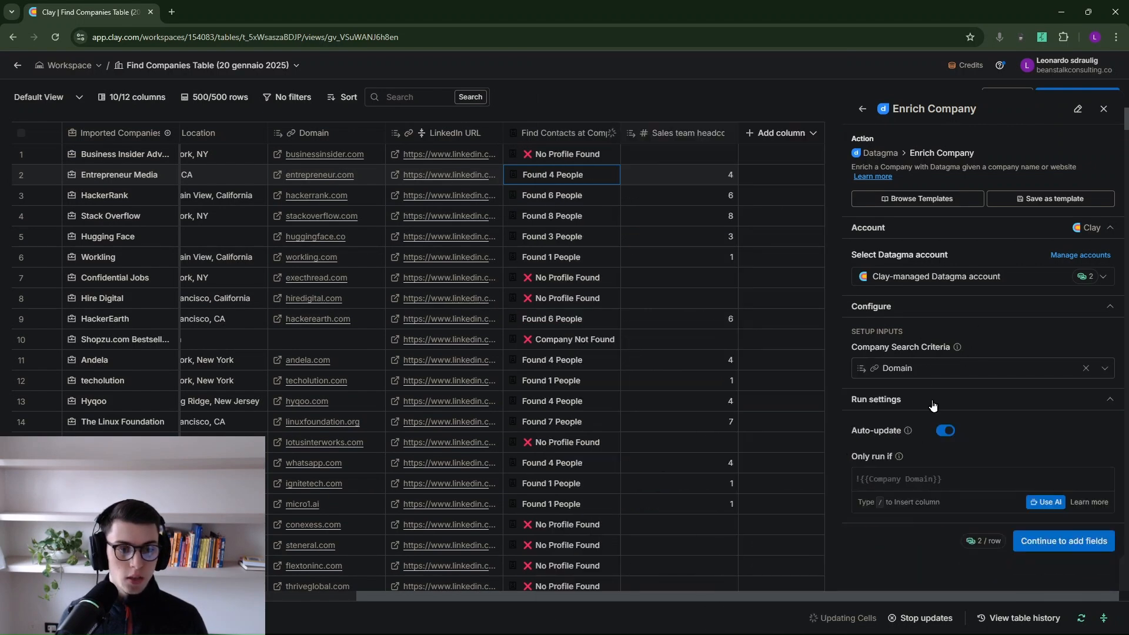
pyautogui.click(1086, 368)
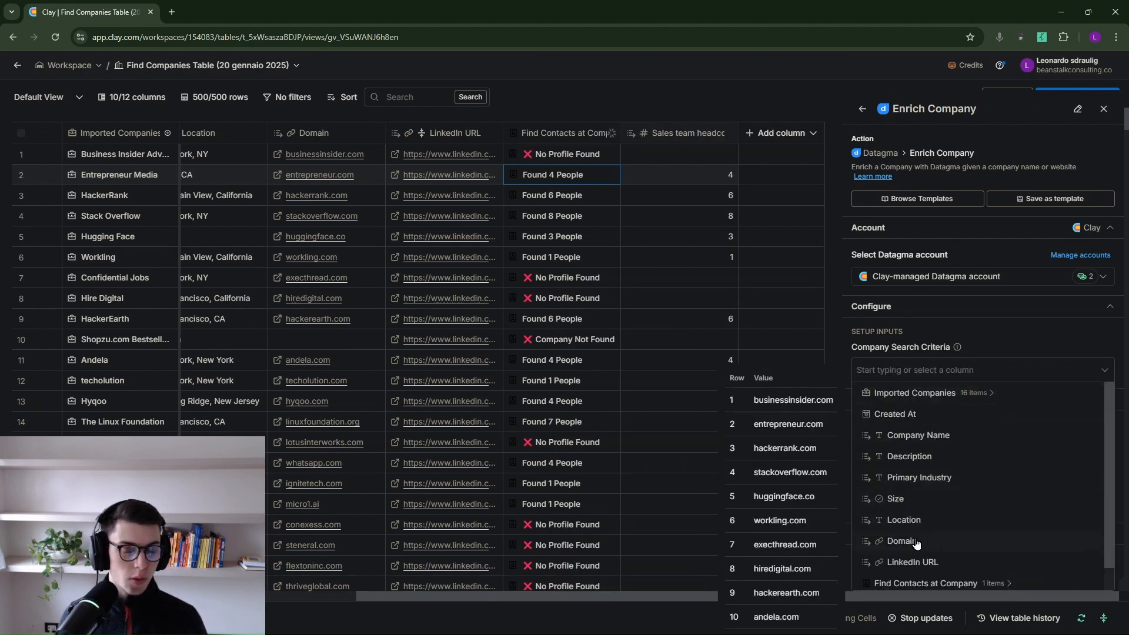
pyautogui.click(903, 541)
pyautogui.click(906, 480)
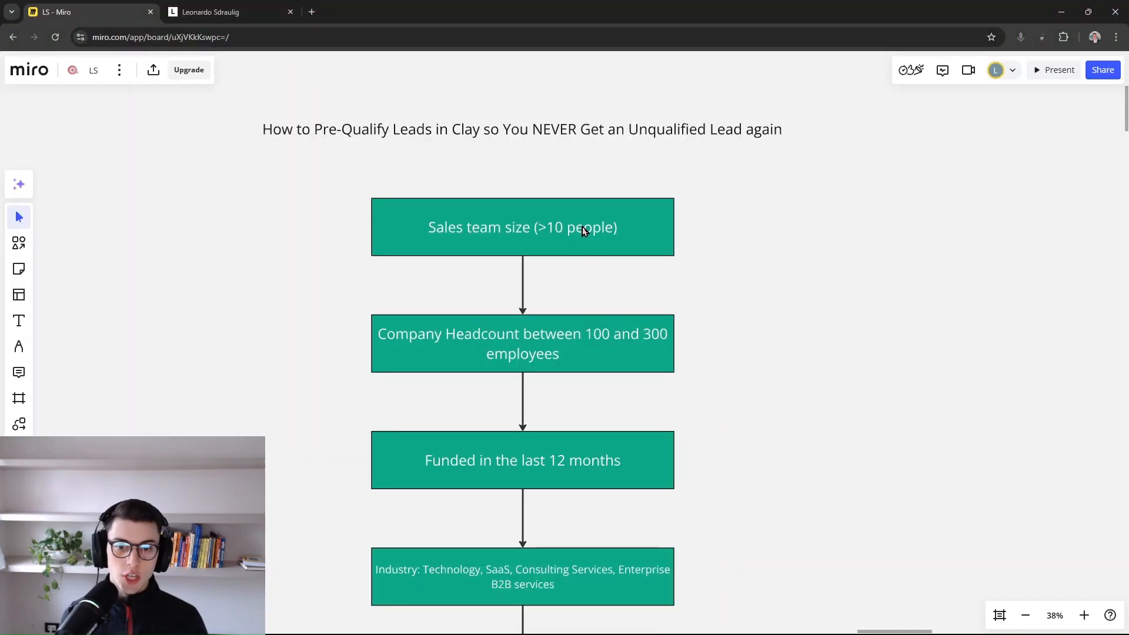
# - On the Miro board, change the sales team size criterion to >5 people
pyautogui.doubleClick(584, 227)
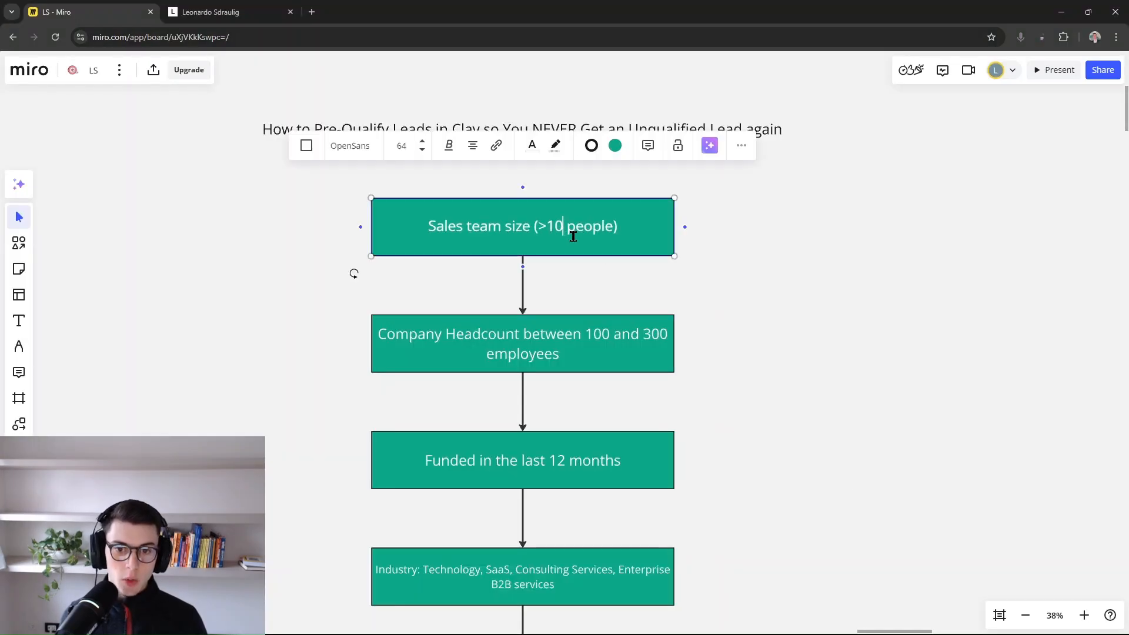
pyautogui.press('BackSpace')
pyautogui.press('BackSpace')
pyautogui.write('5')
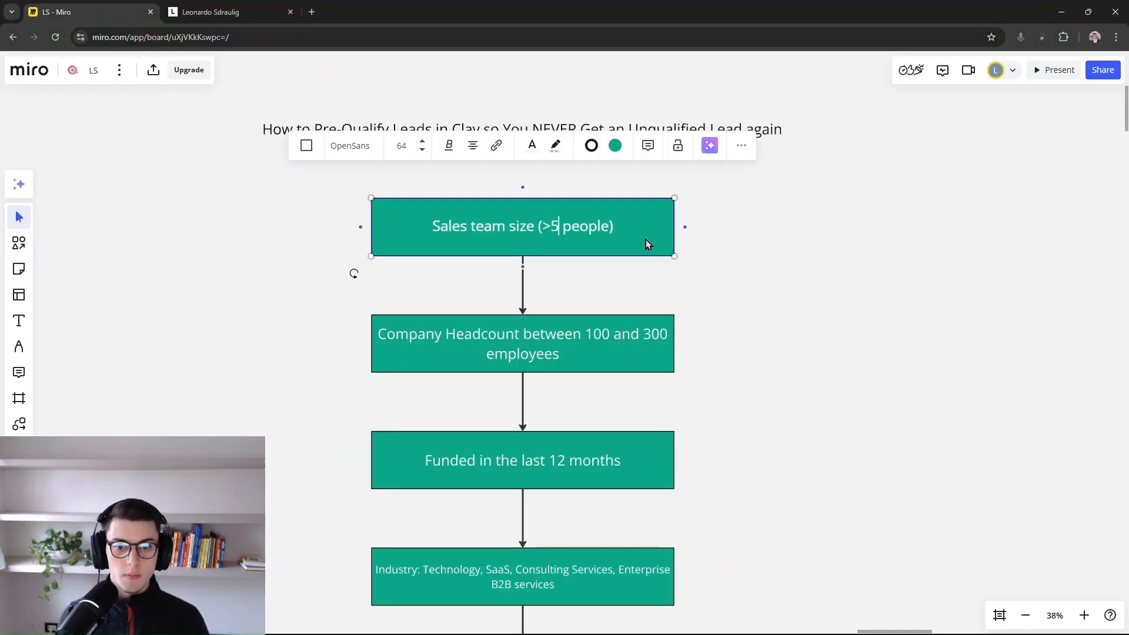
pyautogui.click(742, 235)
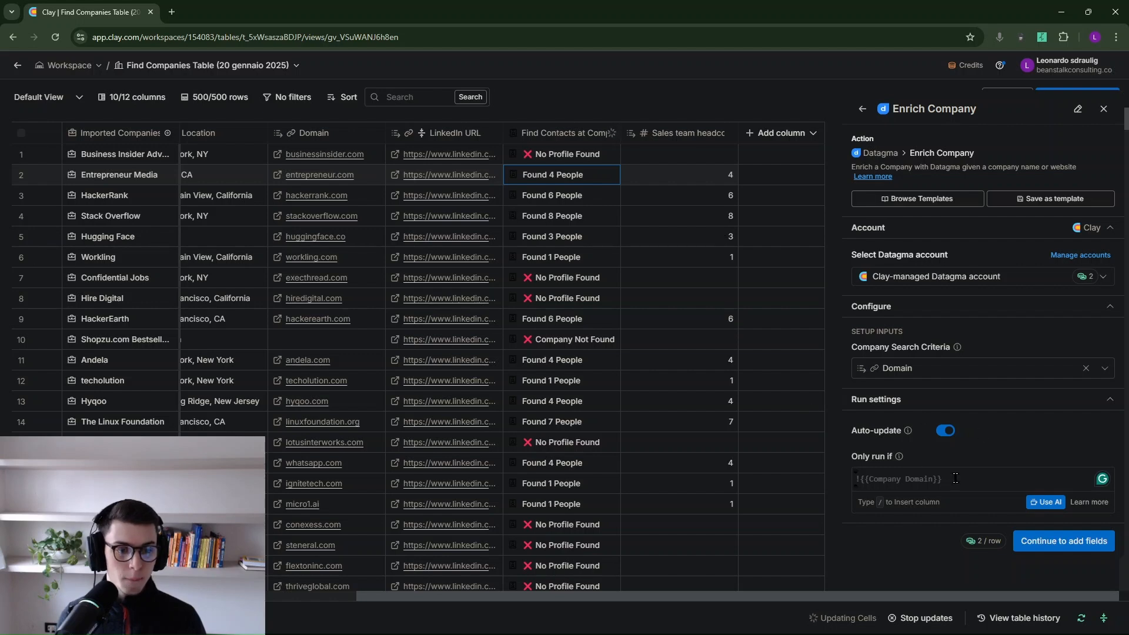
# - In Clay, start an AI-generated run condition for Enrich Company that references the Sales team headcount column
pyautogui.click(1050, 503)
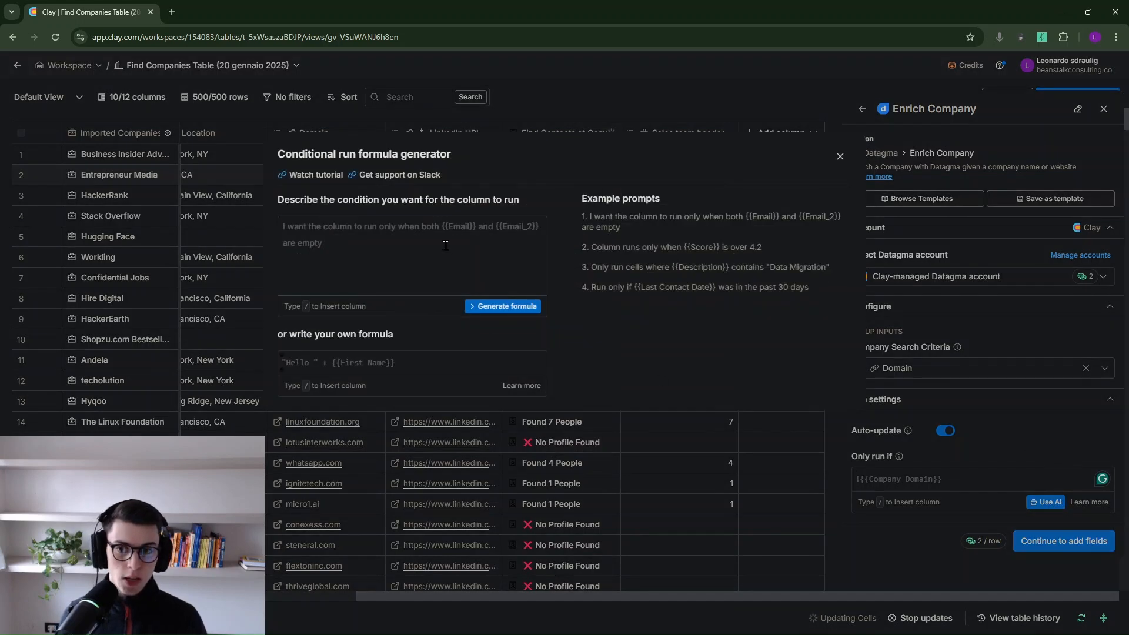
pyautogui.click(840, 157)
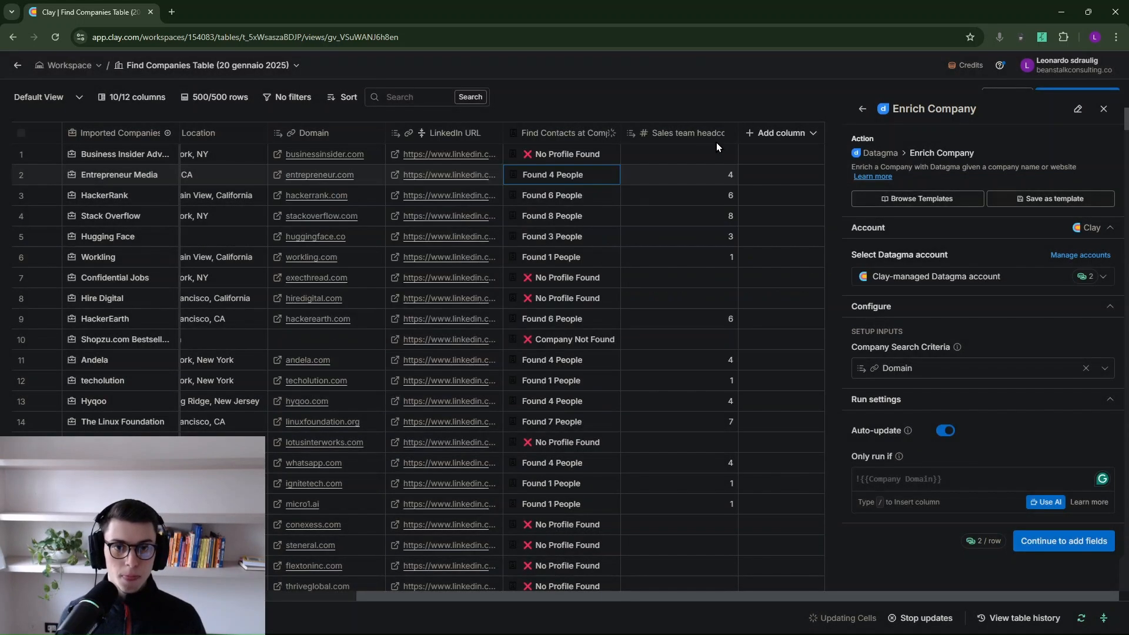
pyautogui.click(1040, 502)
pyautogui.write('/sales')
pyautogui.click(395, 248)
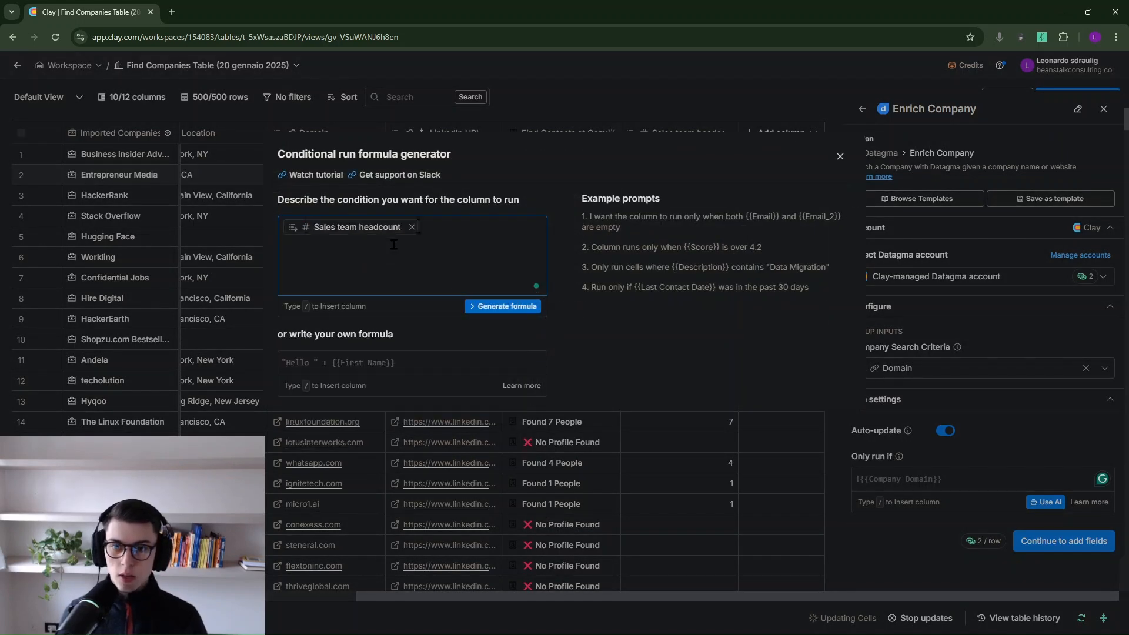
# - Complete the run condition with "must be higher than 5", generate its formula and save it
pyautogui.write('must be higher et')
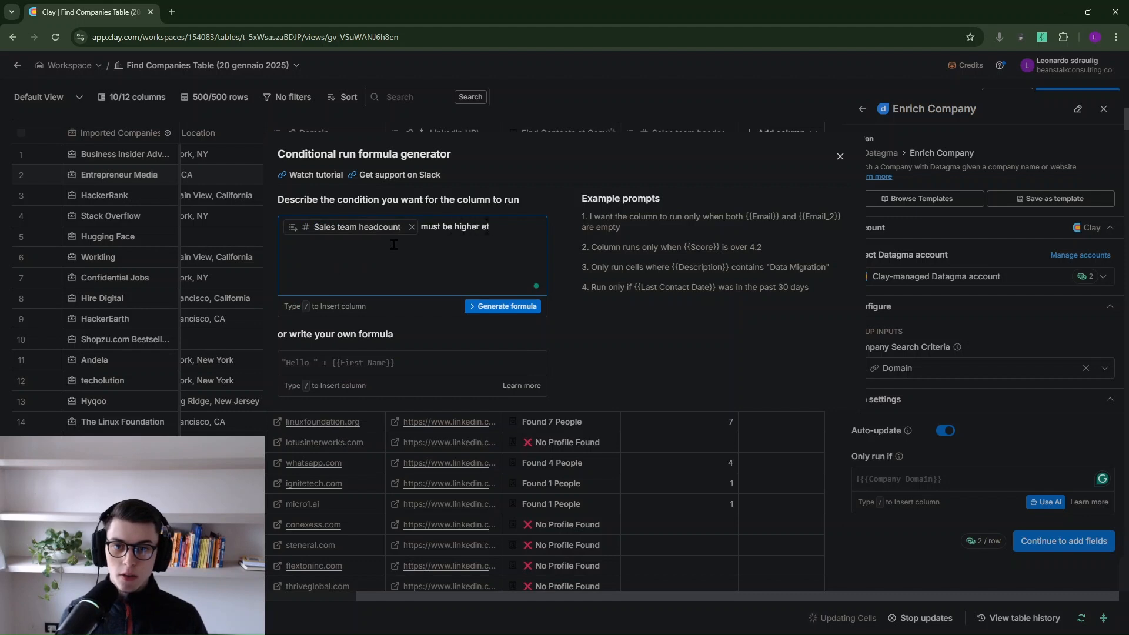
pyautogui.press('BackSpace')
pyautogui.press('BackSpace')
pyautogui.press('BackSpace')
pyautogui.press('BackSpace')
pyautogui.press('BackSpace')
pyautogui.press('BackSpace')
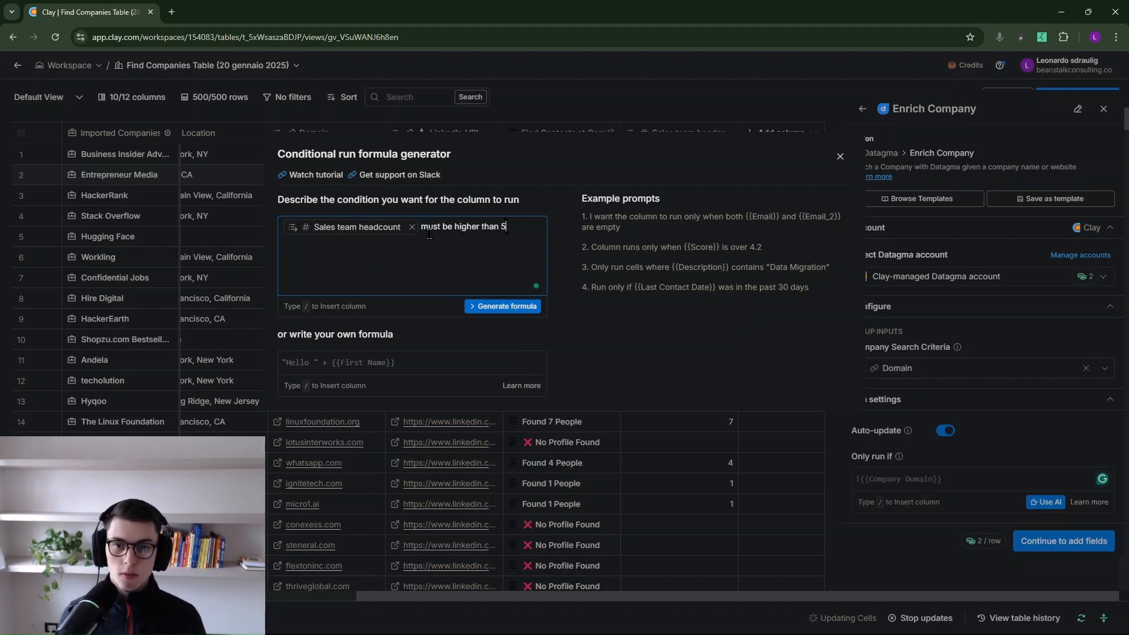
pyautogui.click(505, 307)
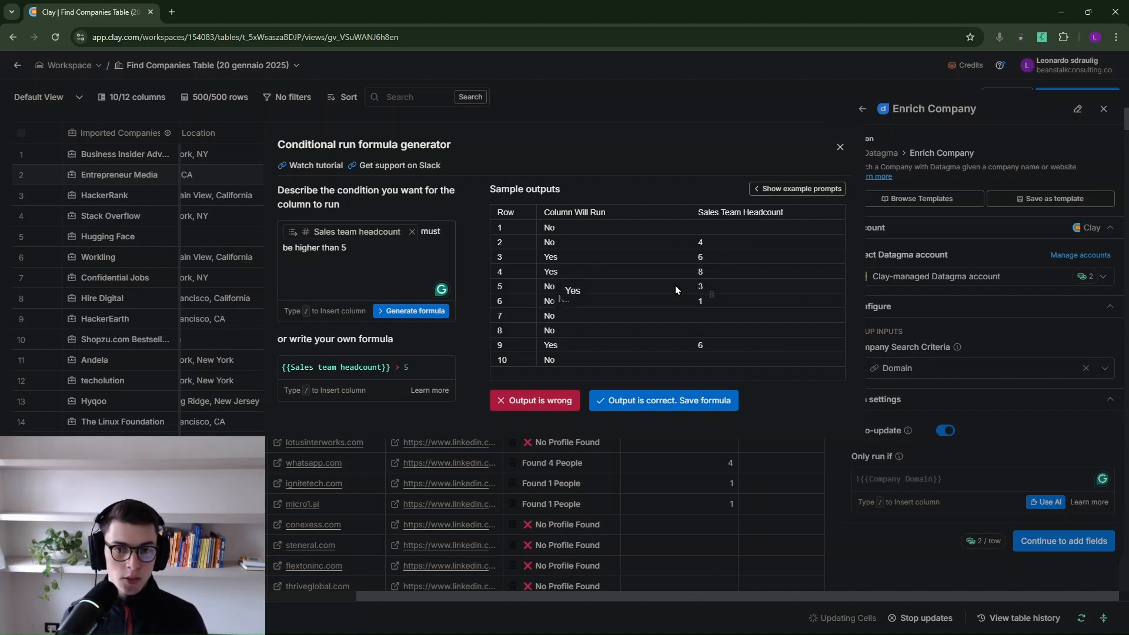
pyautogui.click(661, 400)
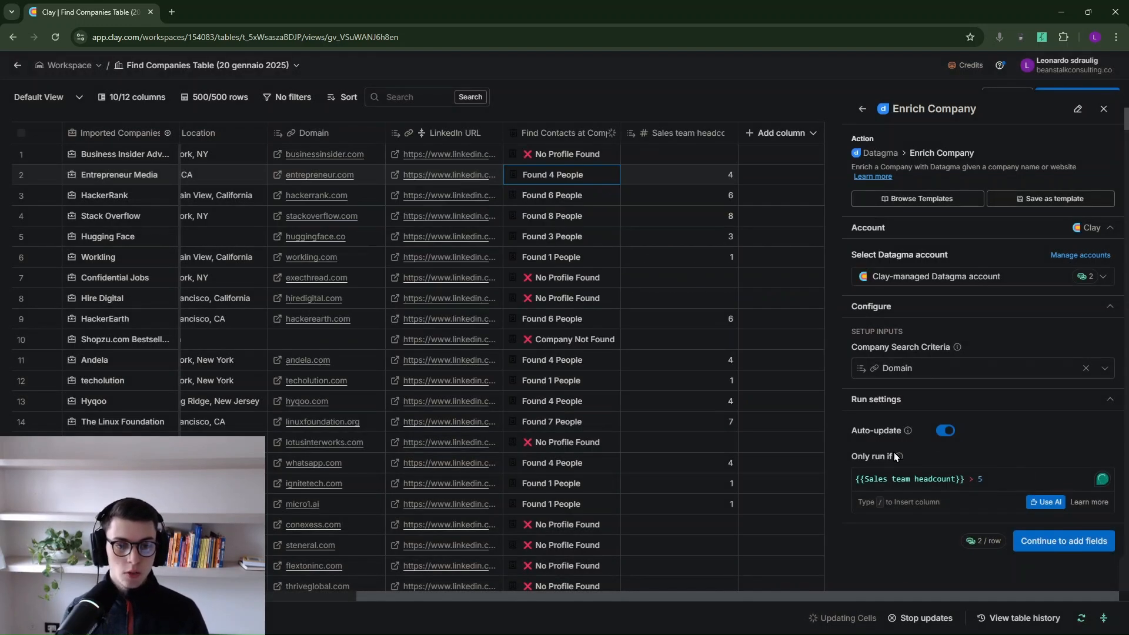
# - Continue from the Enrich Company run condition to its output fields and enable Company Size as a column
pyautogui.moveTo(983, 483); pyautogui.dragTo(1004, 468)
pyautogui.moveTo(987, 482); pyautogui.dragTo(821, 477)
pyautogui.click(1012, 484)
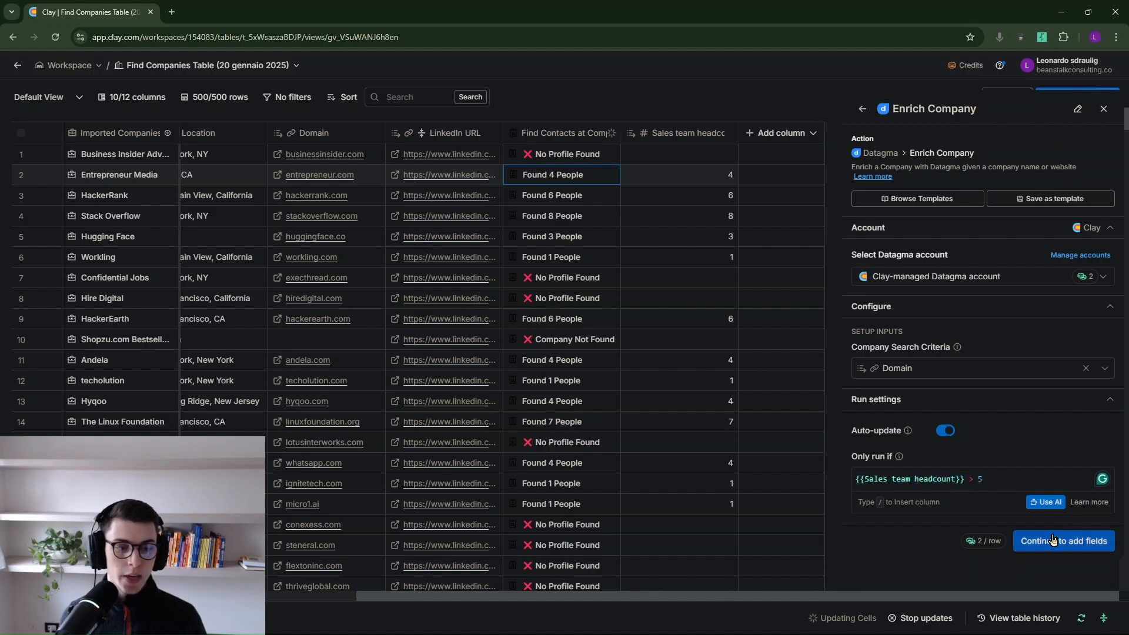
pyautogui.click(1070, 542)
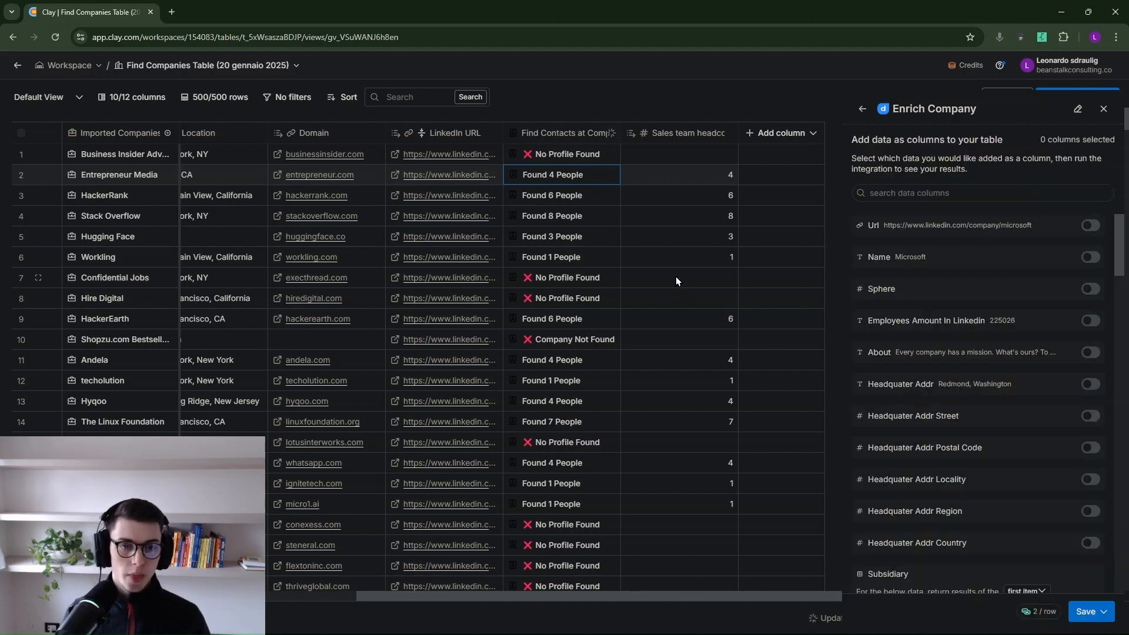
pyautogui.scroll(-5, 1000, 294)
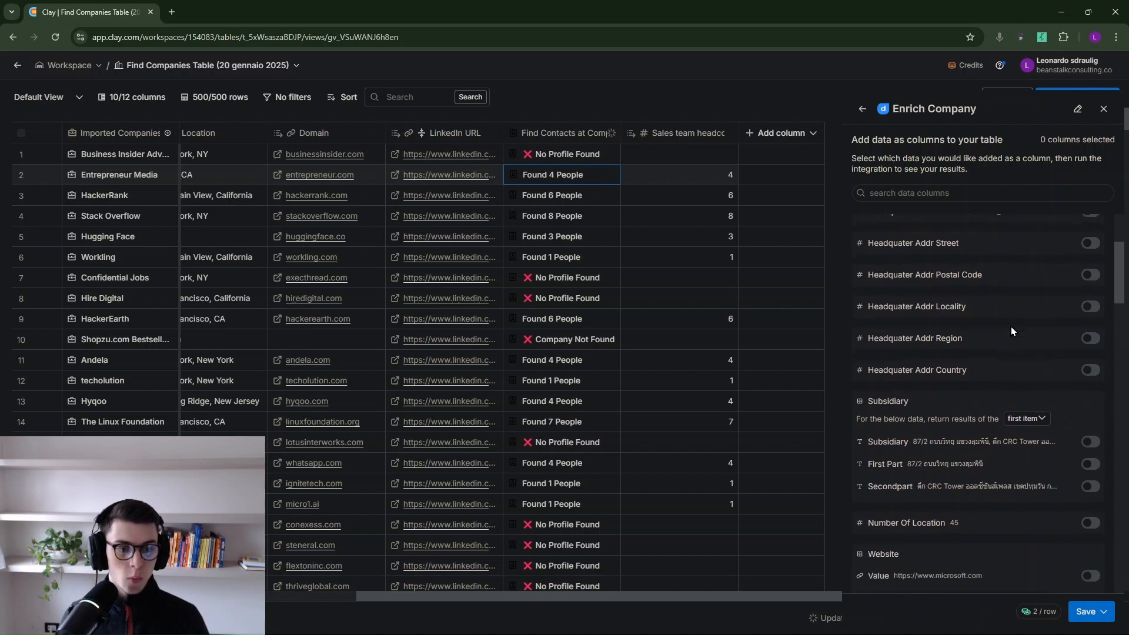
pyautogui.scroll(-1, 1010, 327)
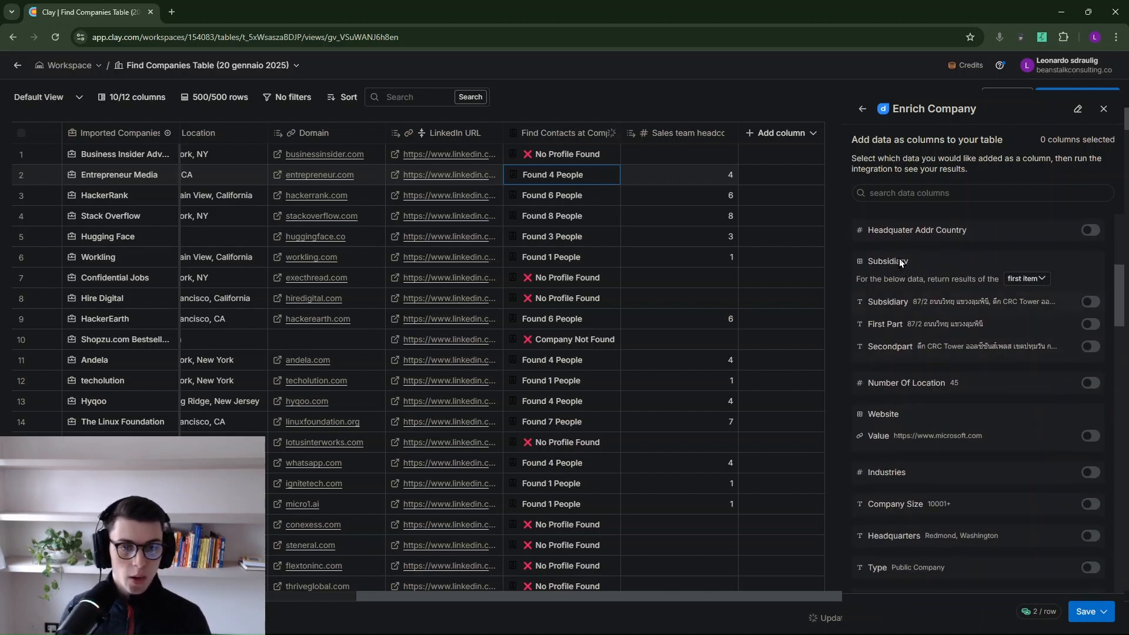
pyautogui.scroll(-3, 1000, 365)
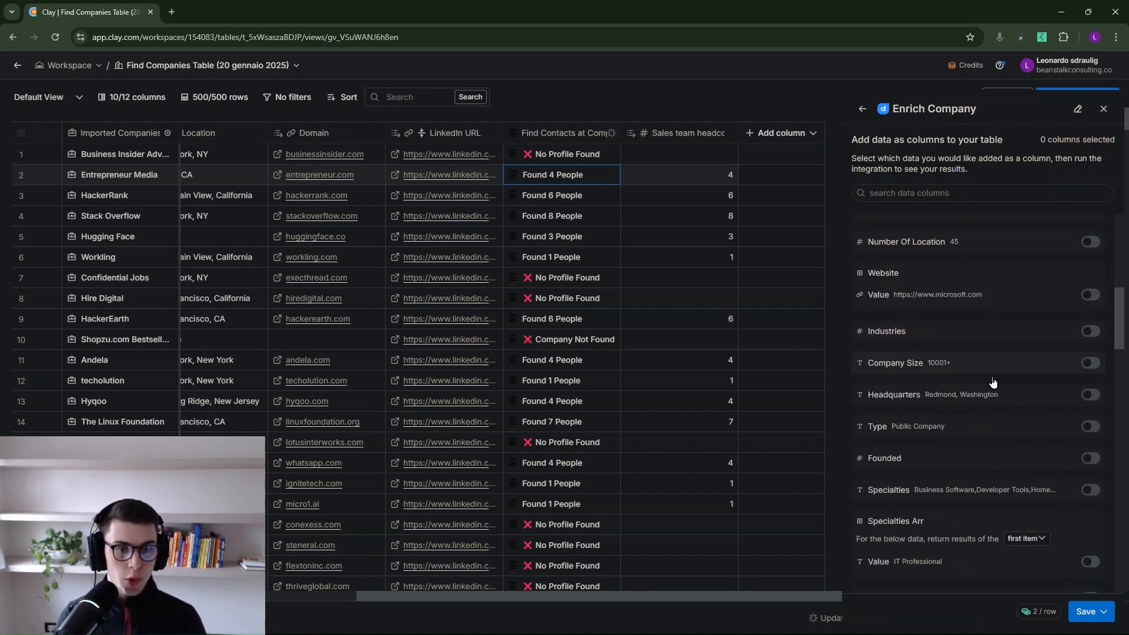
pyautogui.scroll(-4, 987, 409)
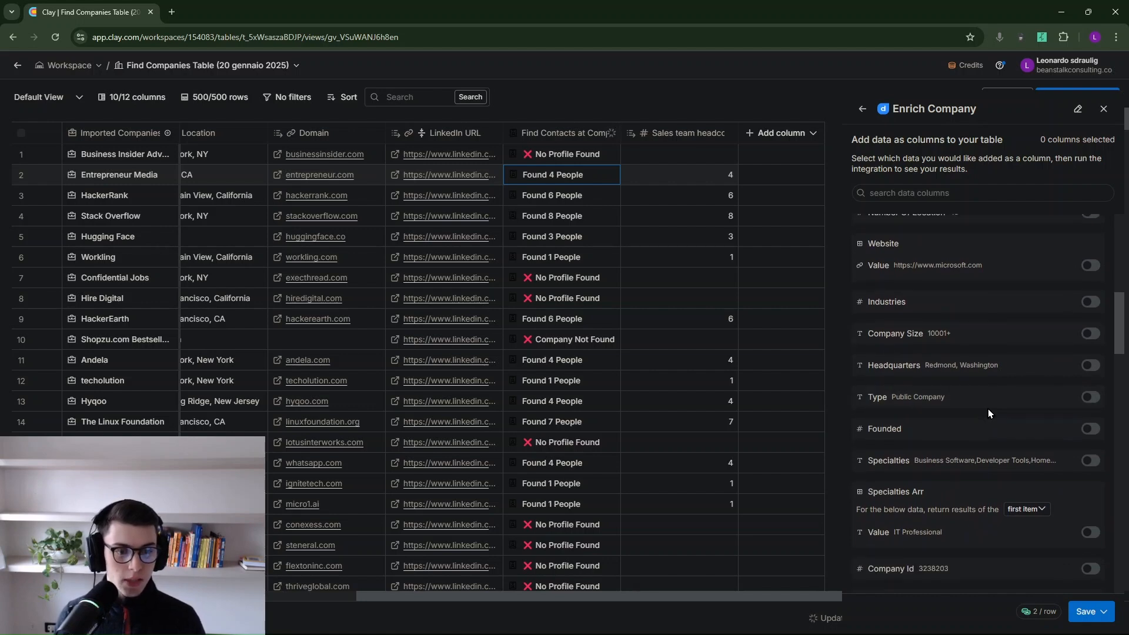
pyautogui.scroll(-3, 1002, 411)
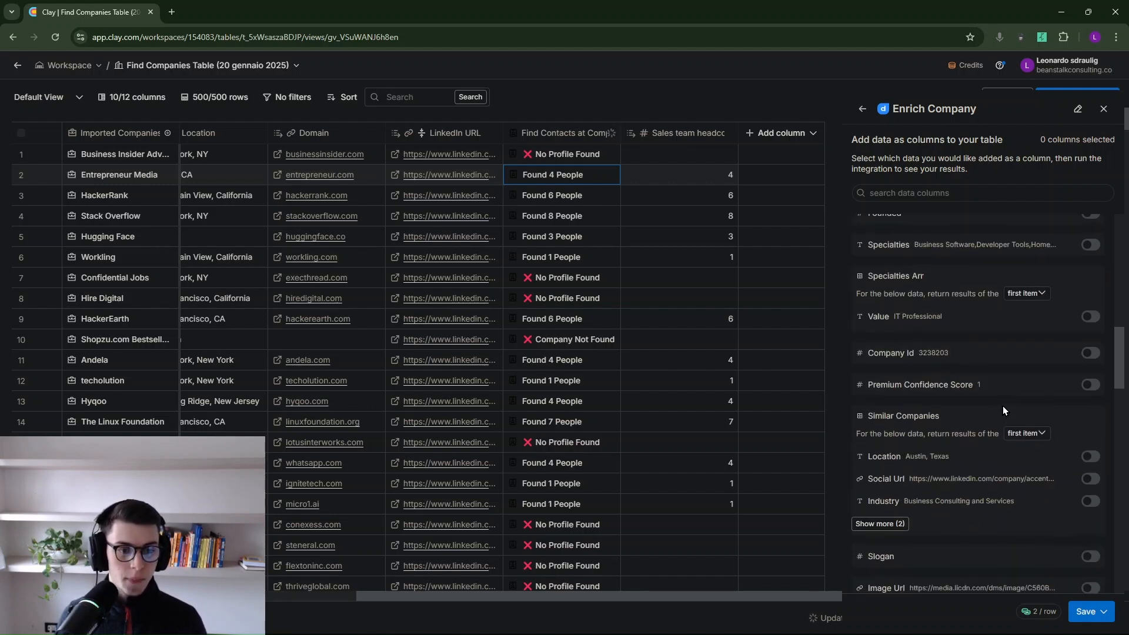
pyautogui.scroll(5, 1004, 406)
pyautogui.click(1091, 300)
pyautogui.scroll(-1, 1017, 315)
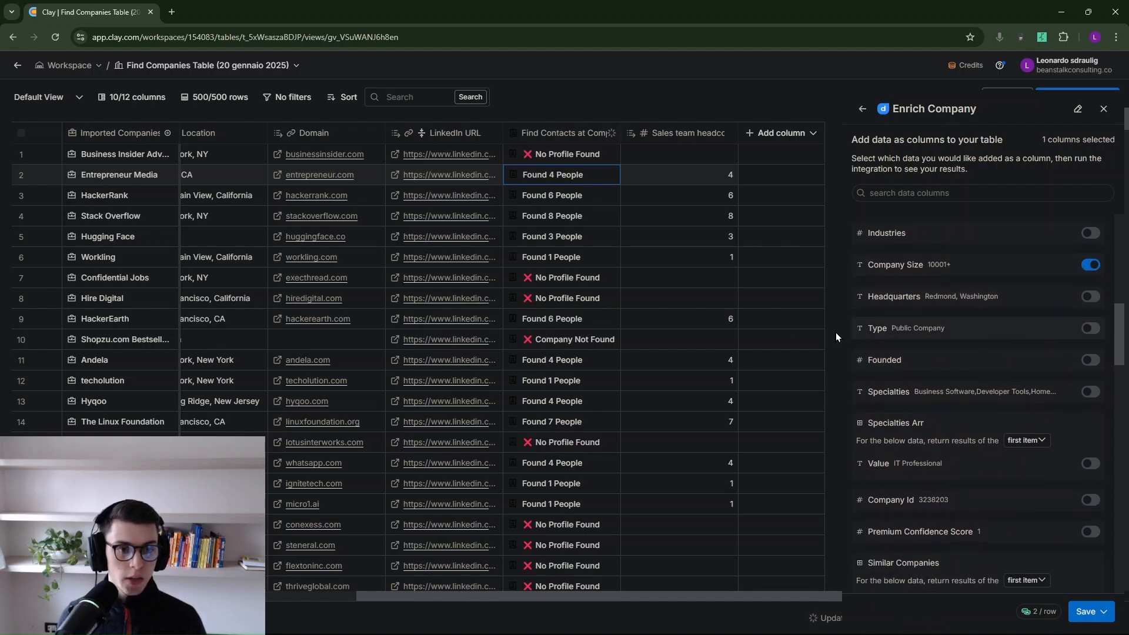
# - Browse the remaining Enrich Company output fields, including the funding data, and save and run the enrichment on 10 rows
pyautogui.scroll(-10, 1017, 388)
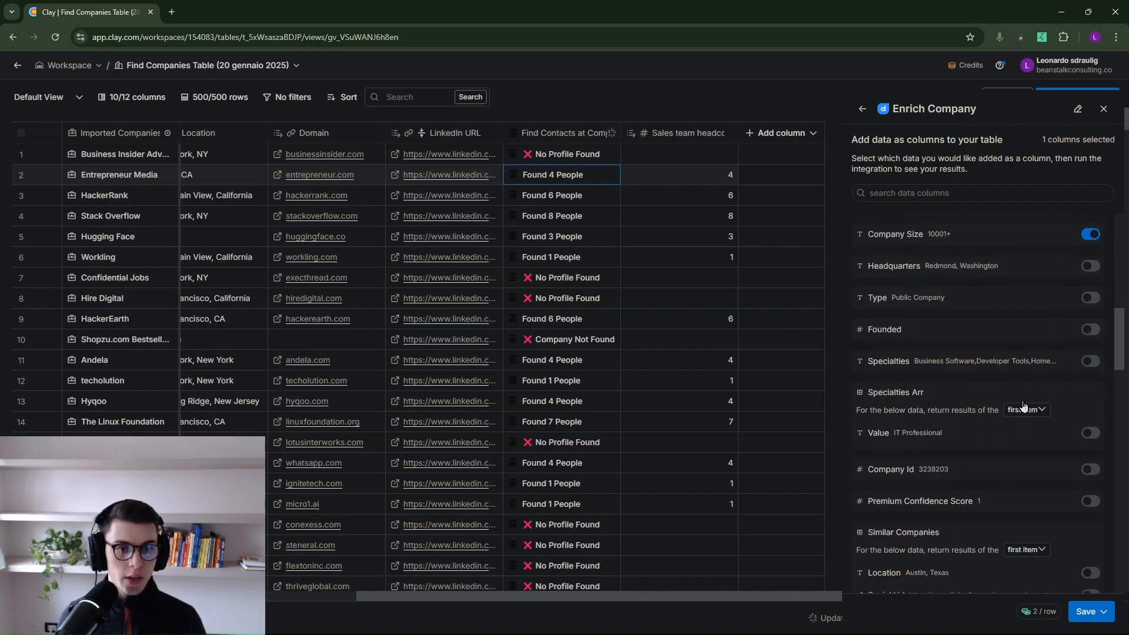
pyautogui.scroll(2, 1017, 390)
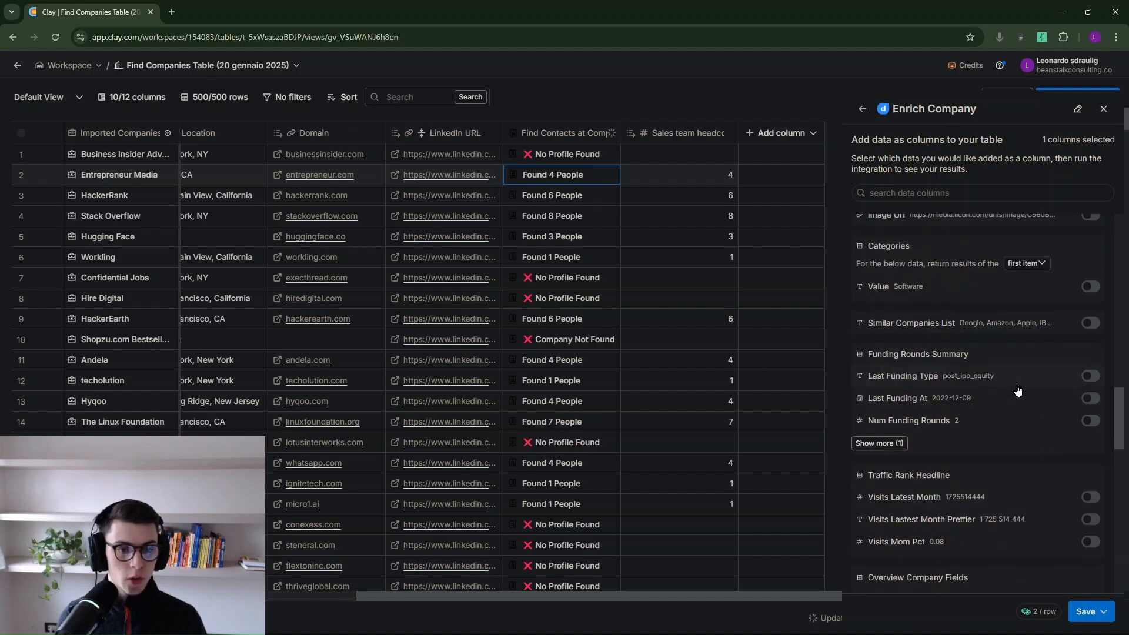
pyautogui.click(1094, 615)
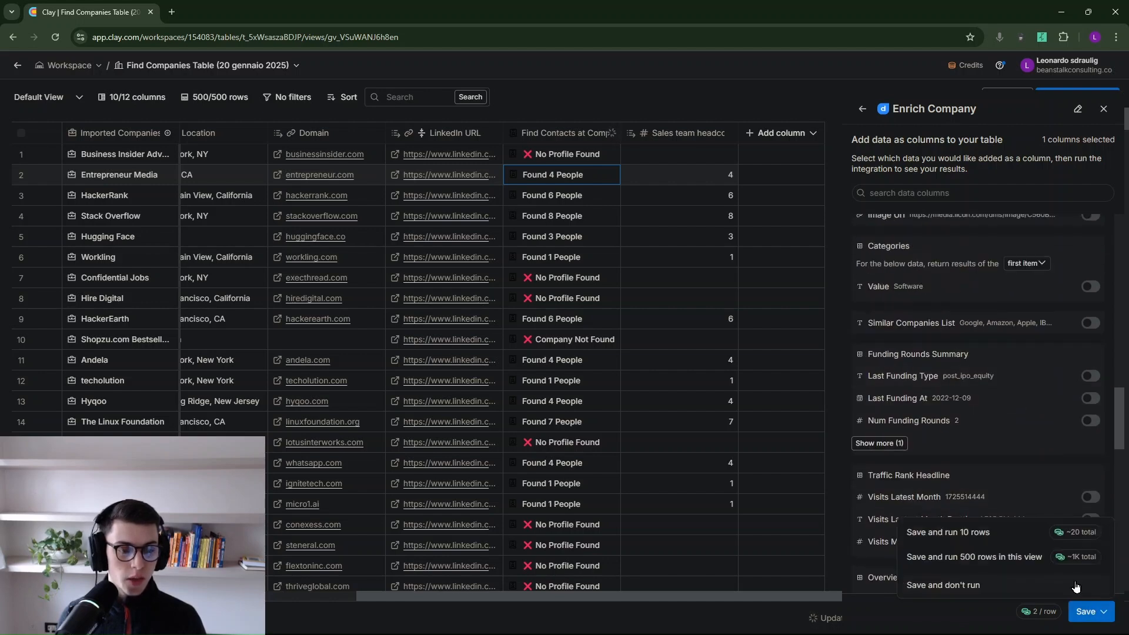
pyautogui.click(948, 533)
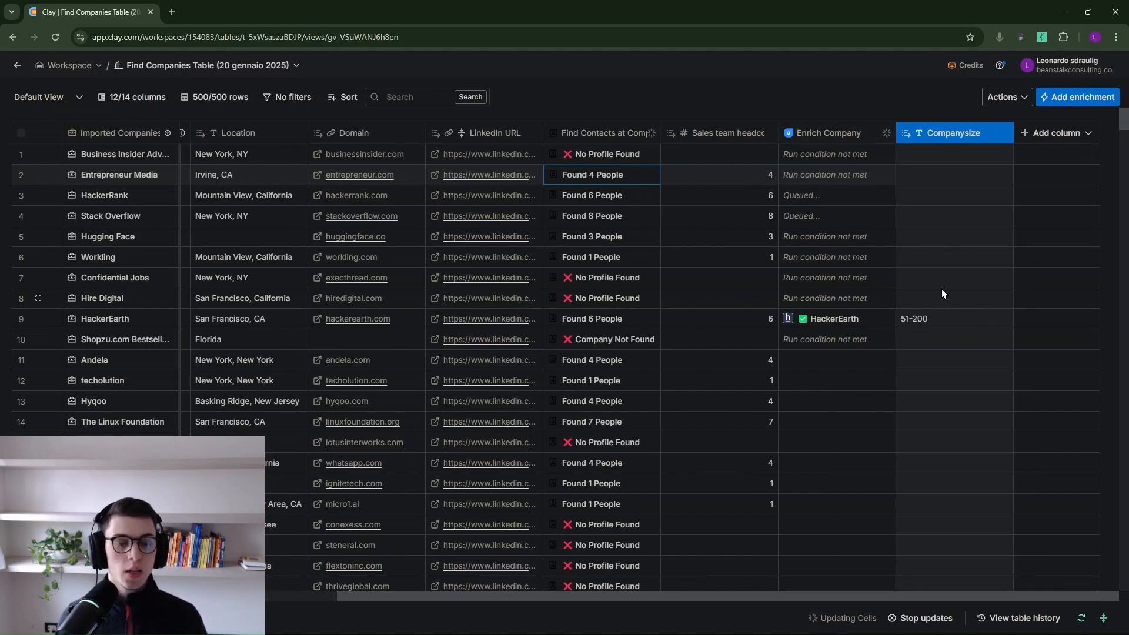
# - Search the enrichments for "enrich" and add the Companies, People, Jobs version of Enrich Company as a new column
pyautogui.click(1026, 139)
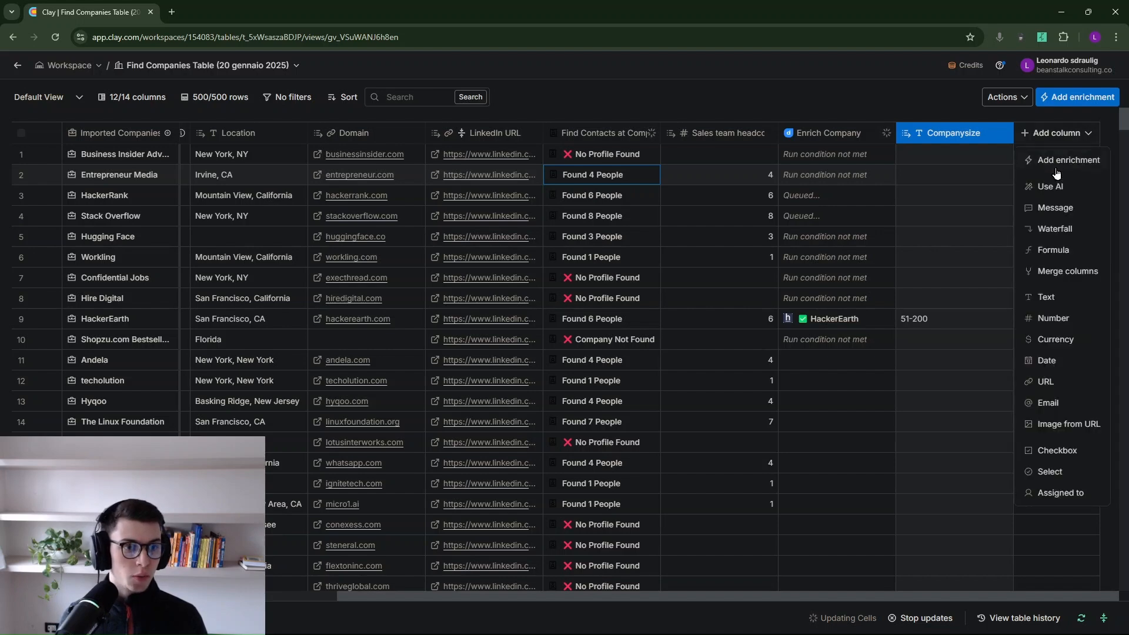
pyautogui.click(1056, 157)
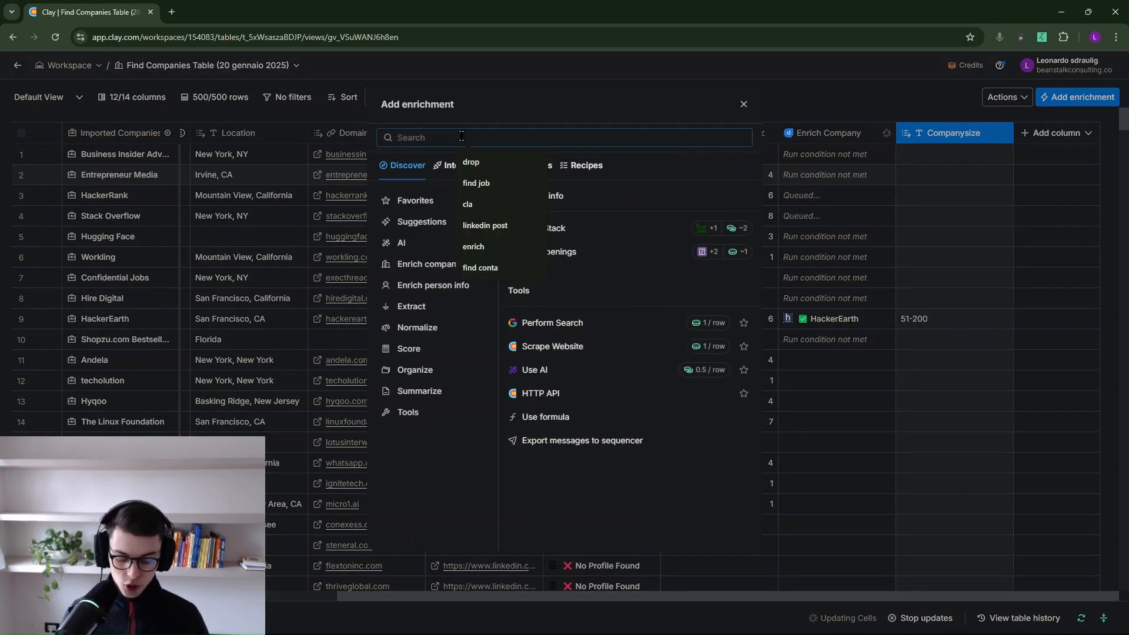
pyautogui.write('enrich')
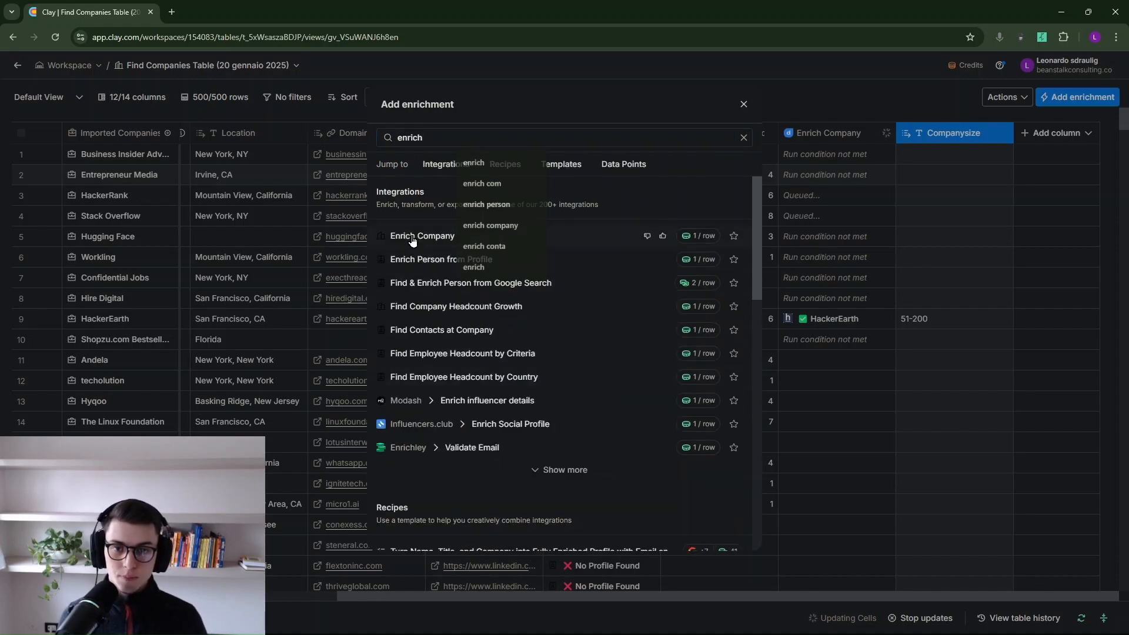
pyautogui.click(529, 236)
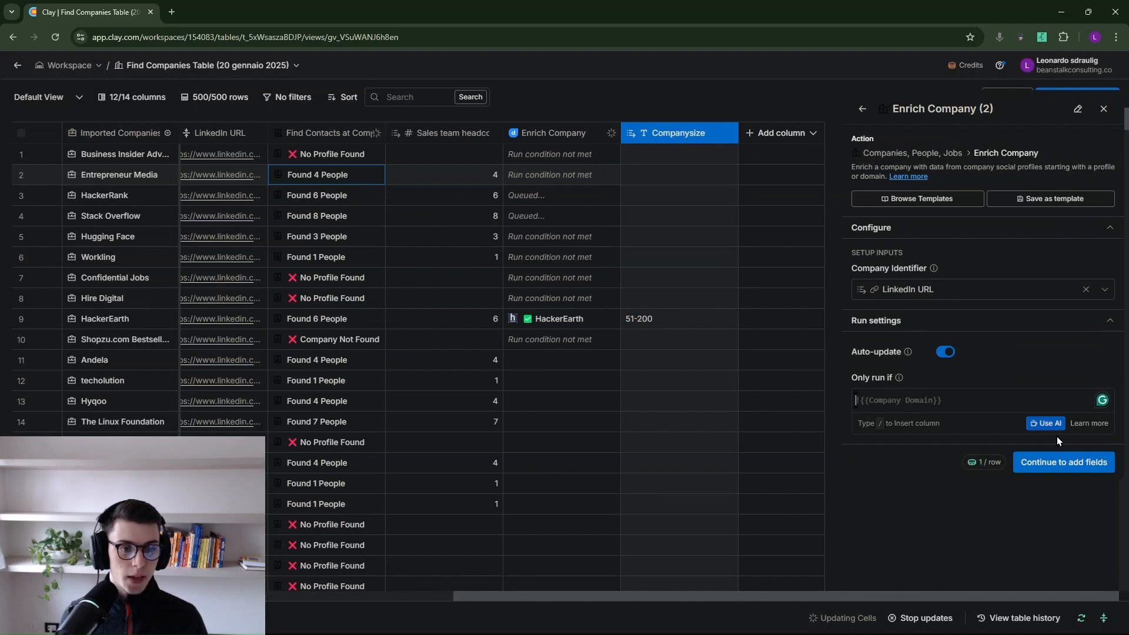
# - Choose Employee Count as the output column of Enrich Company (2), save and run 10 rows, and review the Miro criteria
pyautogui.click(1056, 462)
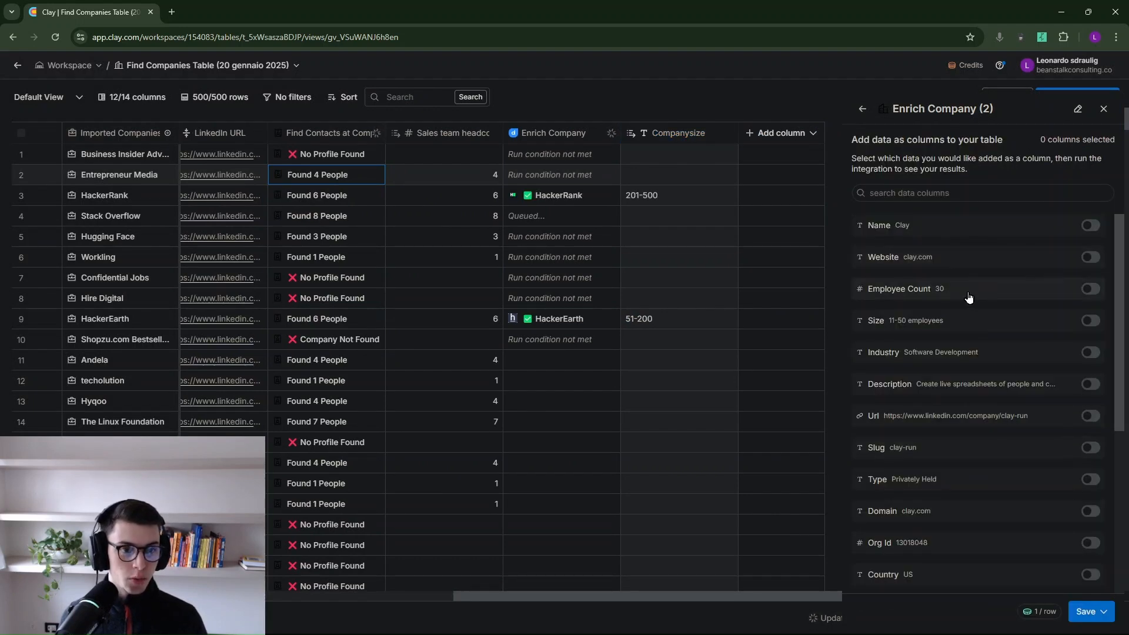
pyautogui.click(1089, 289)
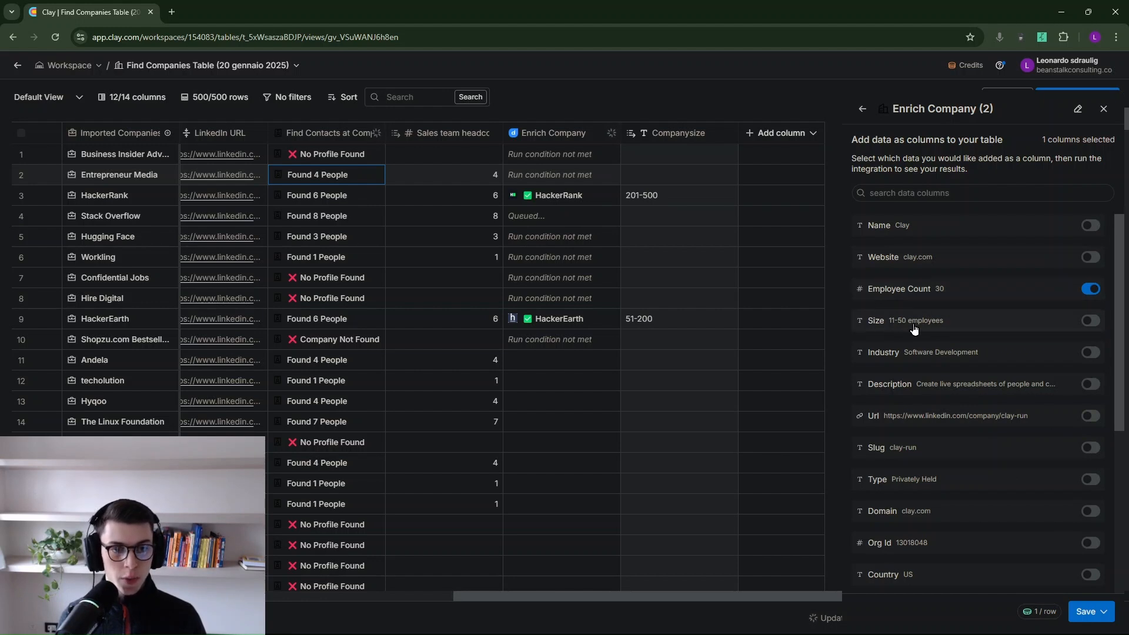
pyautogui.click(1085, 612)
pyautogui.click(967, 532)
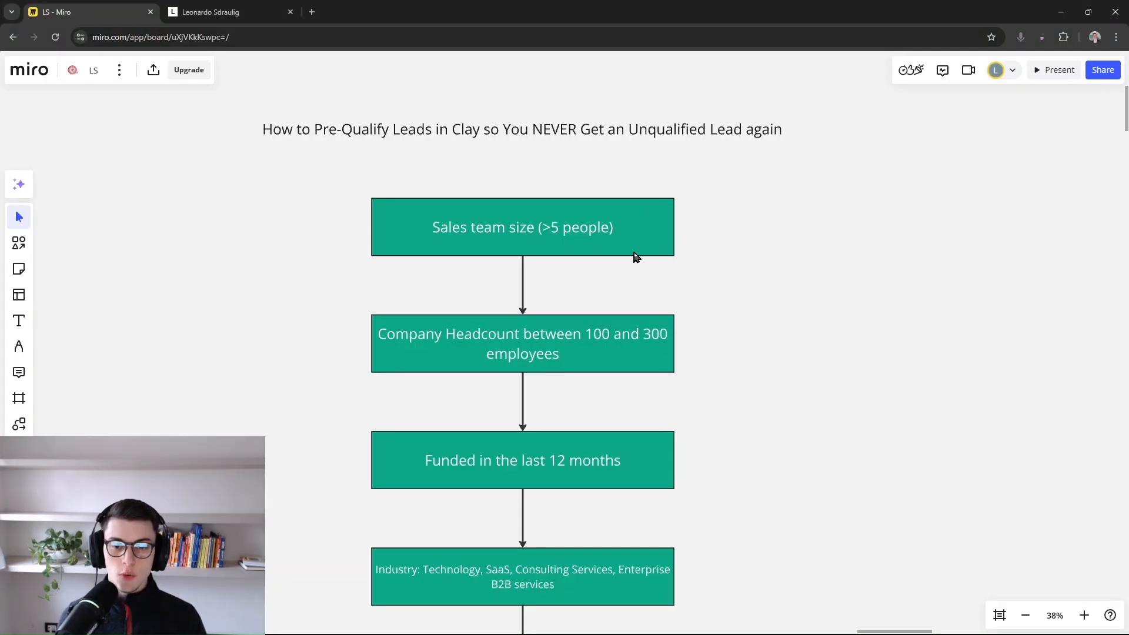
pyautogui.scroll(-1, 647, 467)
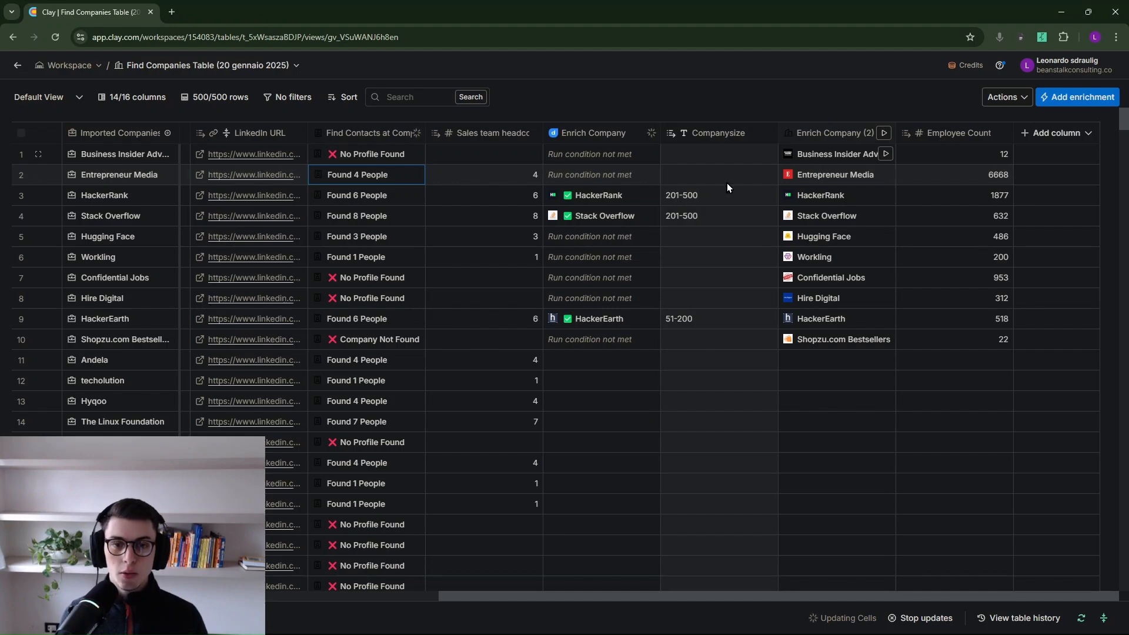
# - In Clay, search Stack Overflow's Enrich Company cell details for "funding" and create a column from Last Funding At
pyautogui.click(589, 223)
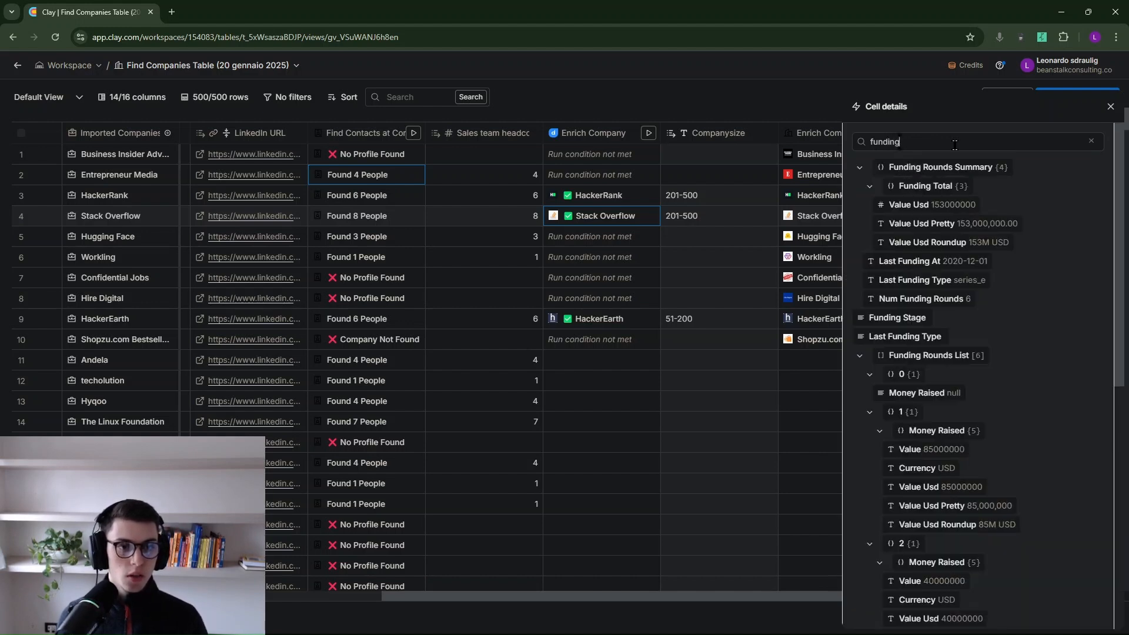
pyautogui.moveTo(951, 206)
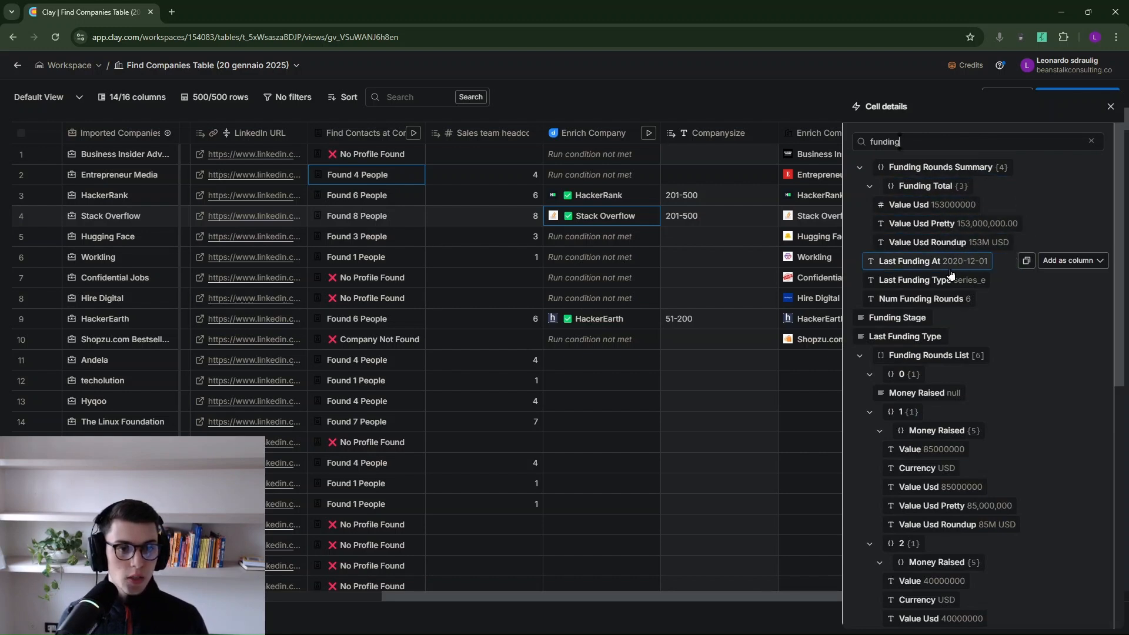
pyautogui.click(1069, 264)
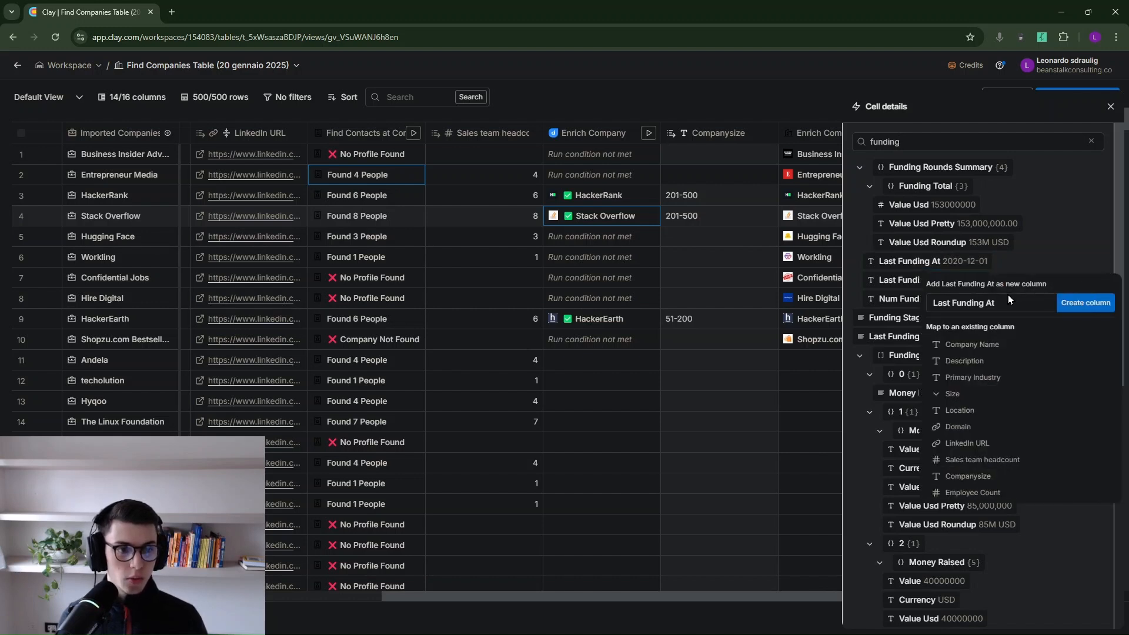
pyautogui.click(1074, 305)
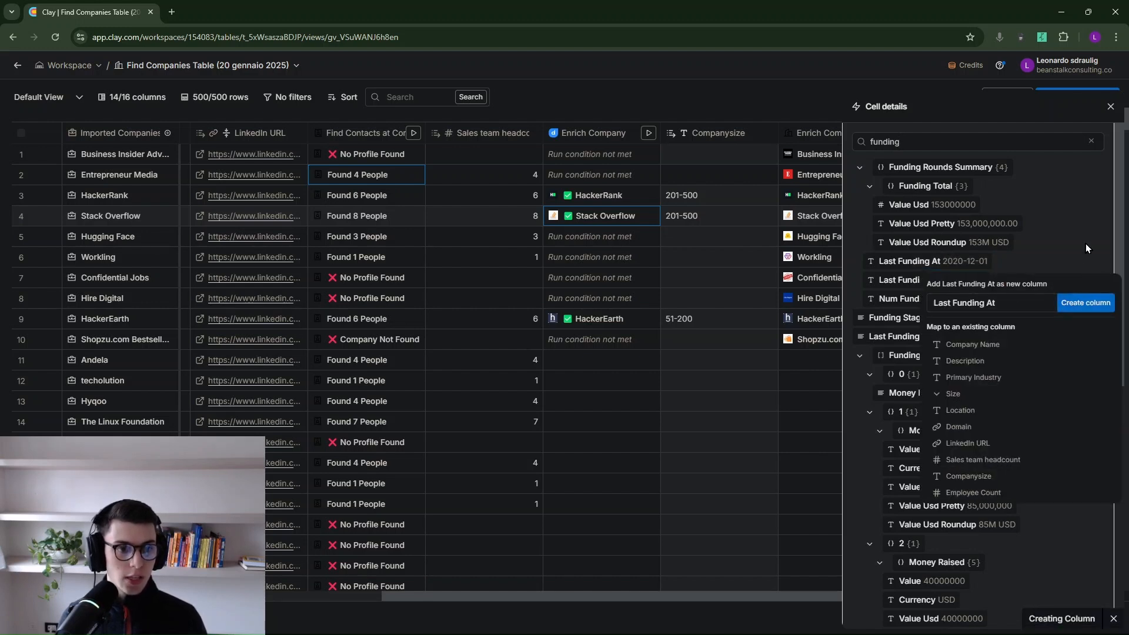
pyautogui.click(1111, 106)
# - Reorder the table so Enrich Company (2) and Employee Count sit directly after the Sales team headcount column
pyautogui.hscroll(2, 823, 194)
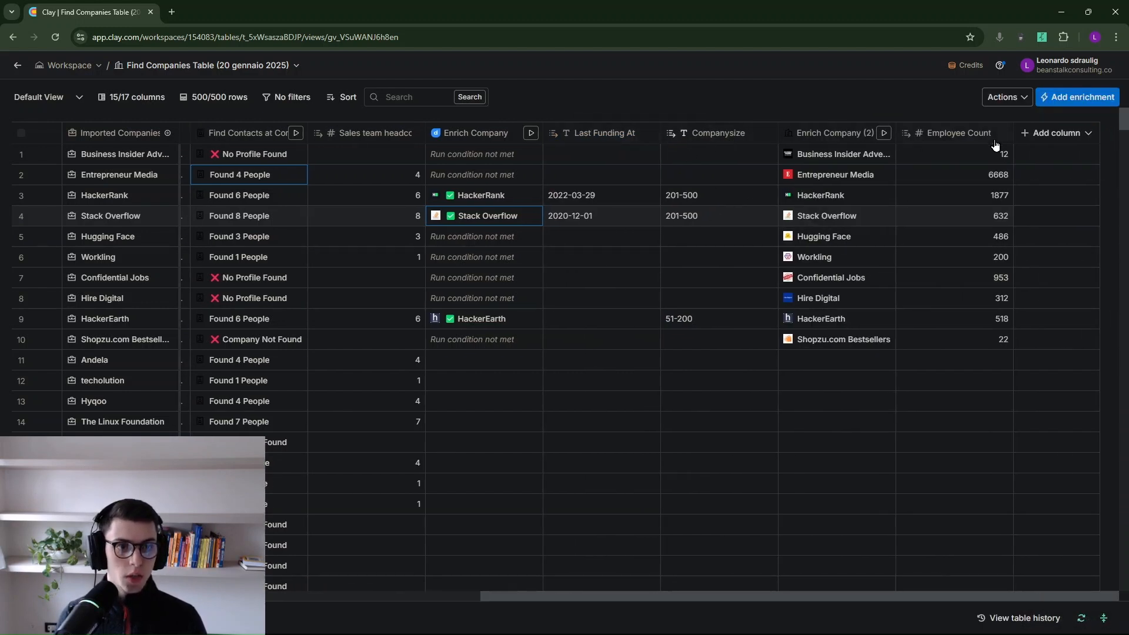
pyautogui.click(974, 138)
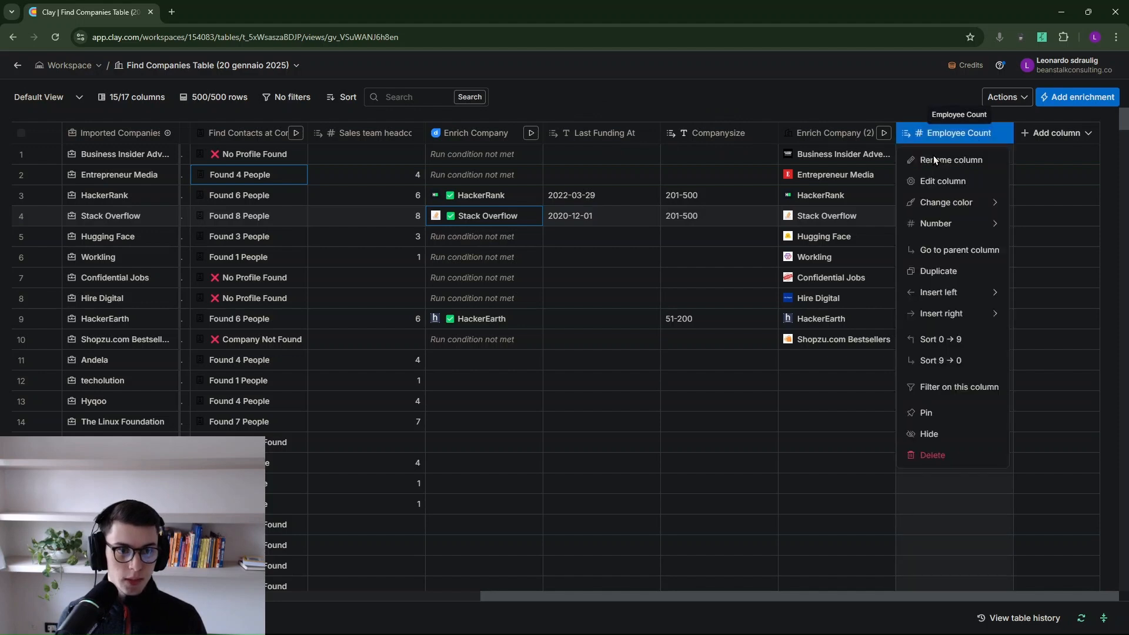
pyautogui.click(793, 87)
pyautogui.click(845, 133)
pyautogui.moveTo(864, 133); pyautogui.dragTo(491, 132)
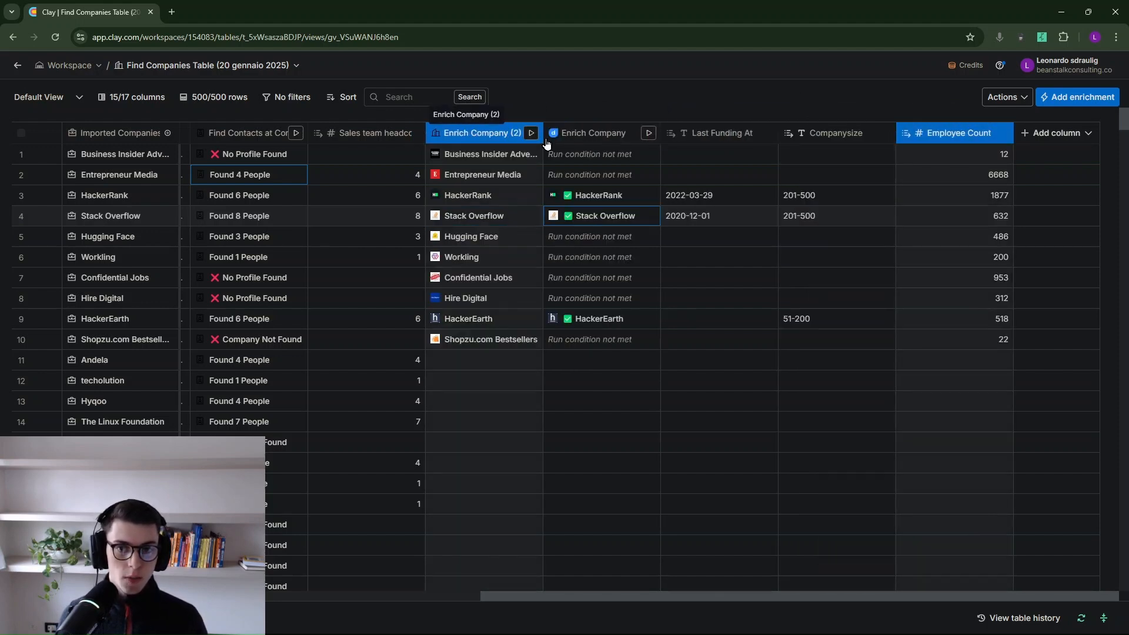
pyautogui.moveTo(955, 134); pyautogui.dragTo(605, 135)
pyautogui.moveTo(710, 132); pyautogui.dragTo(711, 130)
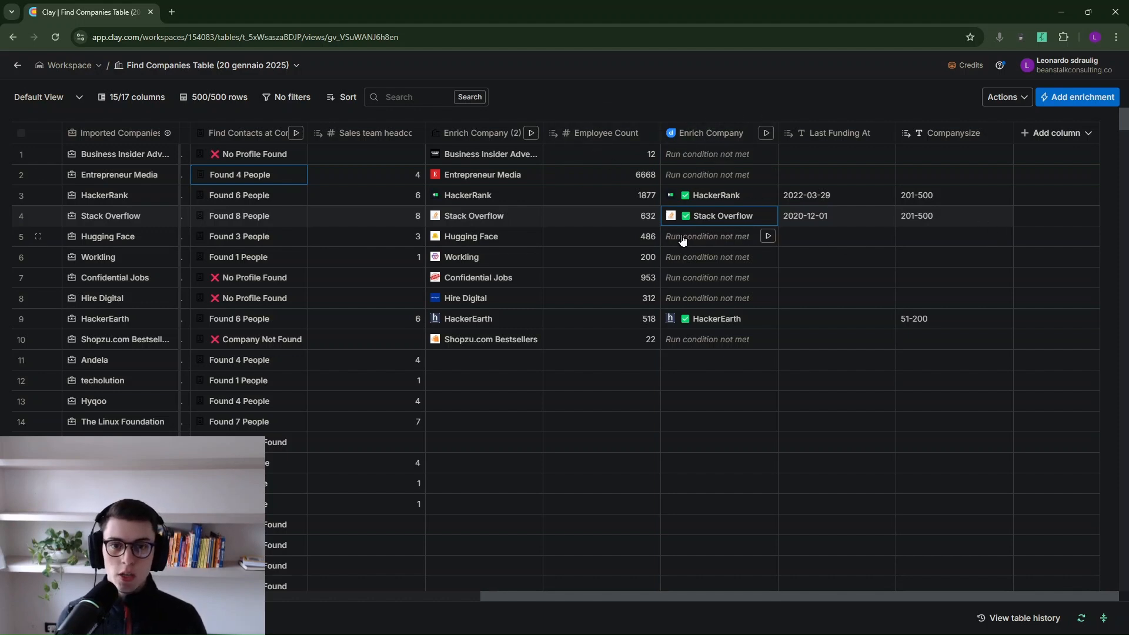
# - Edit Enrich Company (2) to run only if Sales team headcount > 5, save and rerun it, and check the updated rows
pyautogui.hscroll(-3, 571, 124)
pyautogui.click(570, 129)
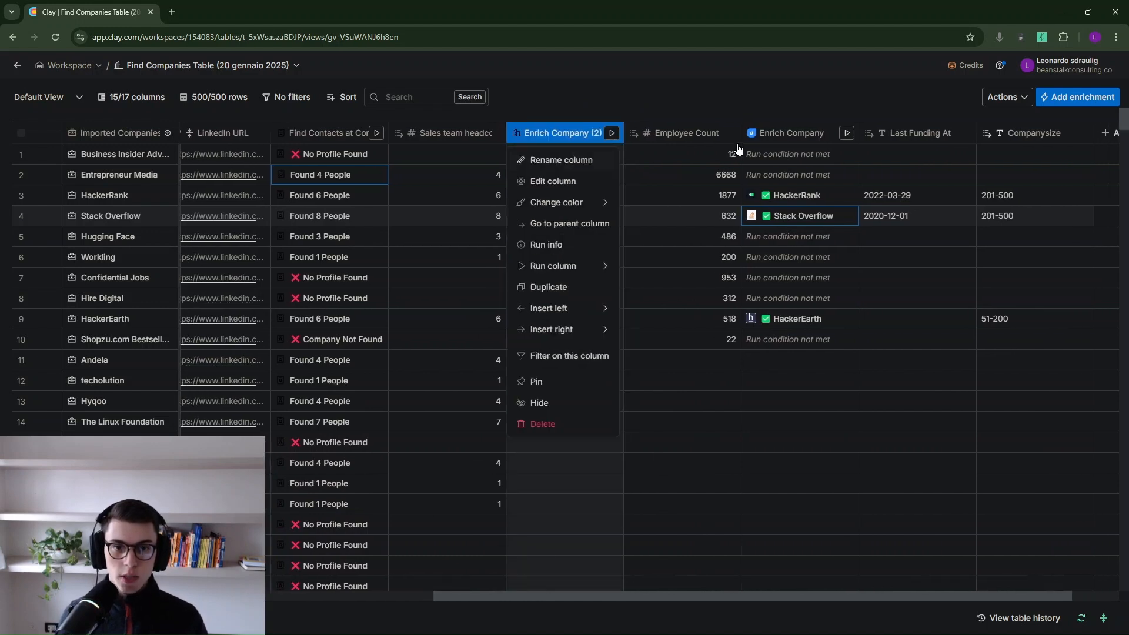
pyautogui.click(595, 184)
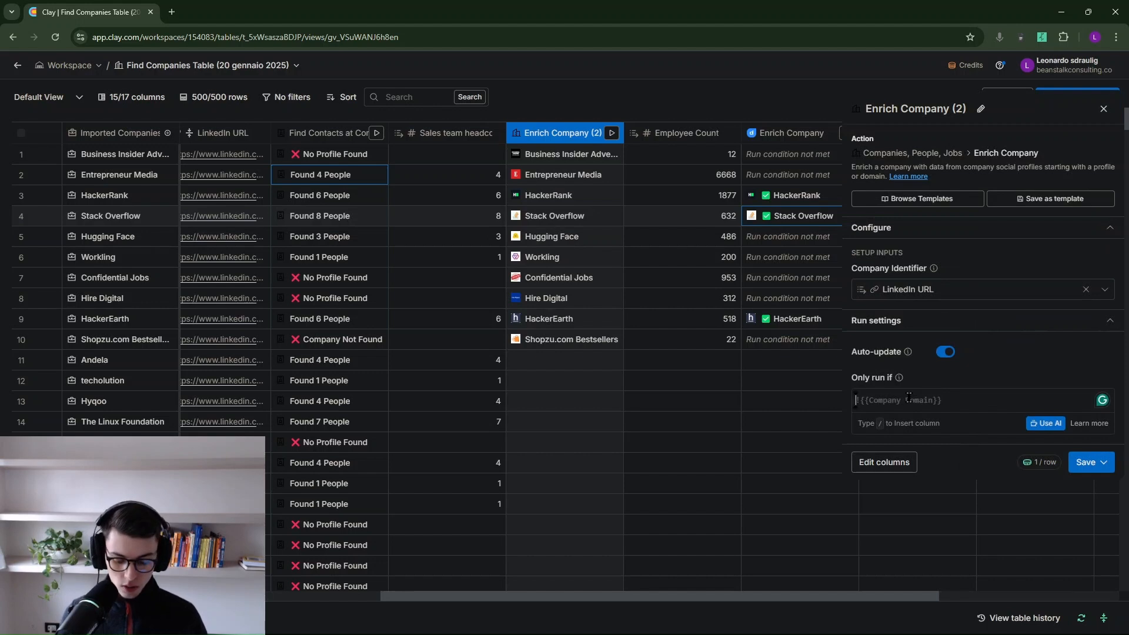
pyautogui.write('/sale')
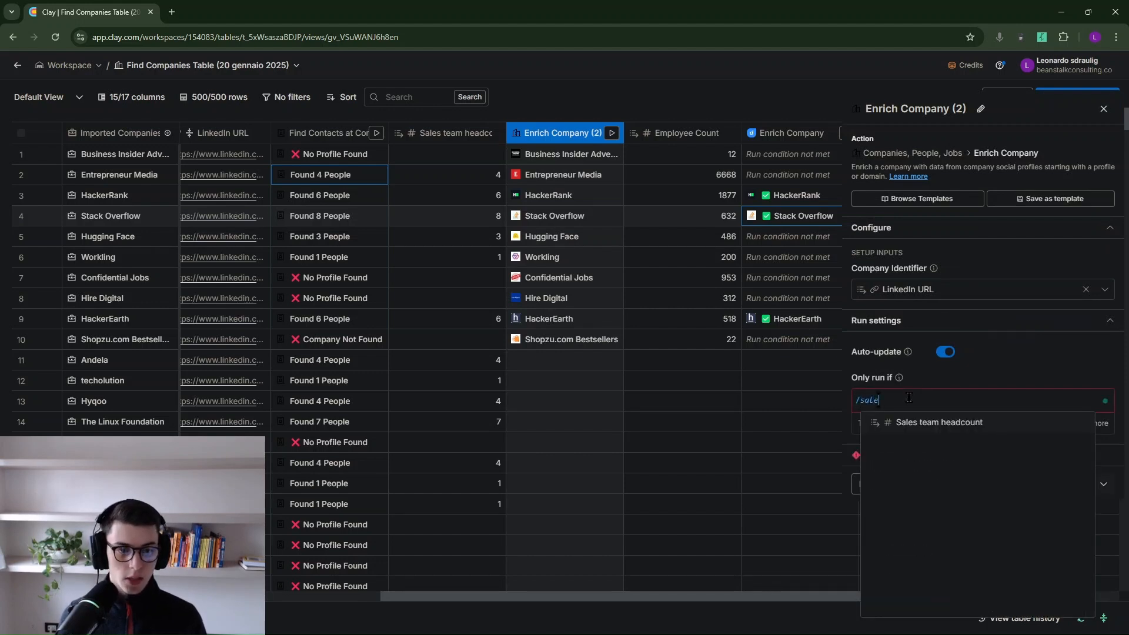
pyautogui.click(932, 424)
pyautogui.write('> 5')
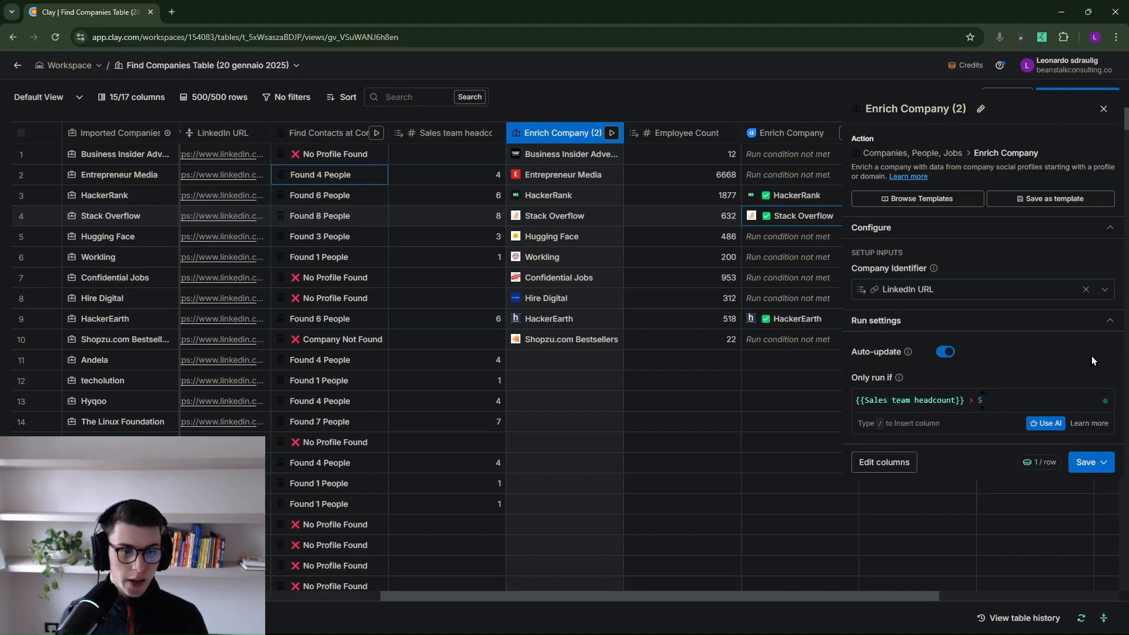
pyautogui.click(1105, 460)
pyautogui.click(995, 496)
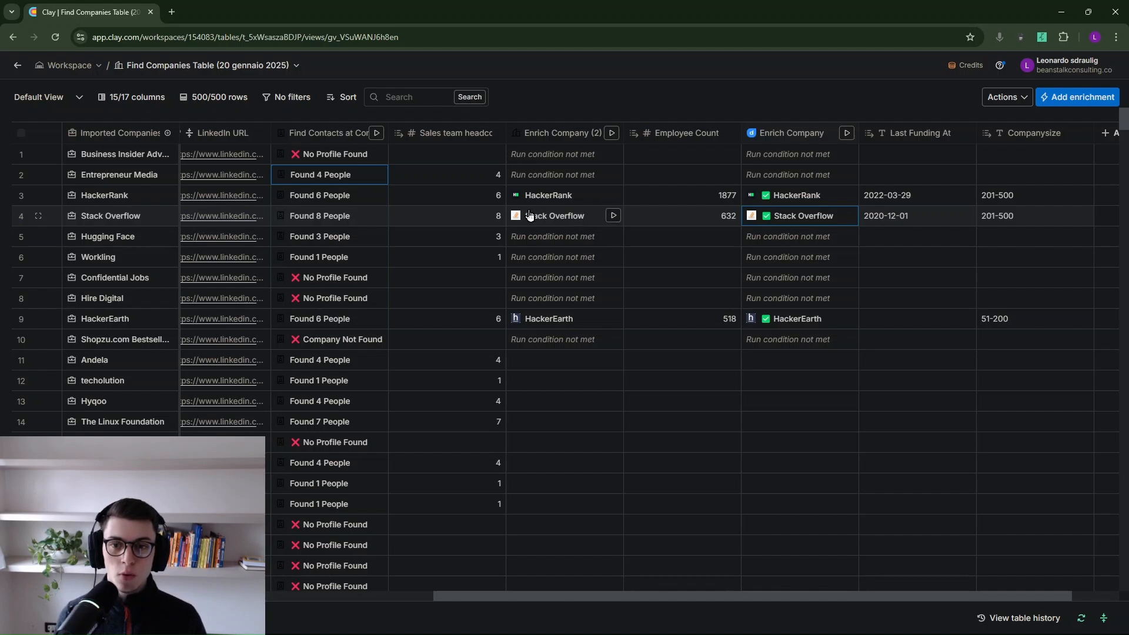
pyautogui.hscroll(2, 658, 216)
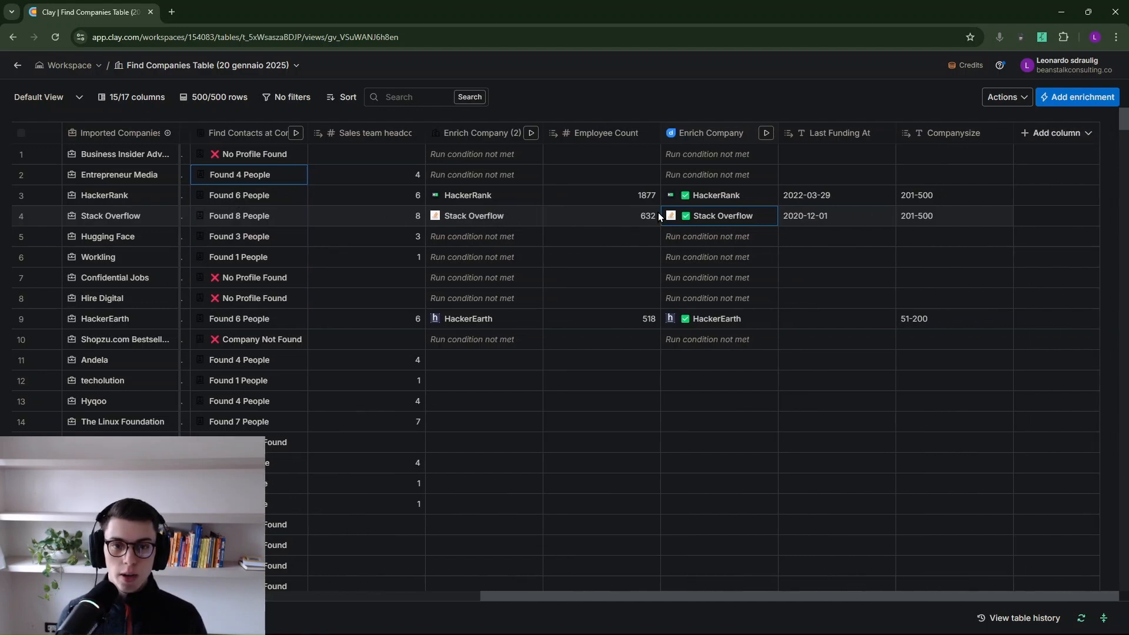
pyautogui.hscroll(-3, 634, 209)
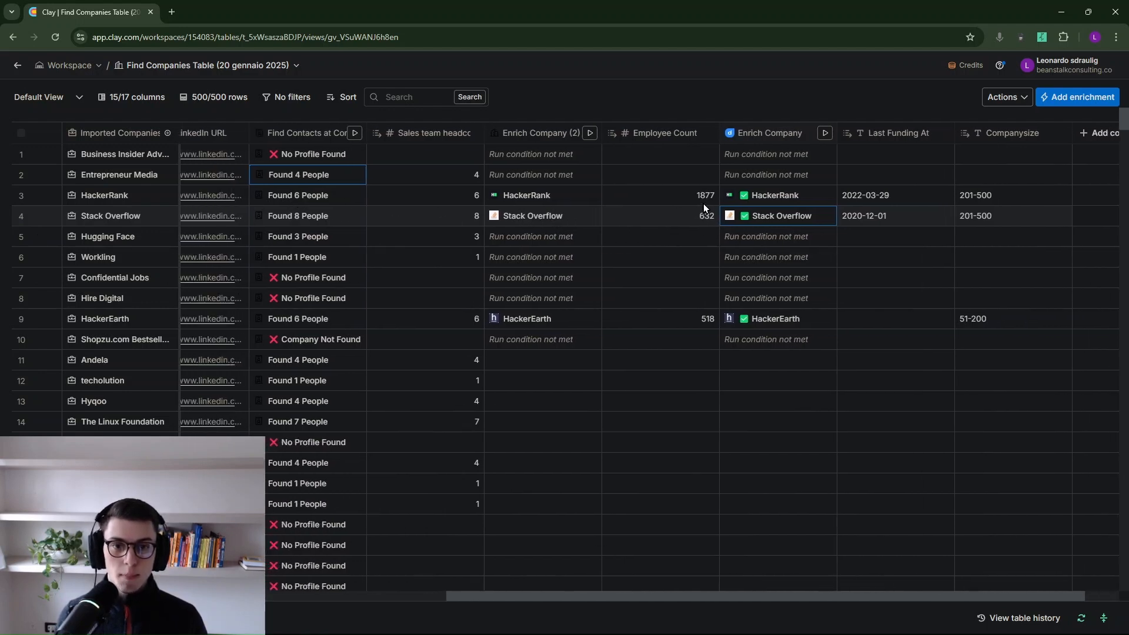
# - Run the Enrich Company (2) column on the remaining rows and check the Employee Count values down the table
pyautogui.hscroll(-2, 728, 238)
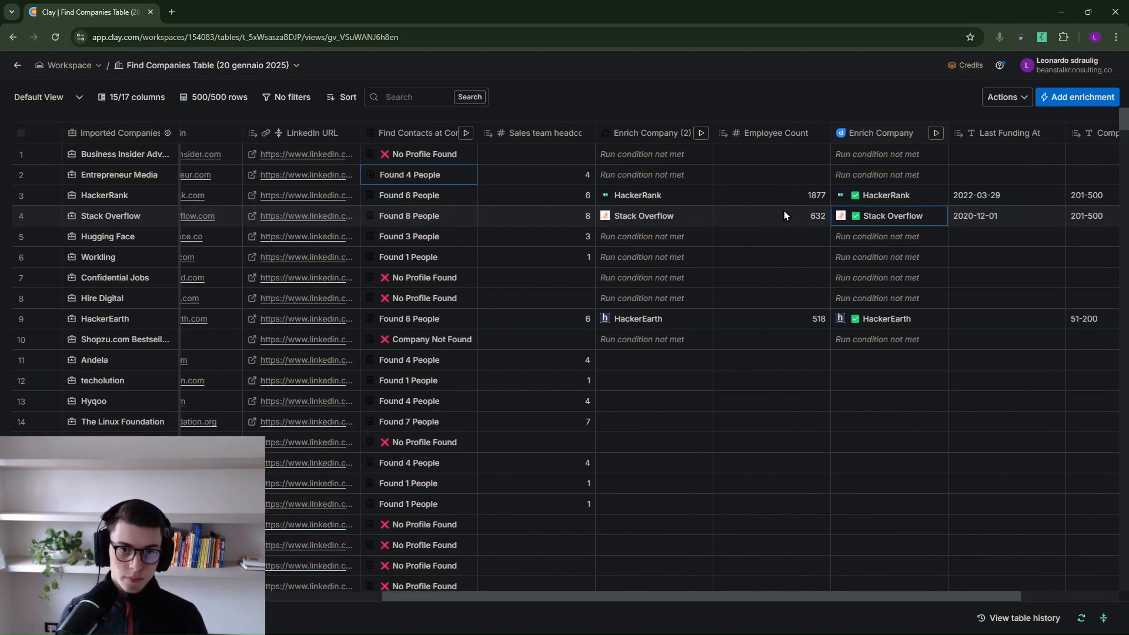
pyautogui.click(727, 135)
pyautogui.click(819, 180)
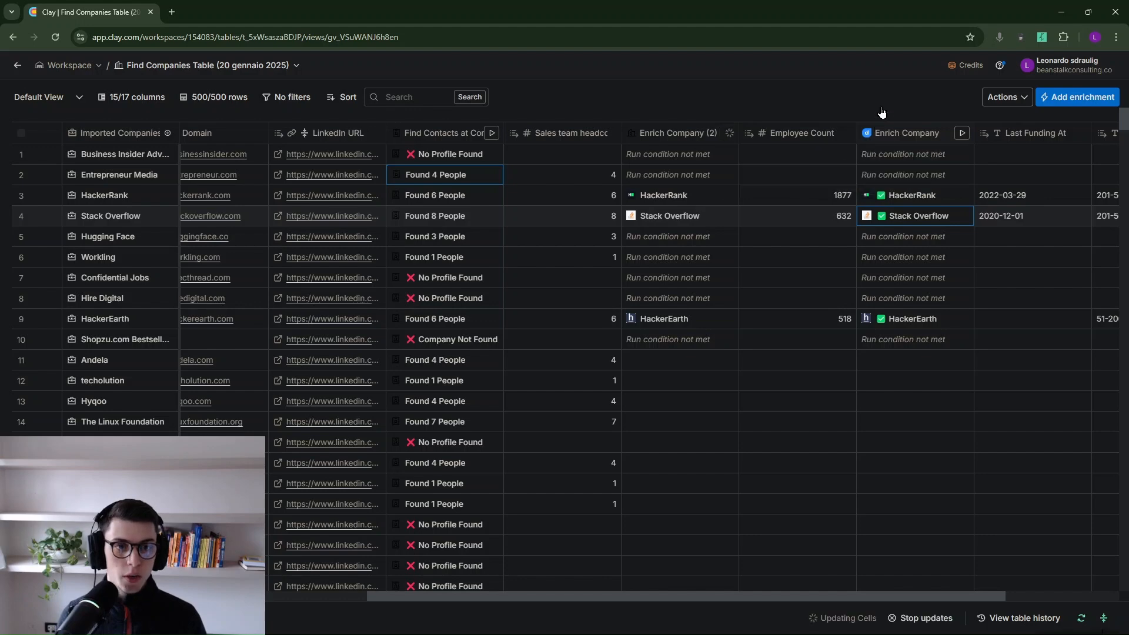
pyautogui.scroll(-6, 832, 287)
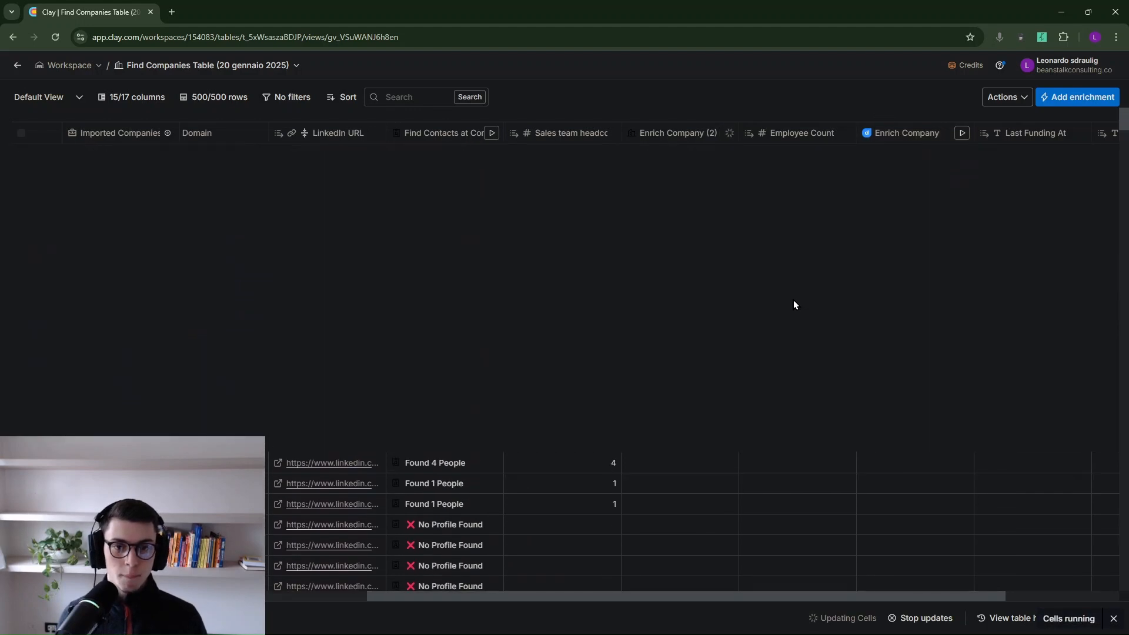
pyautogui.scroll(-7, 718, 334)
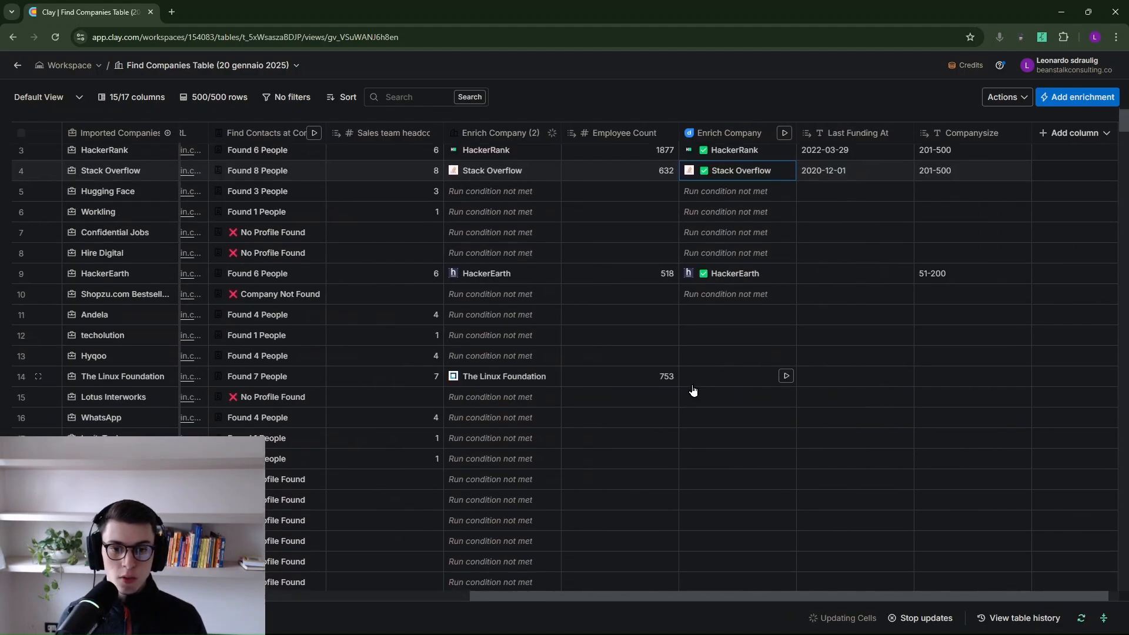
pyautogui.scroll(-6, 703, 373)
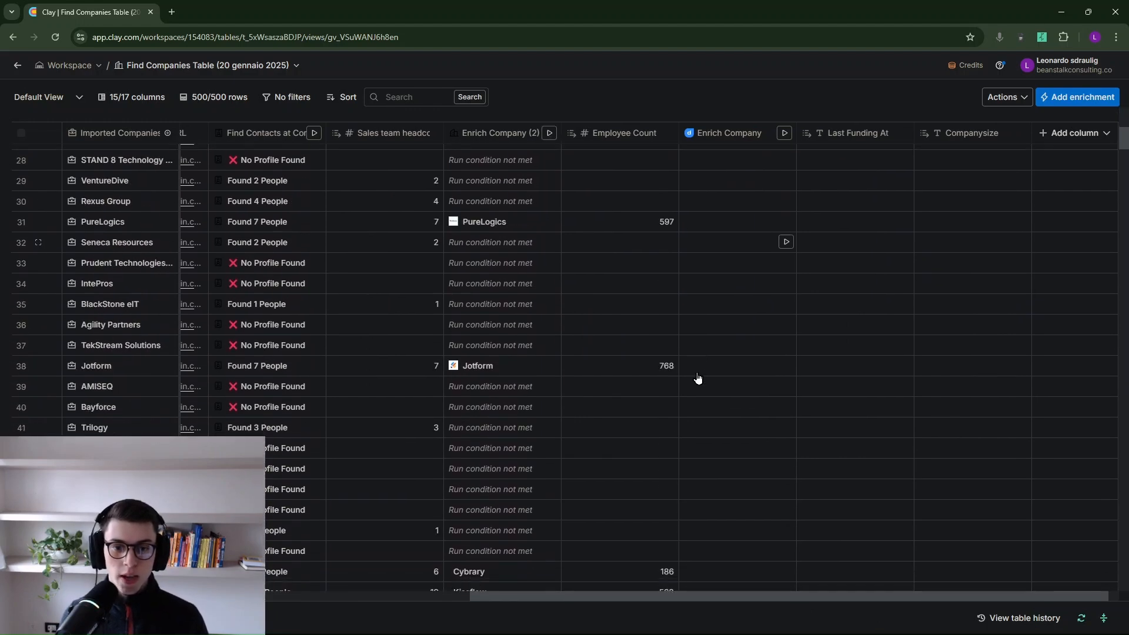
# - Switch to the Miro board and change the upper limit of the company headcount criterion to 1000 employees
pyautogui.hotkey('alt', 'Tab')
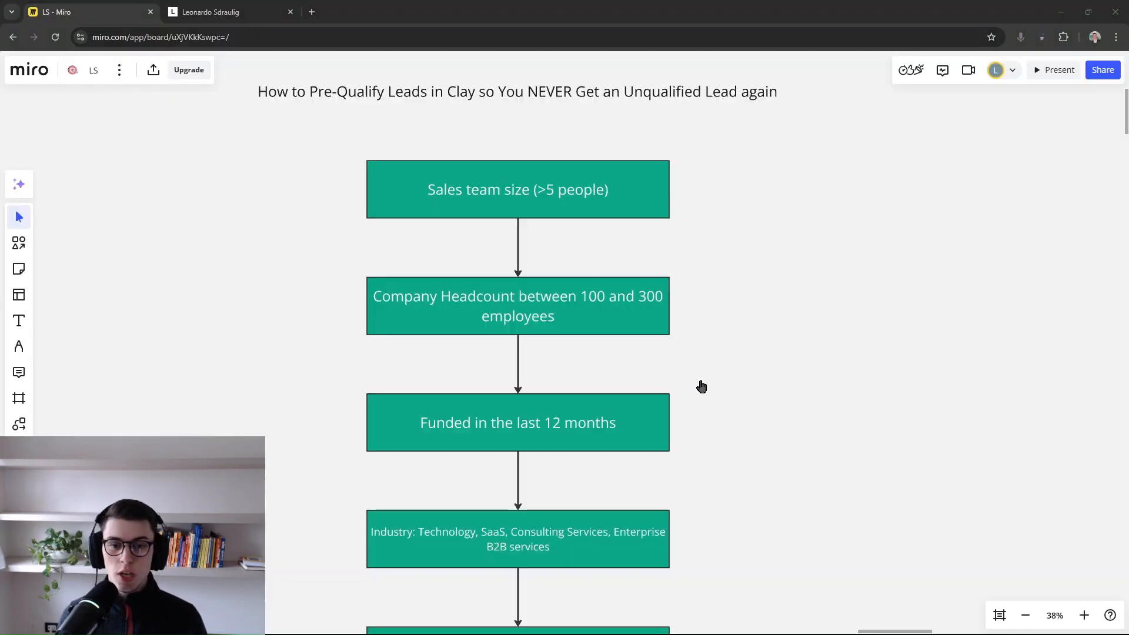
pyautogui.click(648, 294)
pyautogui.doubleClick(648, 294)
pyautogui.moveTo(648, 294)
pyautogui.mouseDown()
pyautogui.moveTo(670, 293)
pyautogui.moveTo(645, 305)
pyautogui.mouseUp()
pyautogui.write('1000')
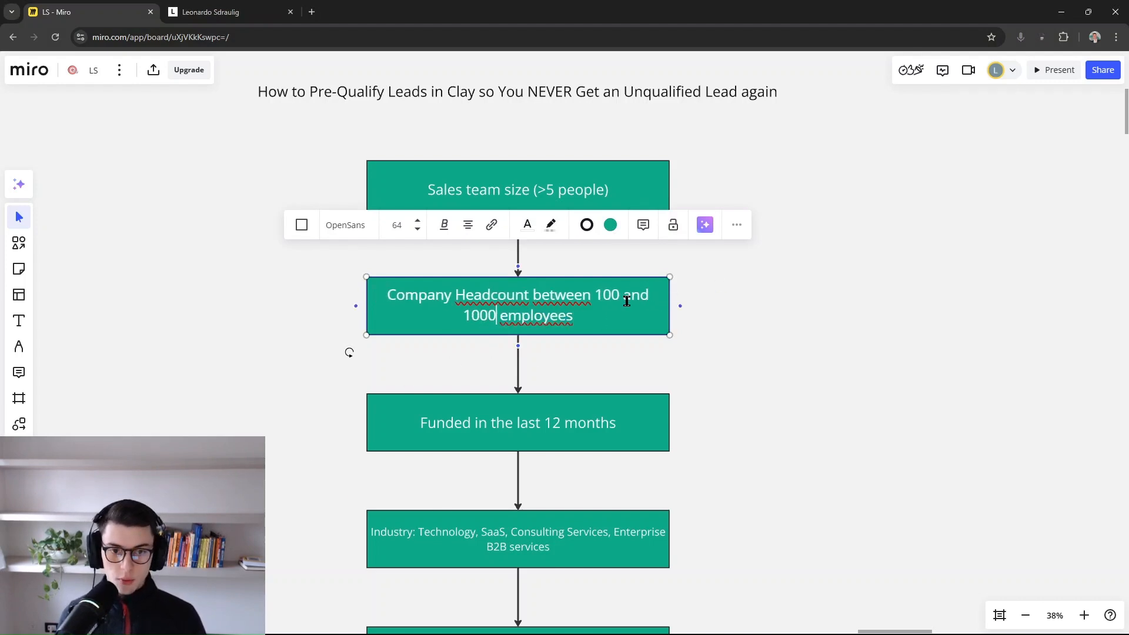
pyautogui.click(727, 314)
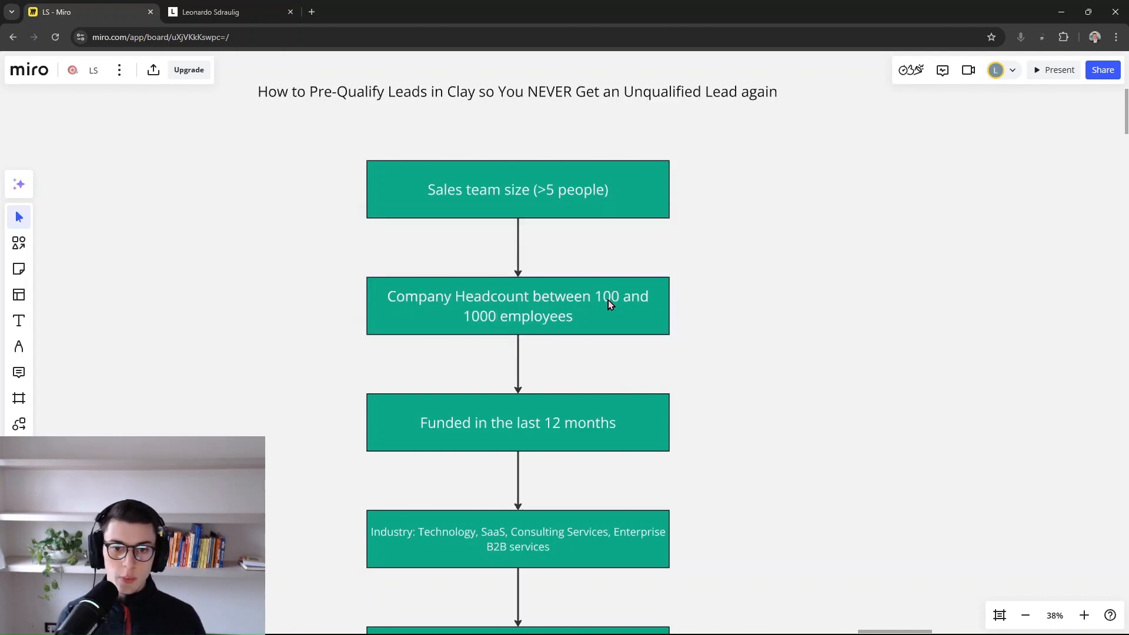
# - Return to the Clay table and delete the Companysize column, confirming the deletion
pyautogui.hotkey('alt', 'Tab')
pyautogui.scroll(13, 675, 341)
pyautogui.hotkey('alt', 'Tab')
pyautogui.moveTo(749, 363); pyautogui.dragTo(713, 351)
pyautogui.hotkey('alt', 'Tab')
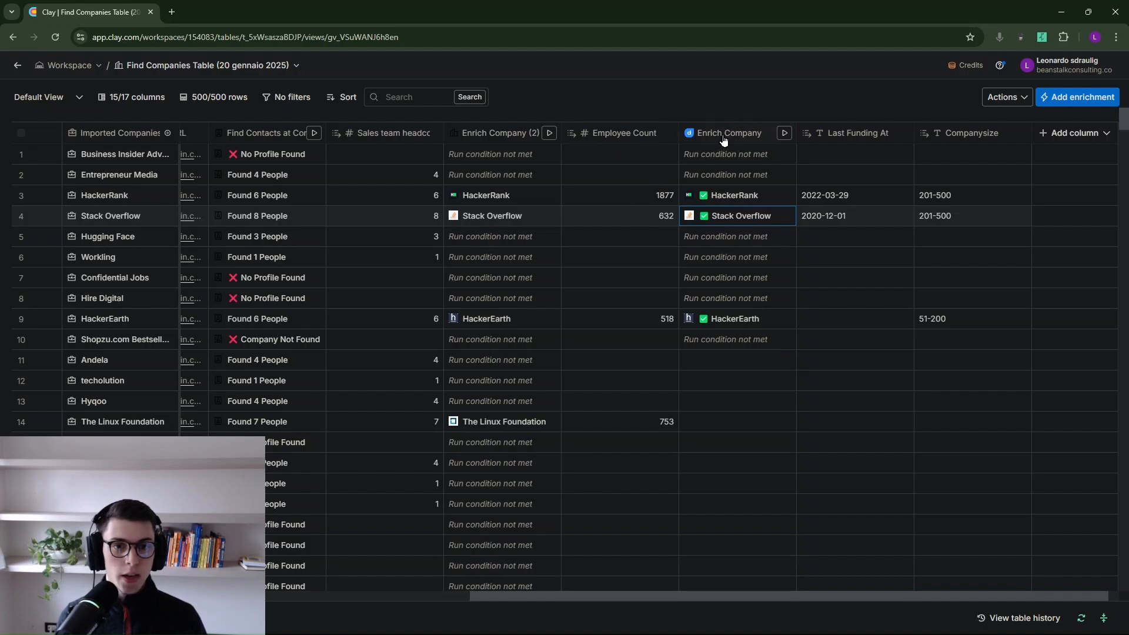
pyautogui.click(743, 134)
pyautogui.click(852, 108)
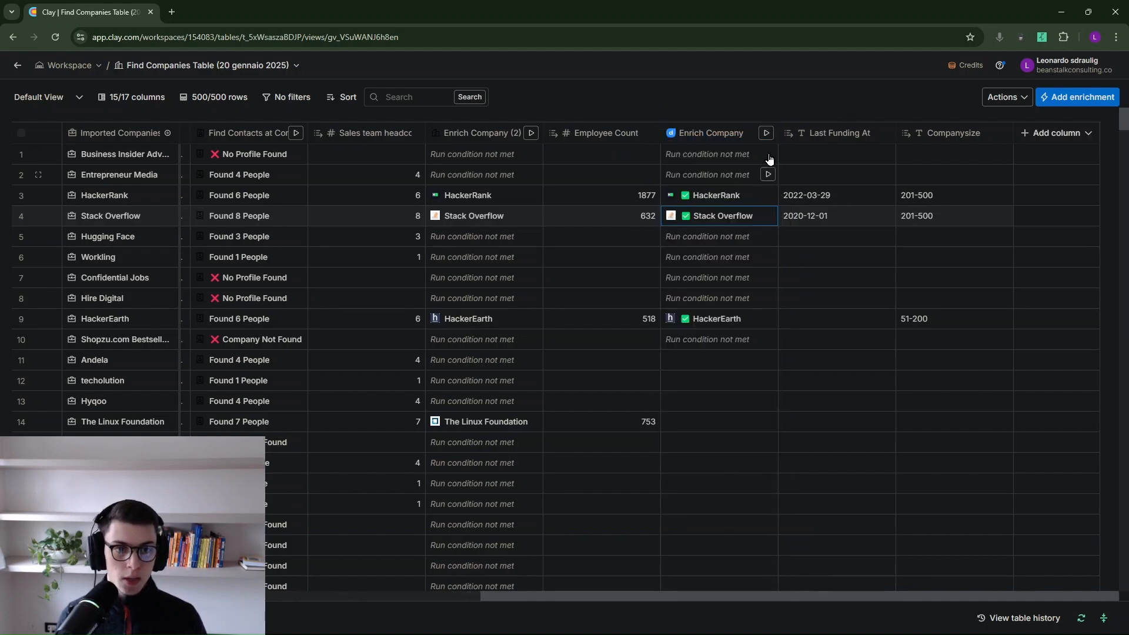
pyautogui.click(959, 134)
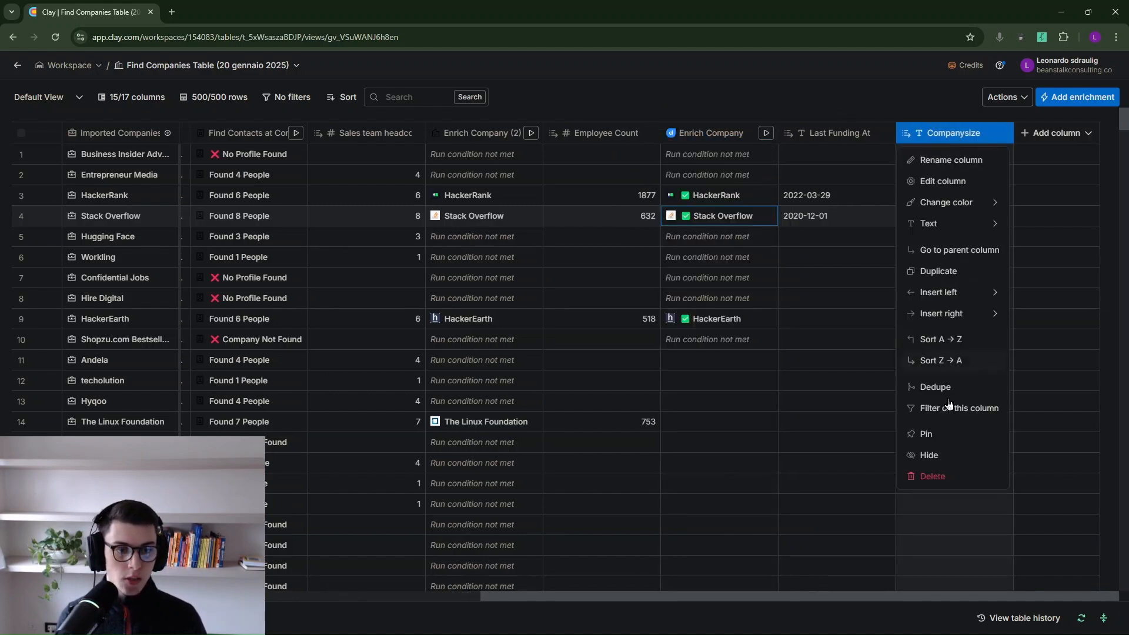
pyautogui.click(932, 477)
pyautogui.click(664, 267)
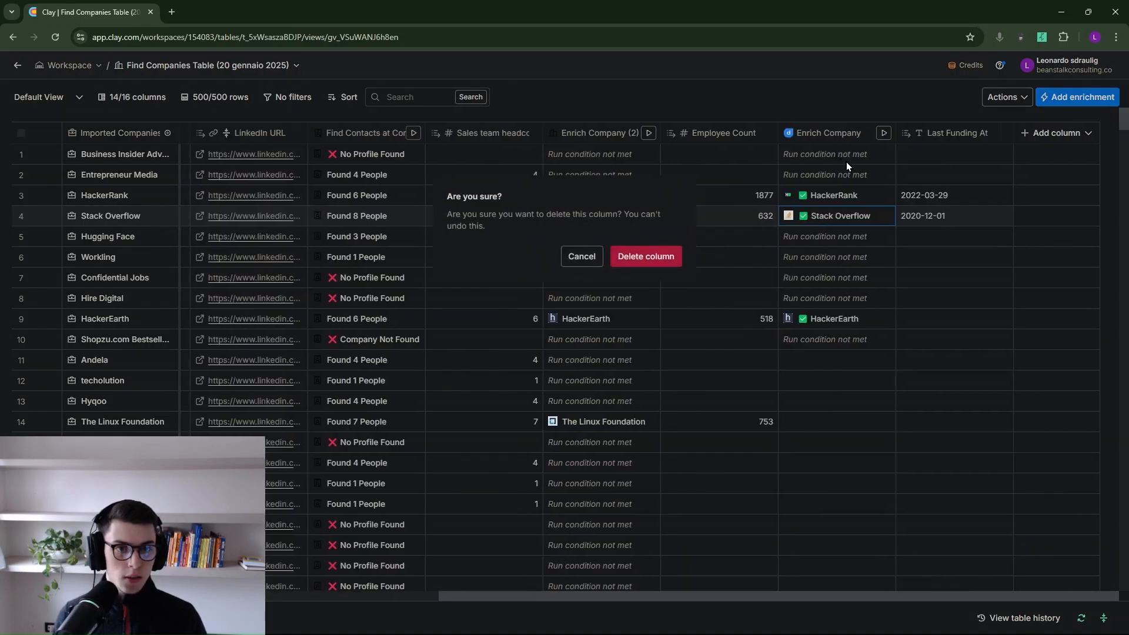
# - Review the "Funded in the last 12 months" criterion on the Miro board and return to Clay
pyautogui.hotkey('alt', 'Tab')
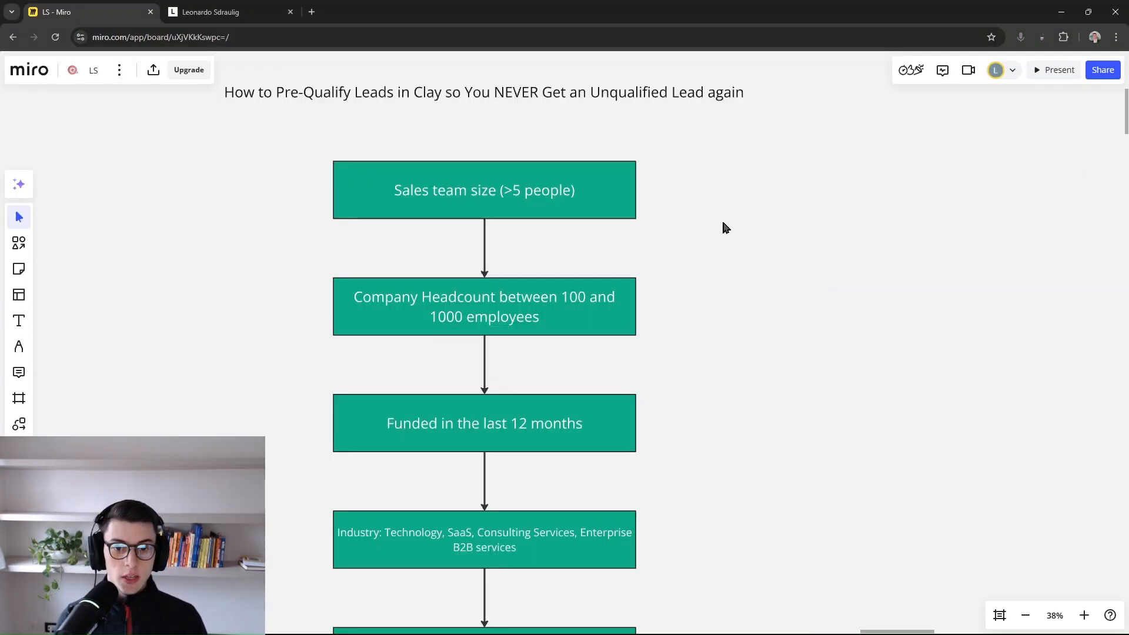
pyautogui.doubleClick(497, 428)
pyautogui.moveTo(585, 424); pyautogui.dragTo(395, 420)
pyautogui.click(809, 380)
pyautogui.hotkey('alt', 'Tab')
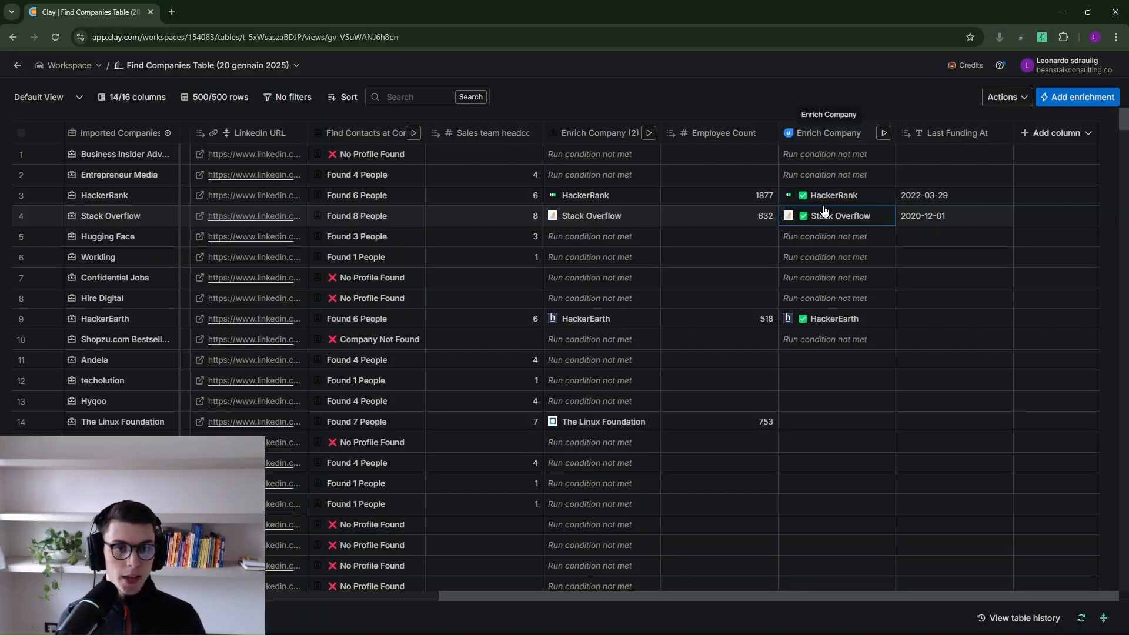
# - Edit Enrich Company and use AI to generate and save the run condition "Employee Count is between 100 and 1000"
pyautogui.click(835, 133)
pyautogui.hotkey('alt', 'Tab')
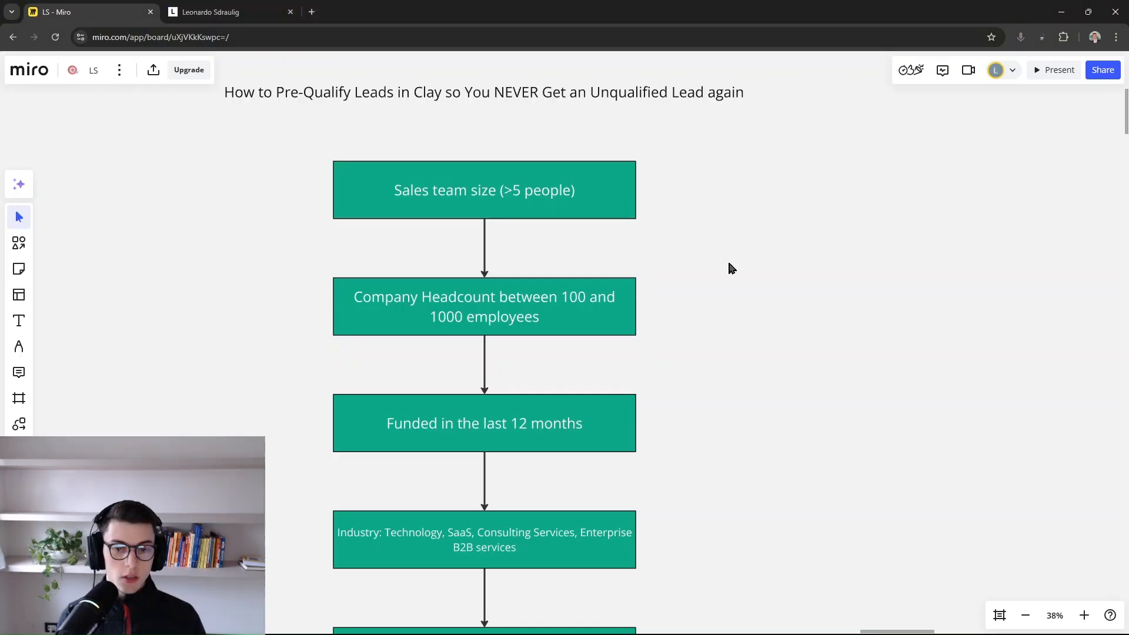
pyautogui.hotkey('alt', 'Tab')
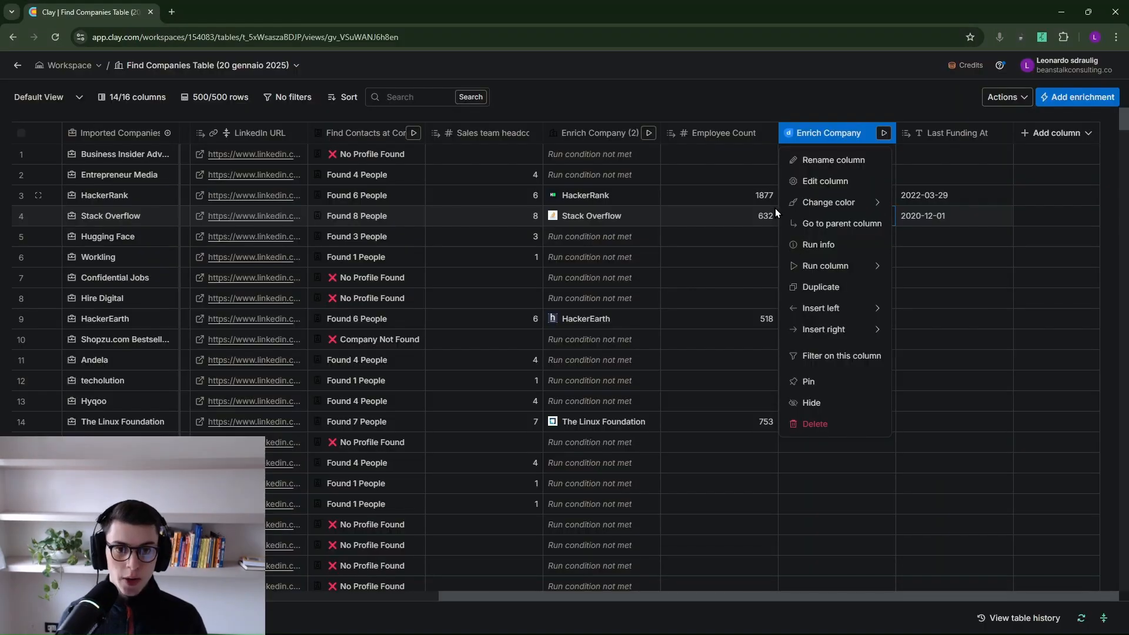
pyautogui.click(839, 187)
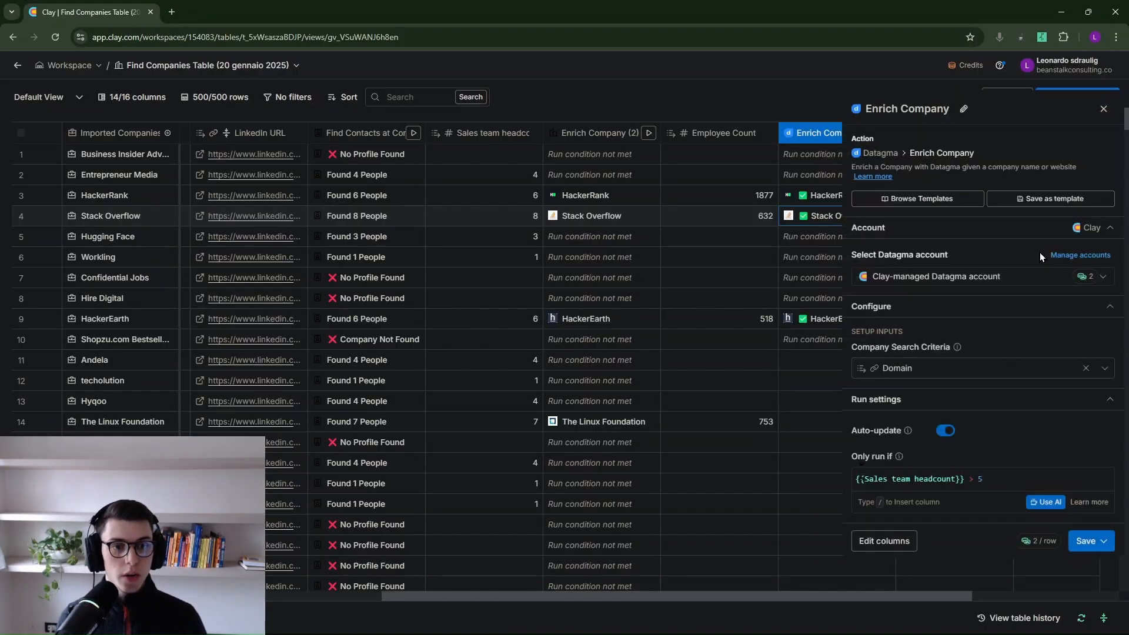
pyautogui.click(1045, 501)
pyautogui.click(419, 270)
pyautogui.hotkey('ctrl', 'a')
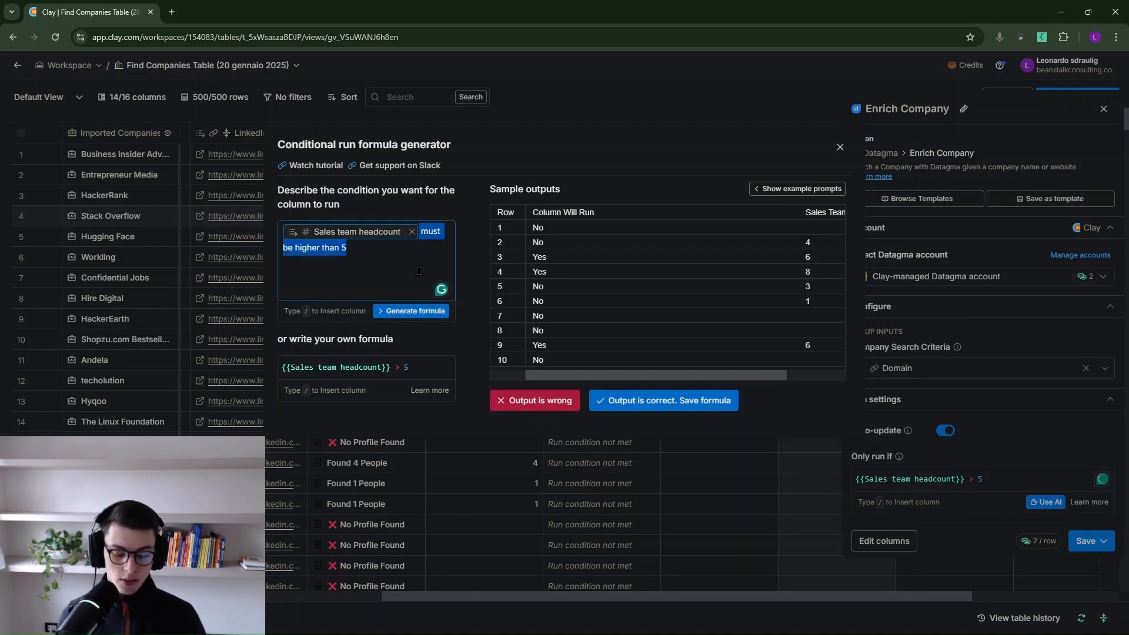
pyautogui.press('BackSpace')
pyautogui.write('/empl')
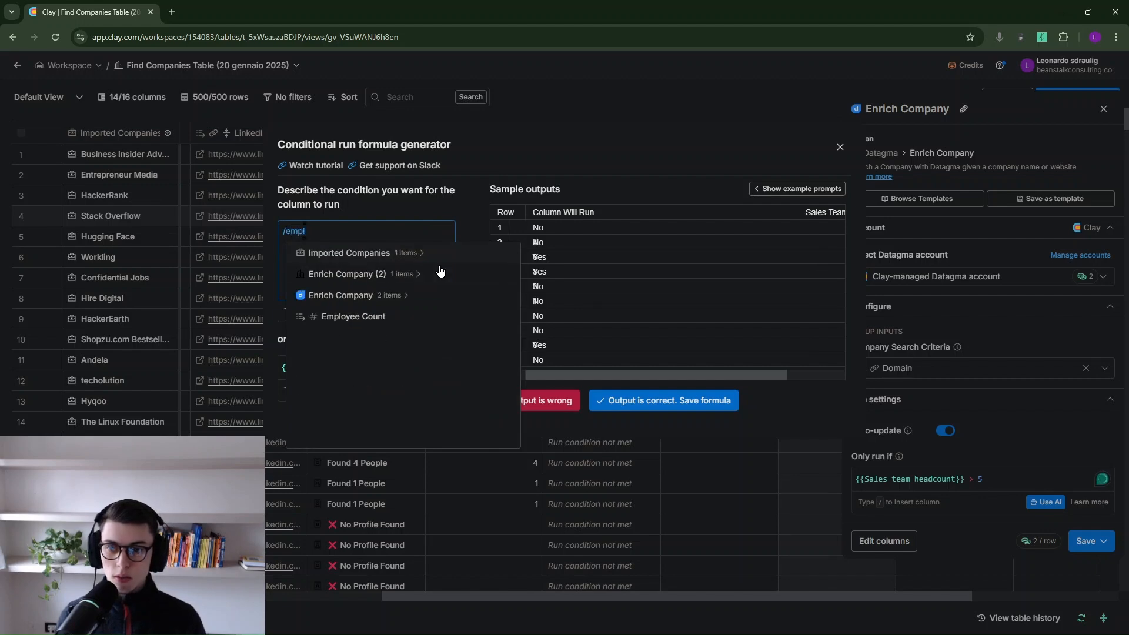
pyautogui.click(356, 317)
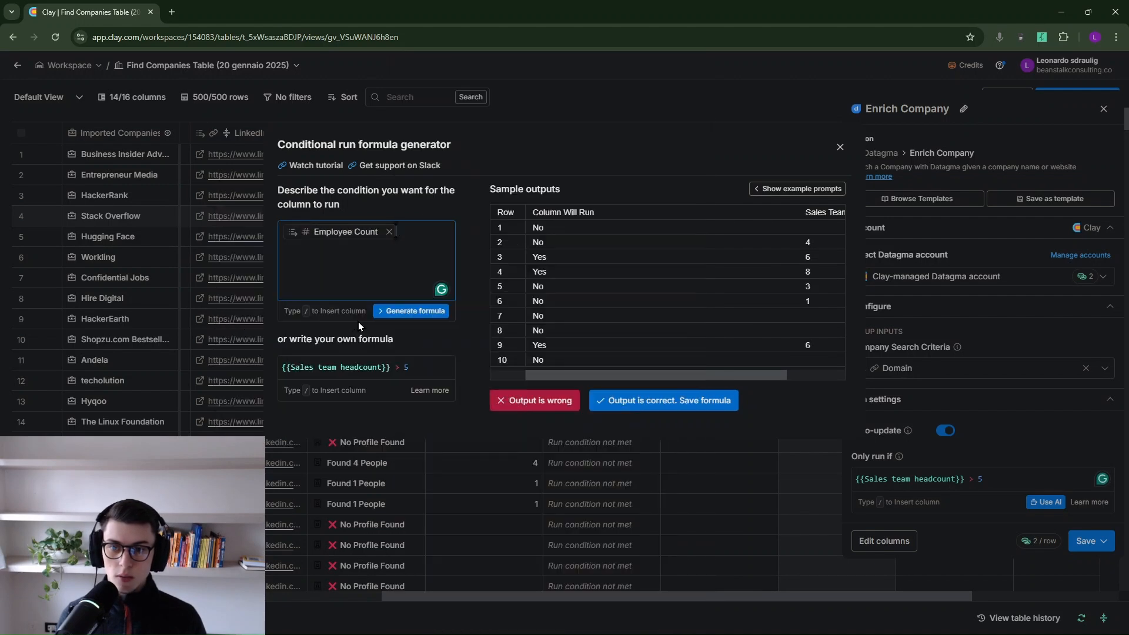
pyautogui.write('is betw')
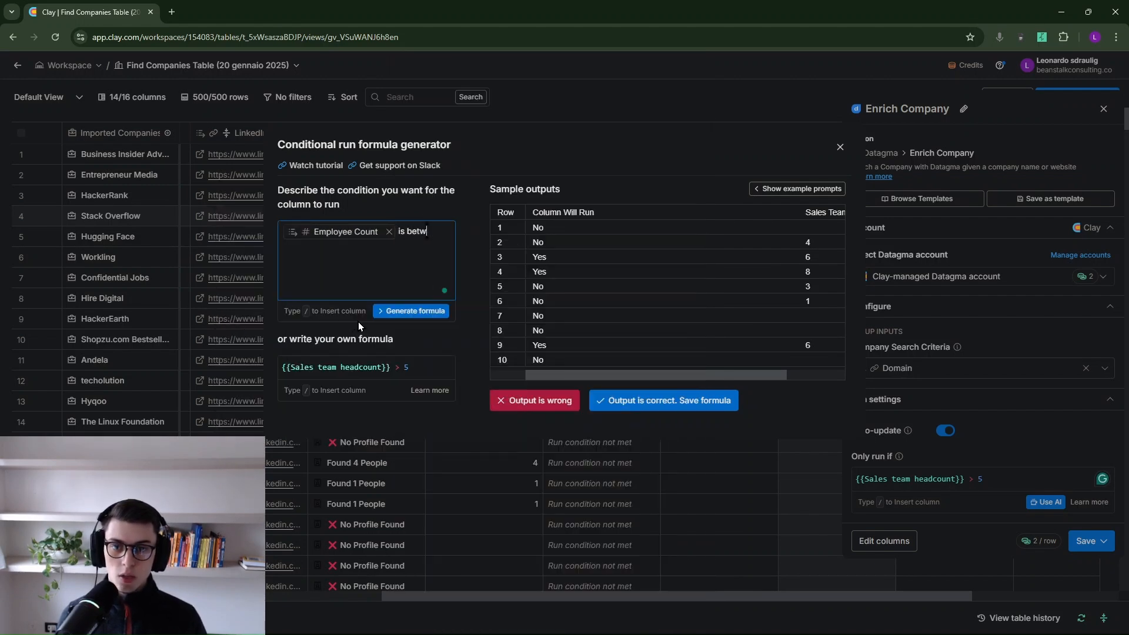
pyautogui.write('een 100 and 1000')
pyautogui.click(377, 311)
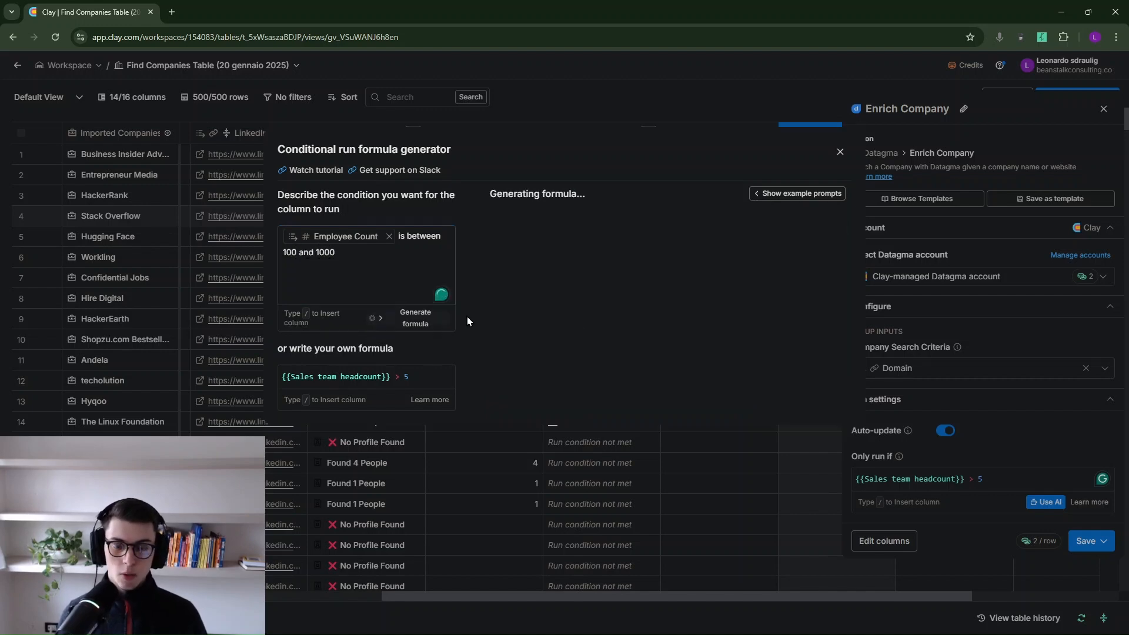
pyautogui.click(665, 401)
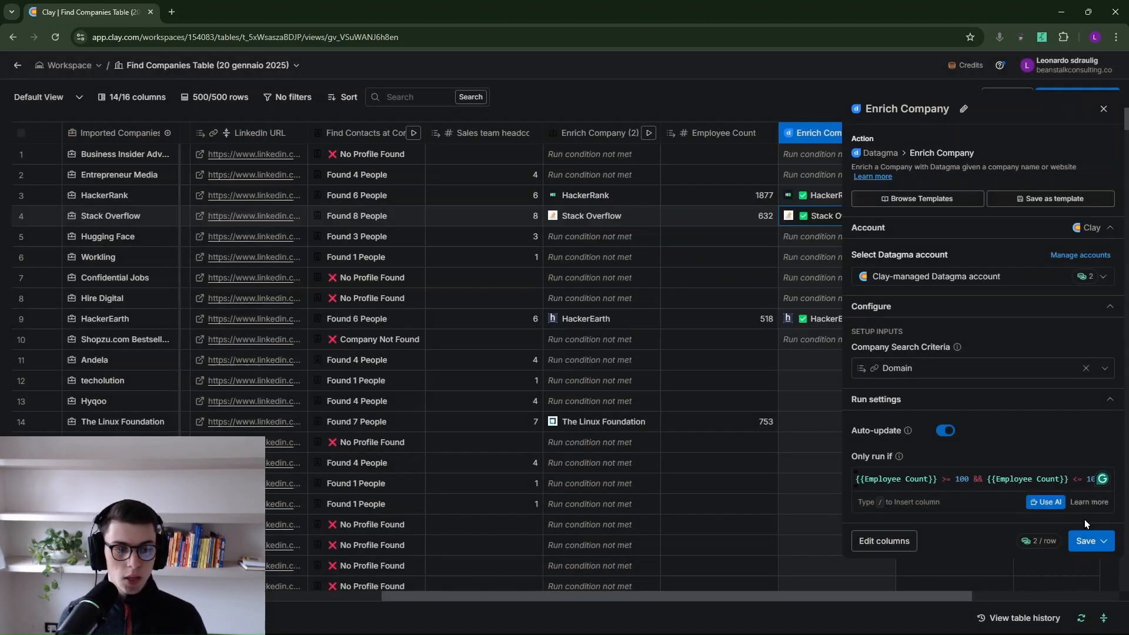
# - Save and run the edited Enrich Company column, and run it again across the whole table
pyautogui.click(1102, 543)
pyautogui.click(976, 465)
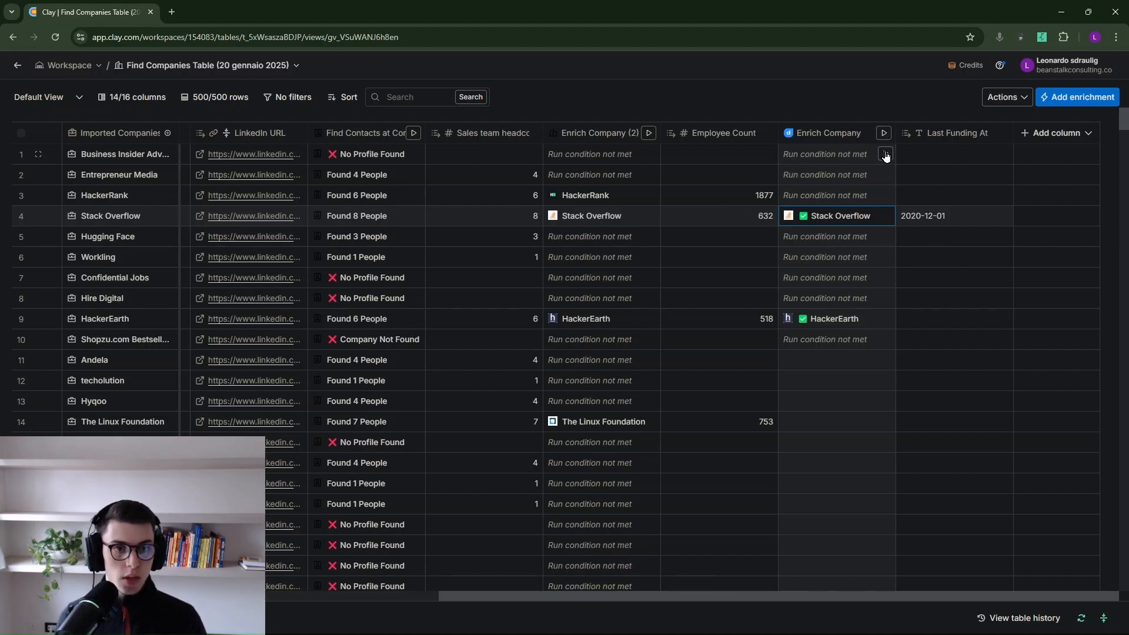
pyautogui.click(884, 133)
pyautogui.click(911, 159)
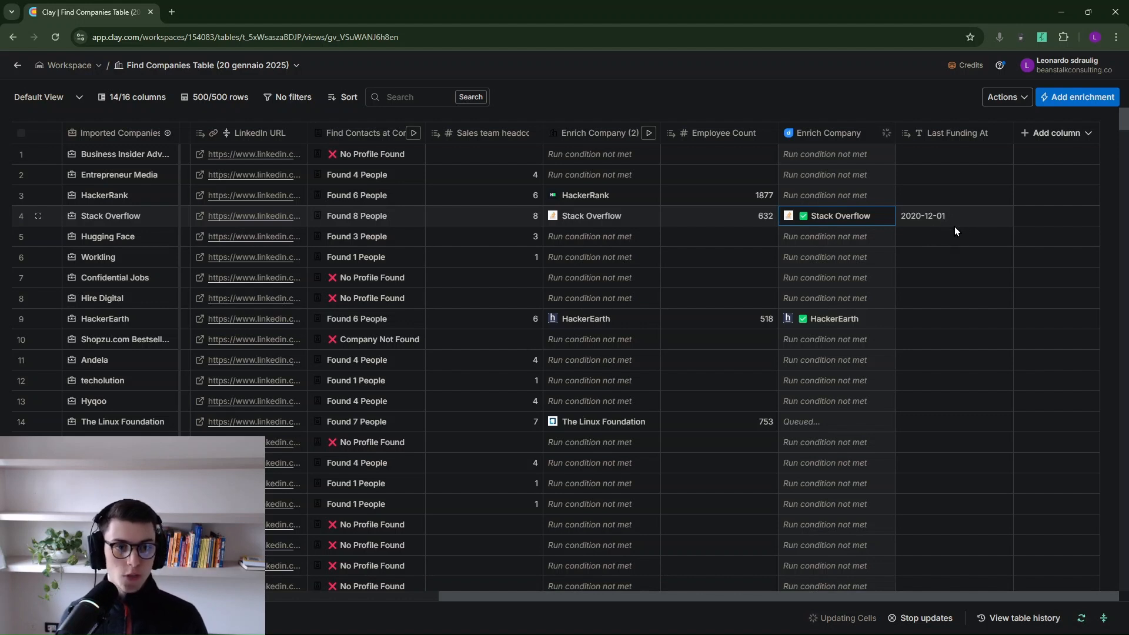
# - Look through the table rows to examine the updated Enrich Company and Last Funding At results
pyautogui.scroll(-1, 969, 218)
pyautogui.scroll(1, 997, 227)
pyautogui.scroll(-5, 992, 266)
pyautogui.scroll(-8, 994, 247)
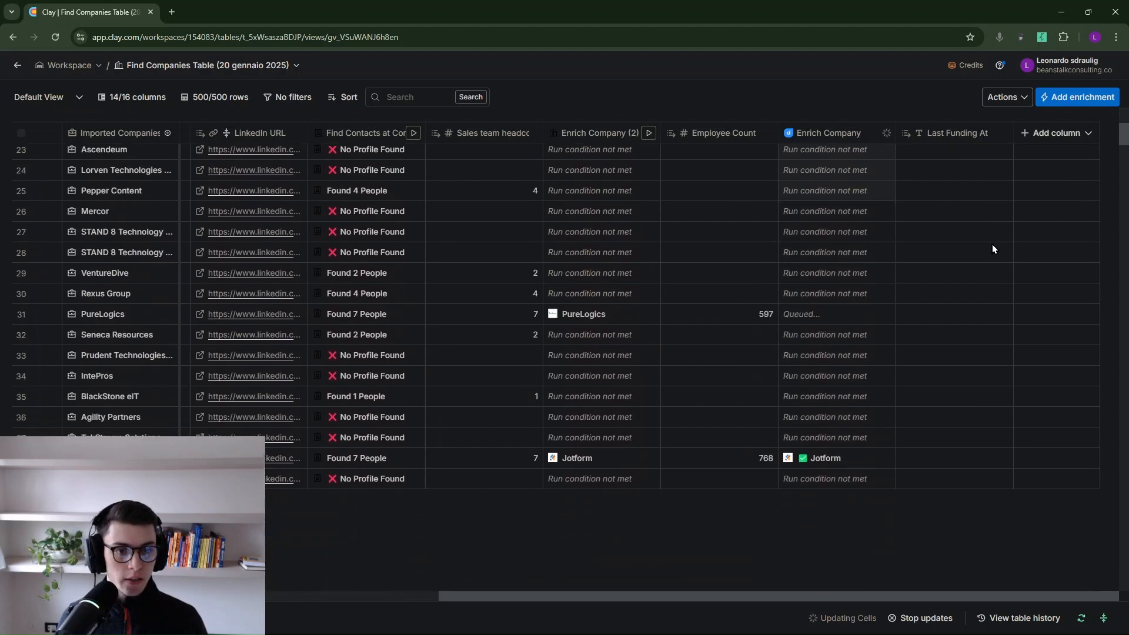
pyautogui.scroll(-10, 979, 301)
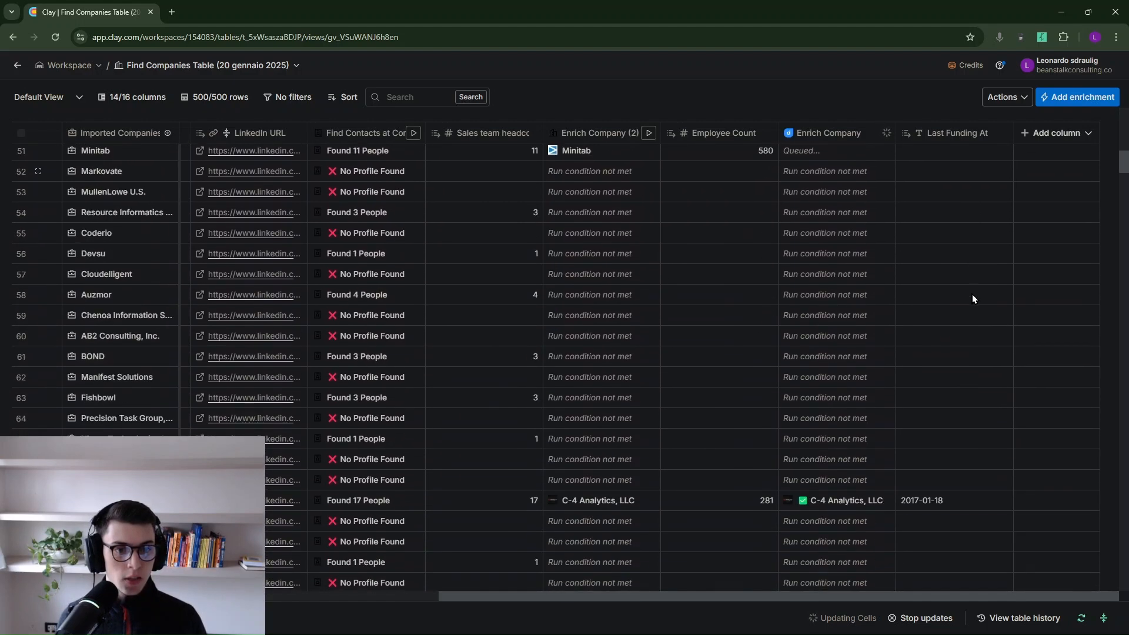
pyautogui.scroll(-9, 963, 247)
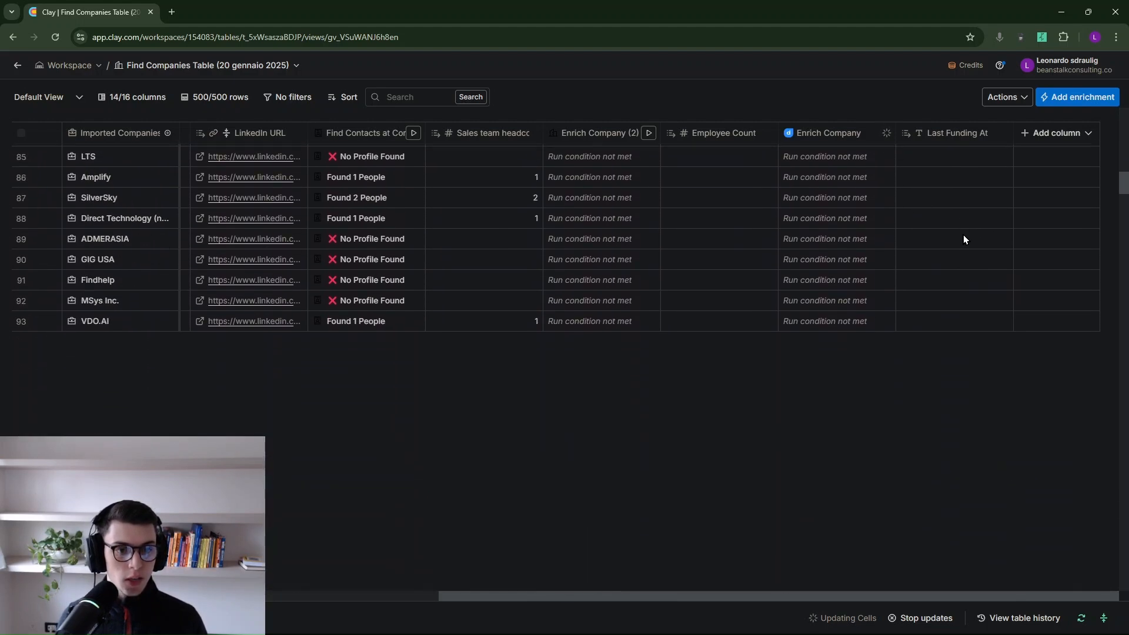
pyautogui.scroll(-10, 970, 253)
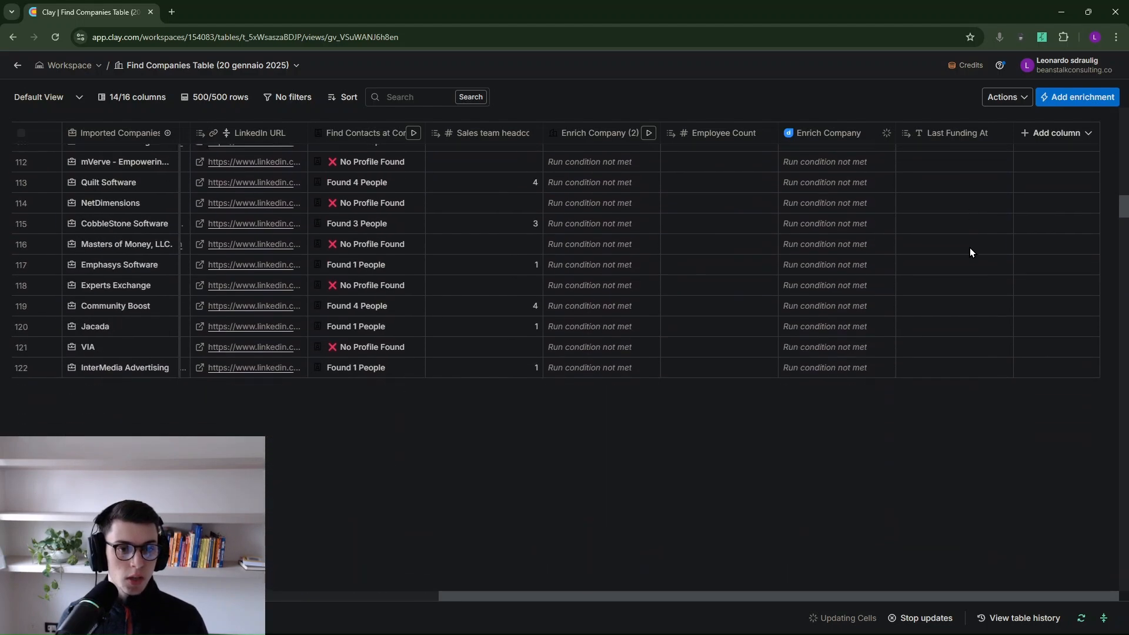
pyautogui.scroll(-17, 969, 254)
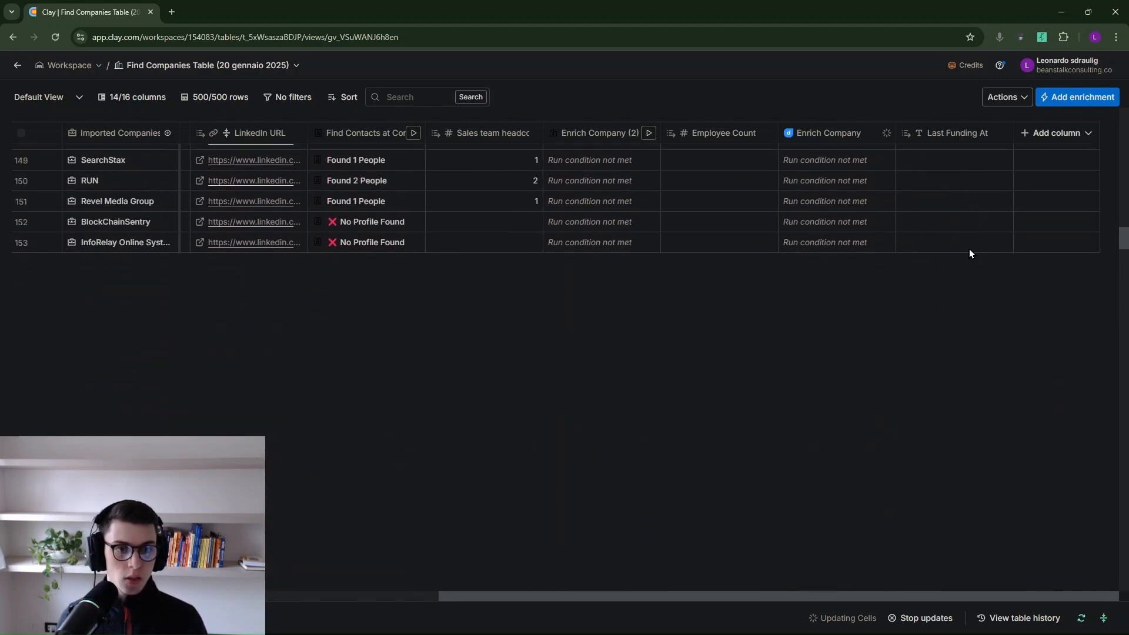
pyautogui.scroll(10, 969, 268)
pyautogui.scroll(20, 970, 279)
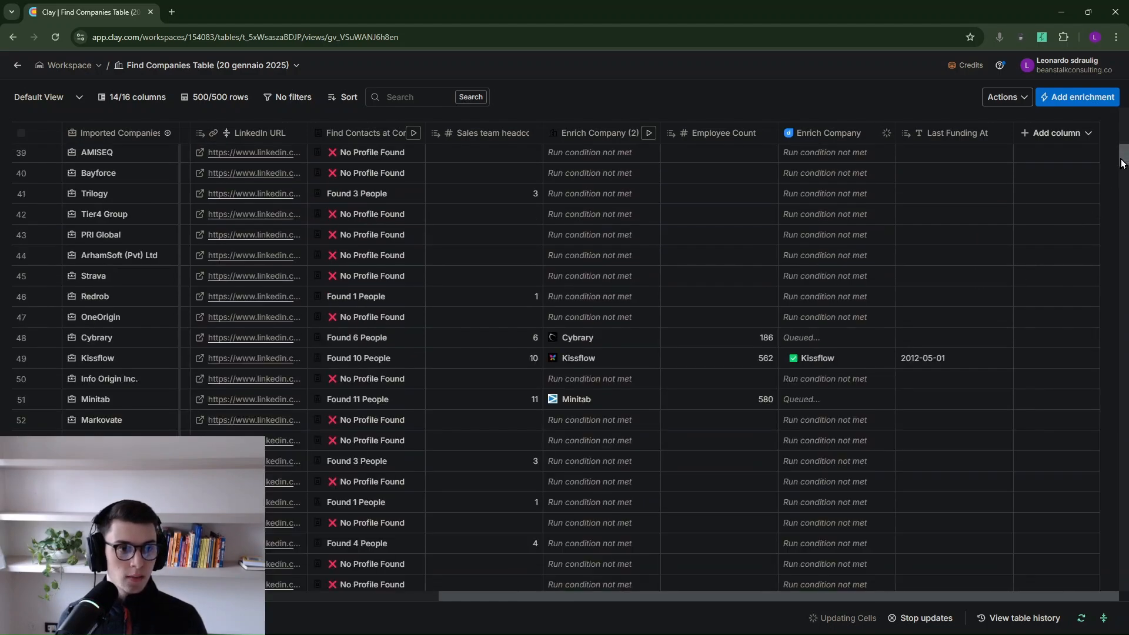
pyautogui.scroll(-20, 1113, 317)
pyautogui.scroll(-15, 1113, 460)
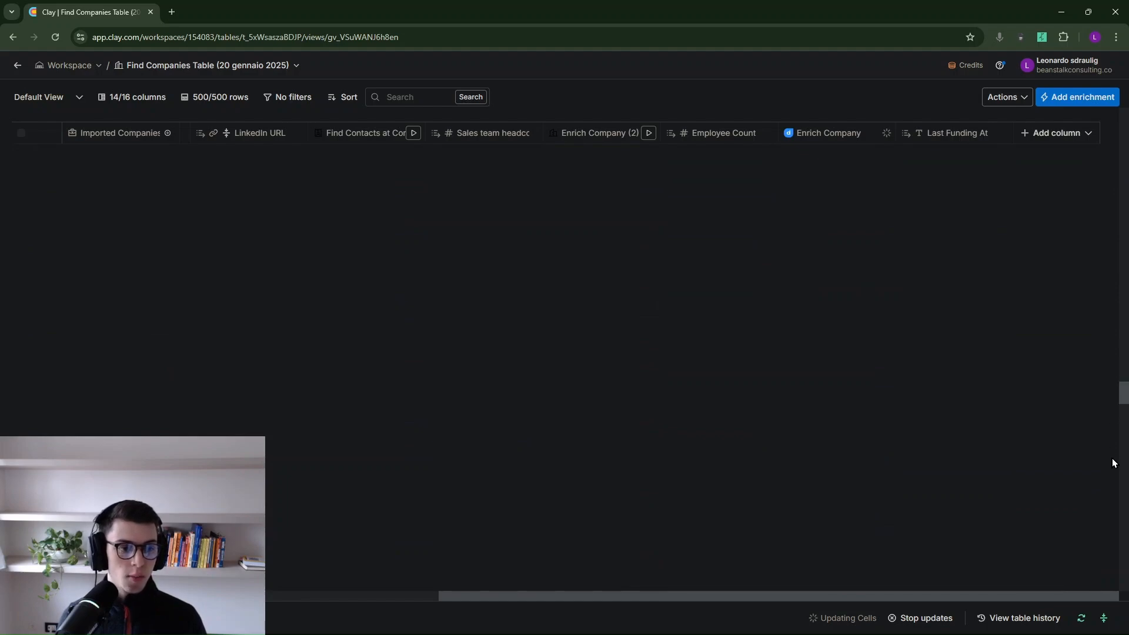
pyautogui.scroll(-8, 1113, 460)
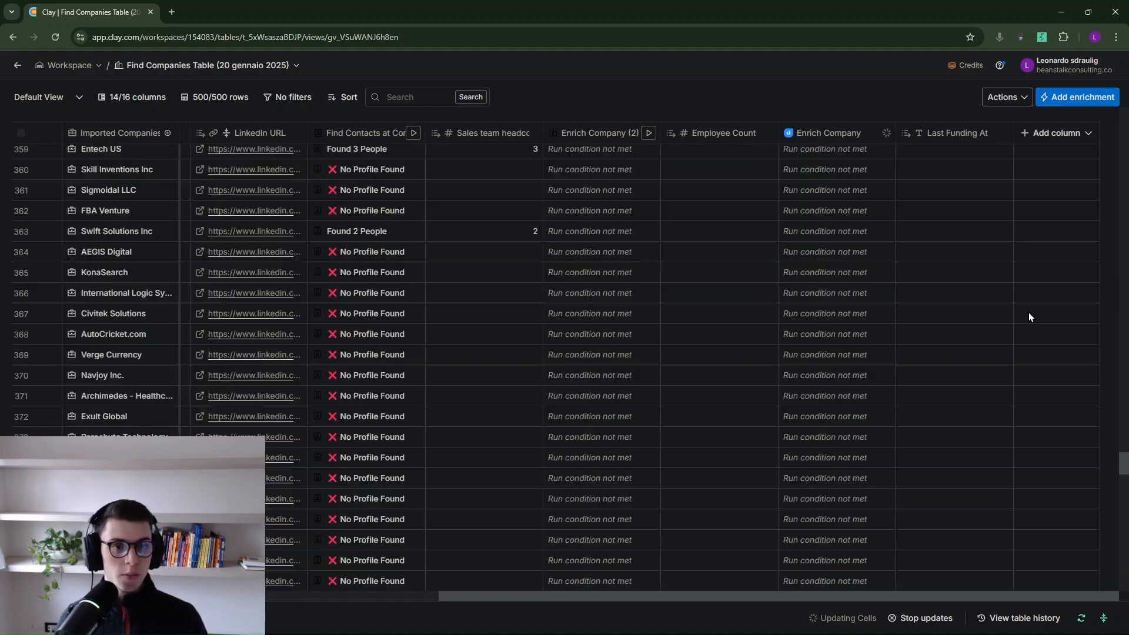
pyautogui.scroll(-3, 1029, 312)
pyautogui.scroll(-7, 1028, 313)
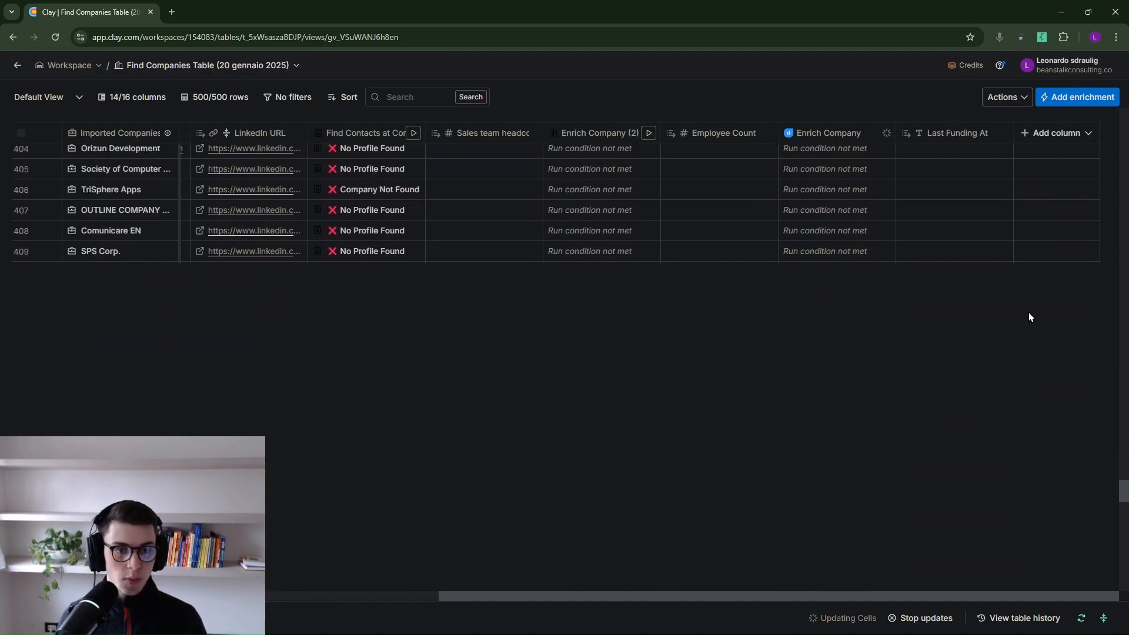
# - Check the next criteria on the Miro board, and return to Clay to examine the table's final rows
pyautogui.hotkey('alt', 'Tab')
pyautogui.moveTo(712, 436); pyautogui.dragTo(715, 294)
pyautogui.hotkey('alt', 'Tab')
pyautogui.scroll(-5, 1022, 416)
pyautogui.scroll(-5, 1023, 420)
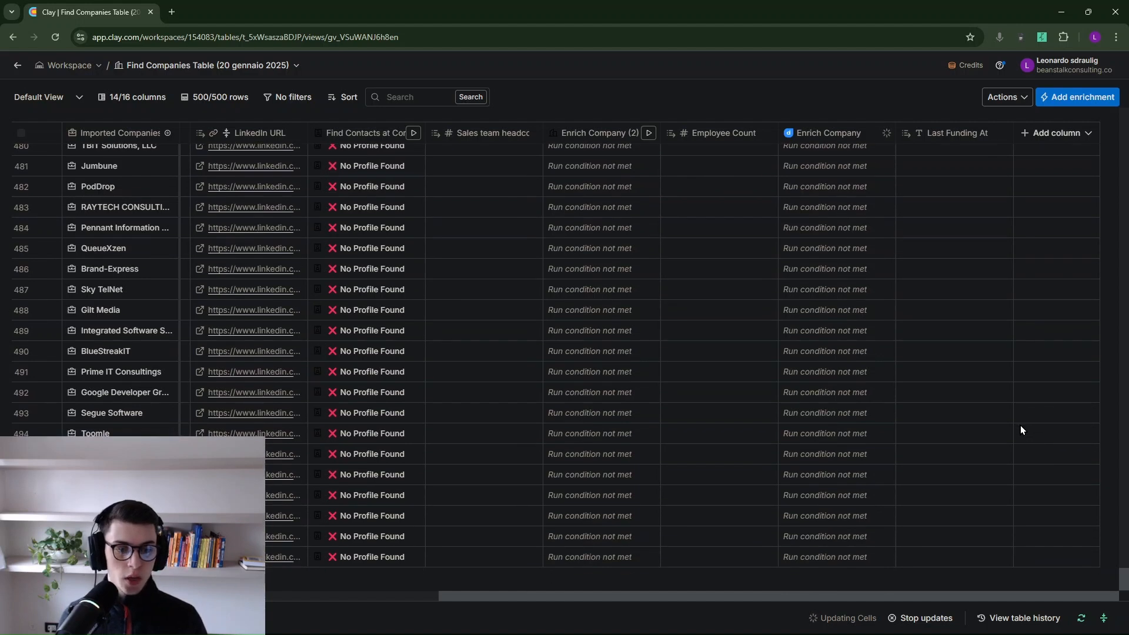
# - Switch to the Miro board and rewrite the criterion between headcount and industry as "Company must have been funded"
pyautogui.hotkey('alt', 'Tab')
pyautogui.click(499, 271)
pyautogui.moveTo(582, 267); pyautogui.dragTo(505, 268)
pyautogui.hotkey('ctrl', 'a')
pyautogui.write('Co')
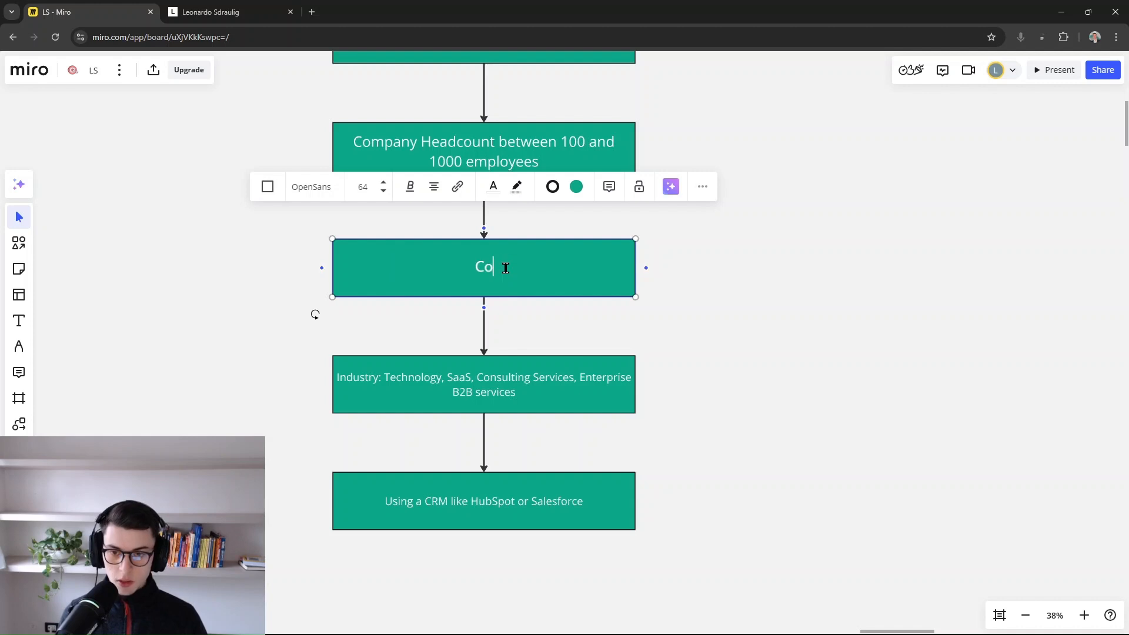
pyautogui.write('mpany must have ')
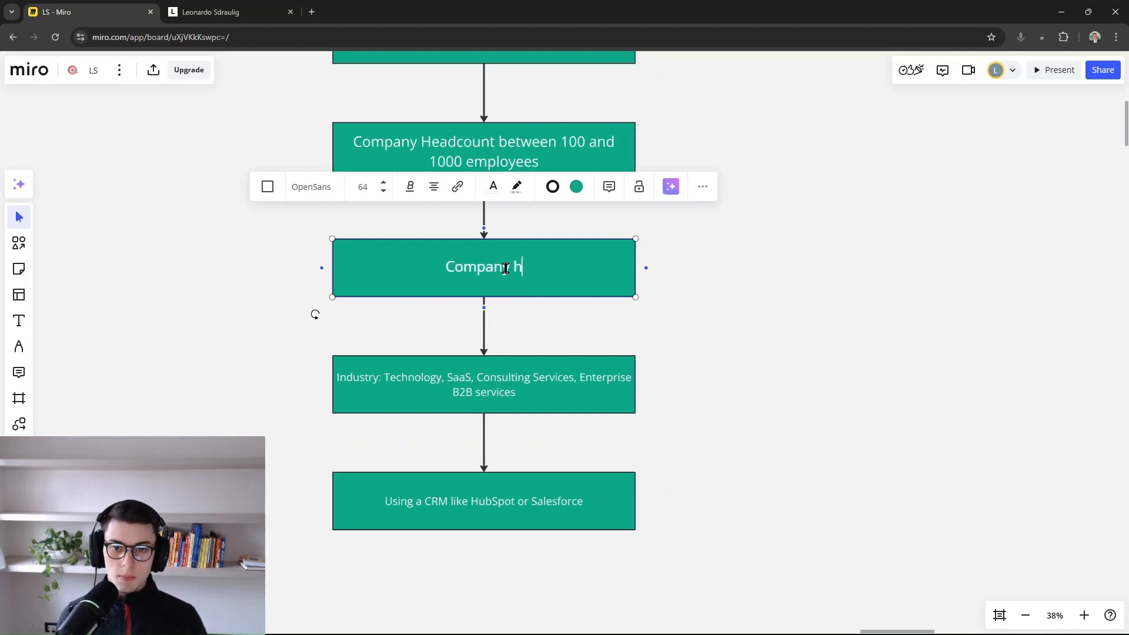
pyautogui.write('been funded')
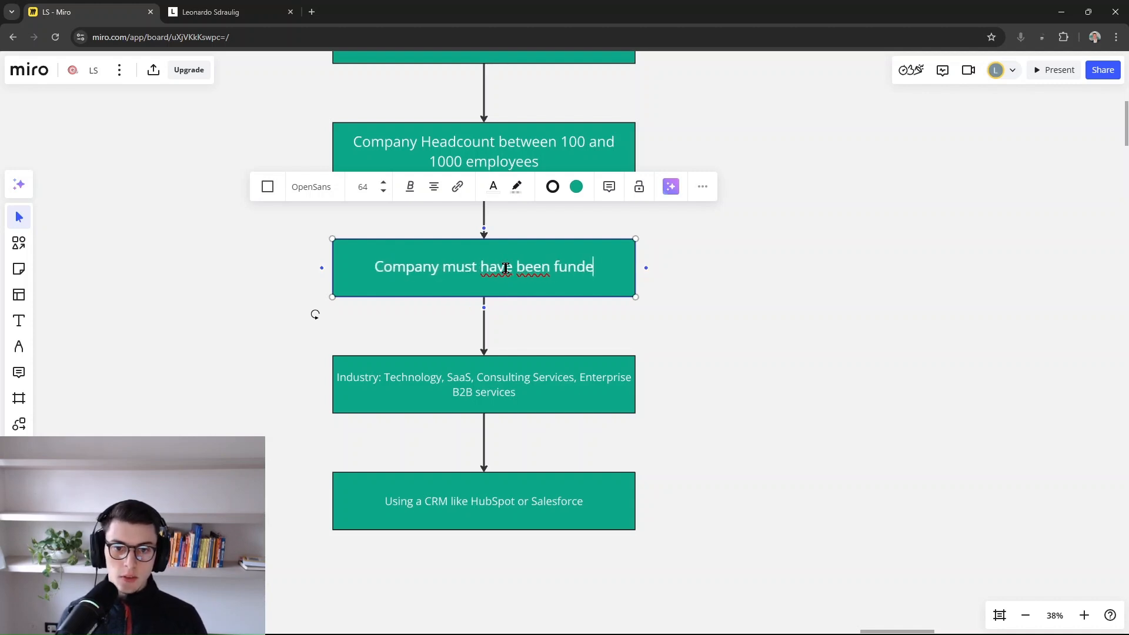
pyautogui.click(814, 301)
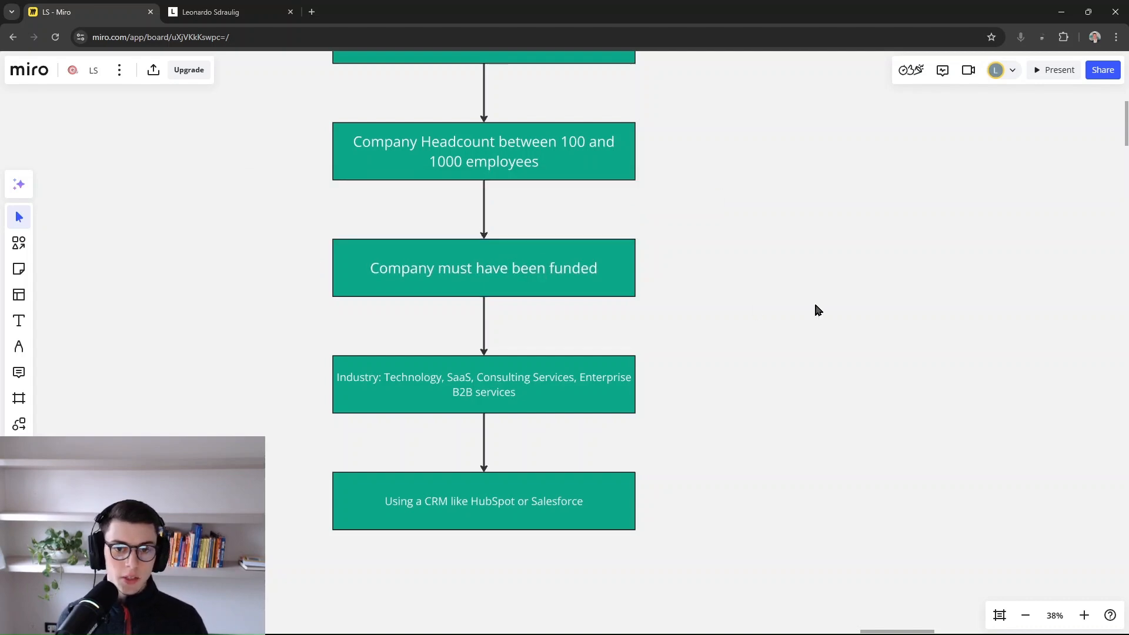
# - Return to the Clay table's first rows and compare the Last Funding At results with the Miro funding criterion
pyautogui.hotkey('alt', 'Tab')
pyautogui.scroll(10, 939, 317)
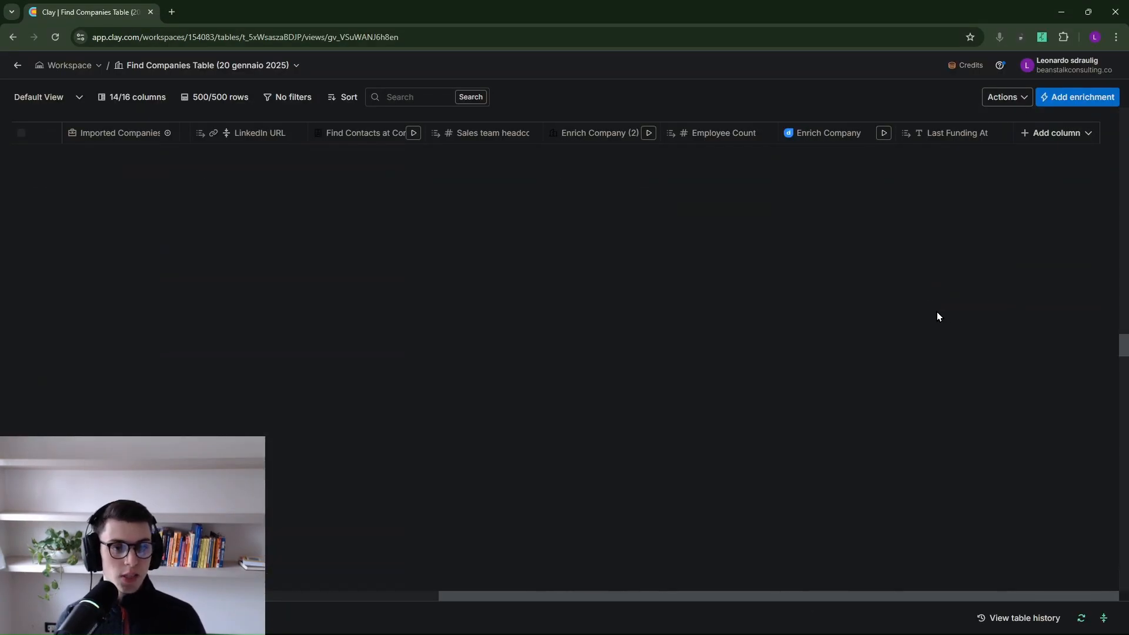
pyautogui.scroll(5, 929, 291)
pyautogui.scroll(5, 930, 287)
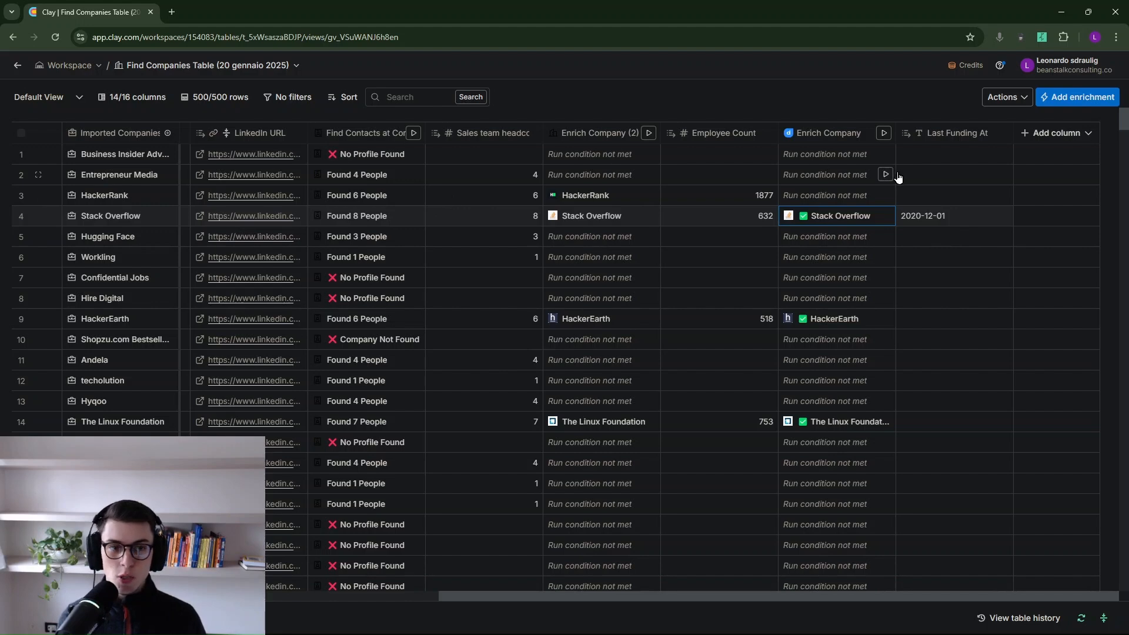
pyautogui.hotkey('alt', 'Tab')
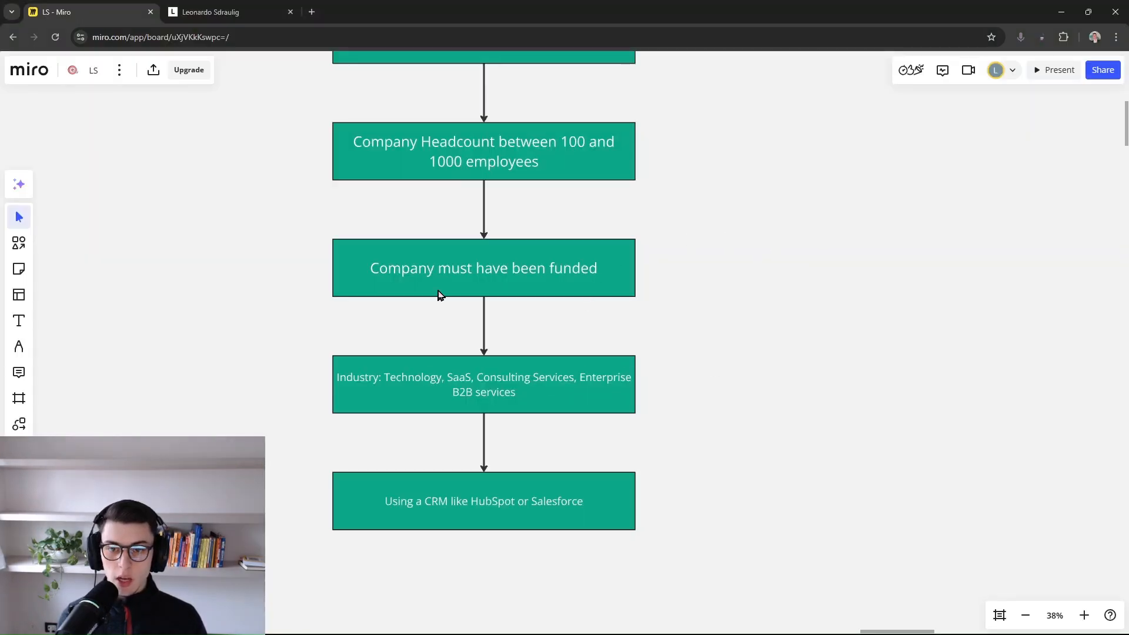
pyautogui.hscroll(2, 713, 292)
pyautogui.hotkey('alt', 'Tab')
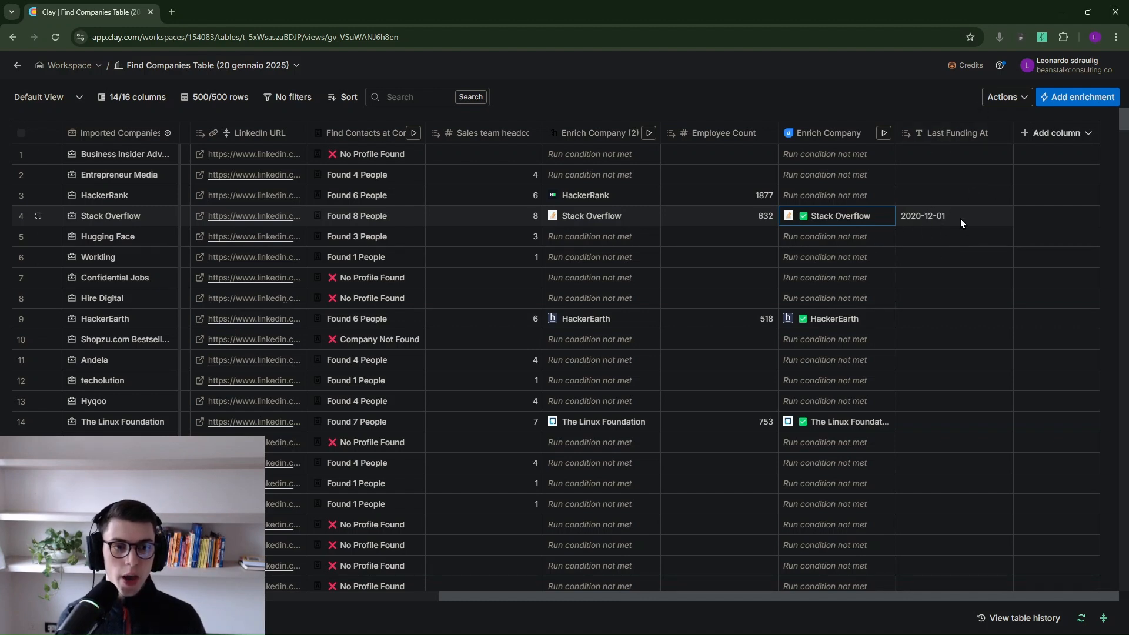
# - Copy the industry list "Technology, SaaS, Consulting Services, Enterprise B2B services" from the Miro board for a new Clay column
pyautogui.click(1028, 134)
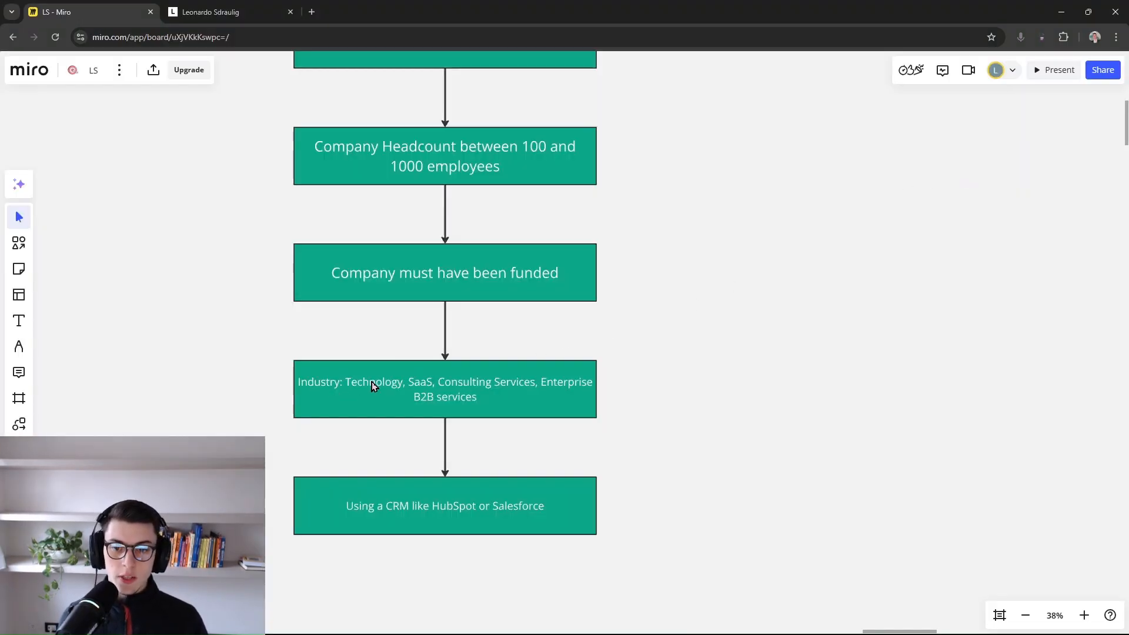
pyautogui.click(429, 387)
pyautogui.moveTo(346, 379); pyautogui.dragTo(475, 395)
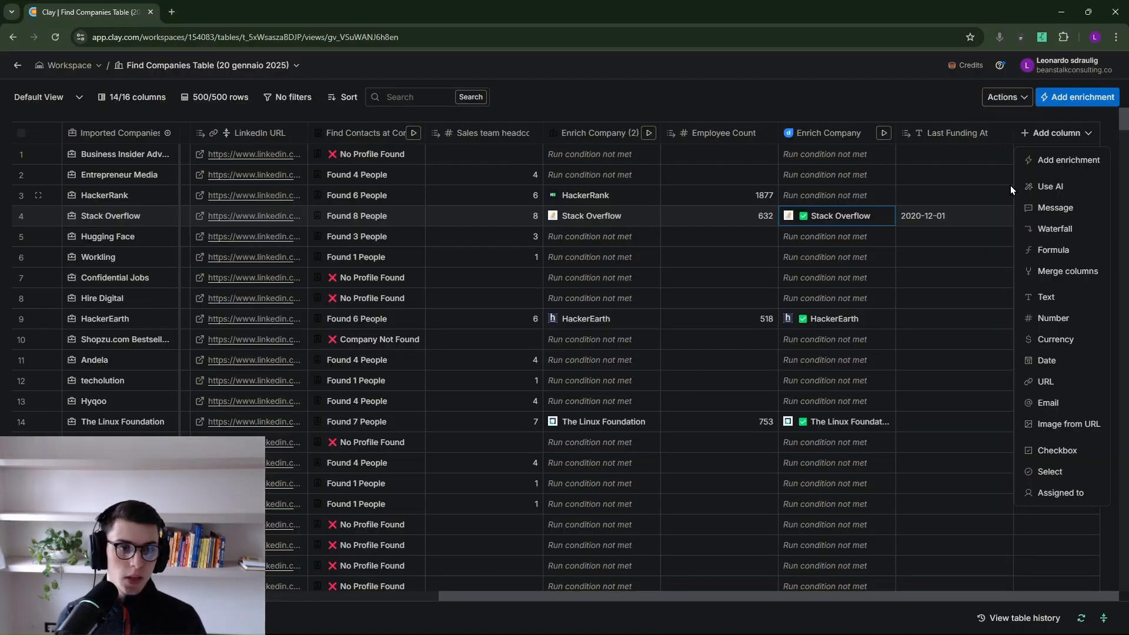
# - Search the Clay enrichments for "claygent" and add Claygent (AI Web Researcher) to the table
pyautogui.click(1040, 166)
pyautogui.click(479, 142)
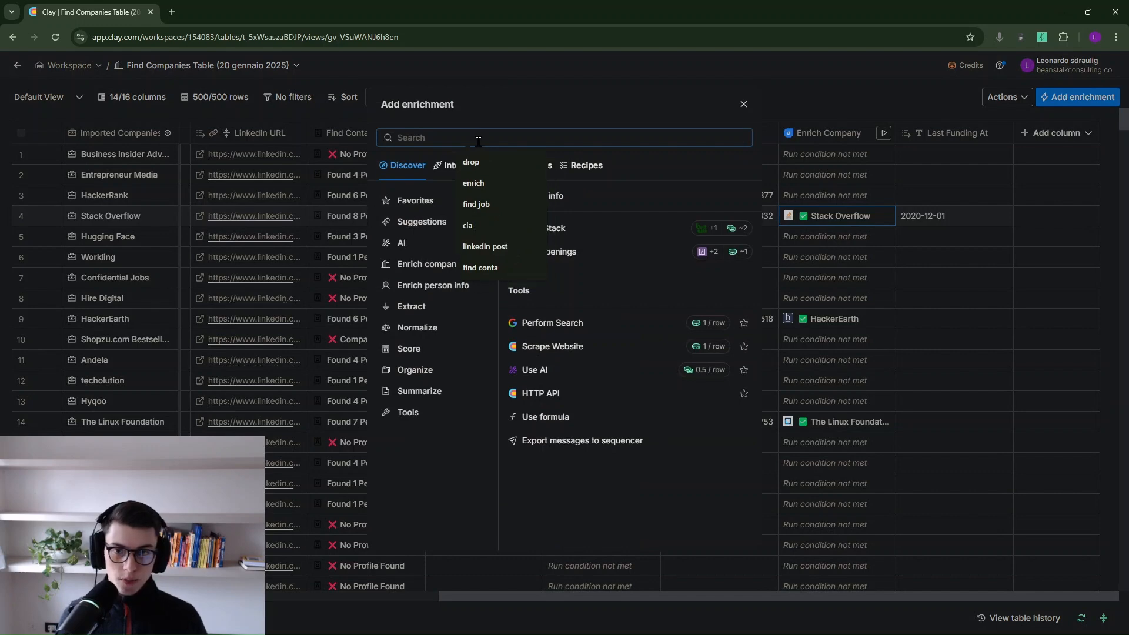
pyautogui.write('claygent')
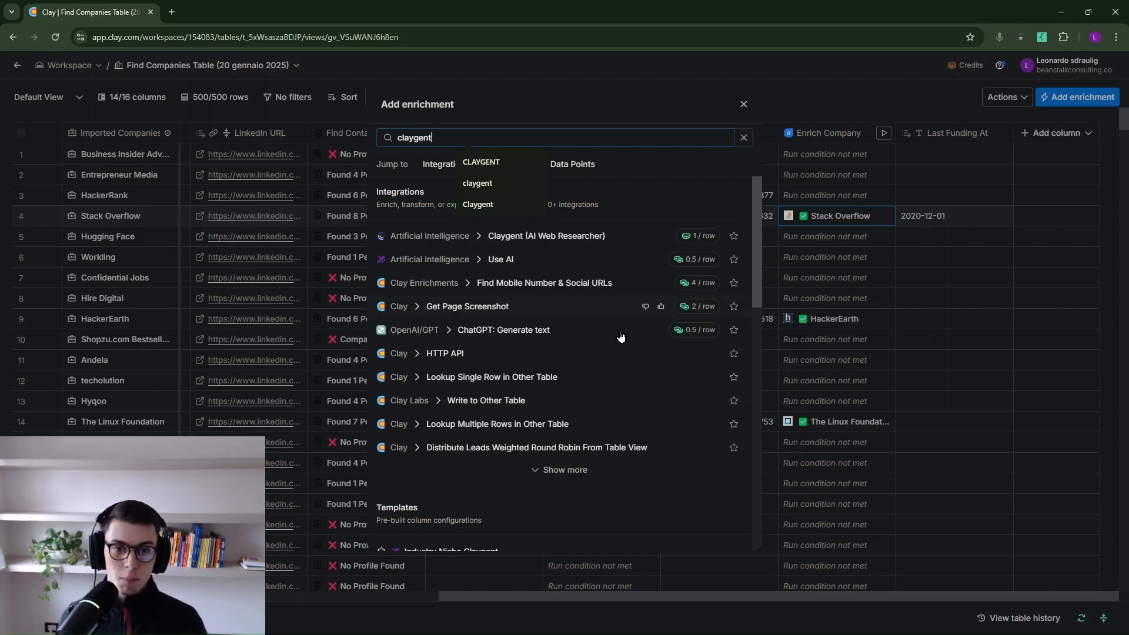
pyautogui.click(550, 241)
pyautogui.hscroll(5, 592, 318)
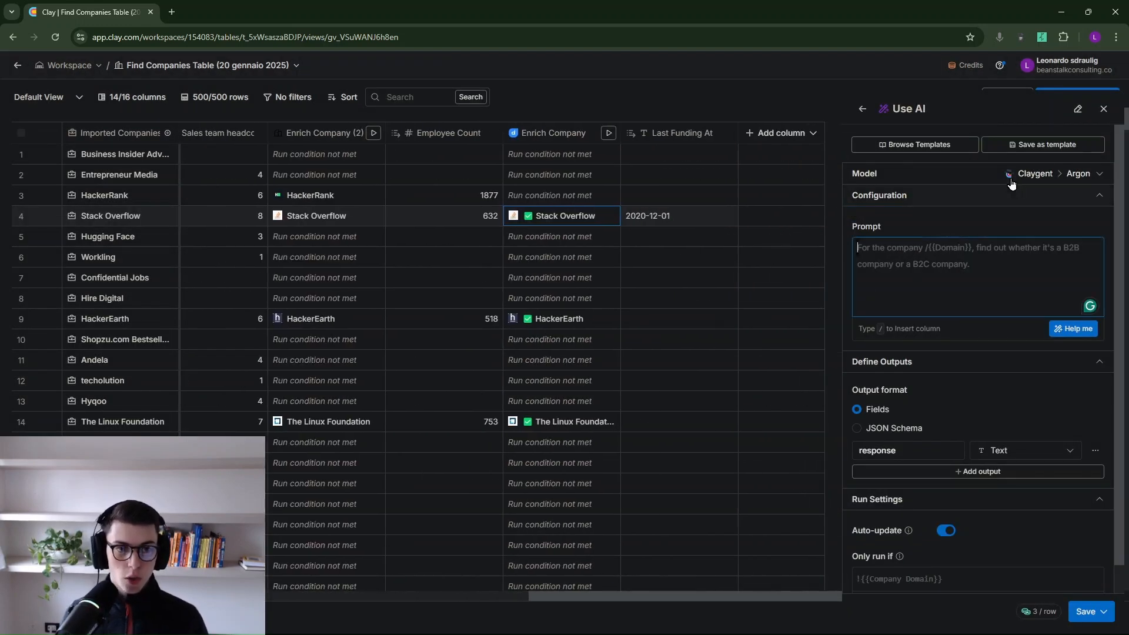
# - Set the Claygent web research model to OpenAI GPT 4o Mini
pyautogui.click(973, 181)
pyautogui.click(961, 319)
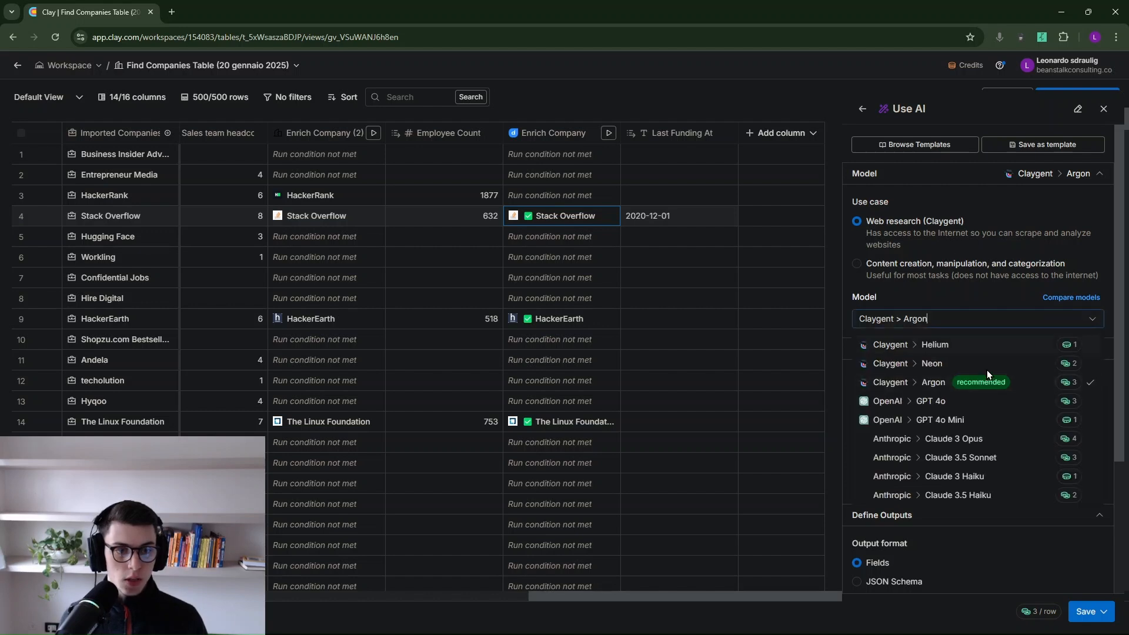
pyautogui.click(949, 420)
pyautogui.click(931, 440)
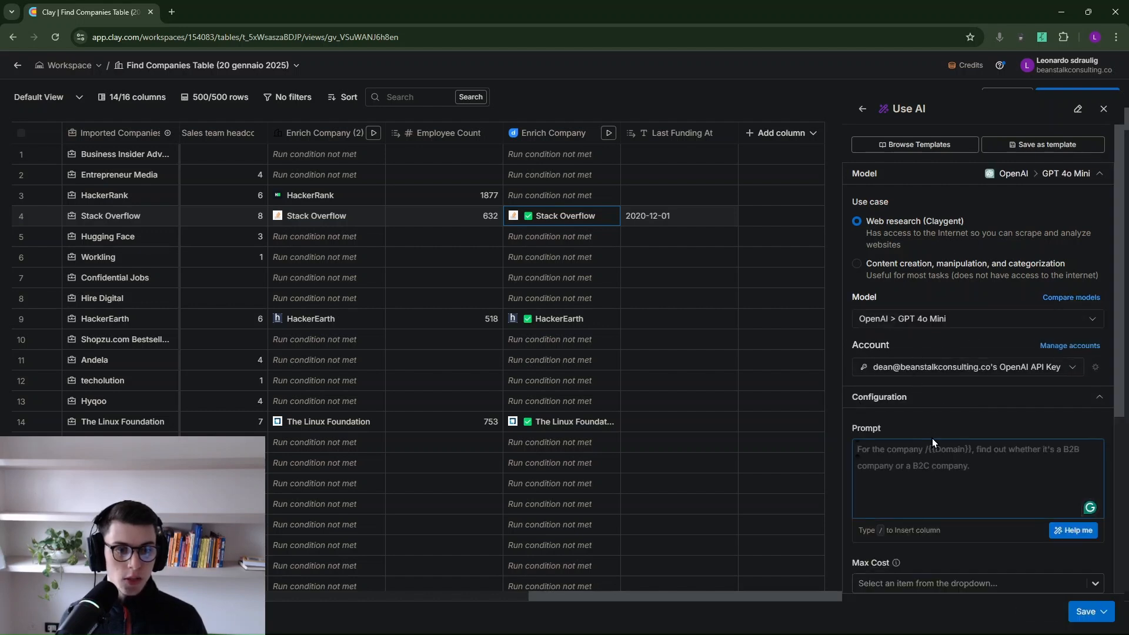
pyautogui.scroll(-2, 933, 411)
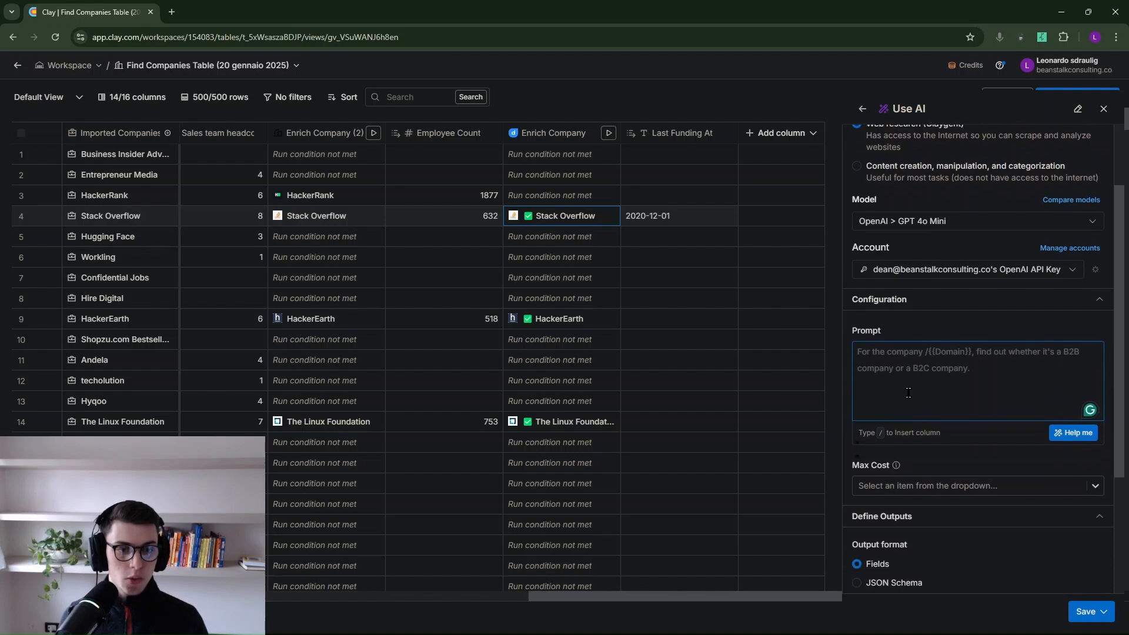
pyautogui.scroll(-2, 934, 344)
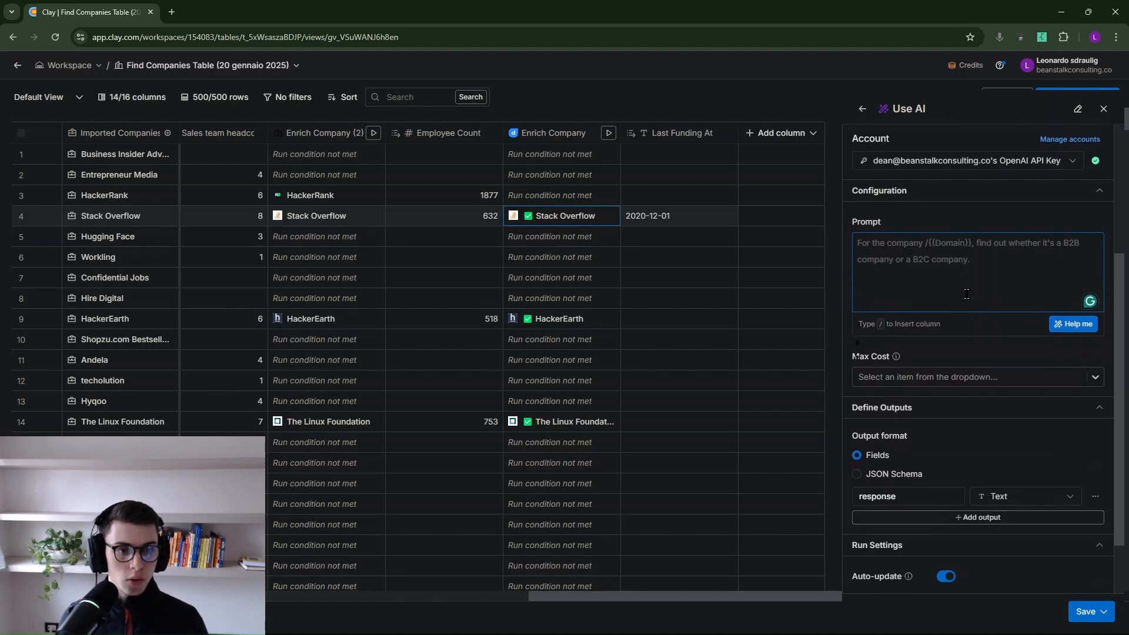
pyautogui.scroll(2, 969, 412)
pyautogui.click(1104, 303)
pyautogui.scroll(2, 941, 370)
pyautogui.scroll(-2, 926, 388)
pyautogui.scroll(2, 995, 351)
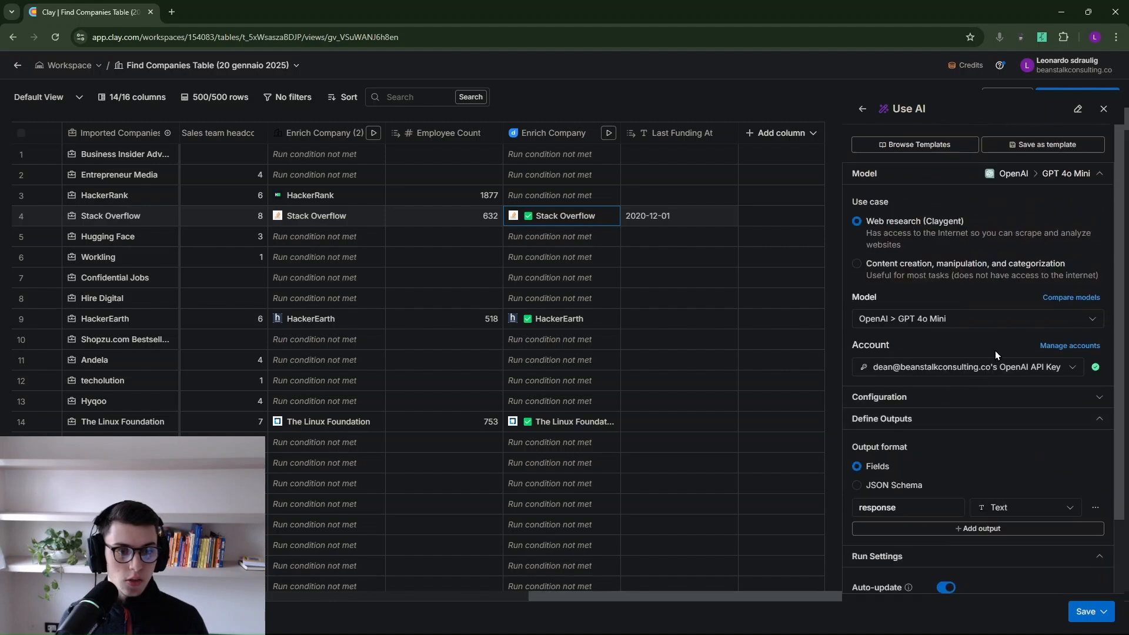
pyautogui.click(961, 394)
# - Begin the prompt with "Visit this company's website" and insert the Domain column reference
pyautogui.scroll(-2, 941, 353)
pyautogui.click(938, 327)
pyautogui.scroll(-3, 940, 329)
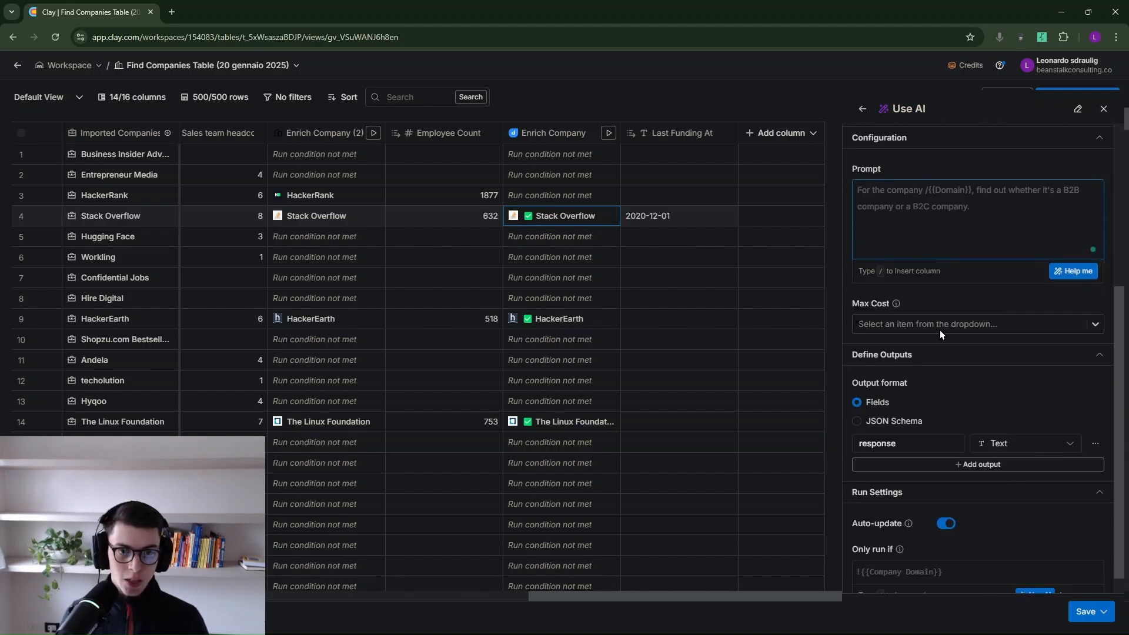
pyautogui.write('Visit this comap')
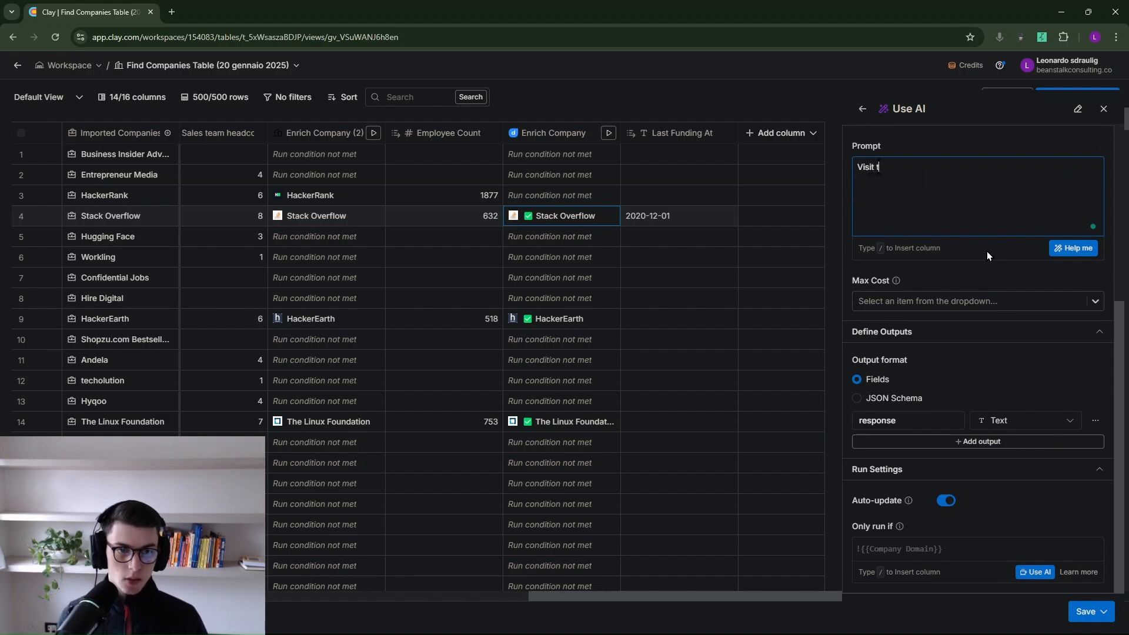
pyautogui.press('BackSpace')
pyautogui.press('BackSpace')
pyautogui.press('BackSpace')
pyautogui.press('BackSpace')
pyautogui.press('BackSpace')
pyautogui.write("company's website /doma")
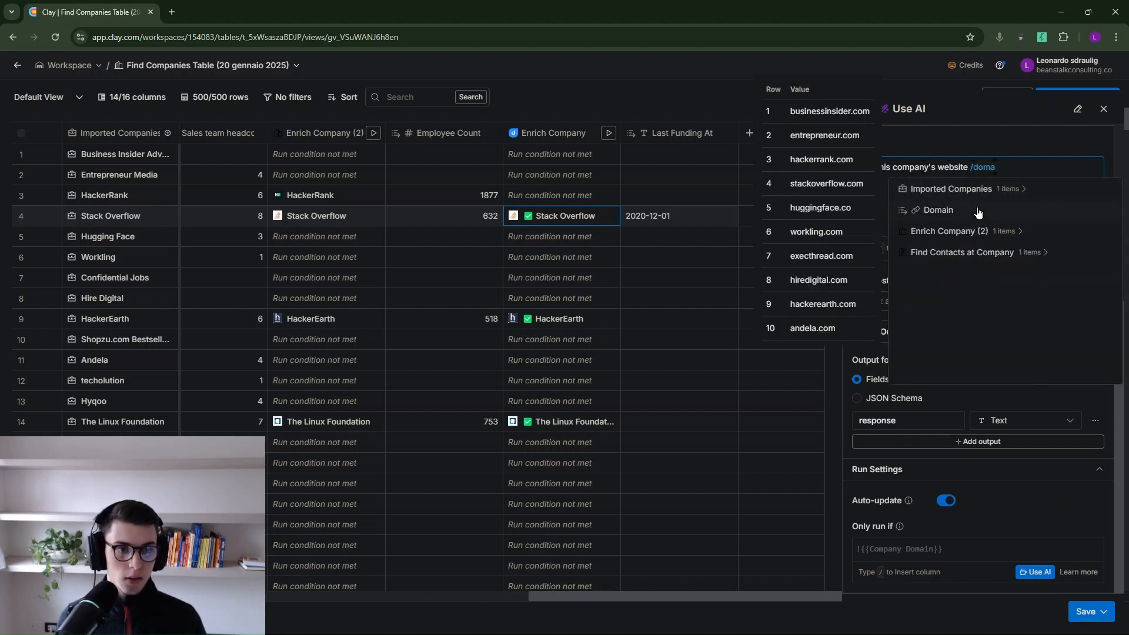
pyautogui.click(978, 212)
# - Continue the prompt with "and read this company's description" and insert the Description column reference
pyautogui.write("and read this company's de")
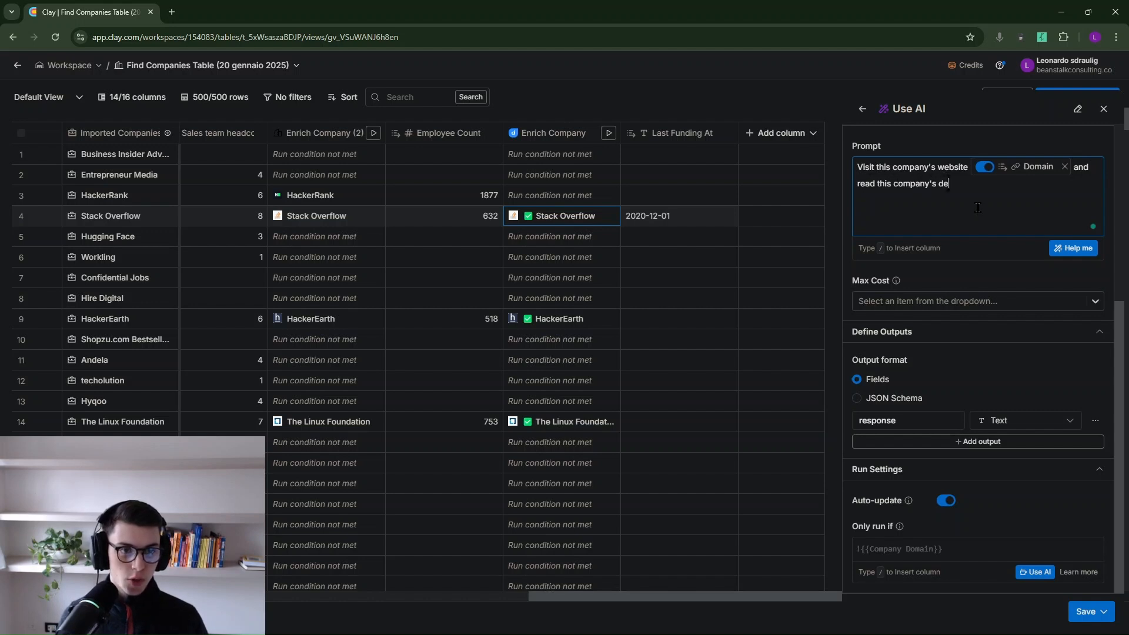
pyautogui.write('scription desc')
pyautogui.press('BackSpace')
pyautogui.press('BackSpace')
pyautogui.press('BackSpace')
pyautogui.press('BackSpace')
pyautogui.write('/desc')
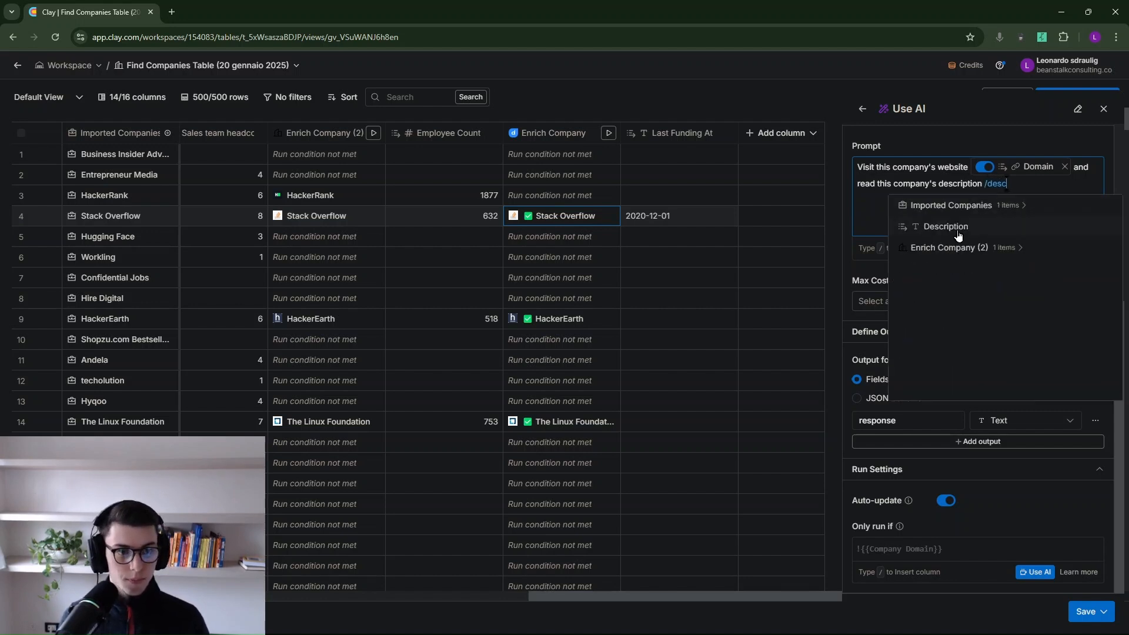
pyautogui.press('Return')
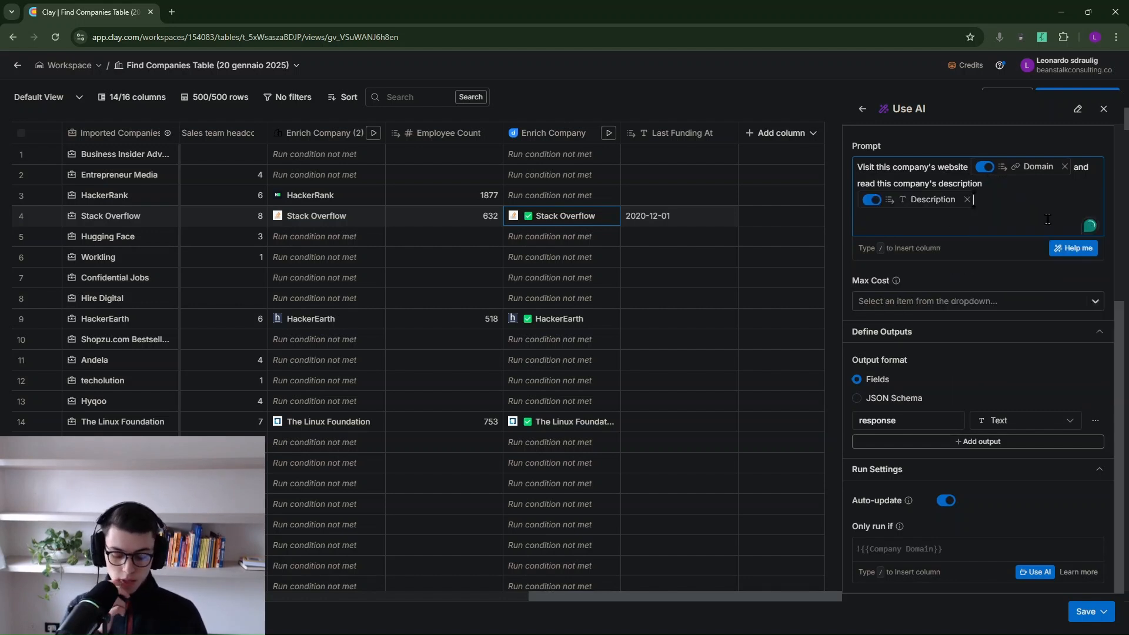
# - Add to the prompt "Determine if the company can be categorized as one of the following industries: Technology, SaaS, Consulting Services, Enterprise B2B services"
pyautogui.write('. Determine if the company')
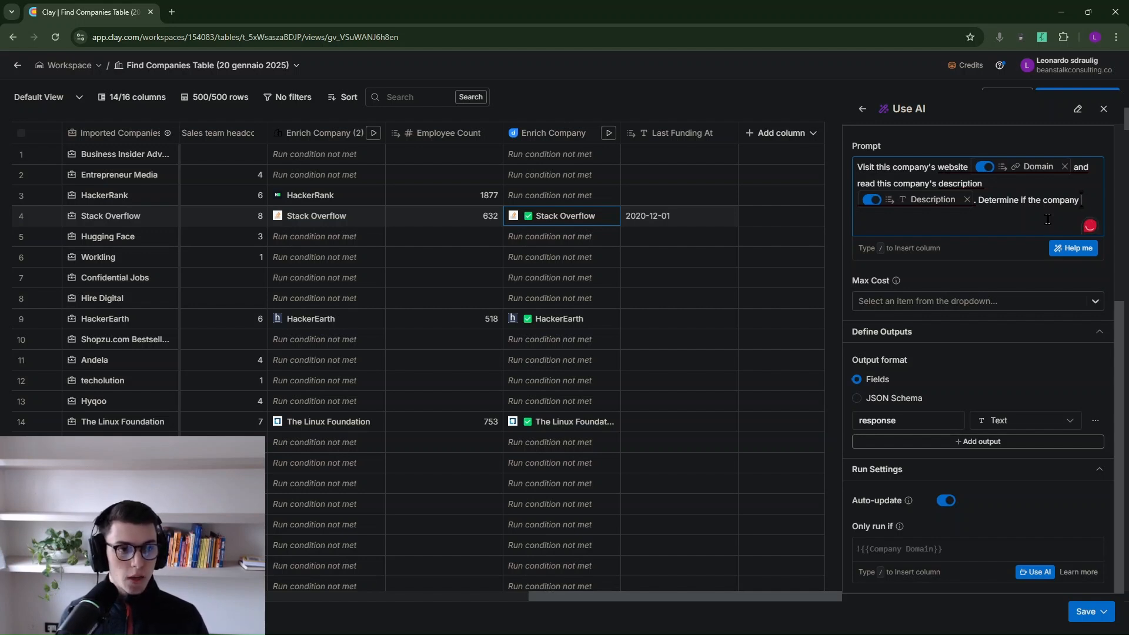
pyautogui.write(' can be cat')
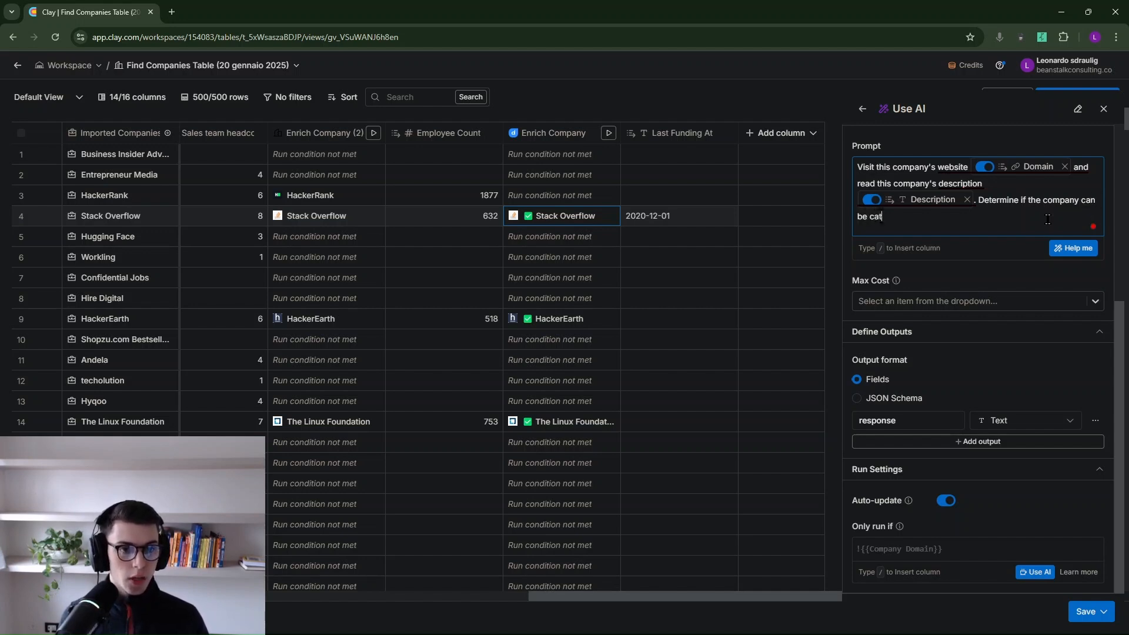
pyautogui.write('egori')
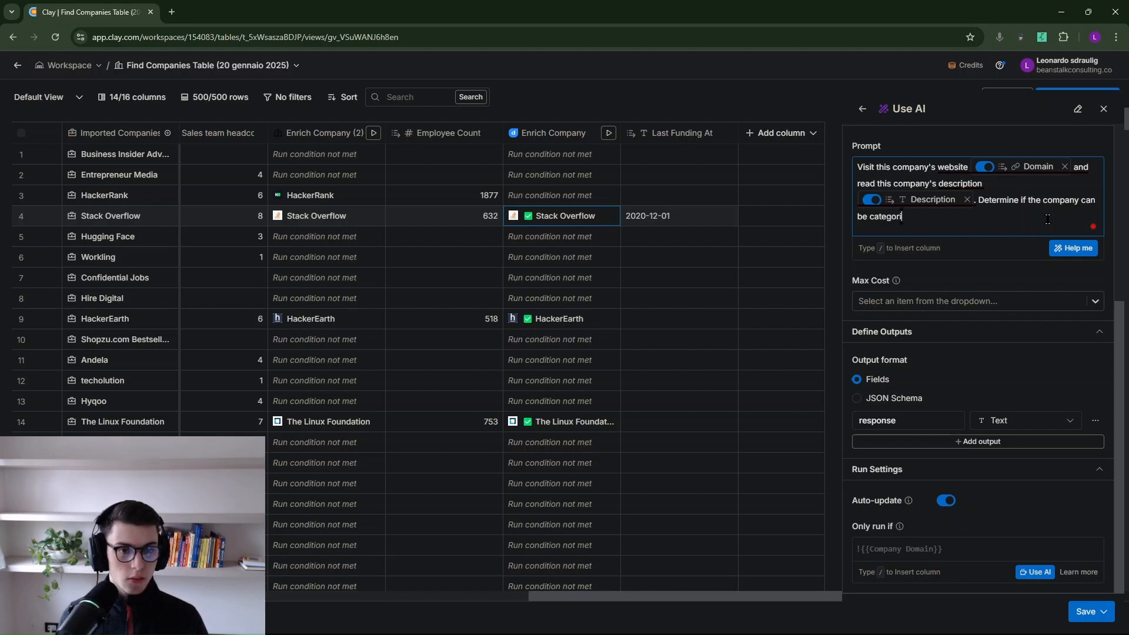
pyautogui.write('zed as one of the following in')
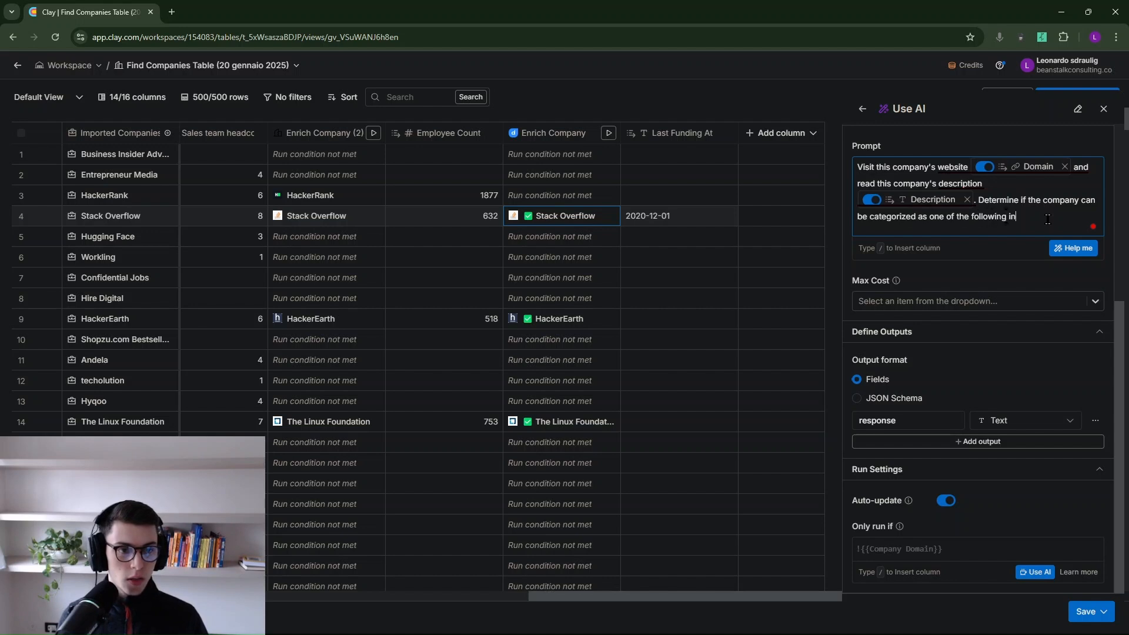
pyautogui.write('dustries: Technology, SaaS, Consulting Services, Enterprise B2B services')
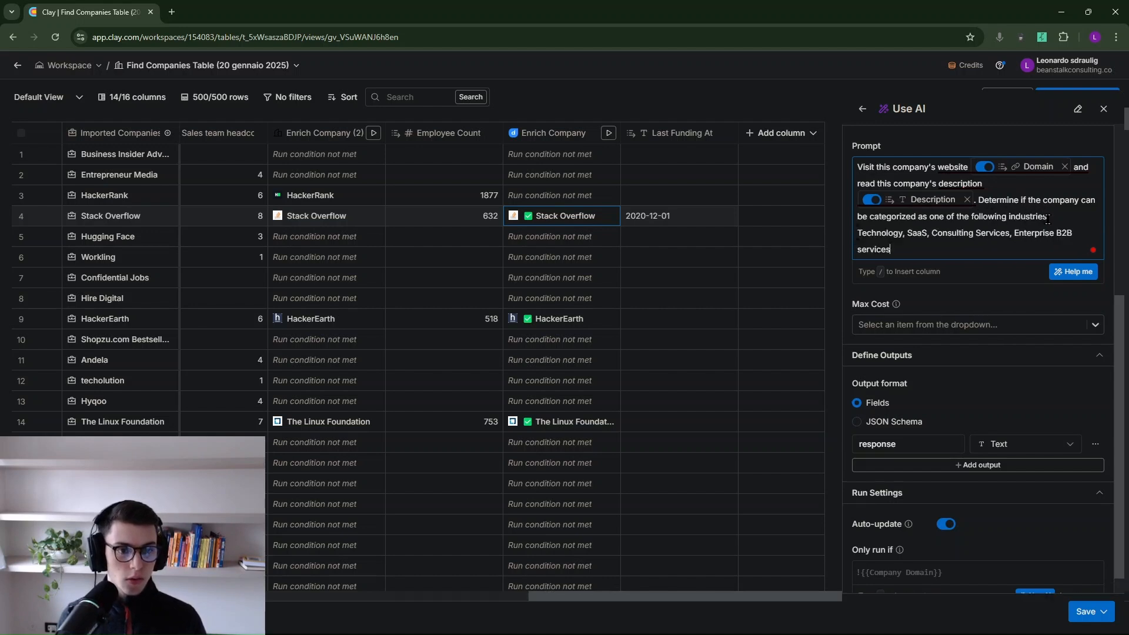
pyautogui.click(909, 231)
pyautogui.write('B')
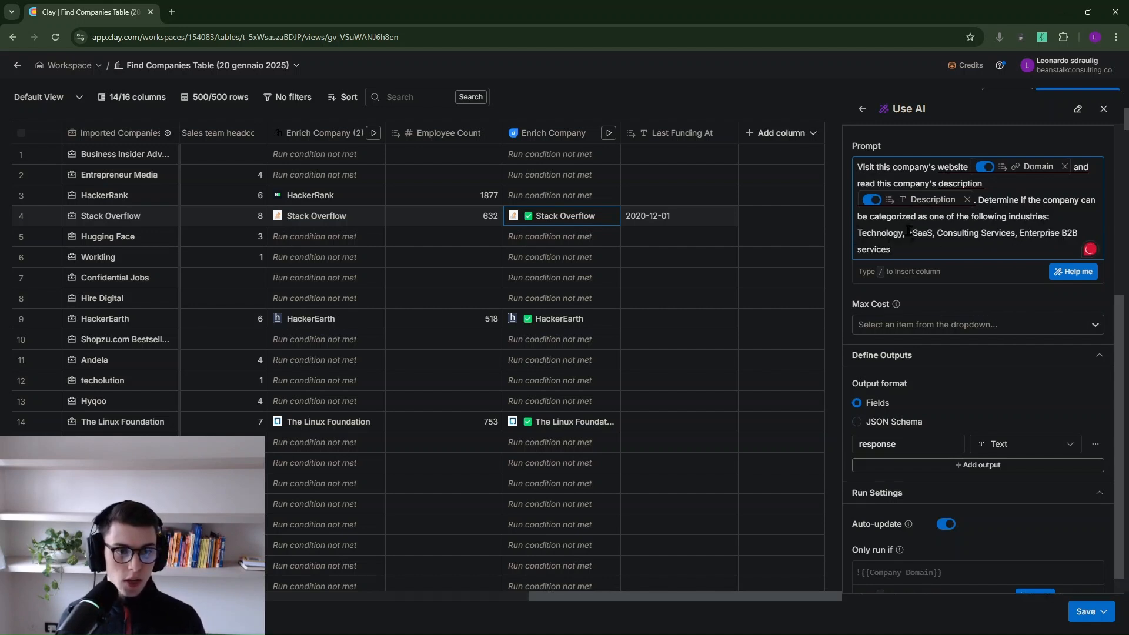
pyautogui.press('BackSpace')
pyautogui.click(944, 247)
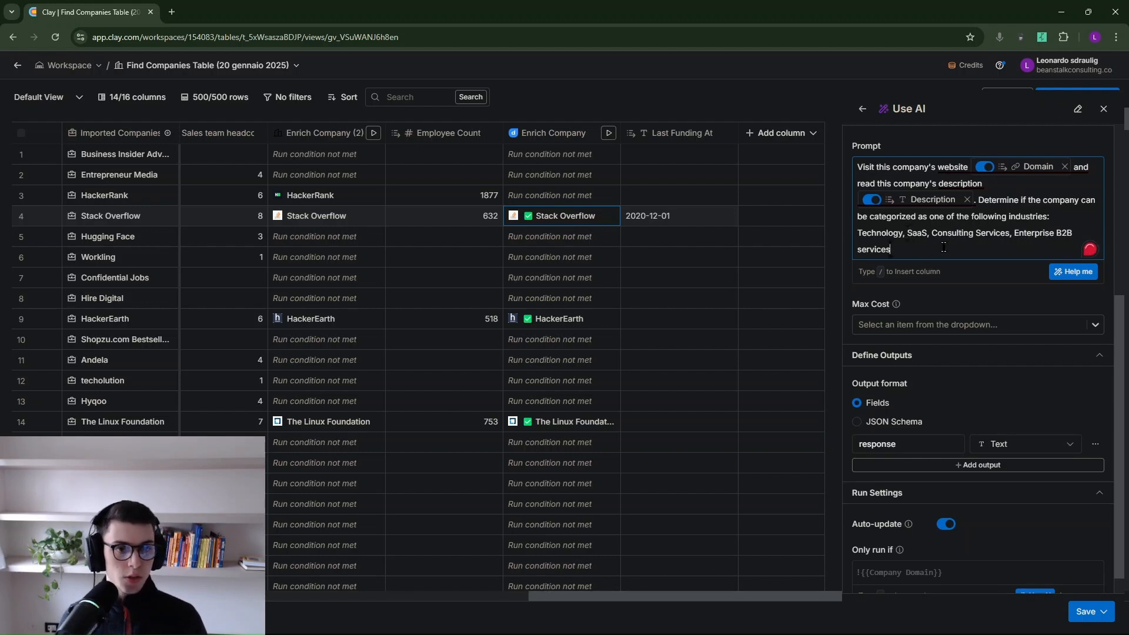
# - Add a new prompt paragraph: "If so, output the specific industry that's most relevant and best describes this company"
pyautogui.press('Return')
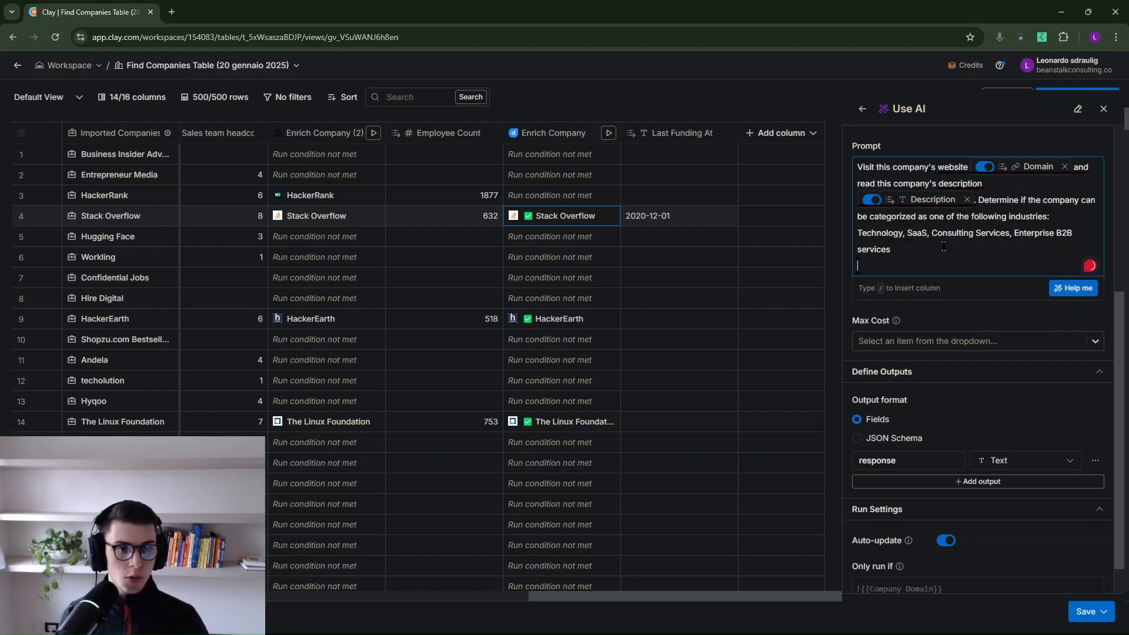
pyautogui.press('Return')
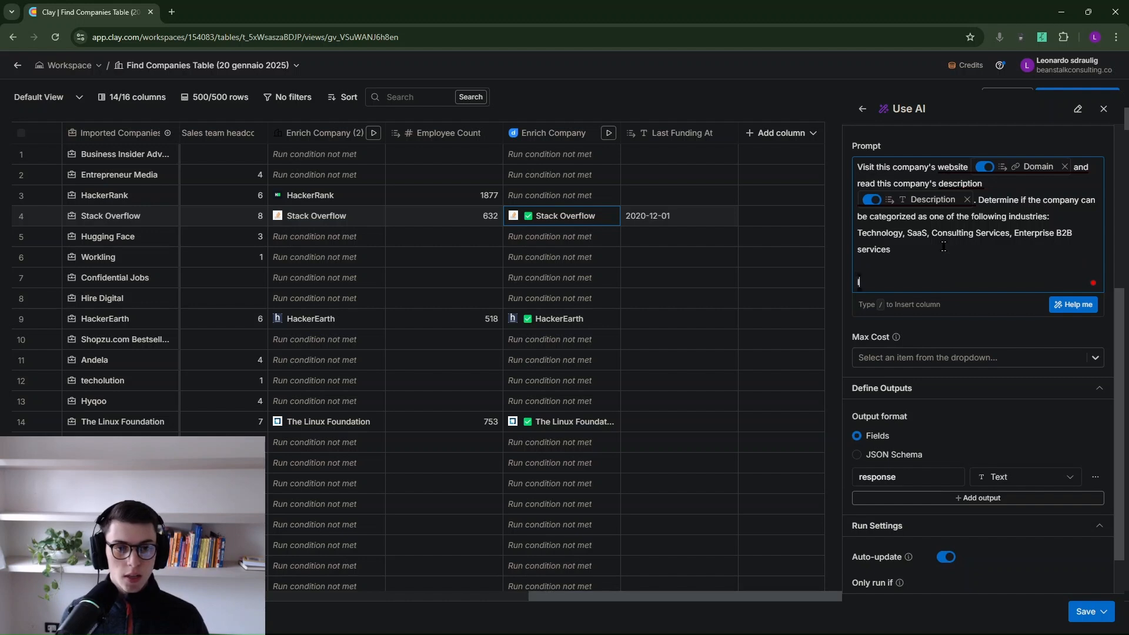
pyautogui.write('If so, ou')
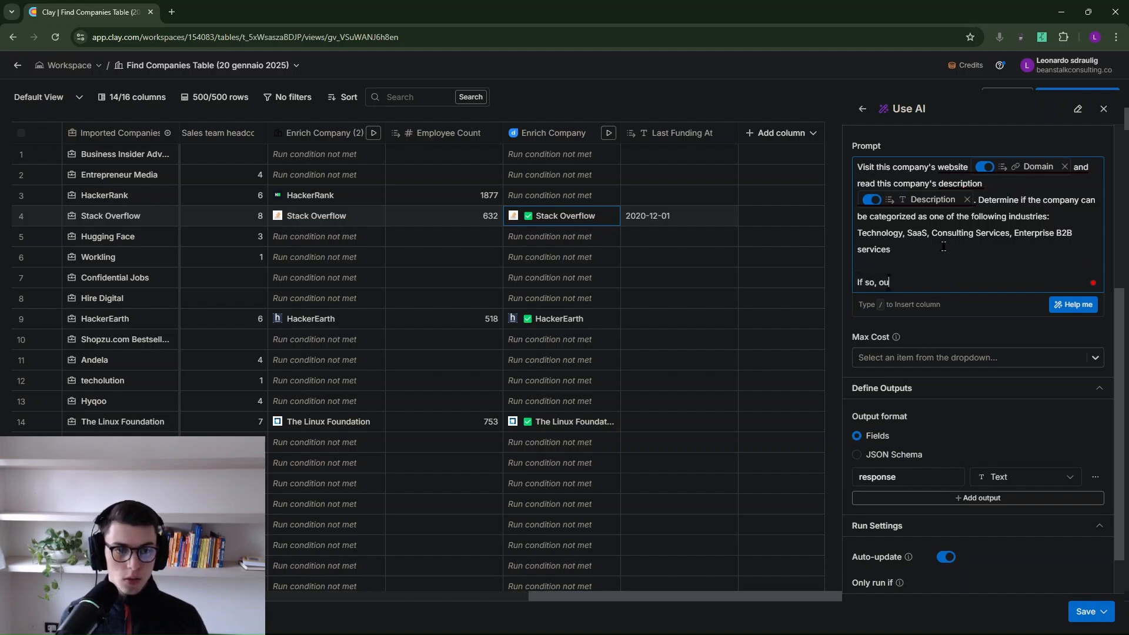
pyautogui.write("tput the specific industry that's mo")
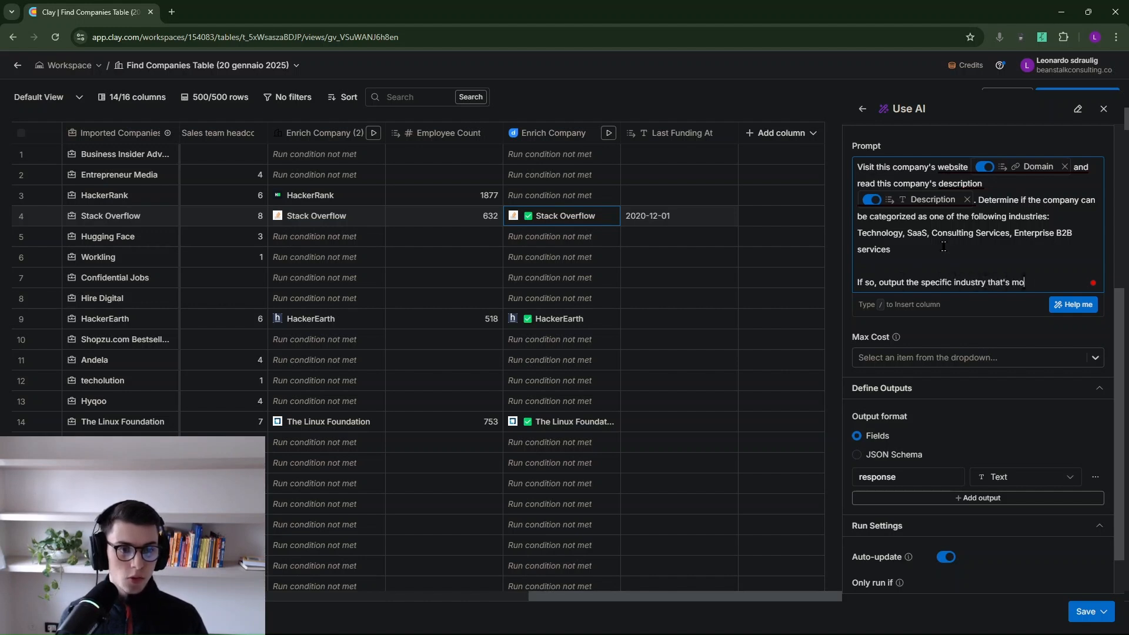
pyautogui.write('st relevat and')
pyautogui.hotkey('ctrl', 'BackSpace')
pyautogui.hotkey('ctrl', 'BackSpace')
pyautogui.write('relevant and de')
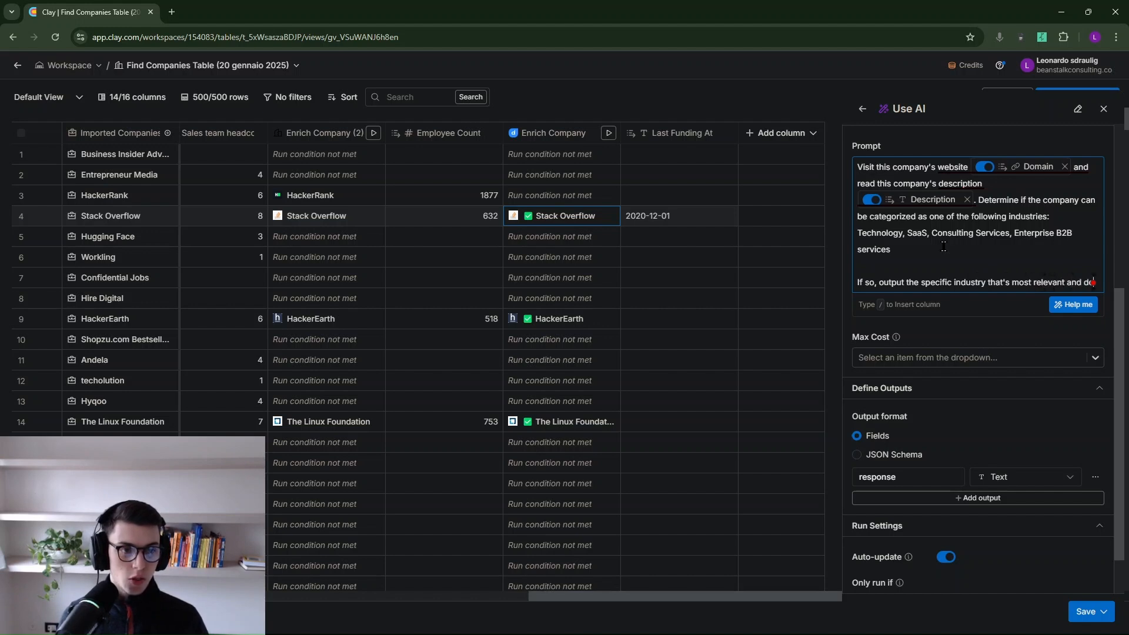
pyautogui.write('scribe')
pyautogui.write('s thsi compan')
pyautogui.hotkey('ctrl', 'BackSpace')
pyautogui.hotkey('ctrl', 'BackSpace')
pyautogui.write('this ')
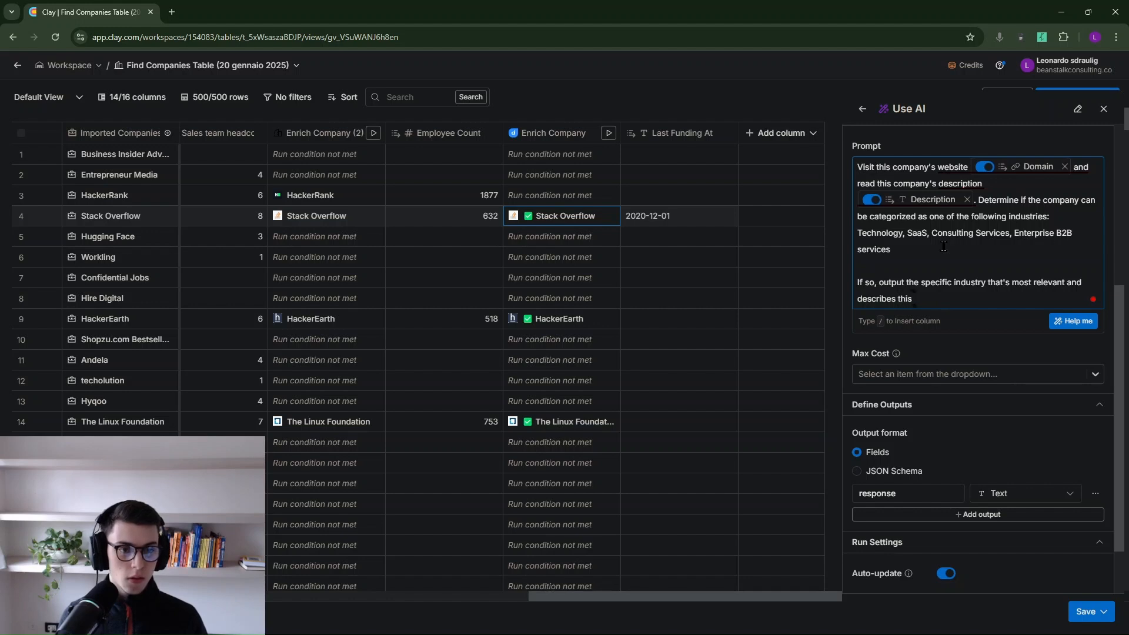
pyautogui.write('company')
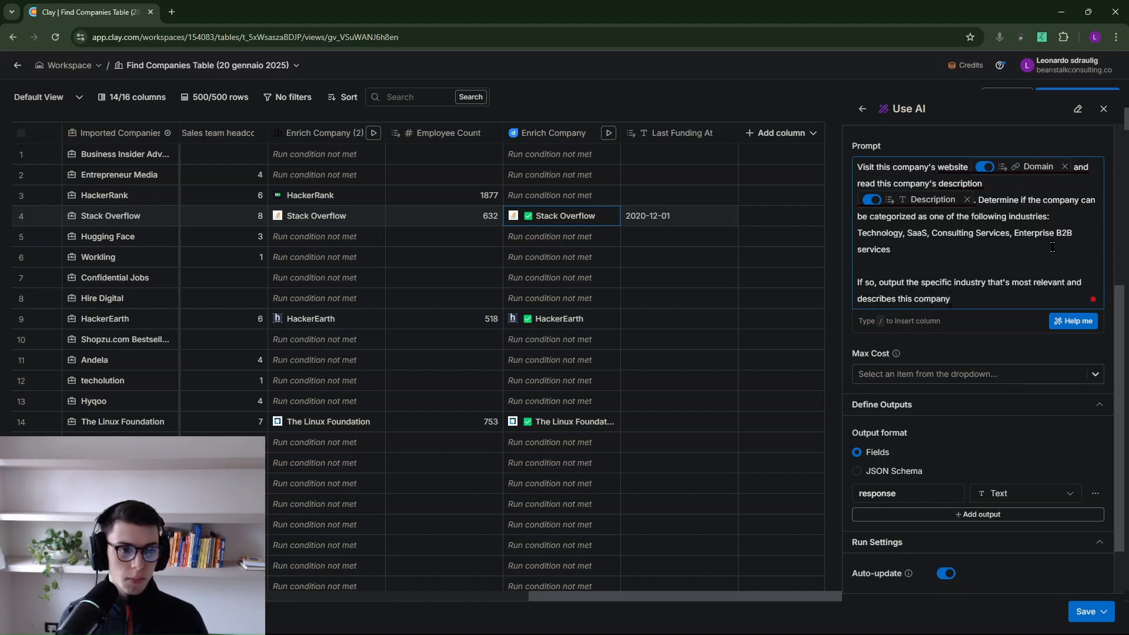
pyautogui.press('Home')
pyautogui.write('best ')
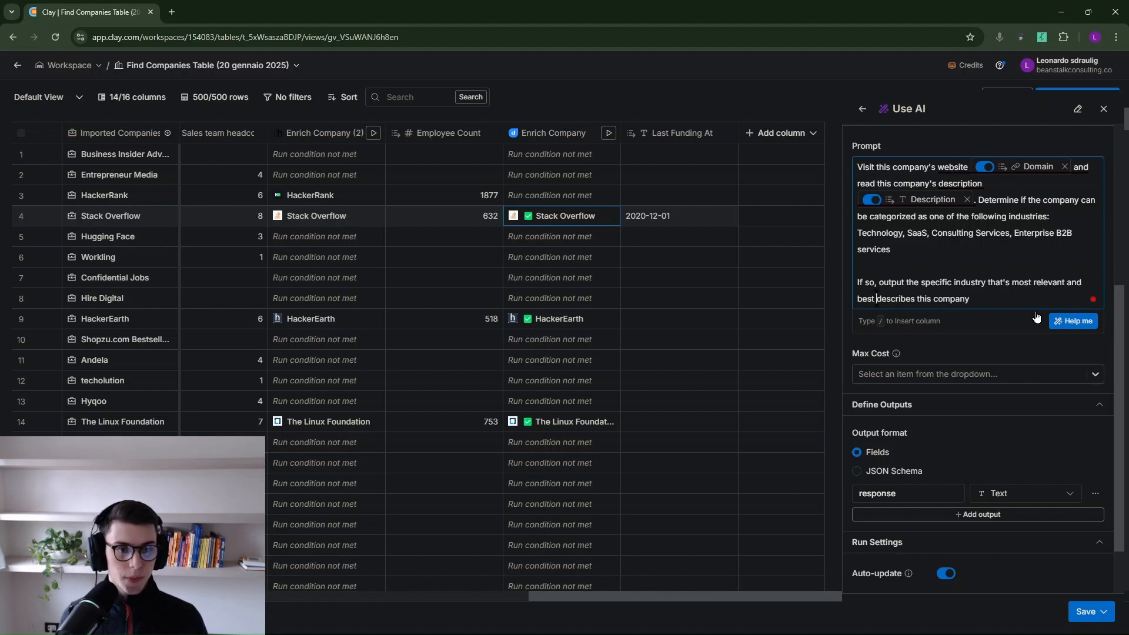
# - Extend the paragraph with the instruction "Only output the industry name and nothing else."
pyautogui.write(' O')
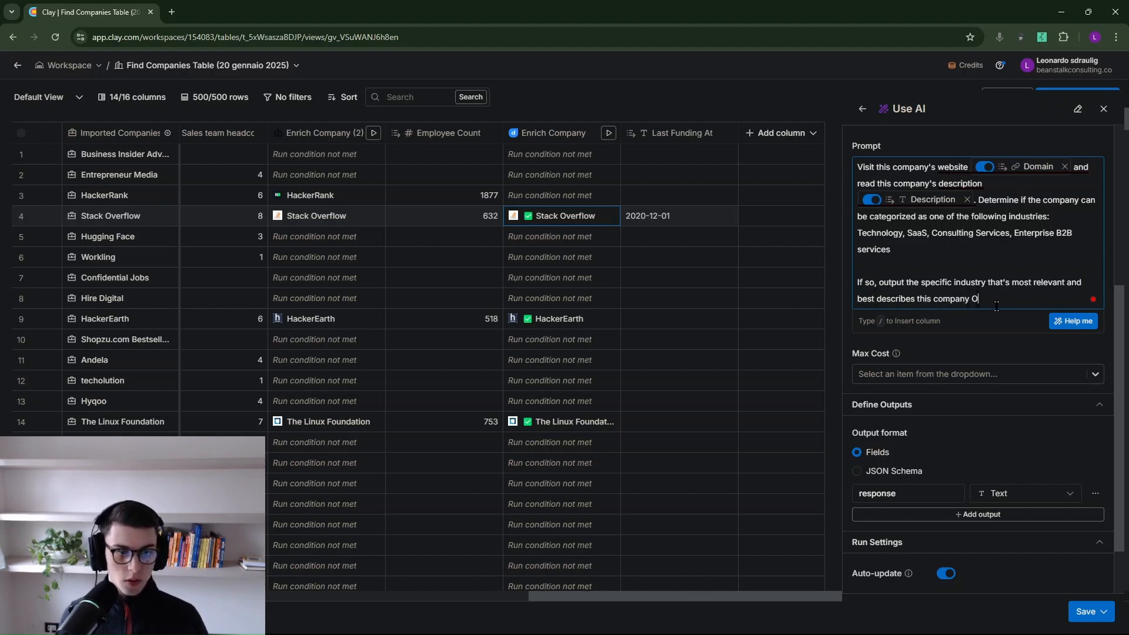
pyautogui.write('Only')
pyautogui.write(' output the industry an')
pyautogui.write('d')
pyautogui.press('BackSpace')
pyautogui.press('BackSpace')
pyautogui.press('BackSpace')
pyautogui.write('namae and')
pyautogui.press('BackSpace')
pyautogui.press('BackSpace')
pyautogui.press('BackSpace')
pyautogui.press('BackSpace')
pyautogui.press('BackSpace')
pyautogui.press('BackSpace')
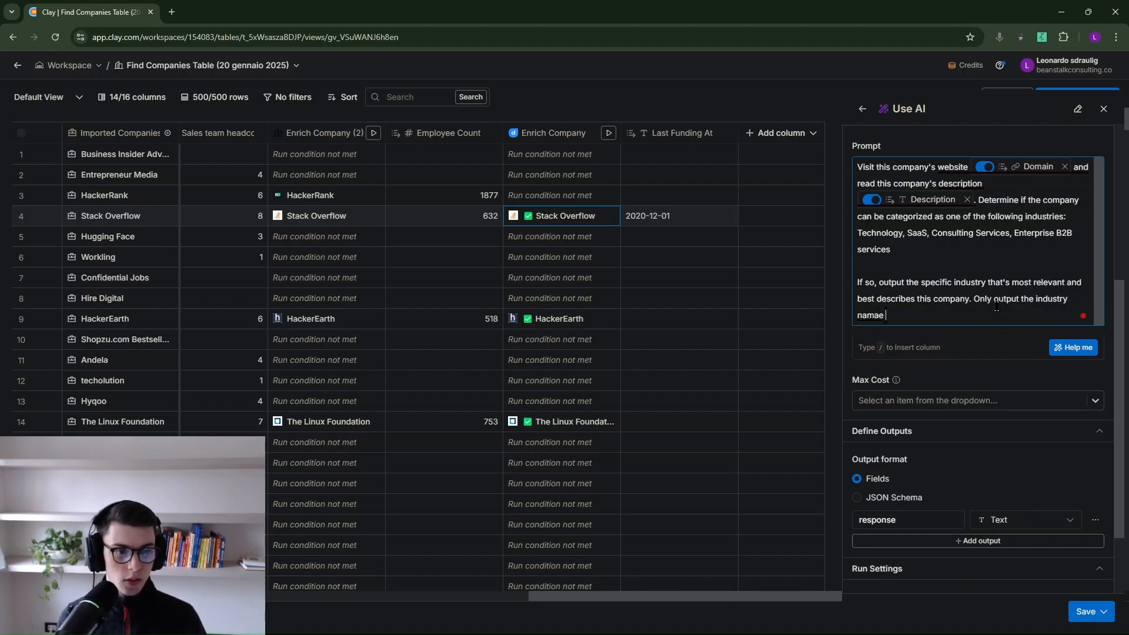
pyautogui.press('BackSpace')
pyautogui.write('e and nothing else.')
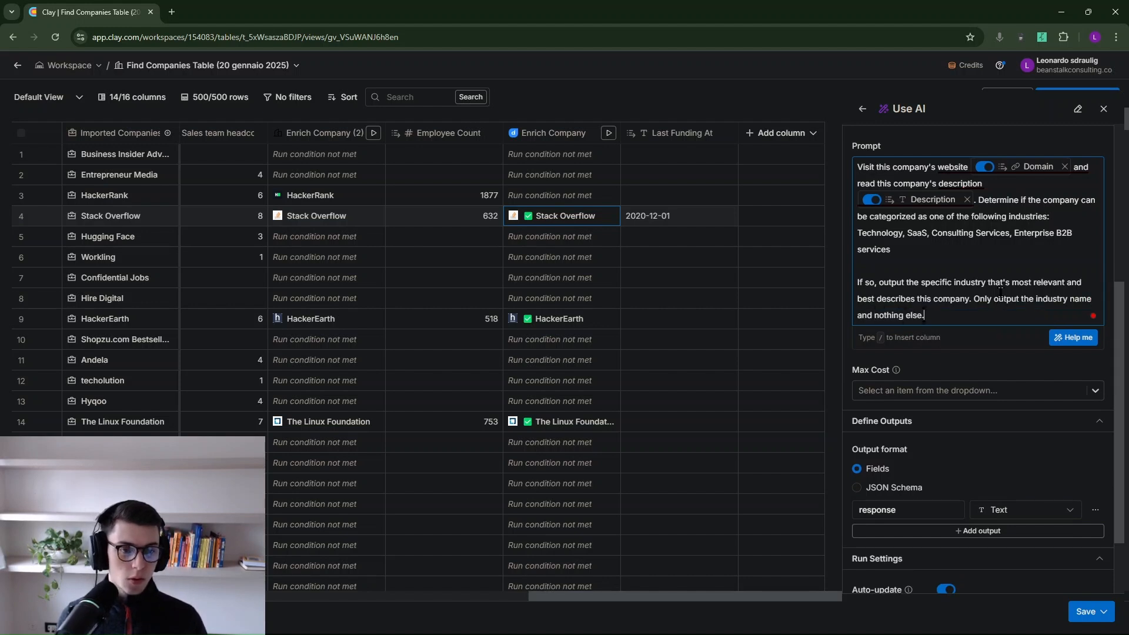
# - Add a closing prompt paragraph reading "If not, output FALSE"
pyautogui.press('Return')
pyautogui.press('Return')
pyautogui.write('If not, output FALSAE')
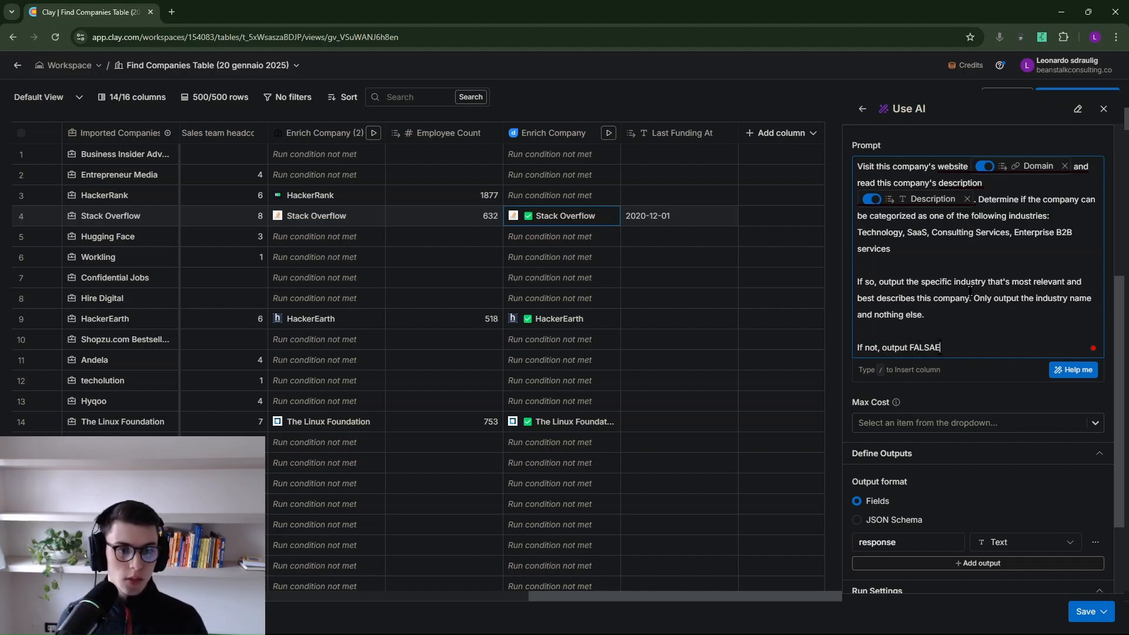
pyautogui.press('BackSpace')
pyautogui.press('BackSpace')
pyautogui.write('E')
# - Set the AI column's run condition to !!{{Last Funding At}}, and save and run the column on the table rows
pyautogui.scroll(-2, 941, 363)
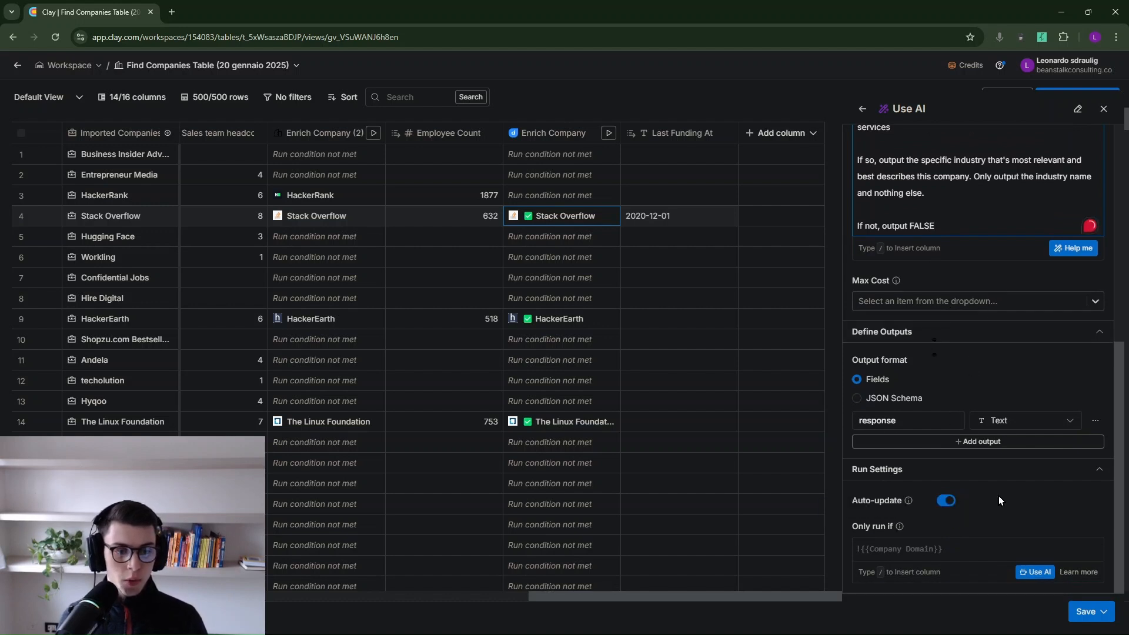
pyautogui.click(911, 551)
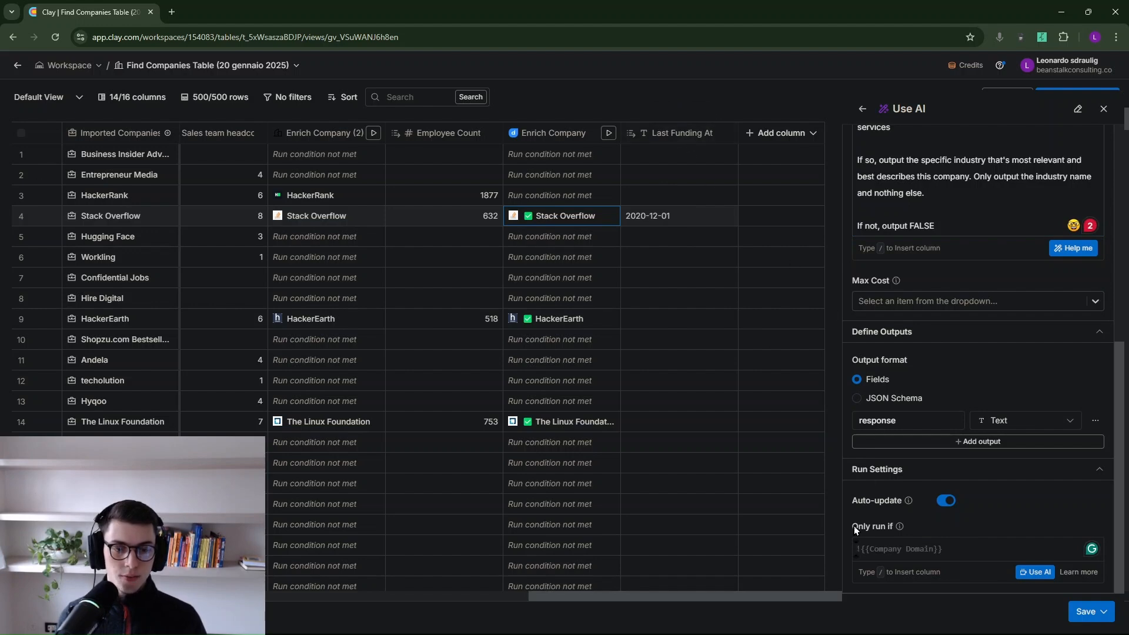
pyautogui.write('!!/')
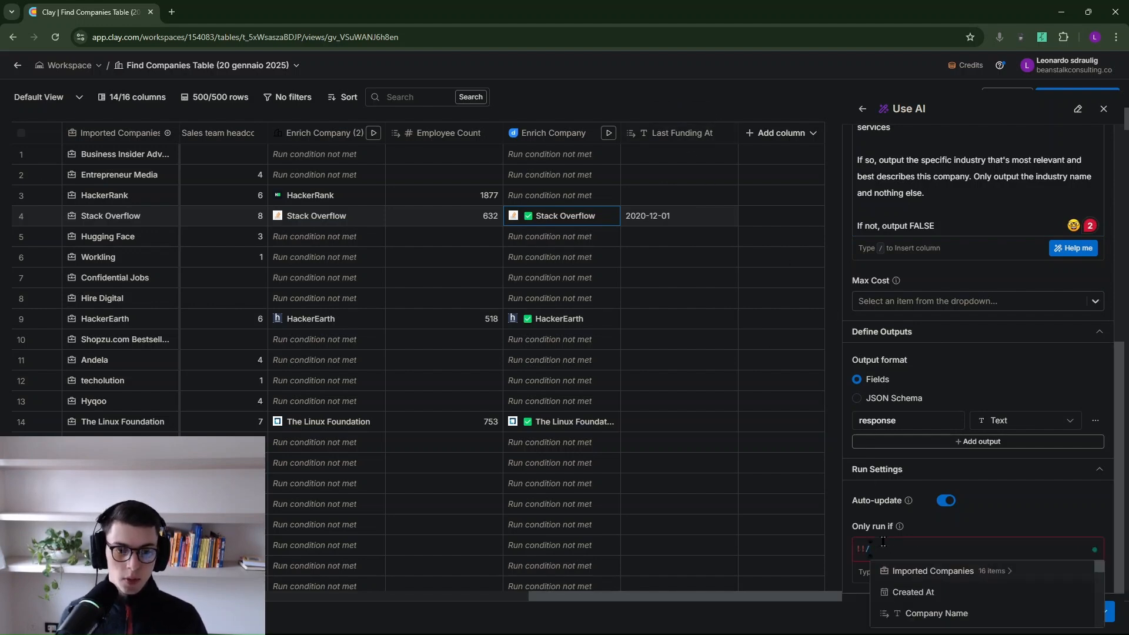
pyautogui.write('Last')
pyautogui.scroll(-1, 962, 584)
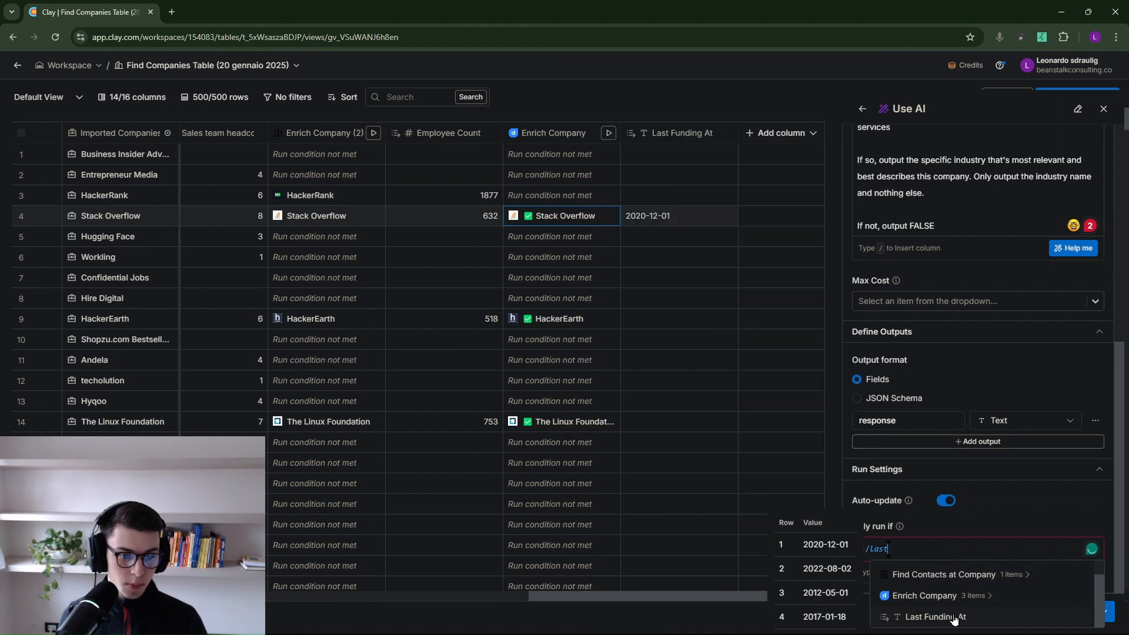
pyautogui.click(936, 616)
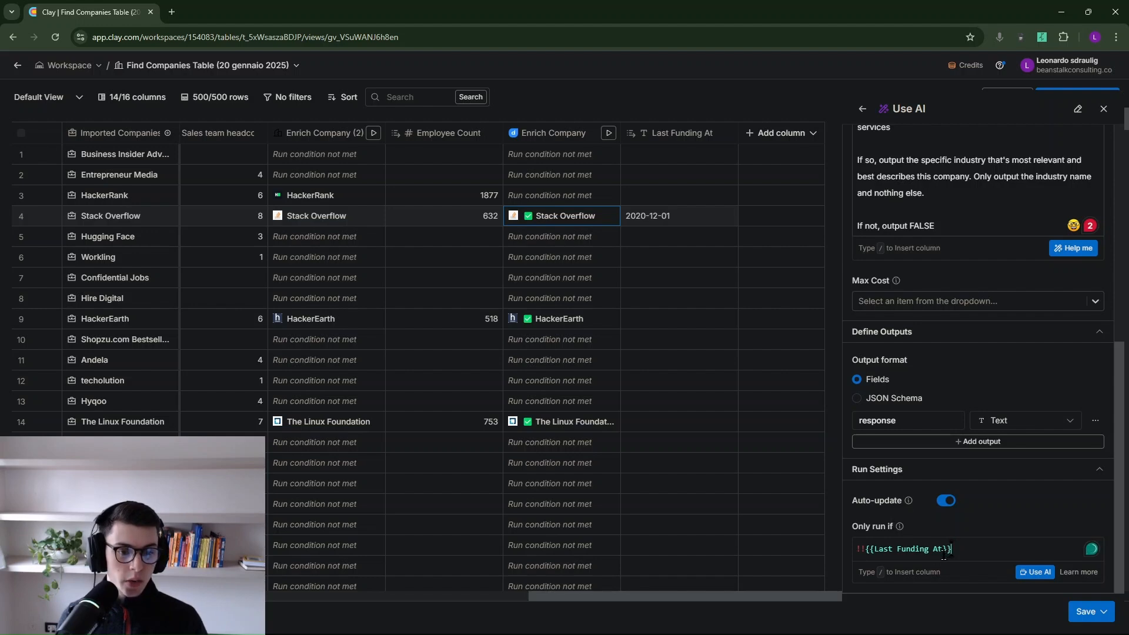
pyautogui.click(1104, 612)
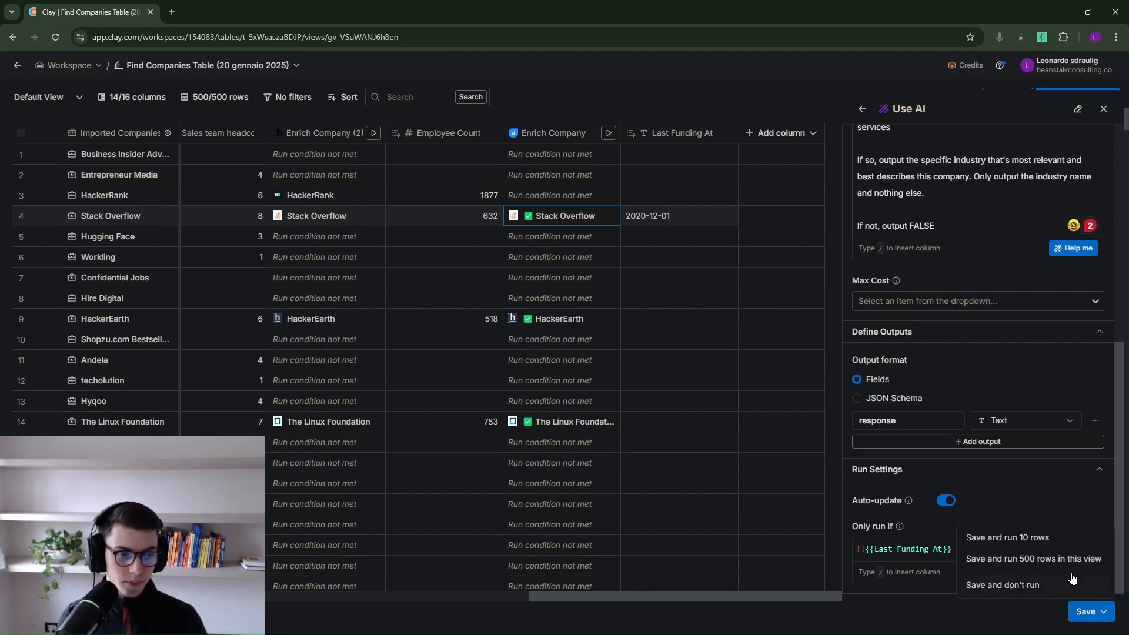
pyautogui.click(1039, 538)
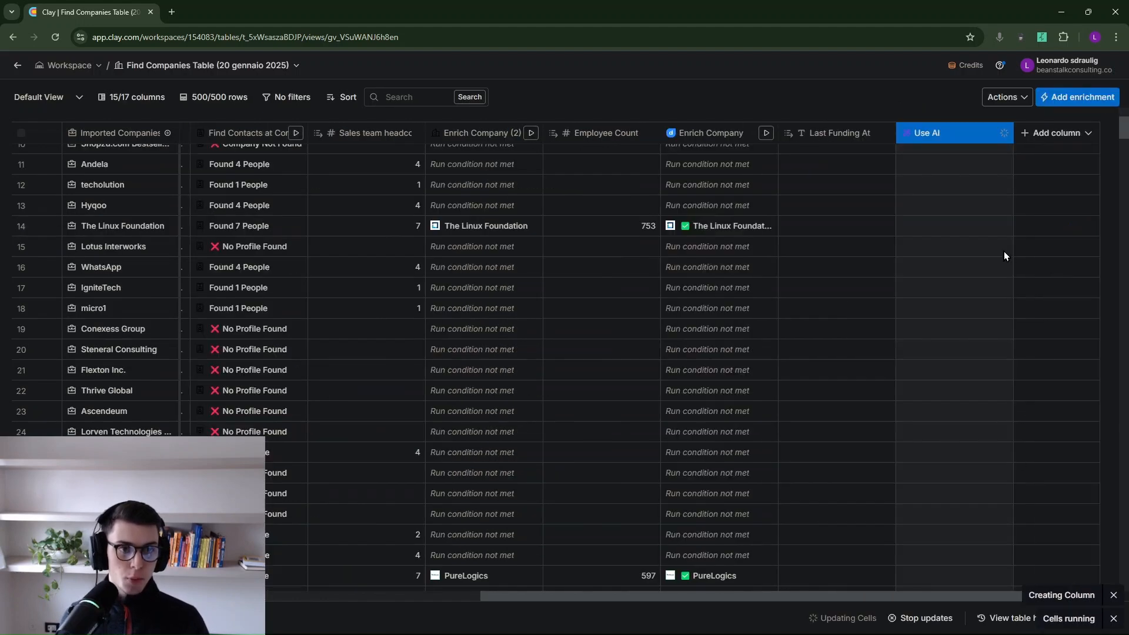
# - Examine the industry classification results across the table rows
pyautogui.scroll(4, 867, 244)
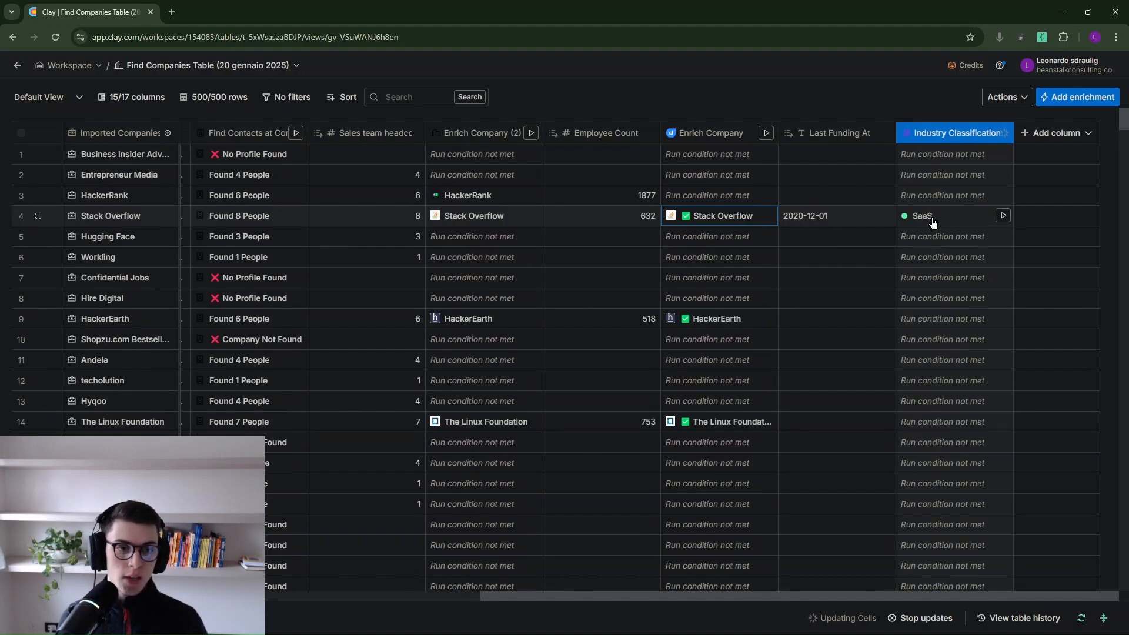
pyautogui.scroll(-10, 932, 221)
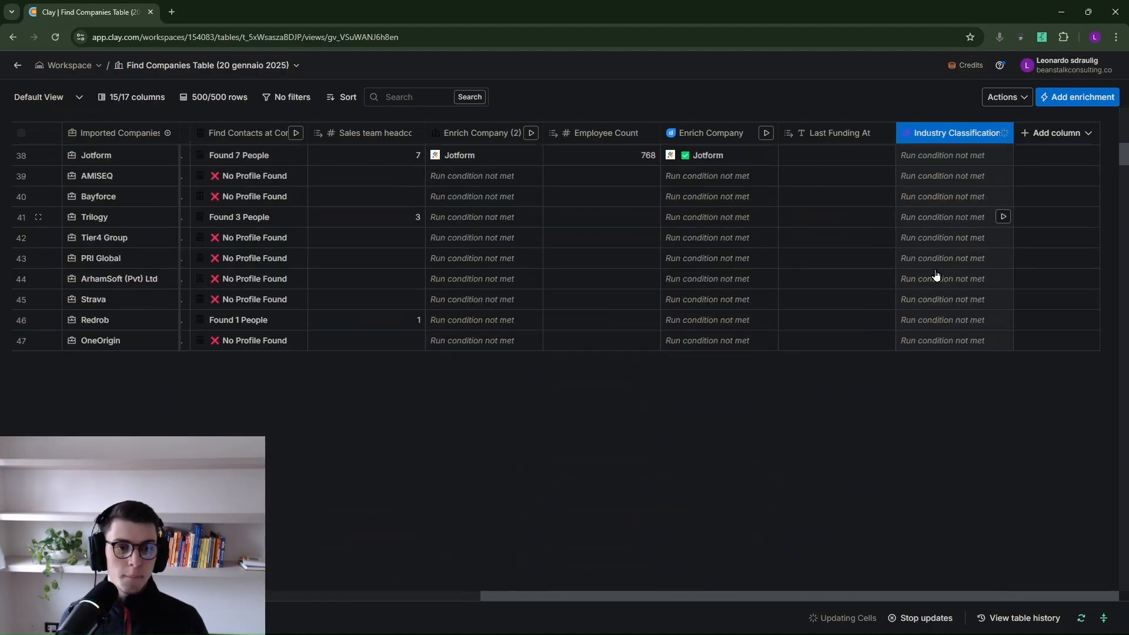
pyautogui.scroll(10, 928, 322)
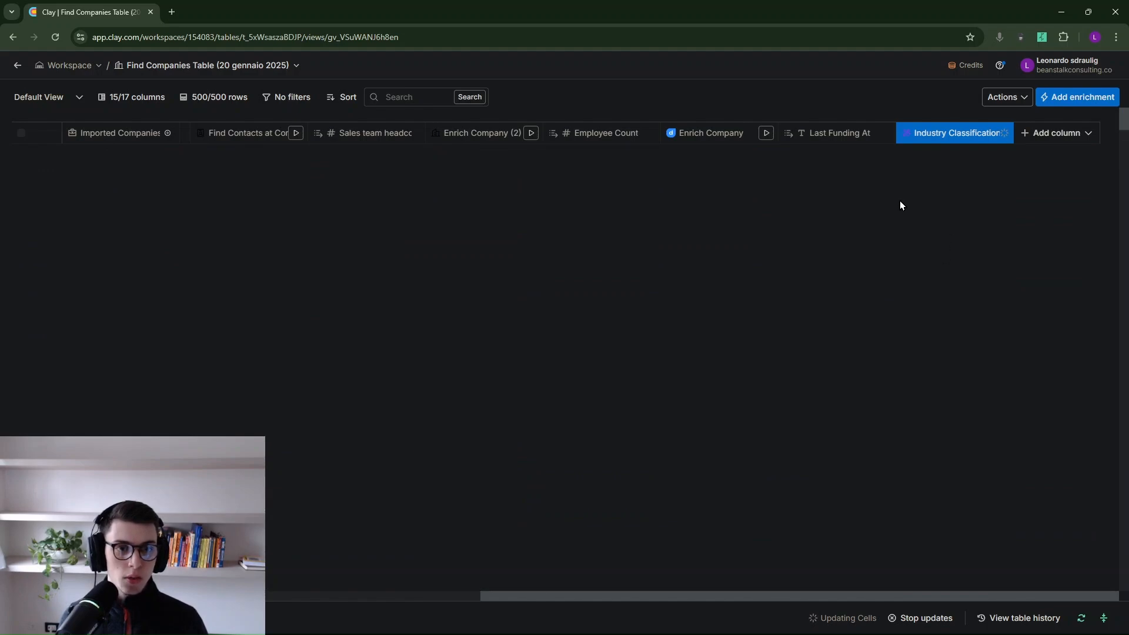
pyautogui.scroll(-3, 1025, 252)
pyautogui.scroll(-5, 1012, 238)
pyautogui.moveTo(1125, 203); pyautogui.dragTo(1120, 321)
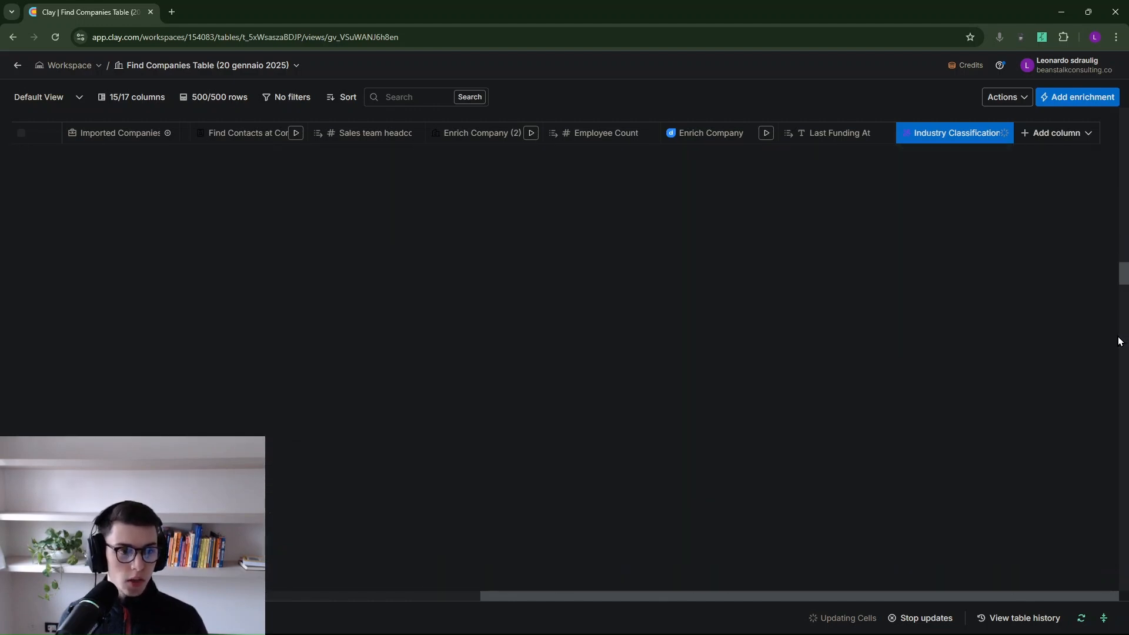
pyautogui.moveTo(1123, 274); pyautogui.dragTo(1121, 340)
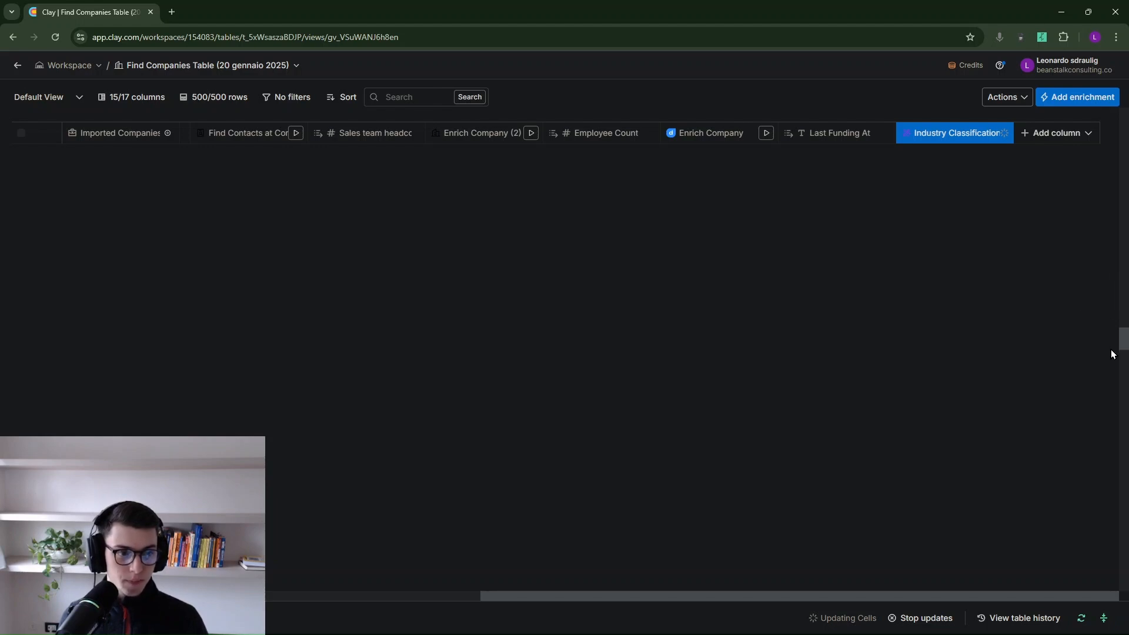
pyautogui.scroll(-2, 941, 283)
pyautogui.moveTo(1123, 347); pyautogui.dragTo(1124, 109)
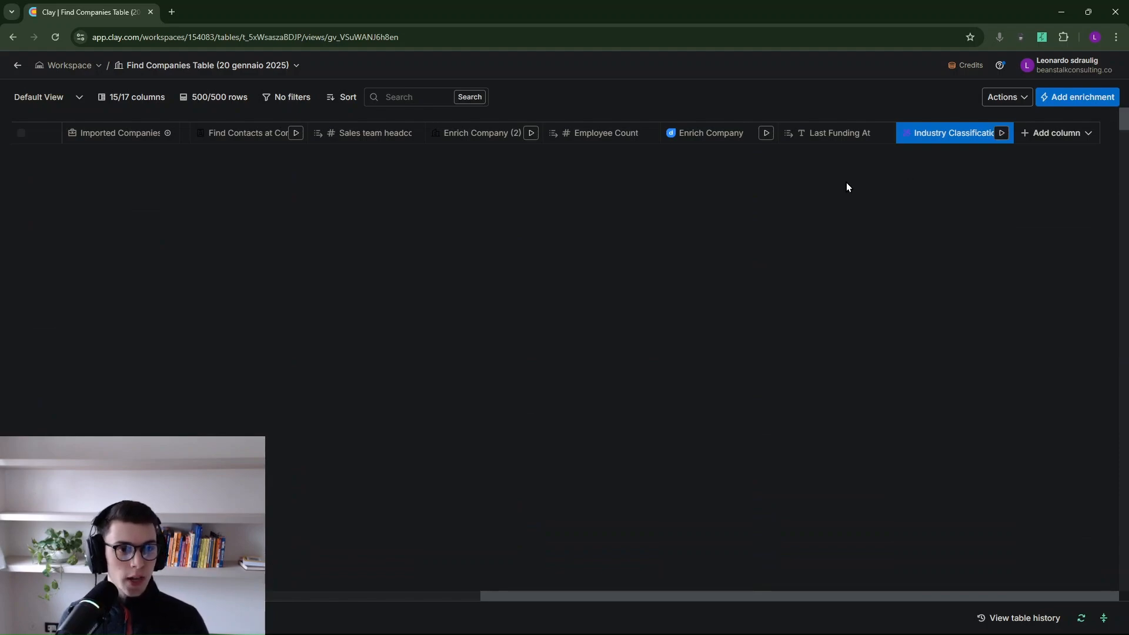
# - Create a new column named Industry from the Response value in Stack Overflow's AI classification result
pyautogui.click(939, 219)
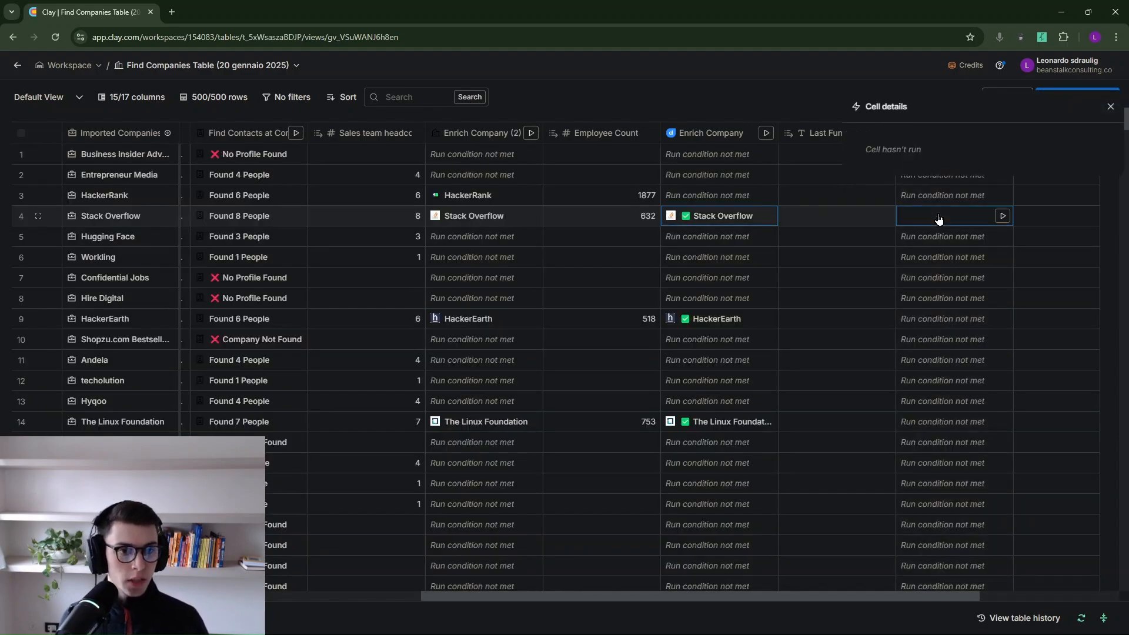
pyautogui.click(1082, 166)
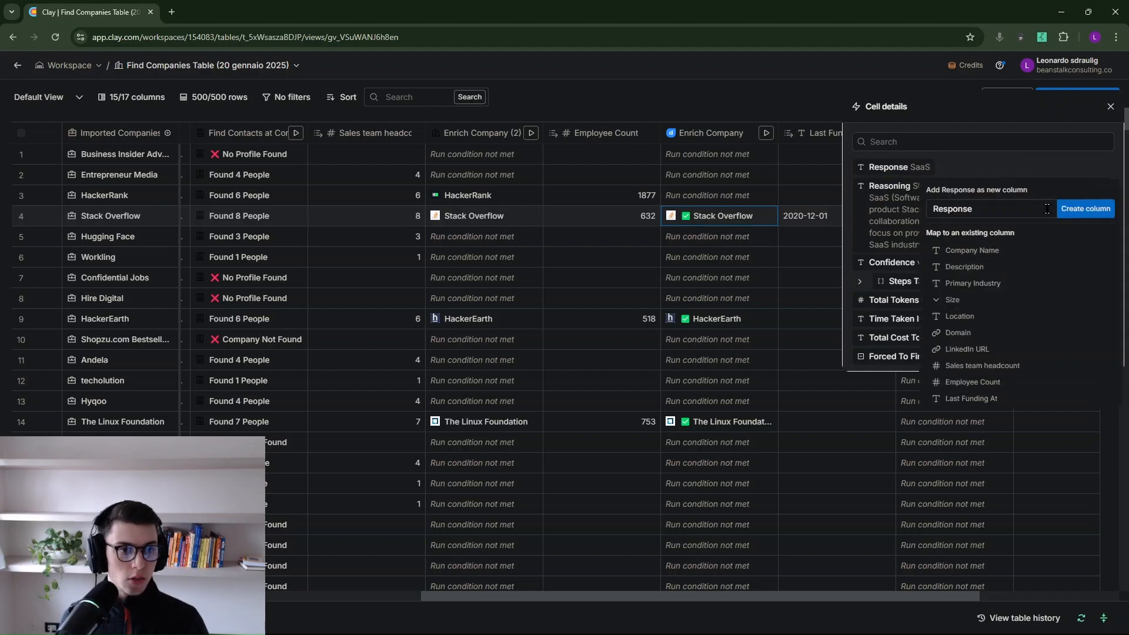
pyautogui.hotkey('ctrl', 'a')
pyautogui.doubleClick(1003, 209)
pyautogui.write('Idu')
pyautogui.write('ustry')
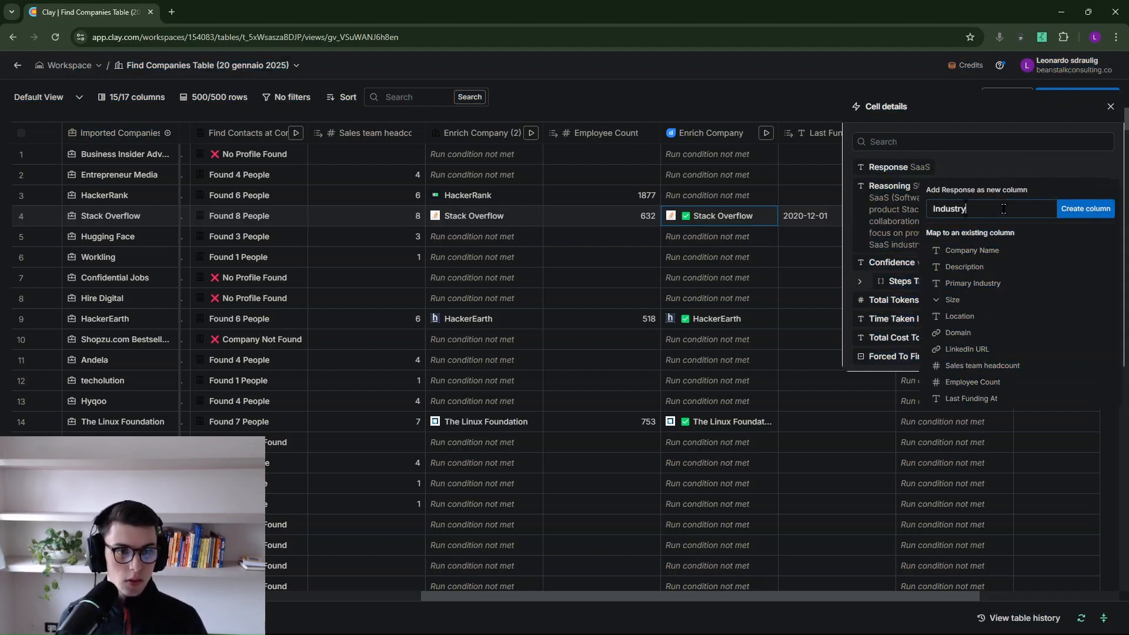
pyautogui.click(1086, 208)
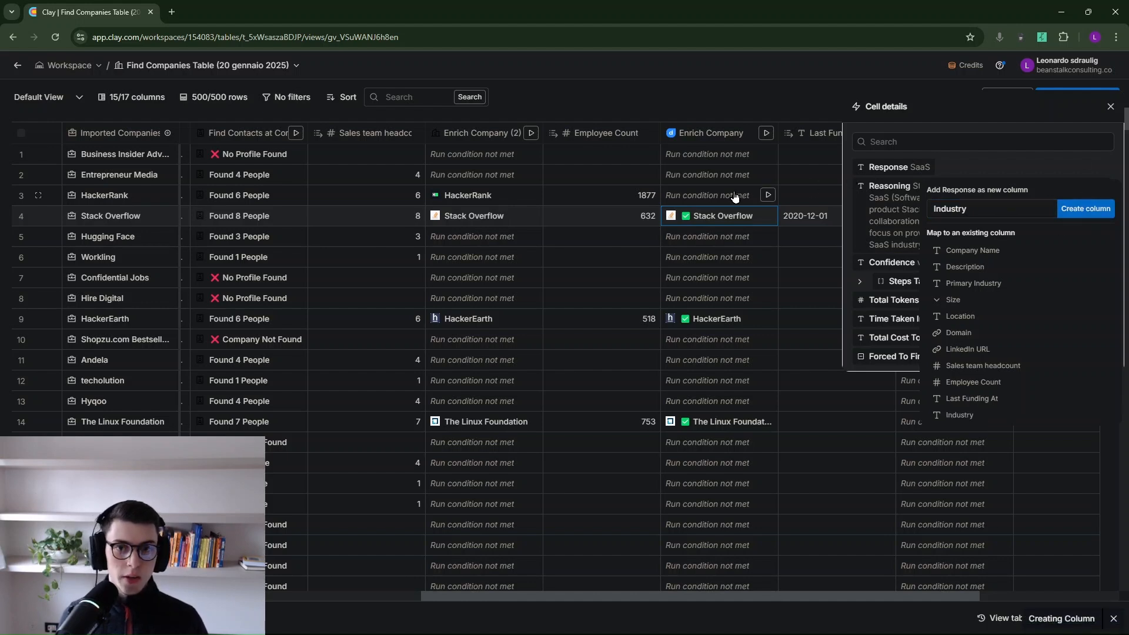
# - Switch to the Miro board to check the CRM qualification criterion, and return to the Clay table
pyautogui.hotkey('alt', 'Tab')
pyautogui.moveTo(673, 340); pyautogui.dragTo(709, 327)
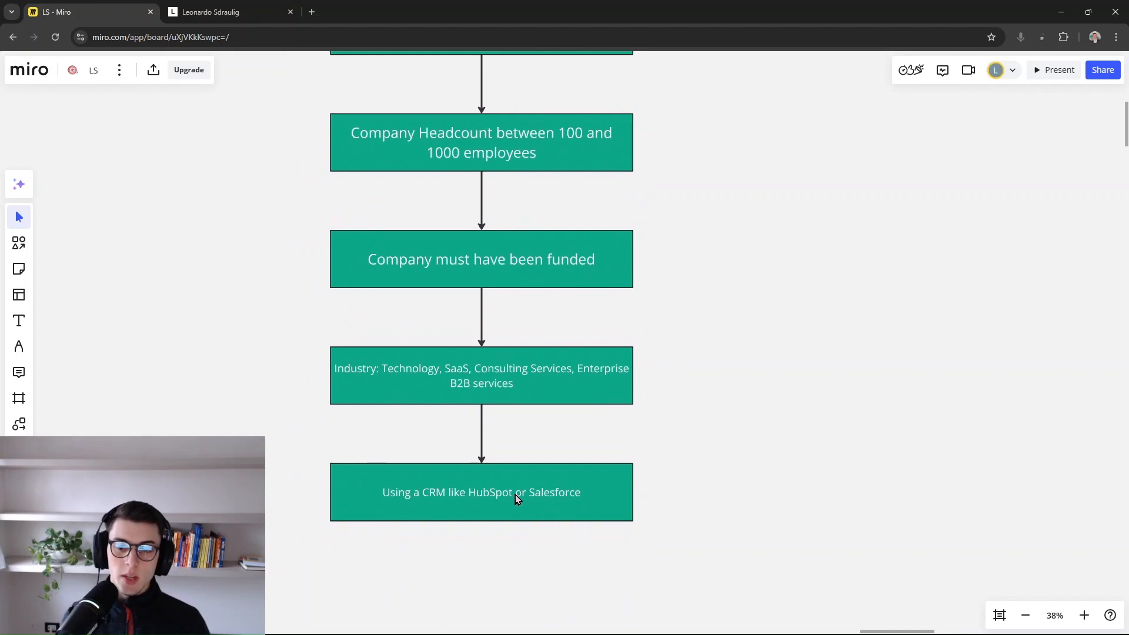
pyautogui.hotkey('alt', 'Tab')
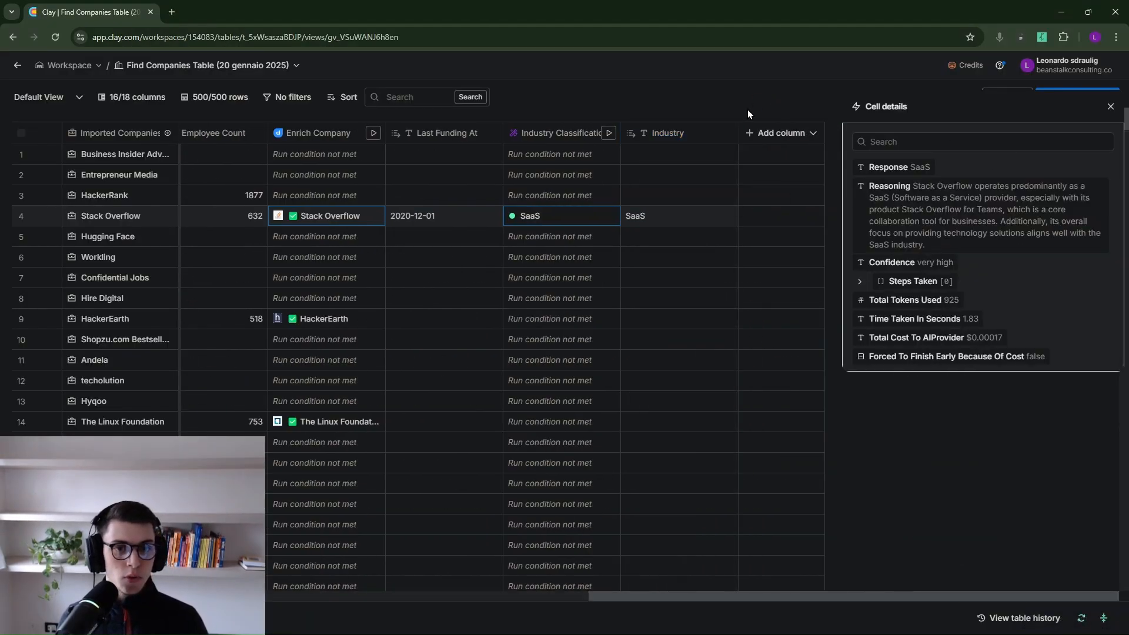
# - Close the cell details, search the enrichments for "buil" and open the setup of BuiltWith's Find Technology Stack
pyautogui.click(1110, 107)
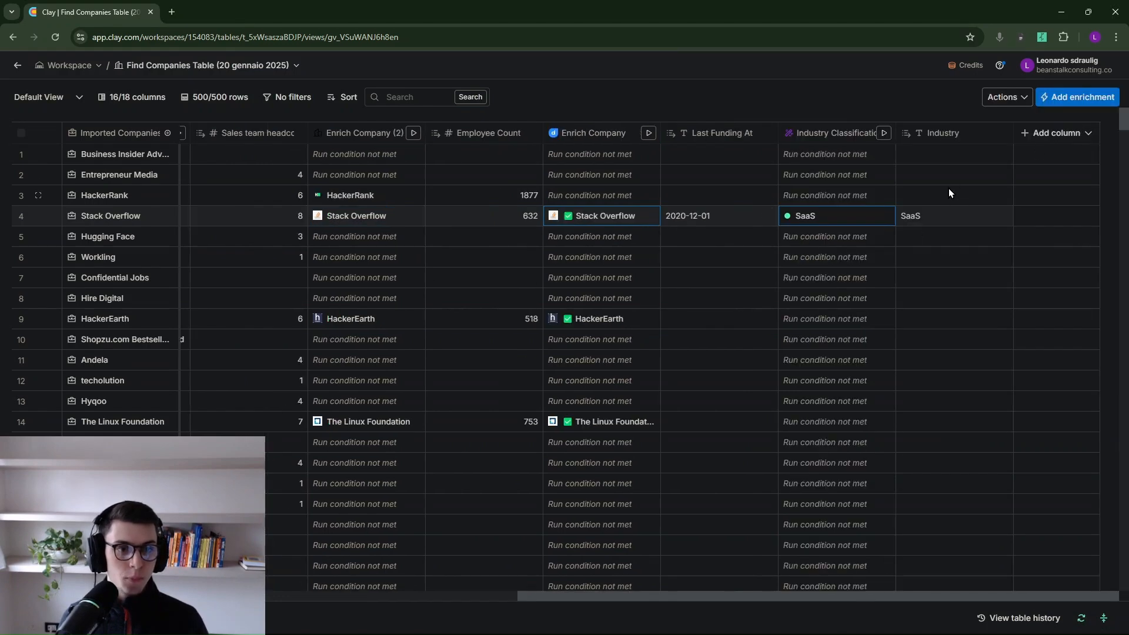
pyautogui.click(1028, 135)
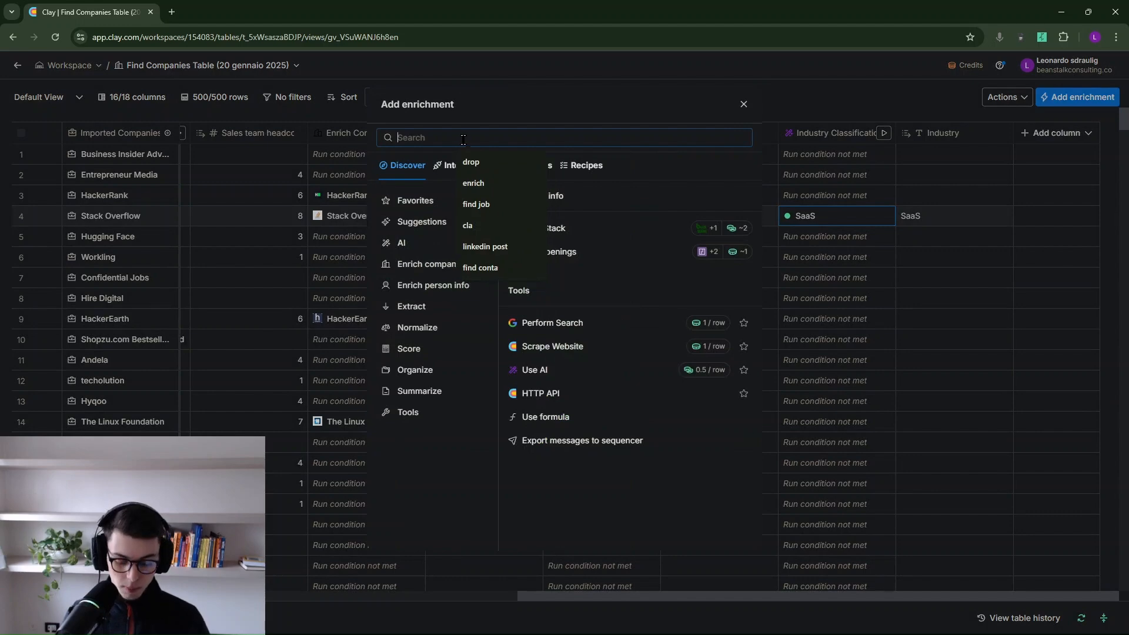
pyautogui.write('buil')
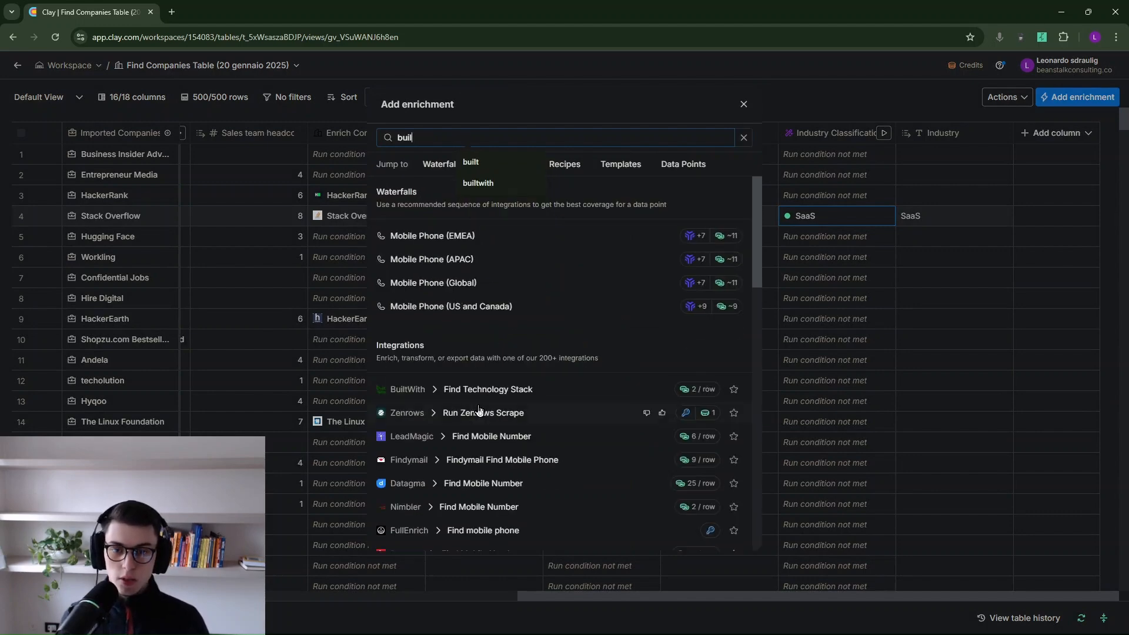
pyautogui.click(472, 394)
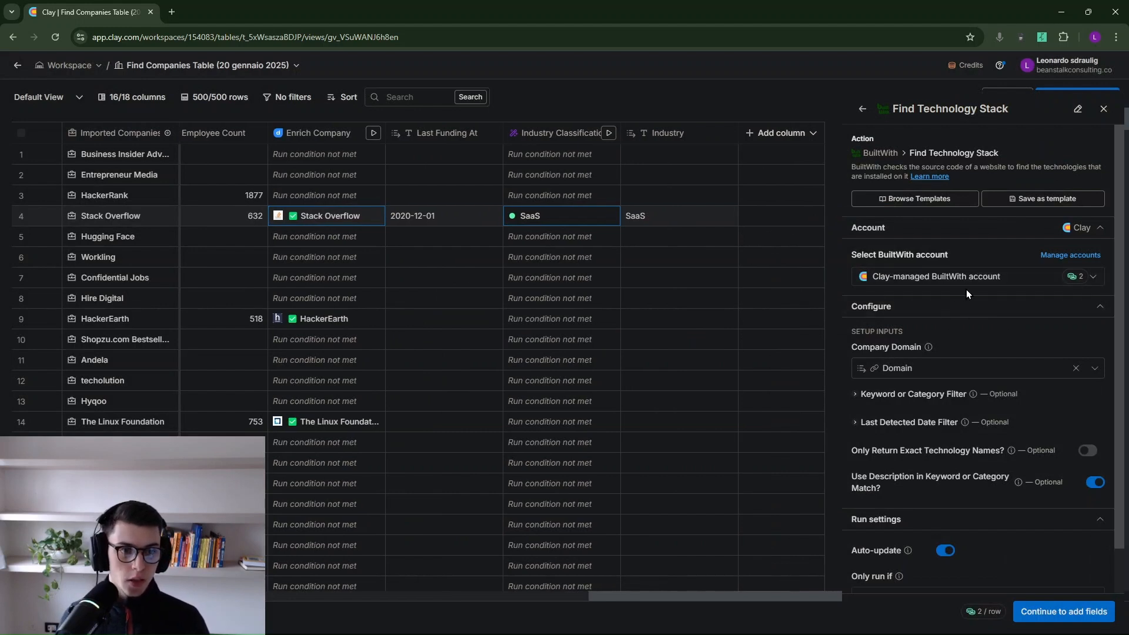
# - Add HubSpot, hubspot, salesforce and Salesforce as values of the Keyword or Category Filter
pyautogui.scroll(-2, 964, 289)
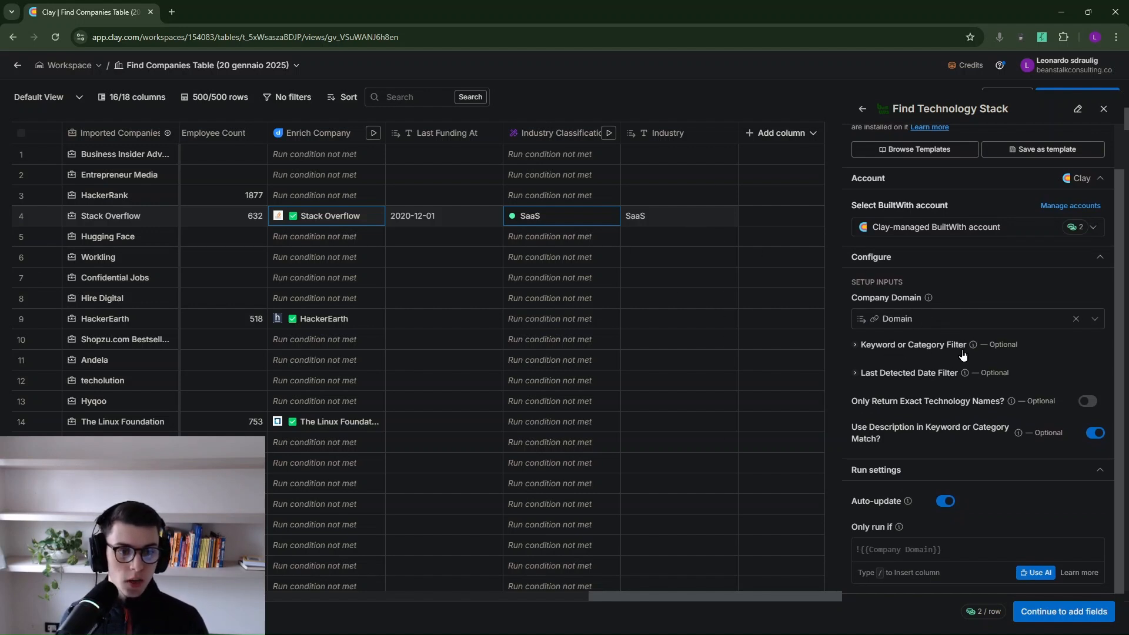
pyautogui.click(914, 348)
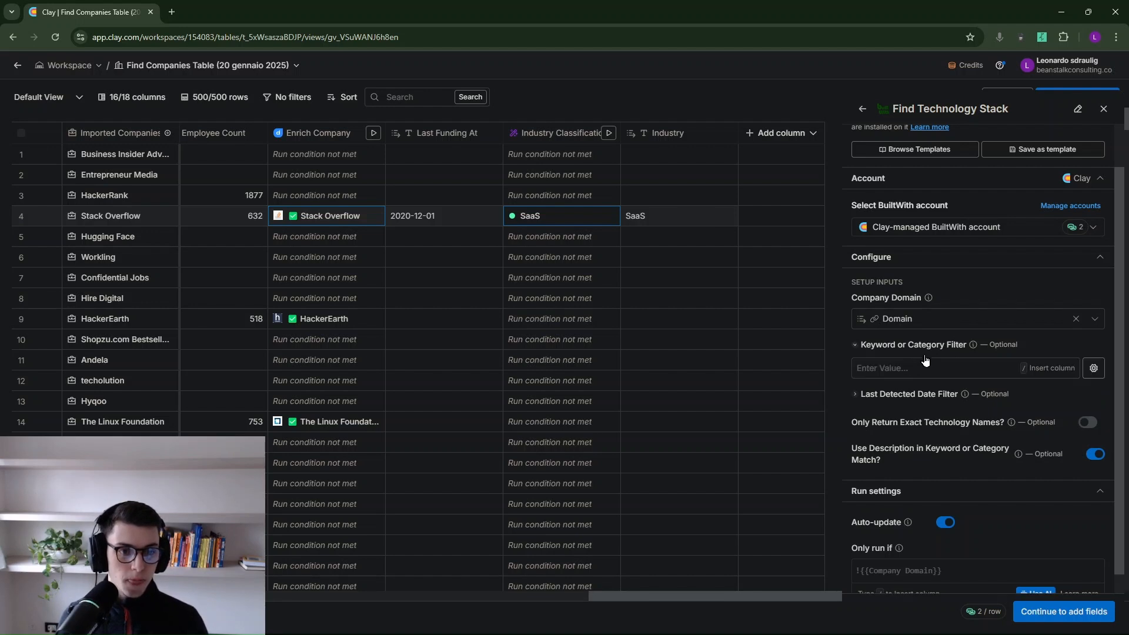
pyautogui.write('HubSpot')
pyautogui.press('Return')
pyautogui.write('hubspot')
pyautogui.press('Return')
pyautogui.write('salesforce')
pyautogui.press('Return')
pyautogui.write('Salesforce')
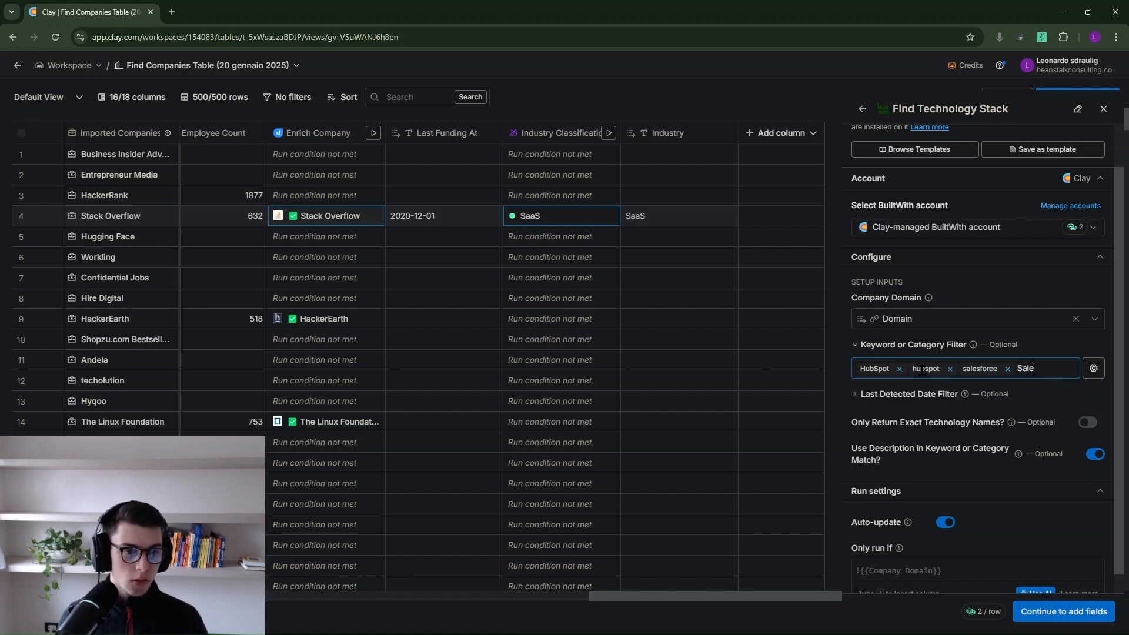
pyautogui.press('Return')
pyautogui.scroll(-1, 968, 341)
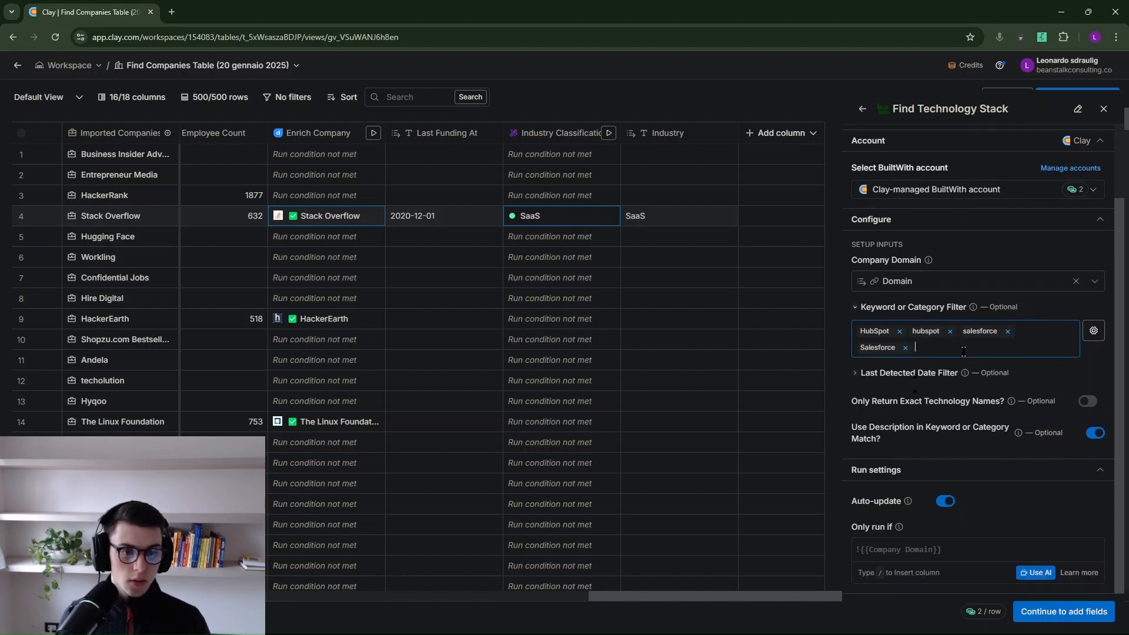
pyautogui.click(900, 549)
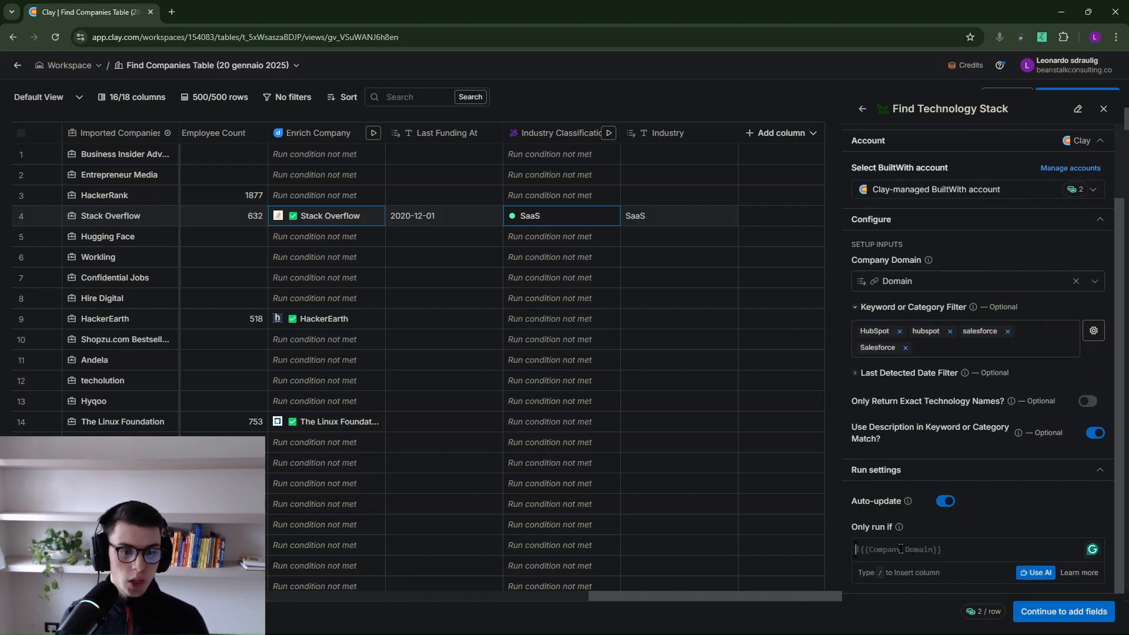
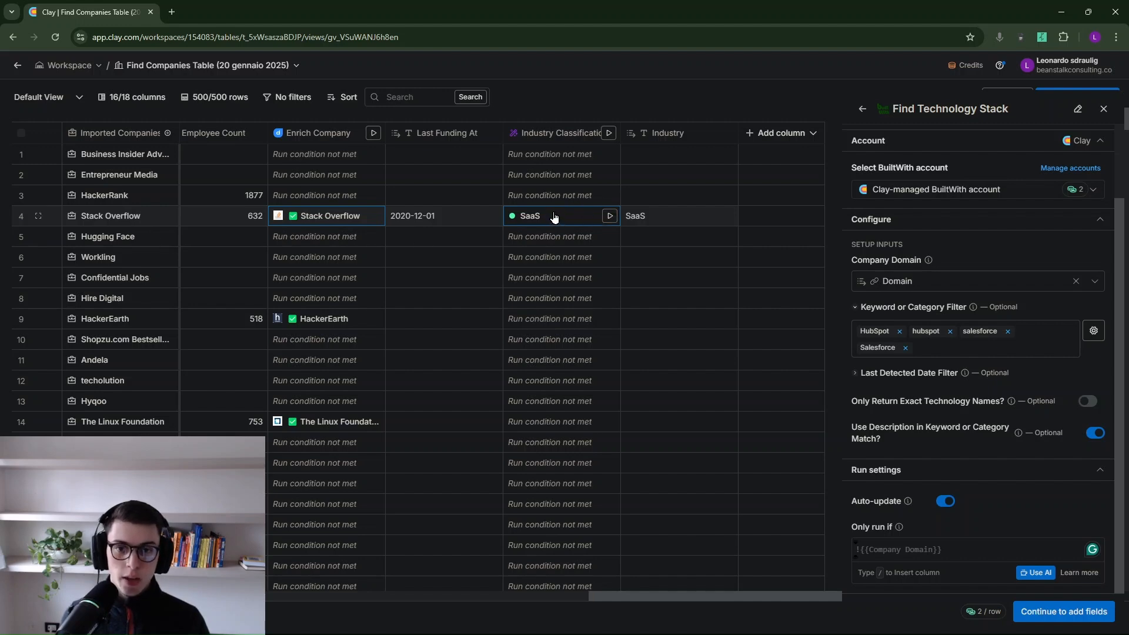
pyautogui.click(1035, 573)
pyautogui.click(406, 239)
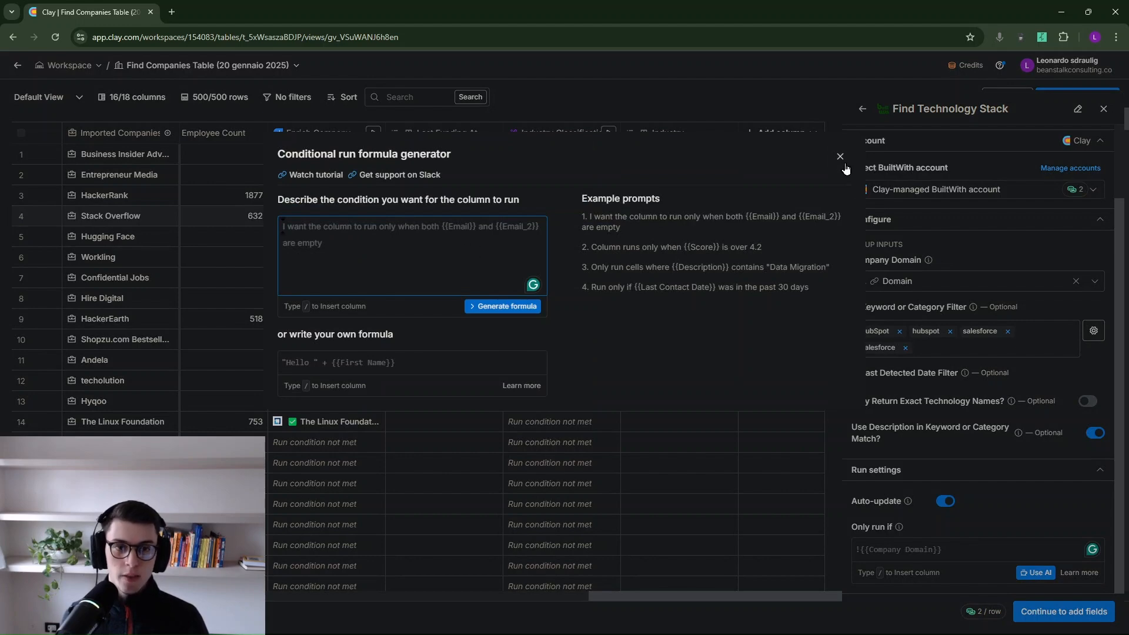
pyautogui.click(840, 157)
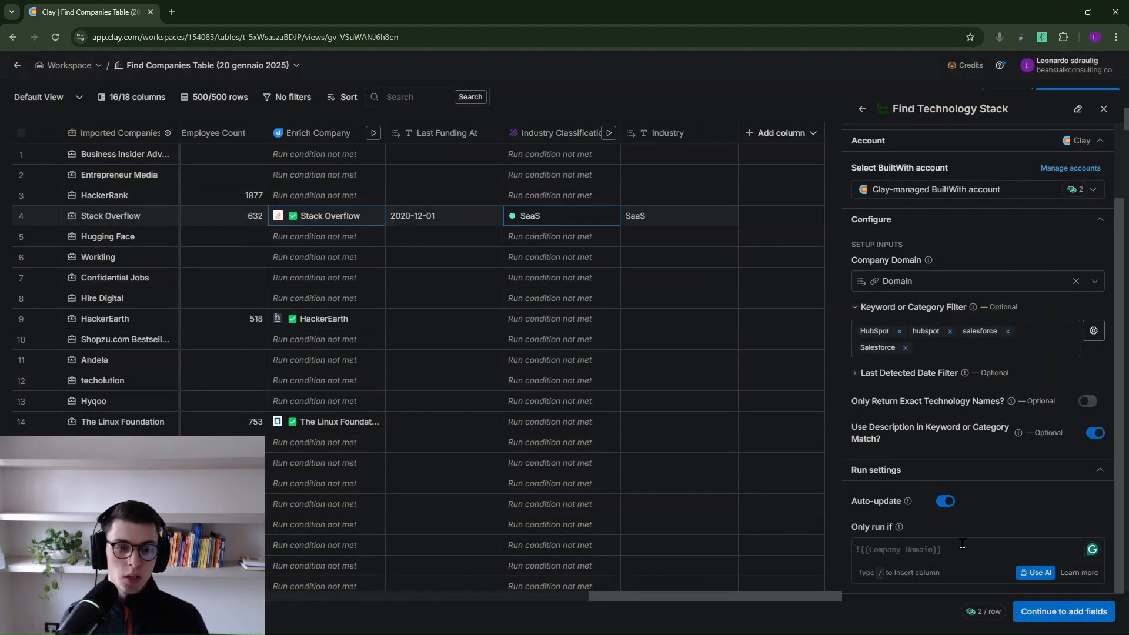
# - Generate and save an AI run condition: only run if the Industry column is not empty and is not equal to "FALSE"
pyautogui.click(1035, 573)
pyautogui.write('only run if /')
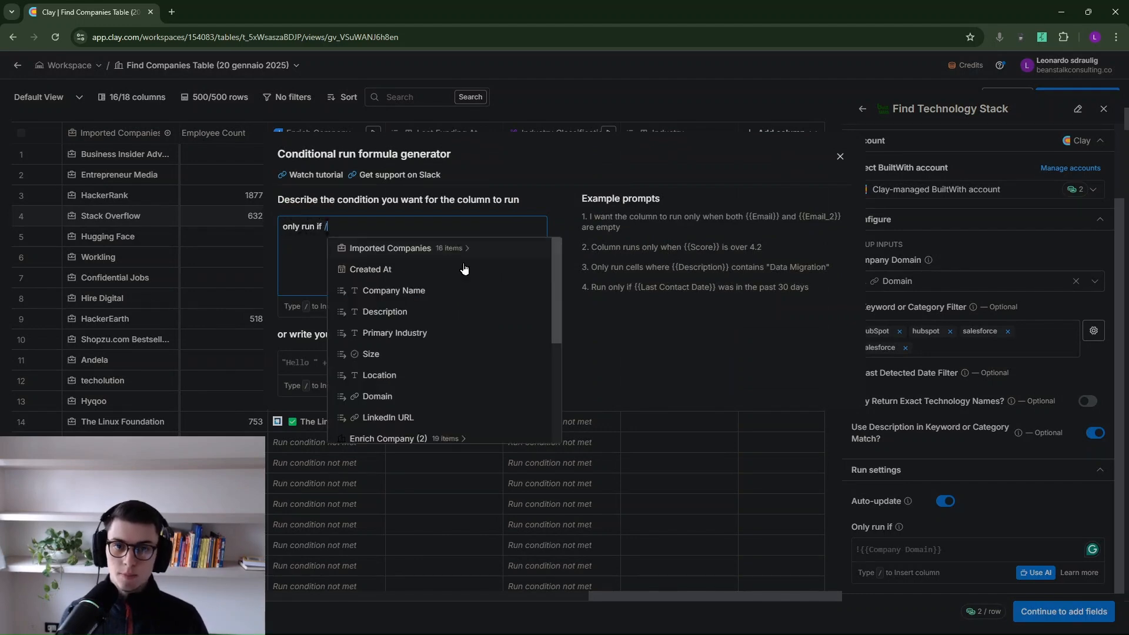
pyautogui.write('indu')
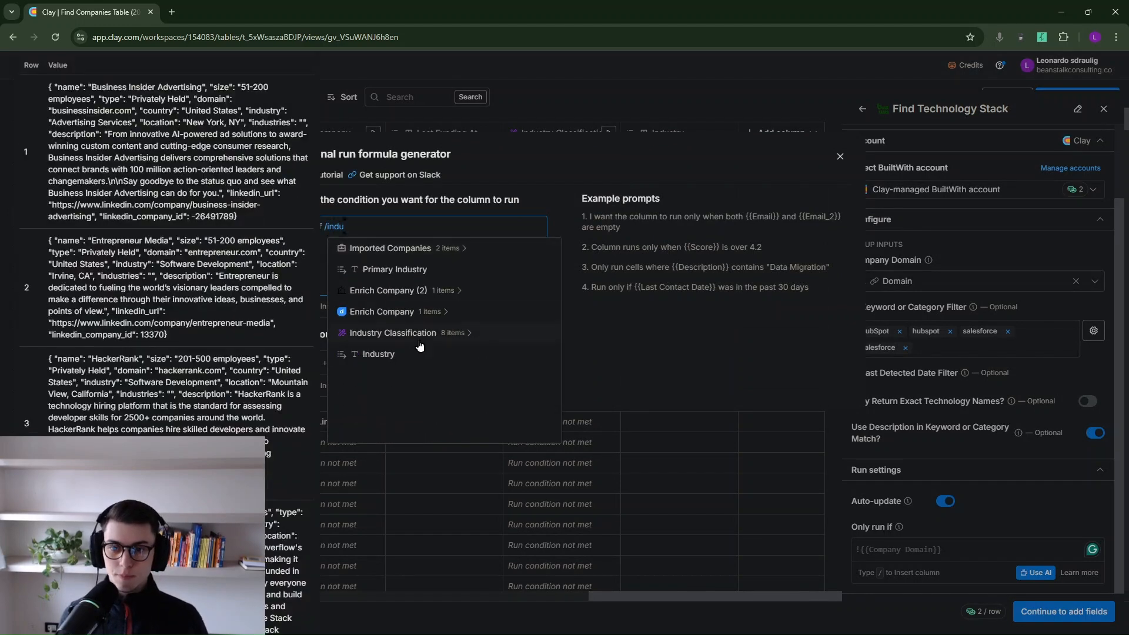
pyautogui.click(403, 348)
pyautogui.write('is not e')
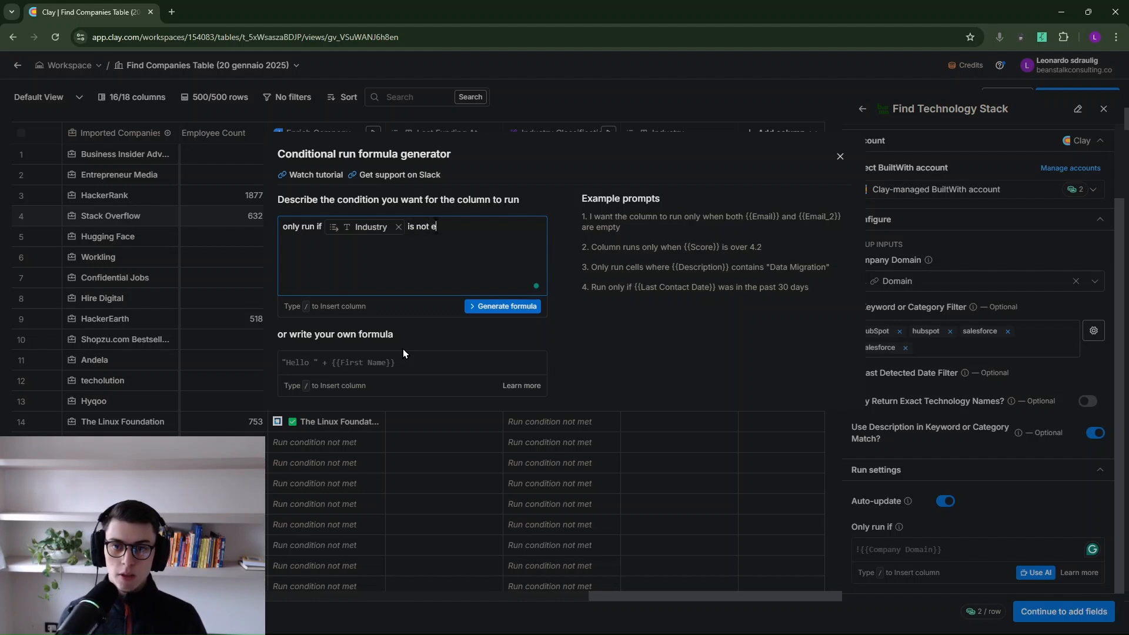
pyautogui.write('mpty and is not ')
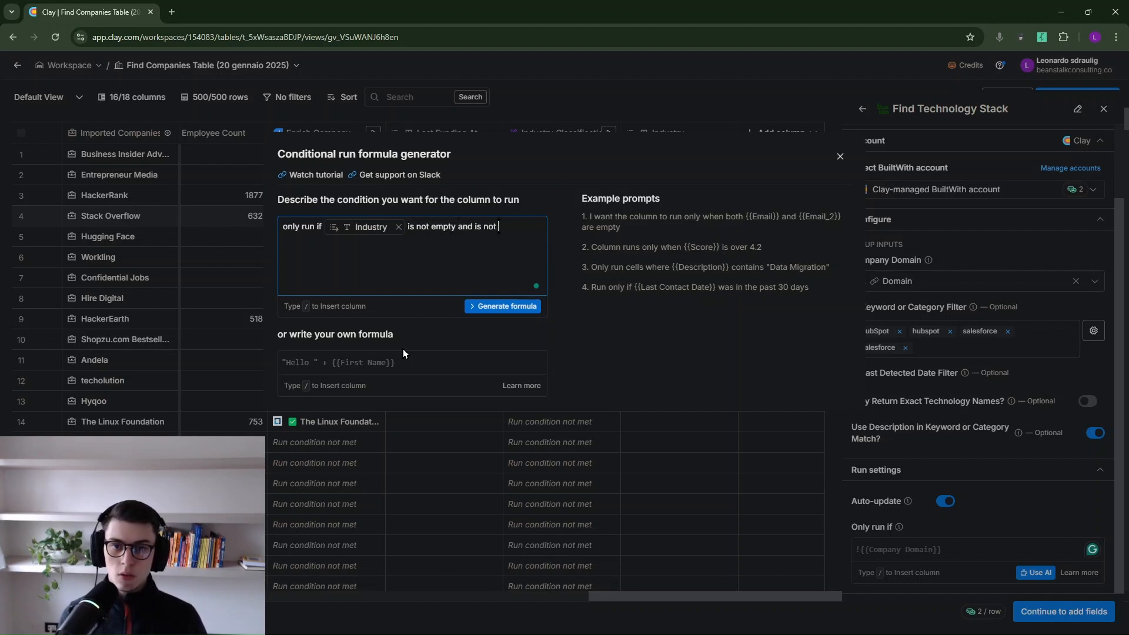
pyautogui.write('equal to "FALSE')
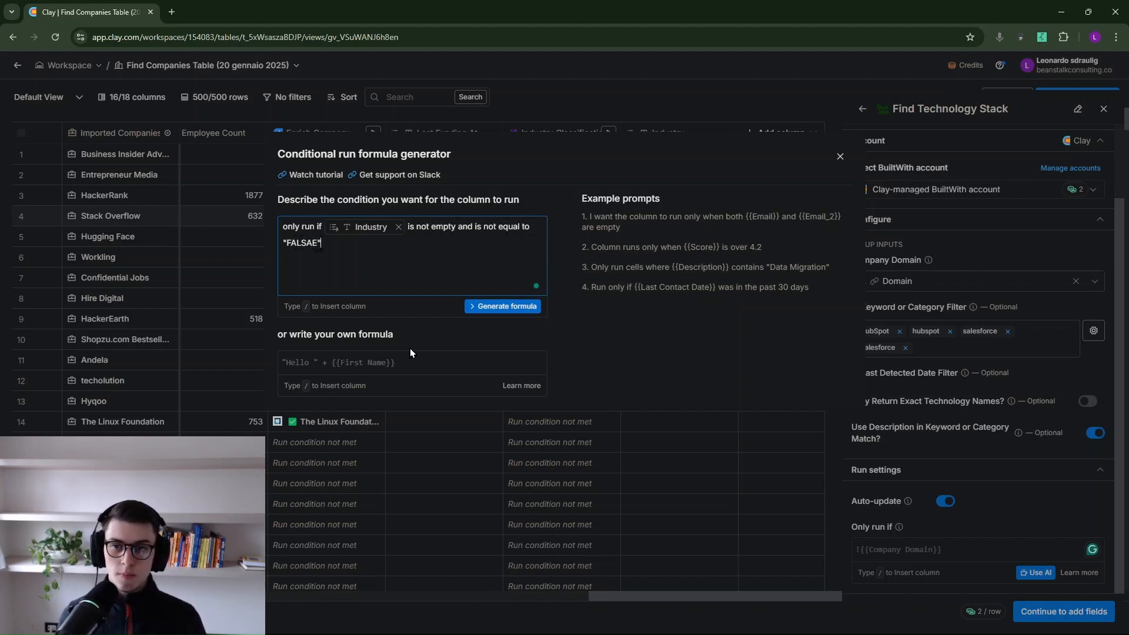
pyautogui.write('"')
pyautogui.click(470, 304)
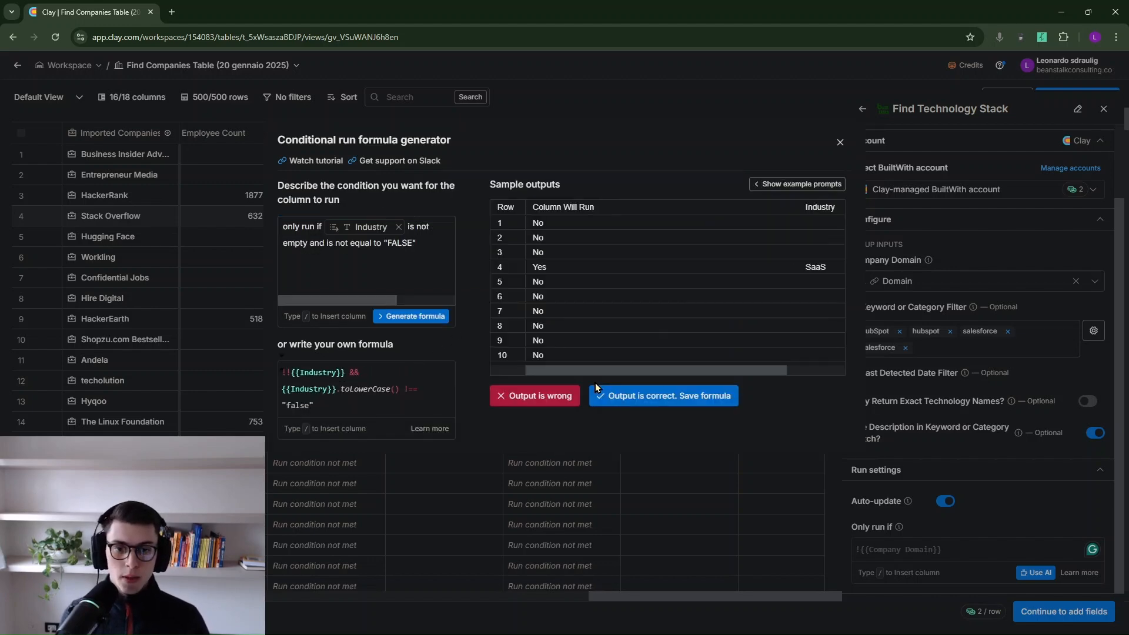
pyautogui.click(676, 396)
# - Continue to the output fields, add Technologies Found as a column, and save and run the technology stack enrichment
pyautogui.click(1035, 612)
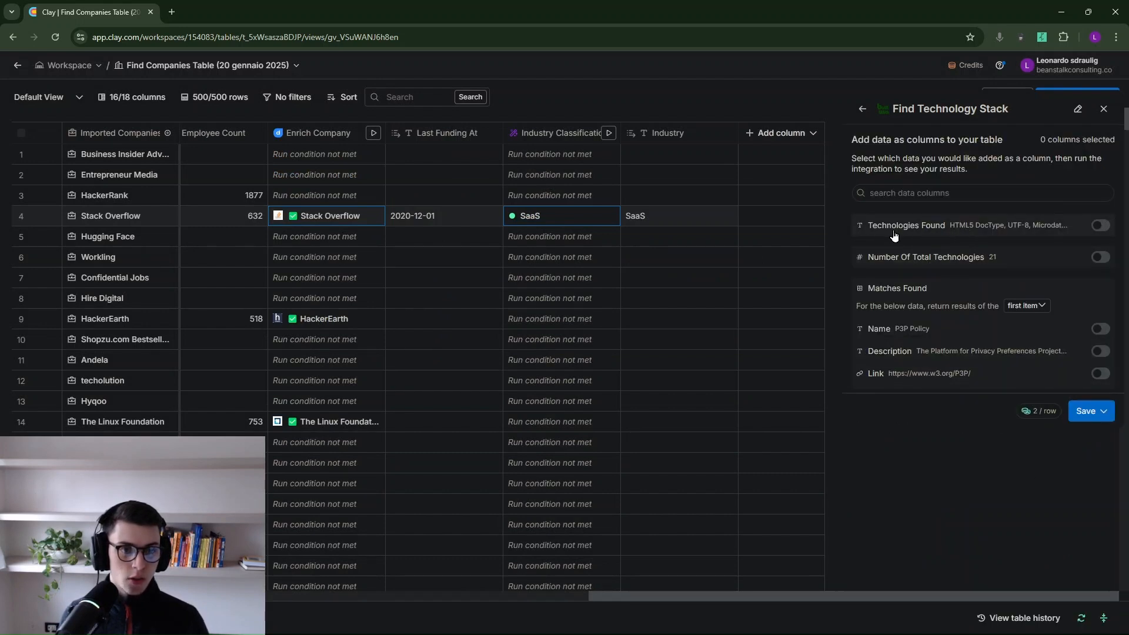
pyautogui.click(1097, 226)
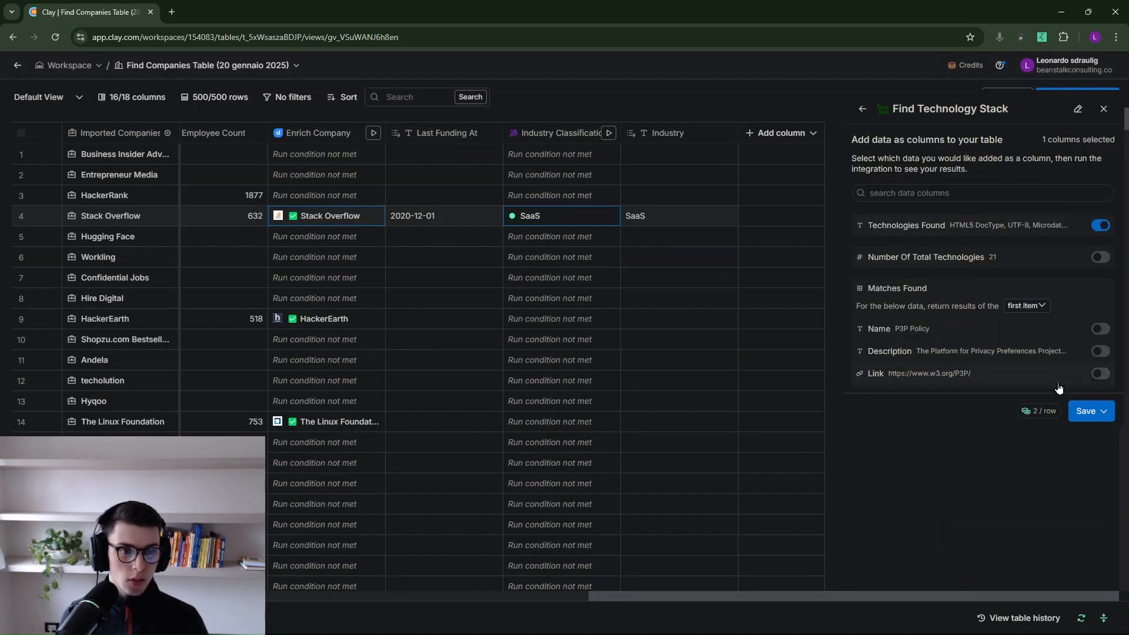
pyautogui.click(1103, 411)
pyautogui.click(1102, 412)
pyautogui.click(1102, 411)
pyautogui.click(975, 462)
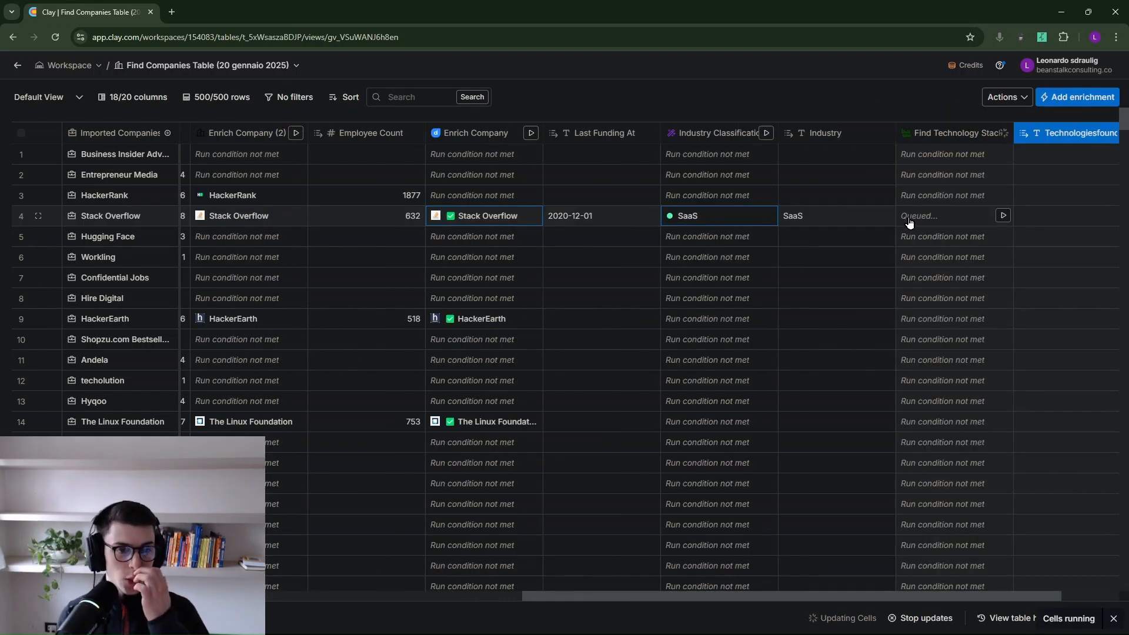
# - Look through the technology stack results and read the cell details of Cybrary's keyword matches
pyautogui.hscroll(2, 899, 215)
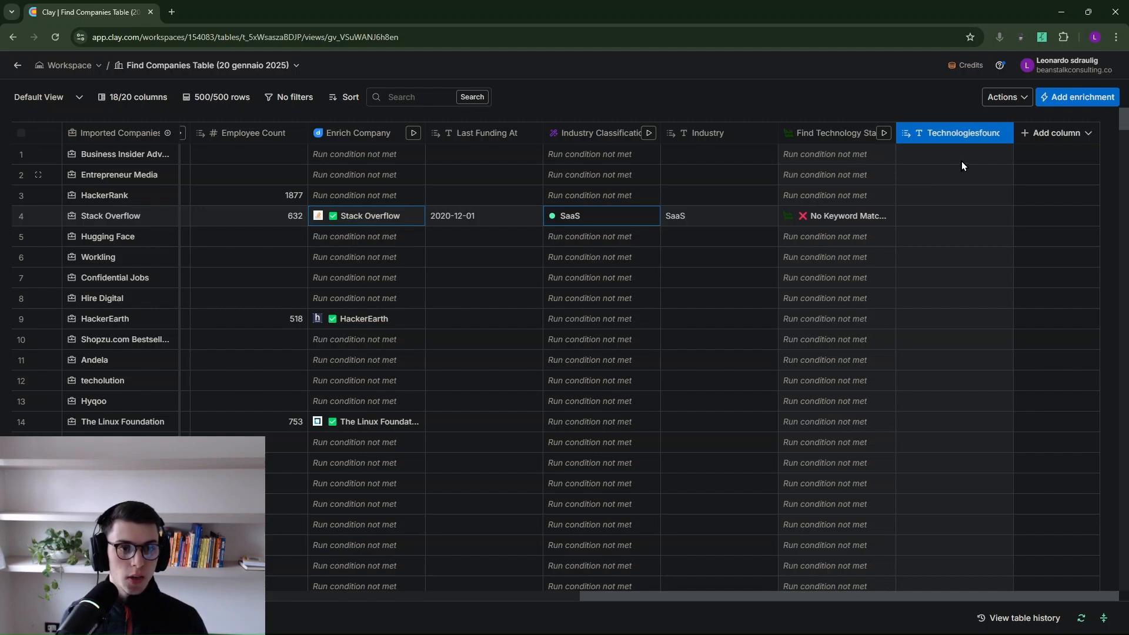
pyautogui.scroll(-7, 947, 252)
pyautogui.scroll(7, 975, 301)
pyautogui.scroll(9, 995, 355)
pyautogui.scroll(-7, 1064, 218)
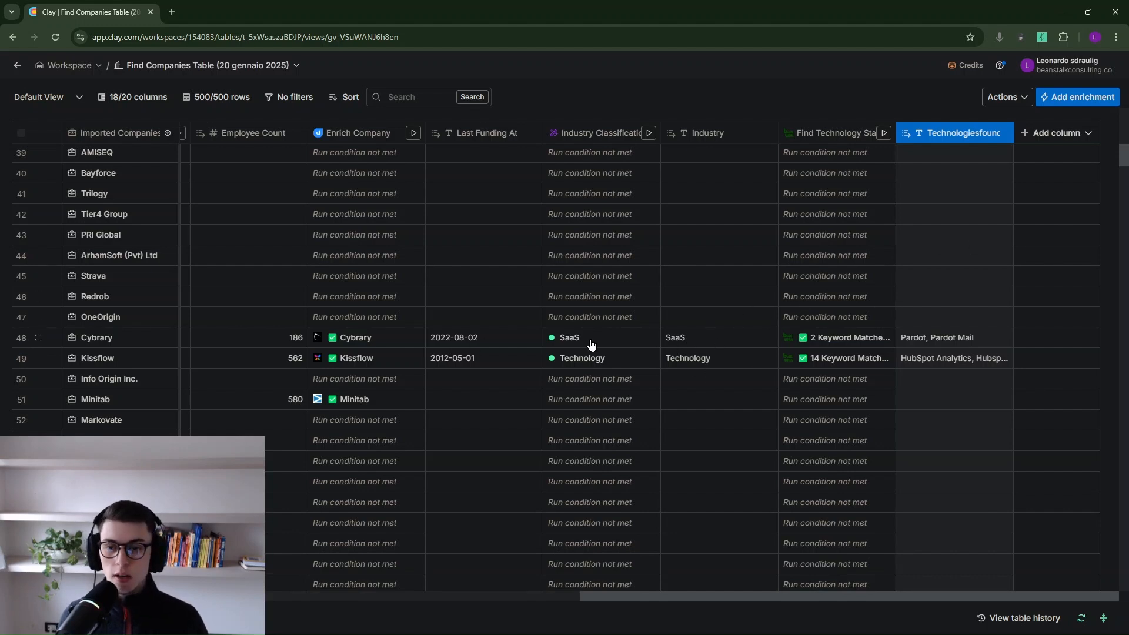
pyautogui.click(842, 340)
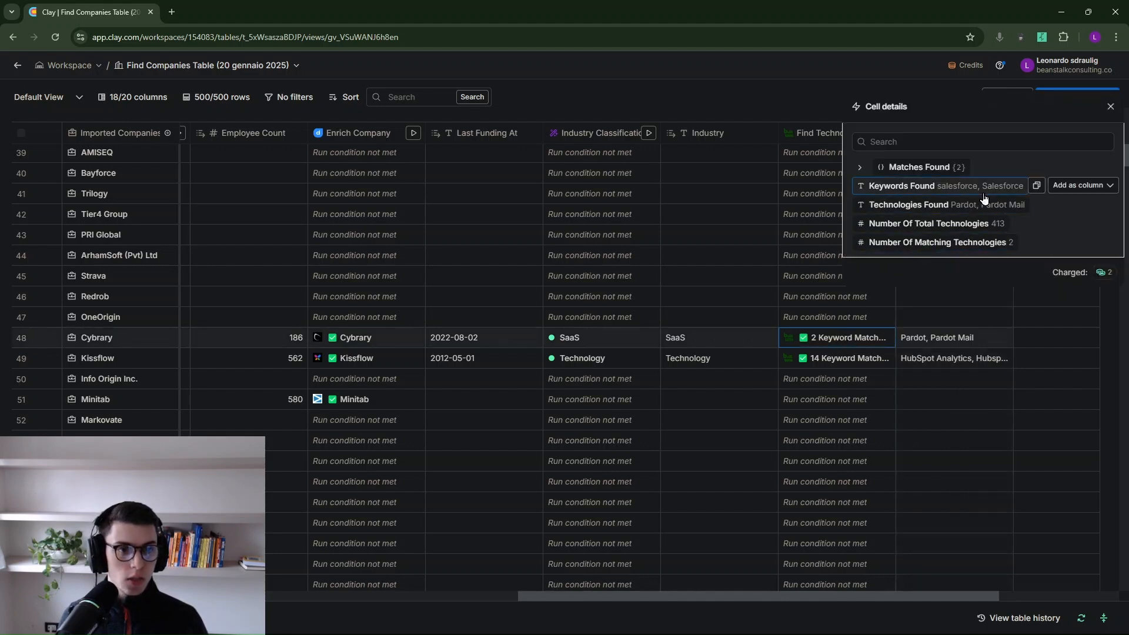
pyautogui.click(1110, 107)
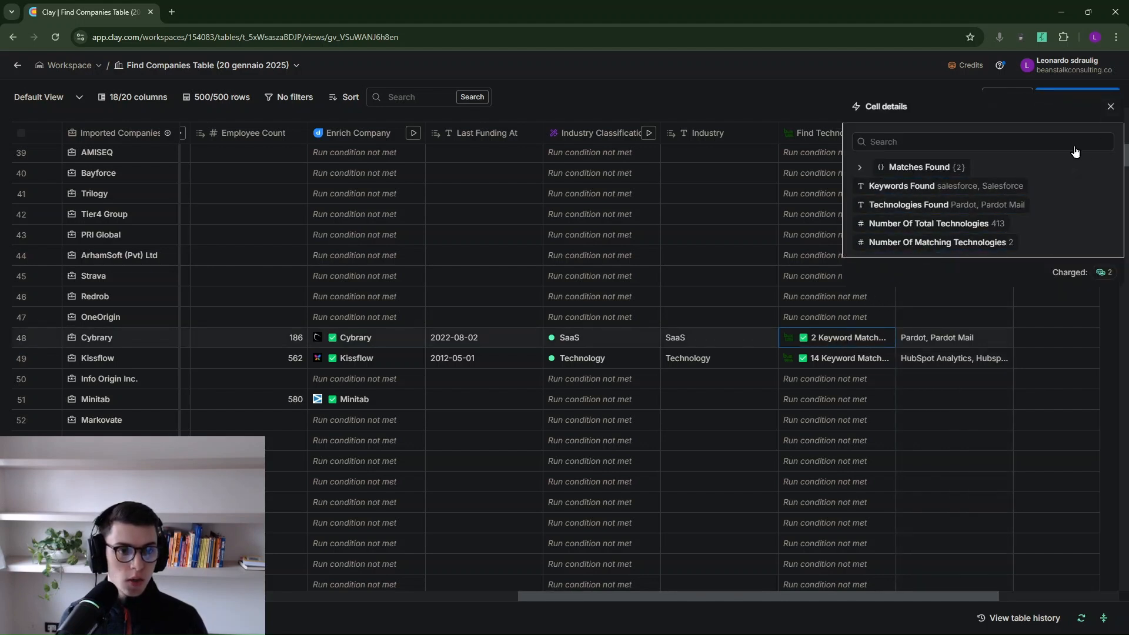
# - Compare Cybrary's value in the technologies column with the Keywords Found entry in its cell details
pyautogui.doubleClick(950, 334)
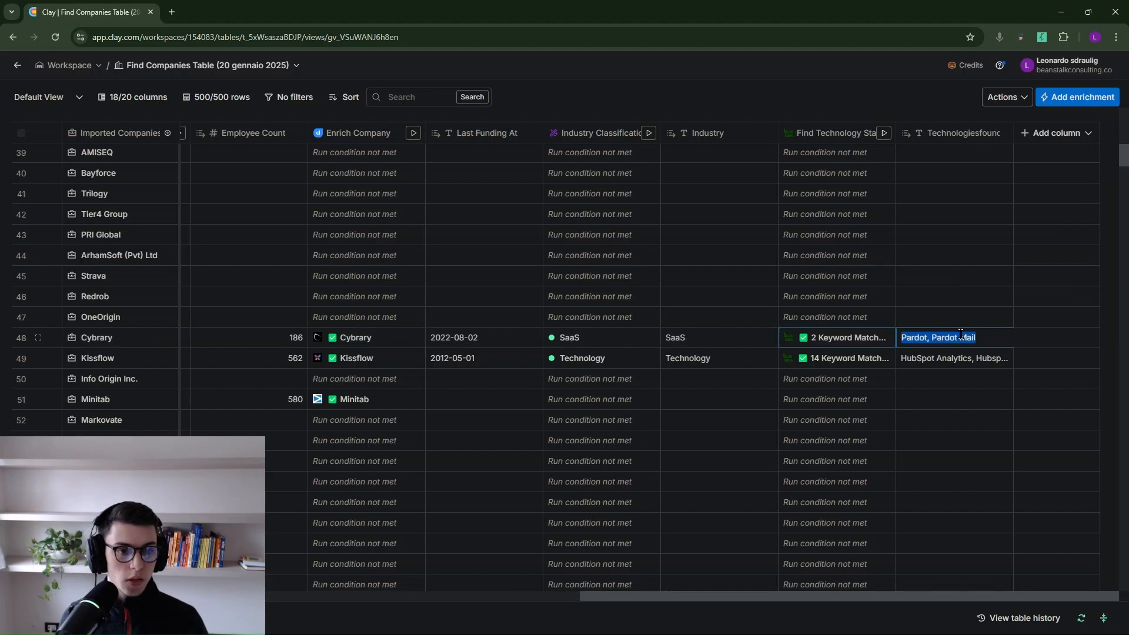
pyautogui.click(964, 139)
pyautogui.click(830, 111)
pyautogui.click(838, 341)
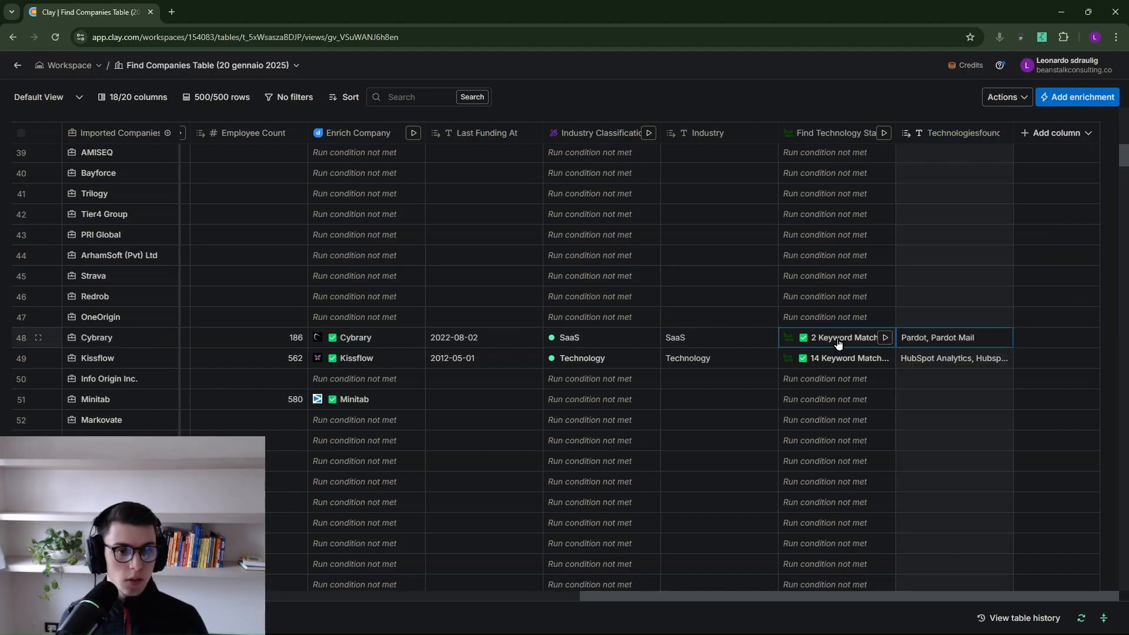
pyautogui.moveTo(941, 207)
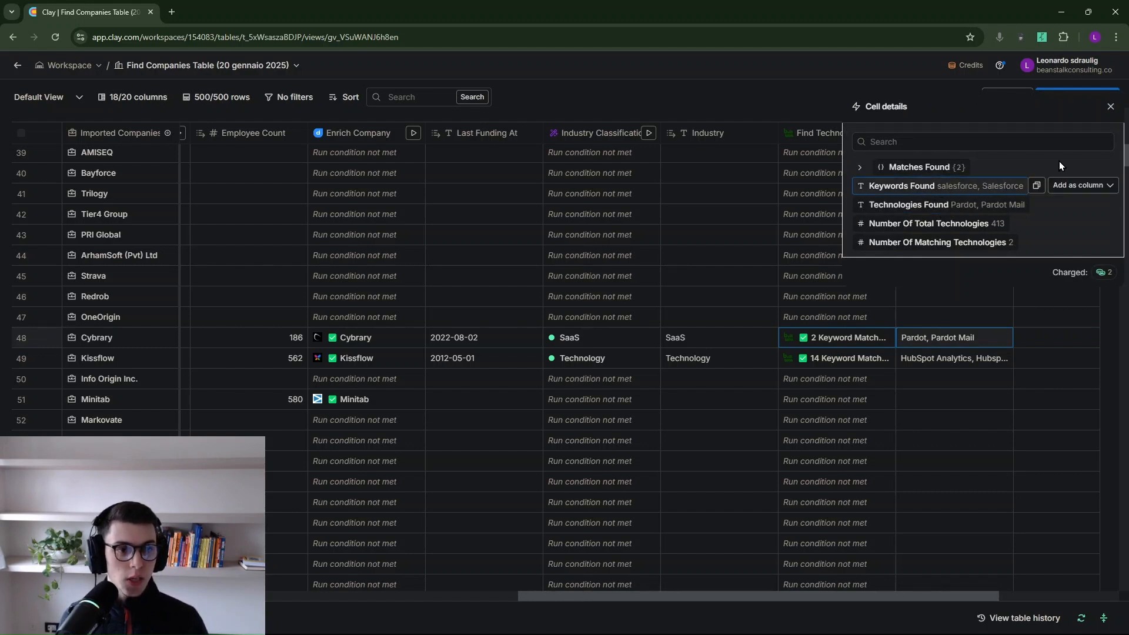
pyautogui.click(1110, 109)
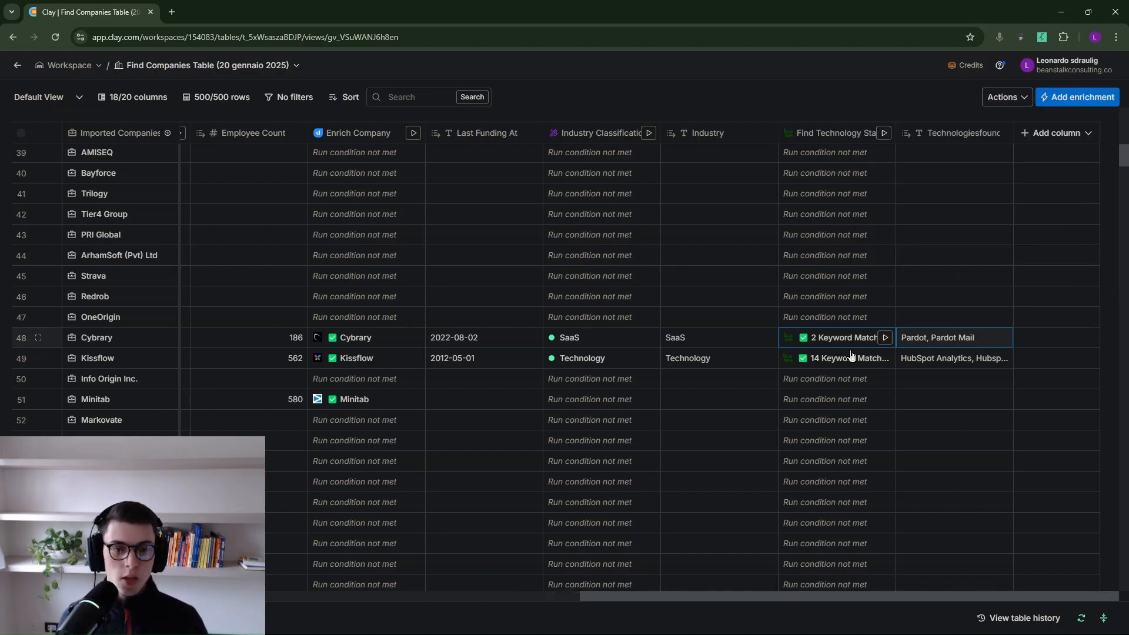
# - Inspect the keywords and technologies found for Kissflow in its technology stack cell details, and close them
pyautogui.click(835, 361)
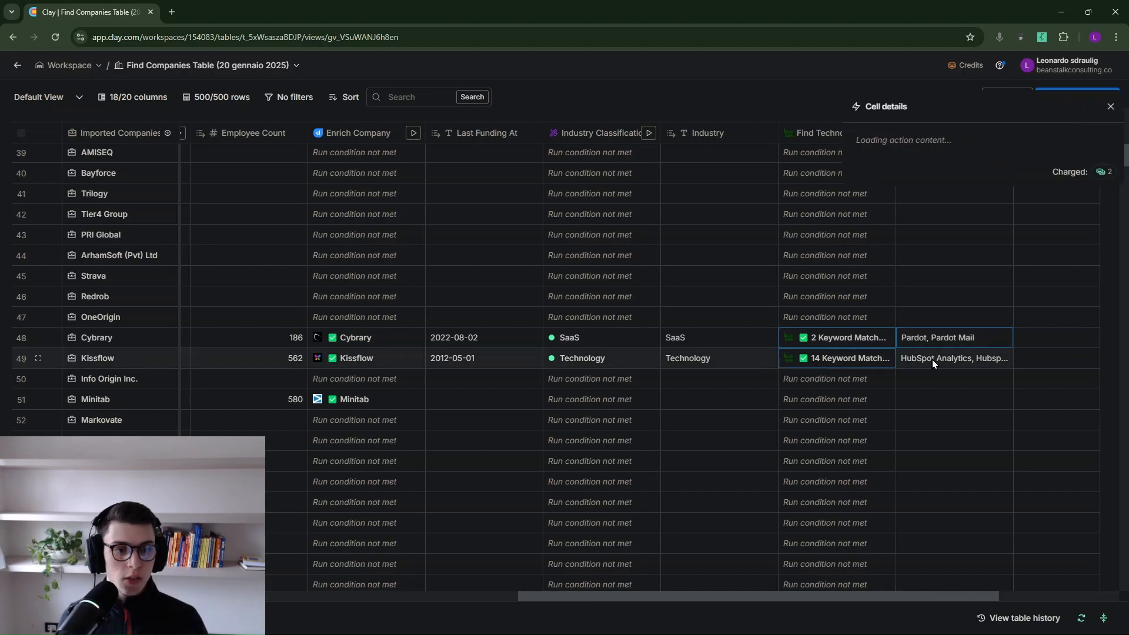
pyautogui.moveTo(935, 189)
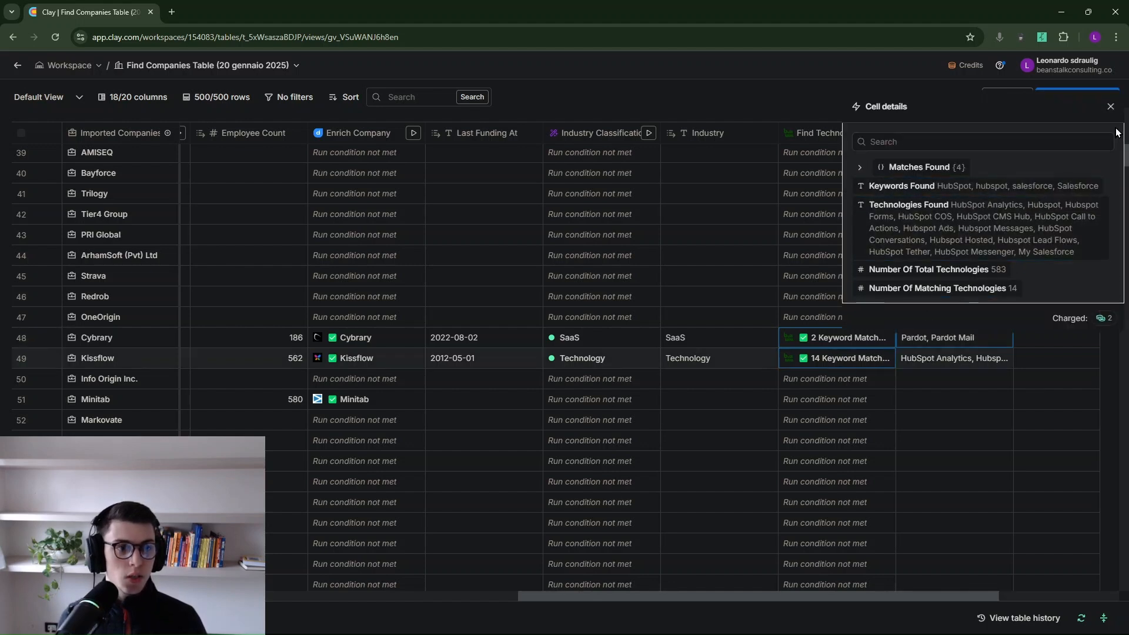
pyautogui.moveTo(922, 257)
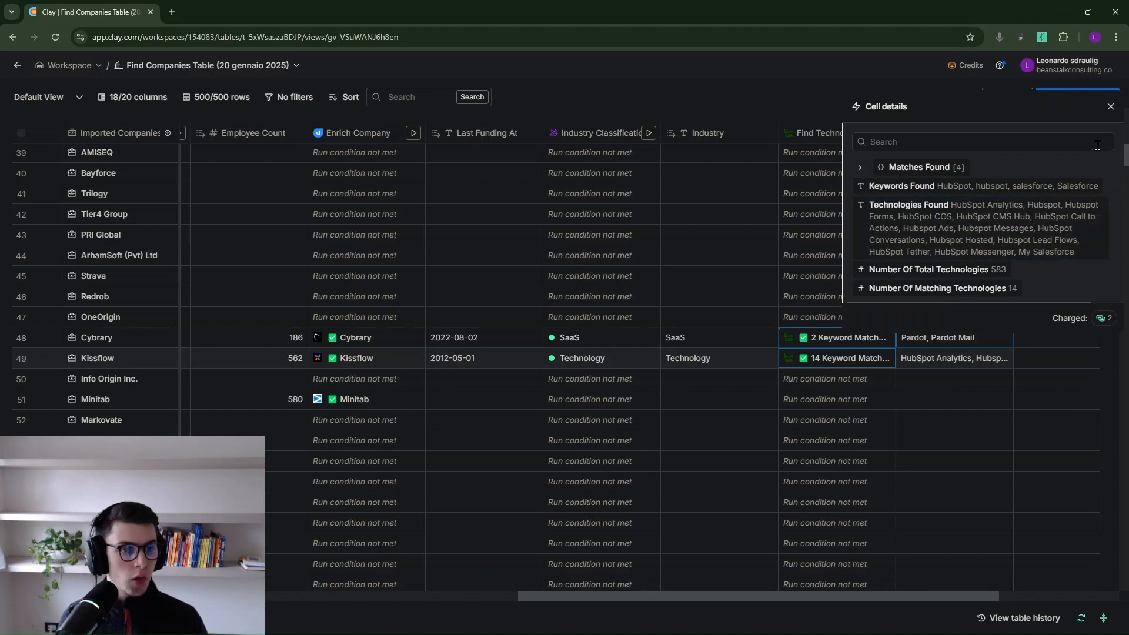
pyautogui.click(1110, 107)
# - Examine the technology stack results further down the company table and return to the first rows
pyautogui.scroll(-10, 944, 371)
pyautogui.scroll(3, 948, 338)
pyautogui.scroll(3, 965, 385)
pyautogui.scroll(-3, 948, 405)
pyautogui.scroll(-12, 944, 382)
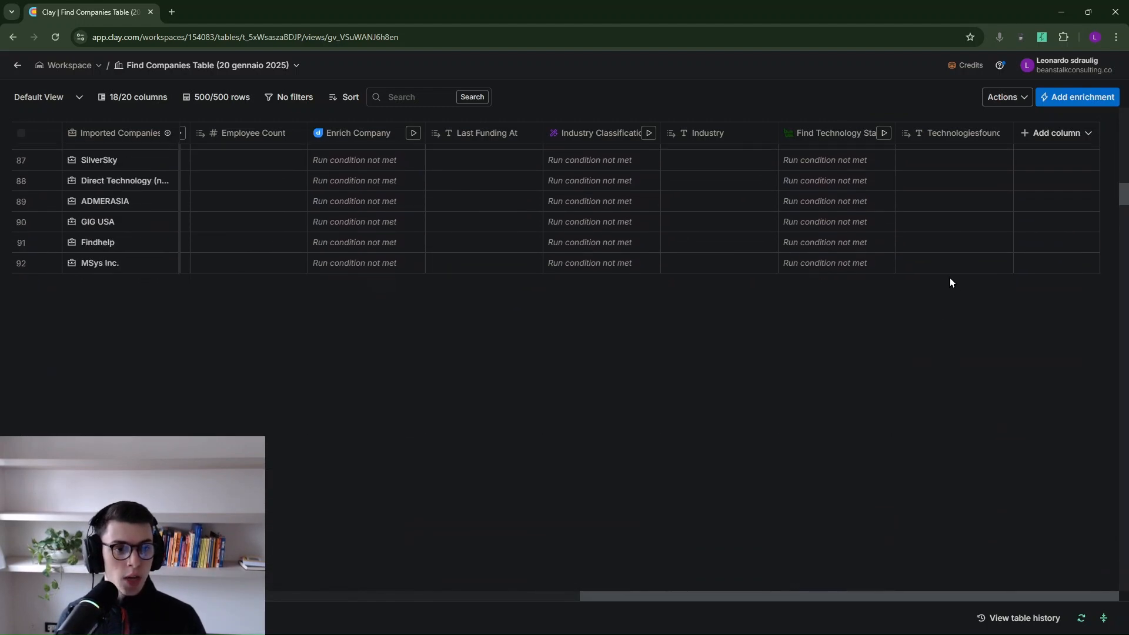
pyautogui.scroll(-15, 946, 300)
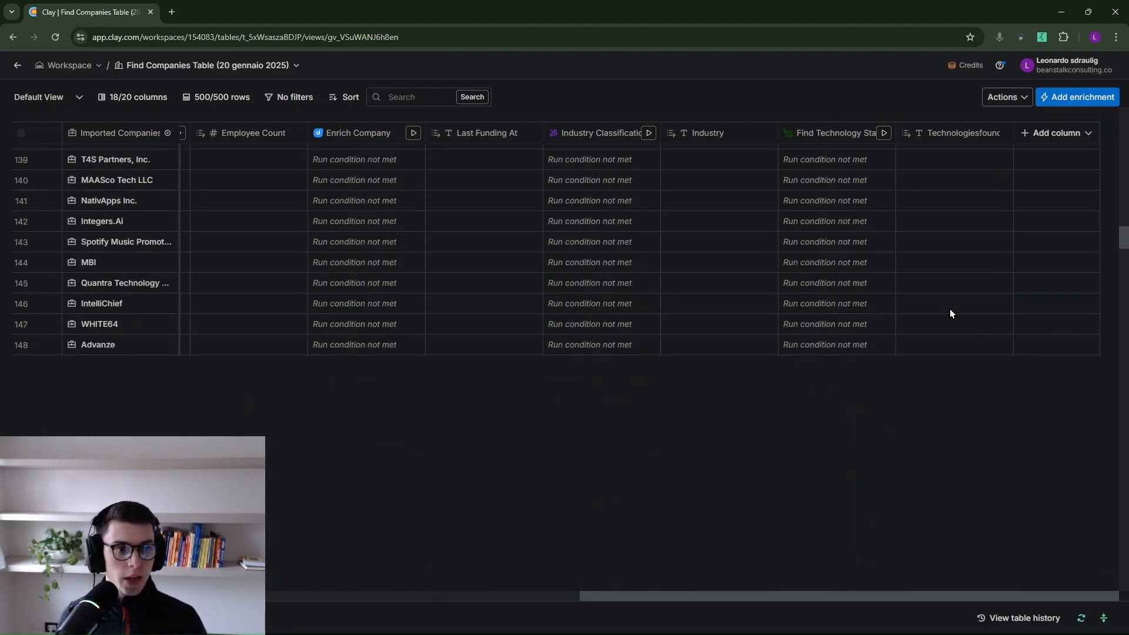
pyautogui.scroll(5, 971, 347)
pyautogui.scroll(5, 991, 388)
pyautogui.scroll(5, 992, 383)
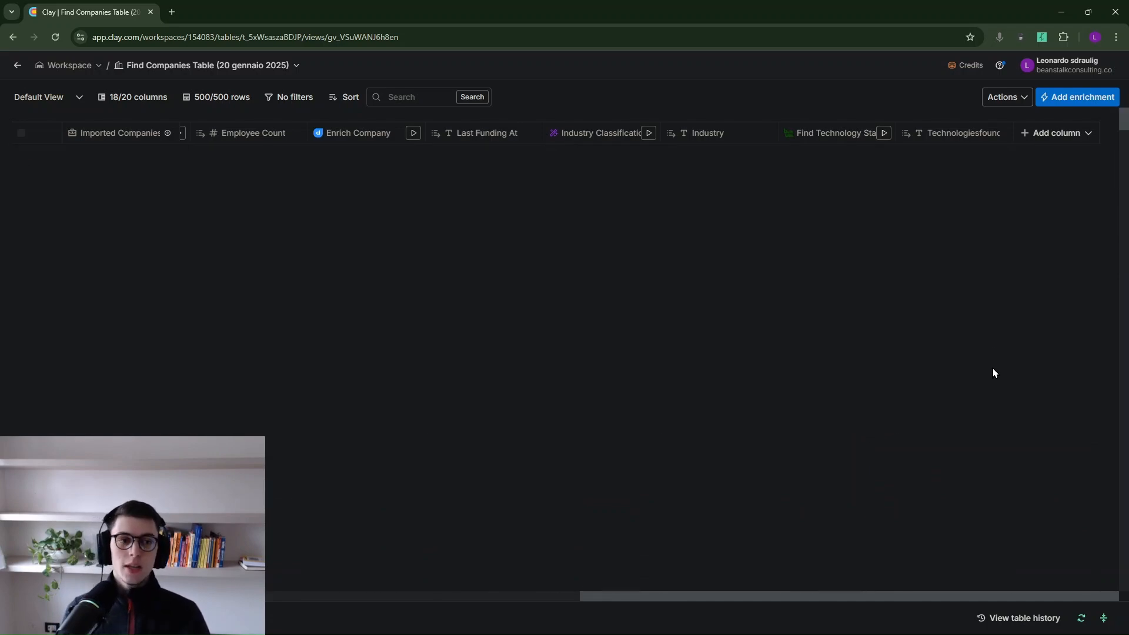
# - Switch to the Miro board to review all qualification criteria, and return to the Cybrary and Kissflow rows in the Clay table
pyautogui.hotkey('alt', 'Tab')
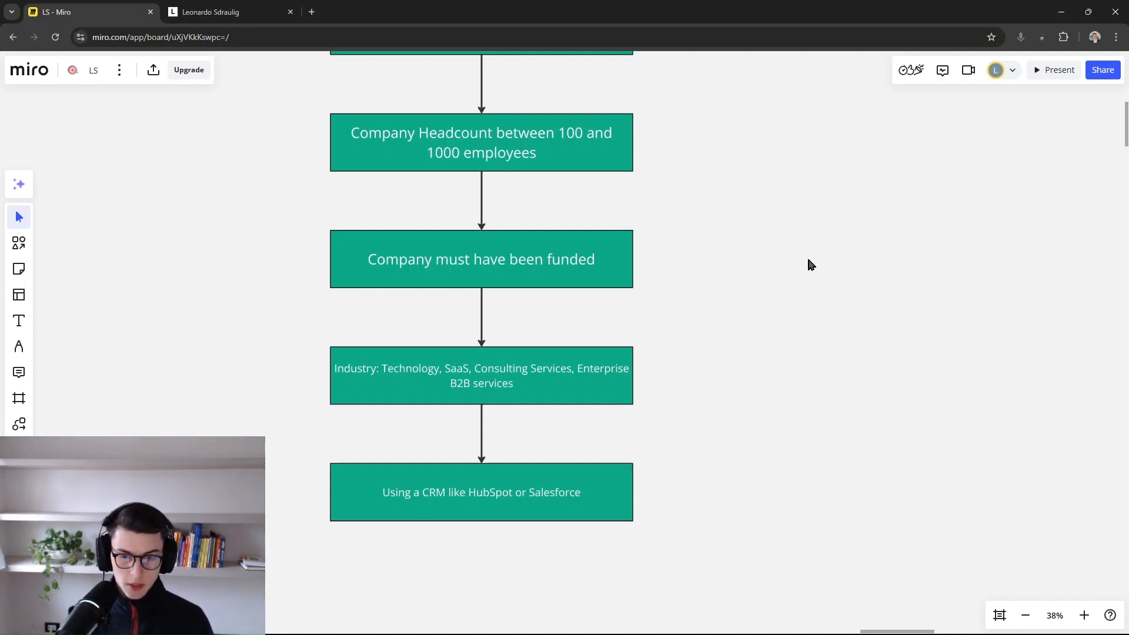
pyautogui.moveTo(721, 290)
pyautogui.mouseDown()
pyautogui.moveTo(709, 270)
pyautogui.moveTo(726, 351)
pyautogui.moveTo(718, 292)
pyautogui.mouseUp()
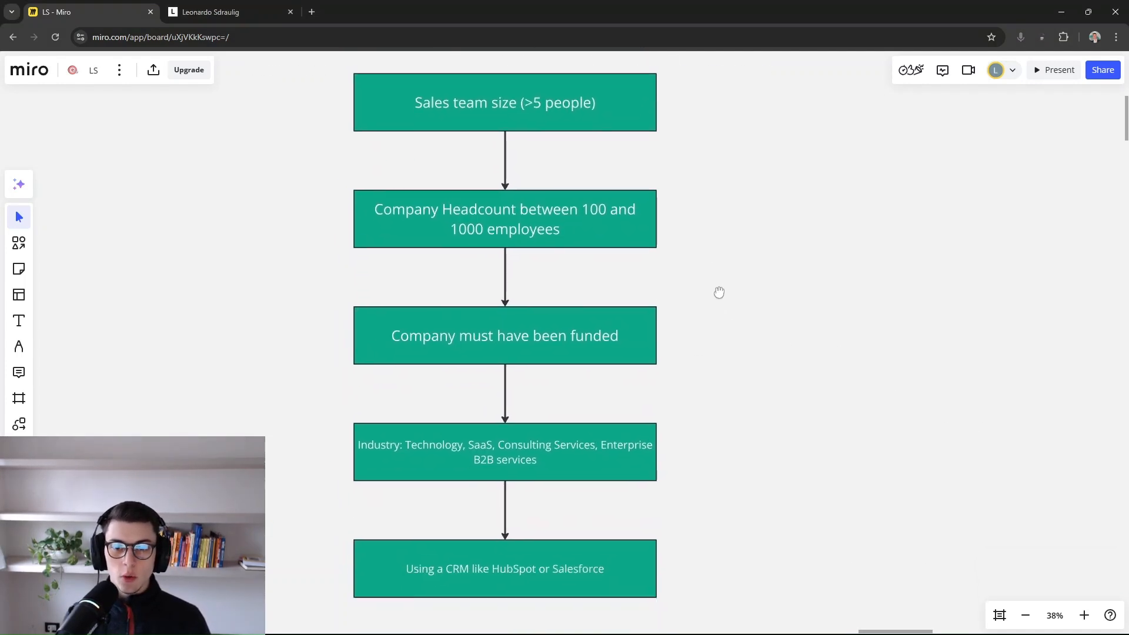
pyautogui.hotkey('alt', 'Tab')
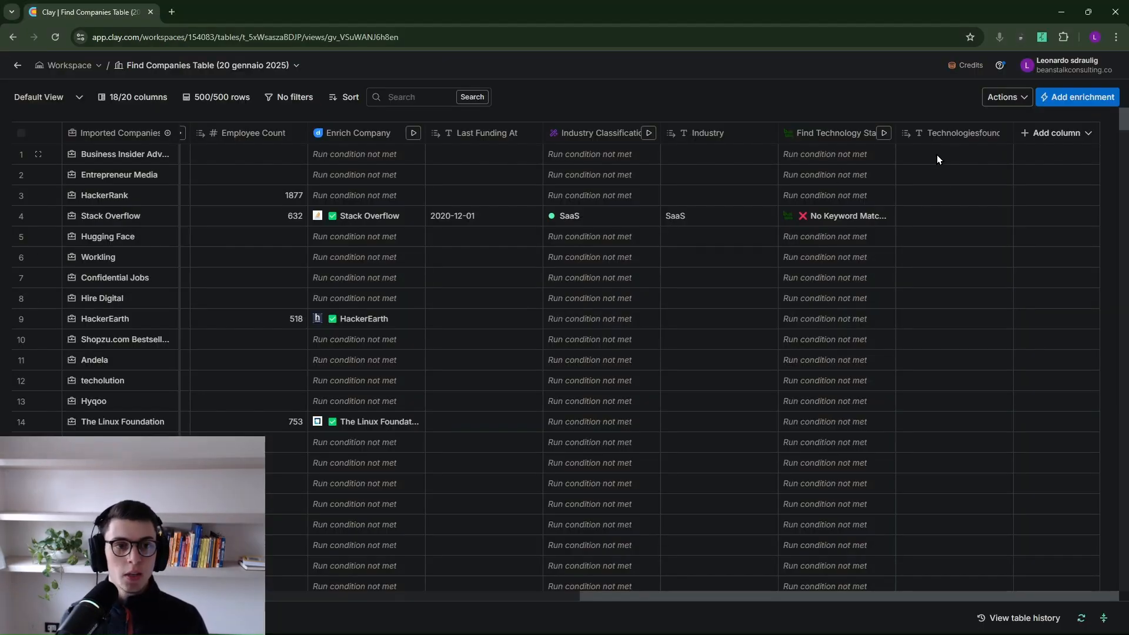
pyautogui.scroll(-10, 971, 206)
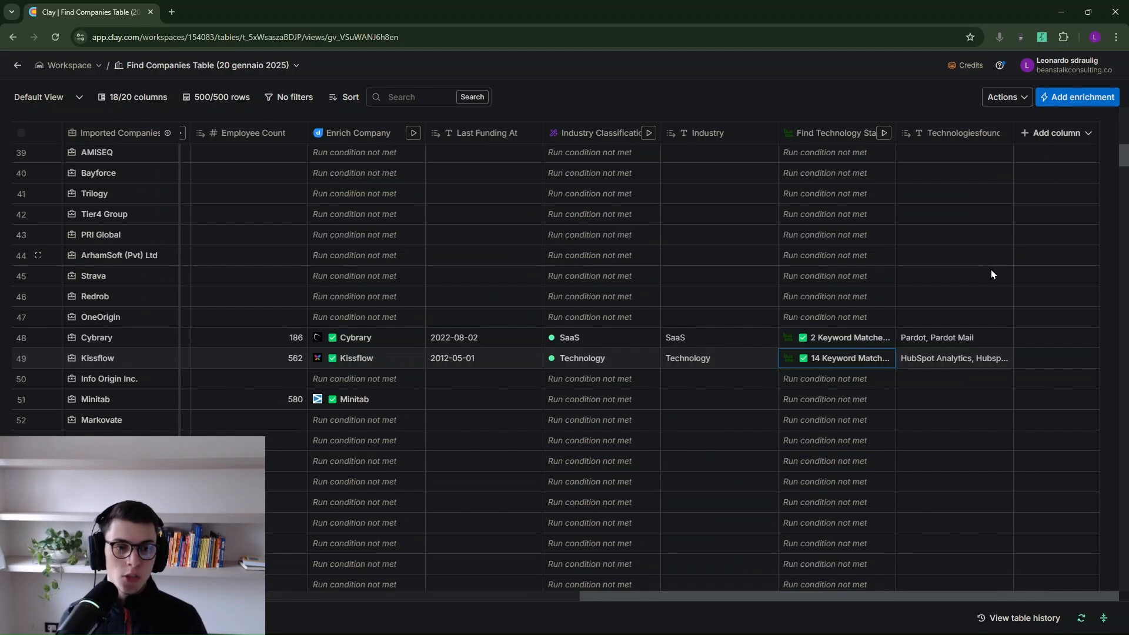
# - Add a formula column with a generator prompt that outputs "UNQUALIFIED" if the Technologiesfound column is empty
pyautogui.scroll(10, 978, 251)
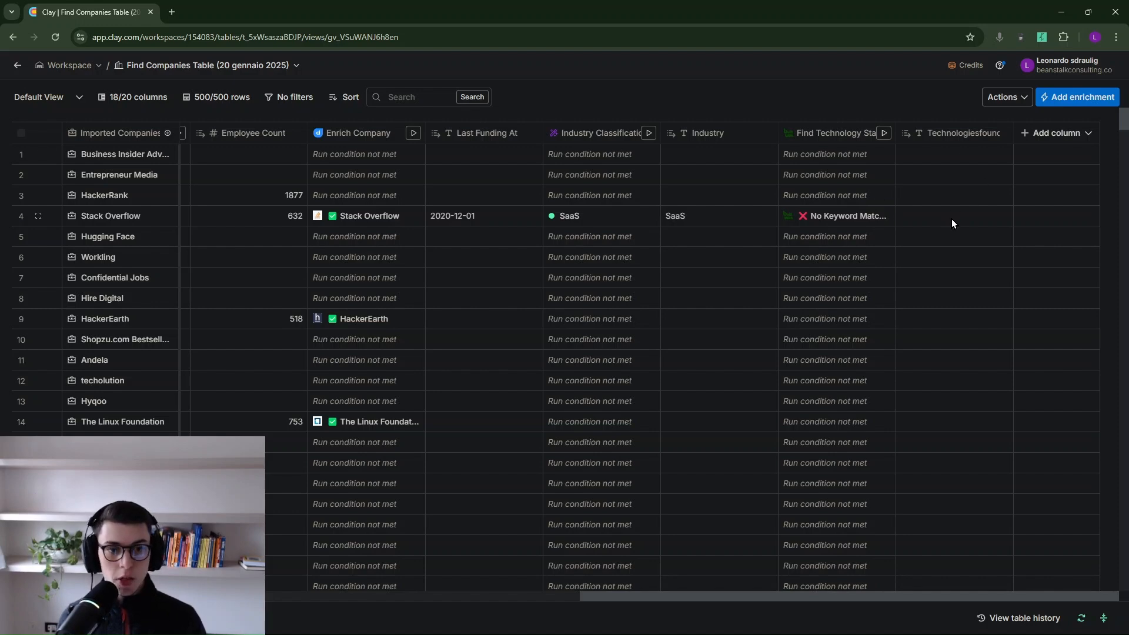
pyautogui.scroll(-15, 952, 218)
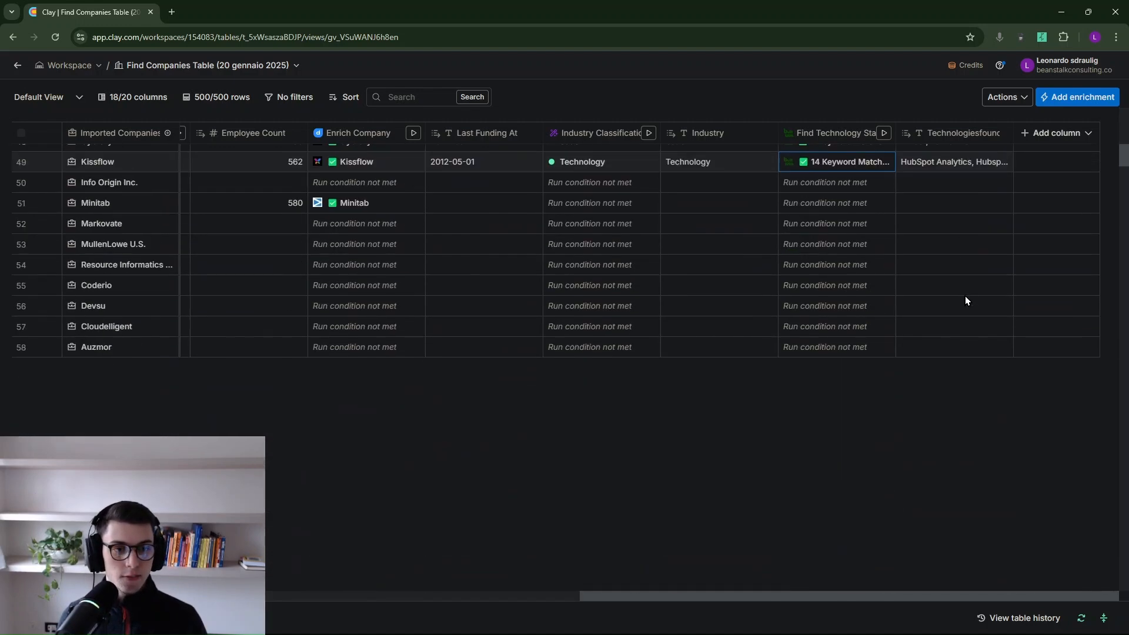
pyautogui.scroll(3, 965, 298)
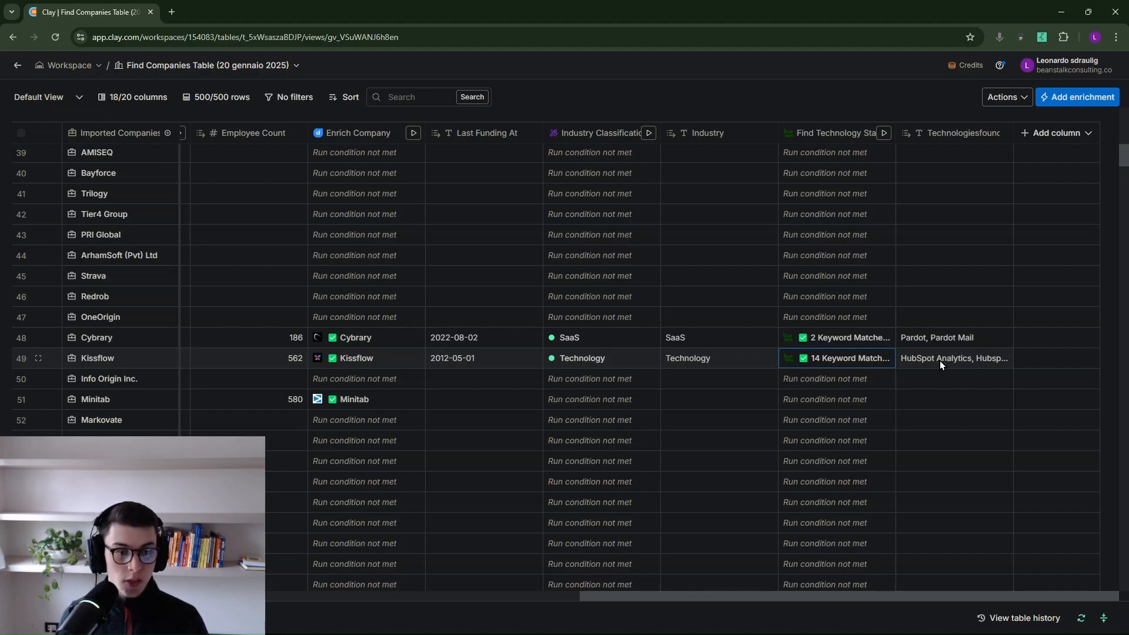
pyautogui.click(1036, 138)
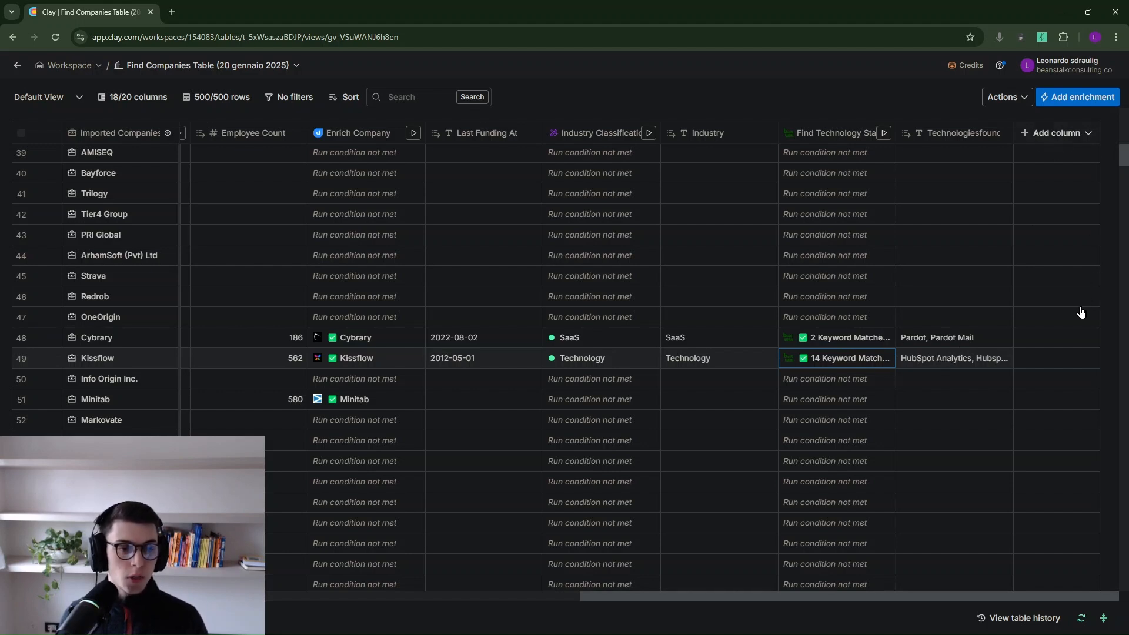
pyautogui.click(1064, 249)
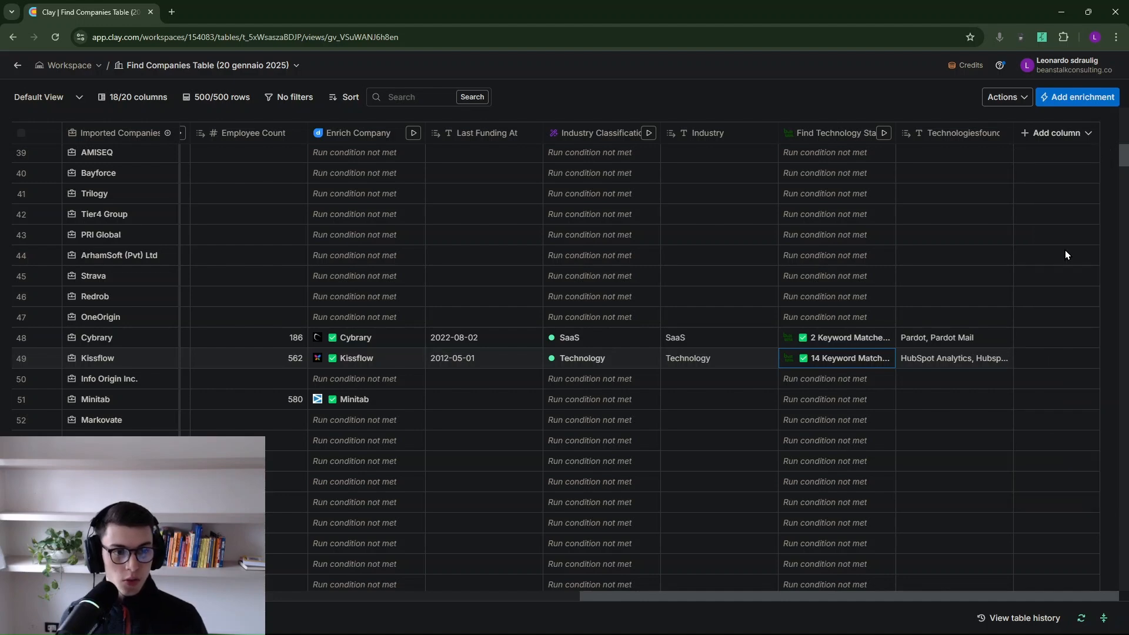
pyautogui.click(446, 234)
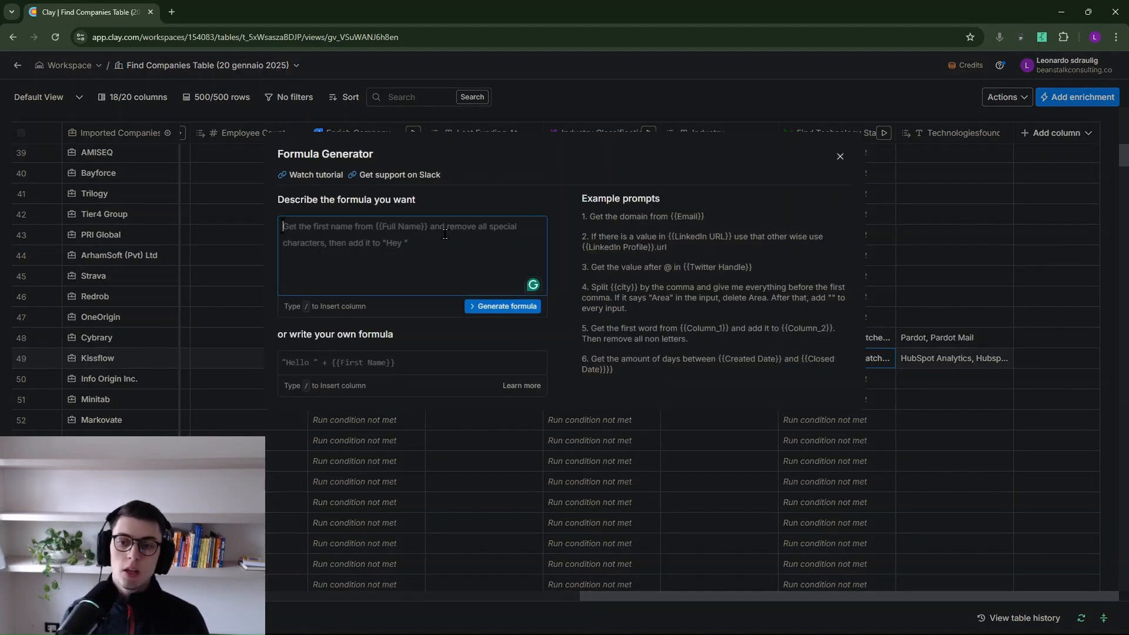
pyautogui.write('If /tech')
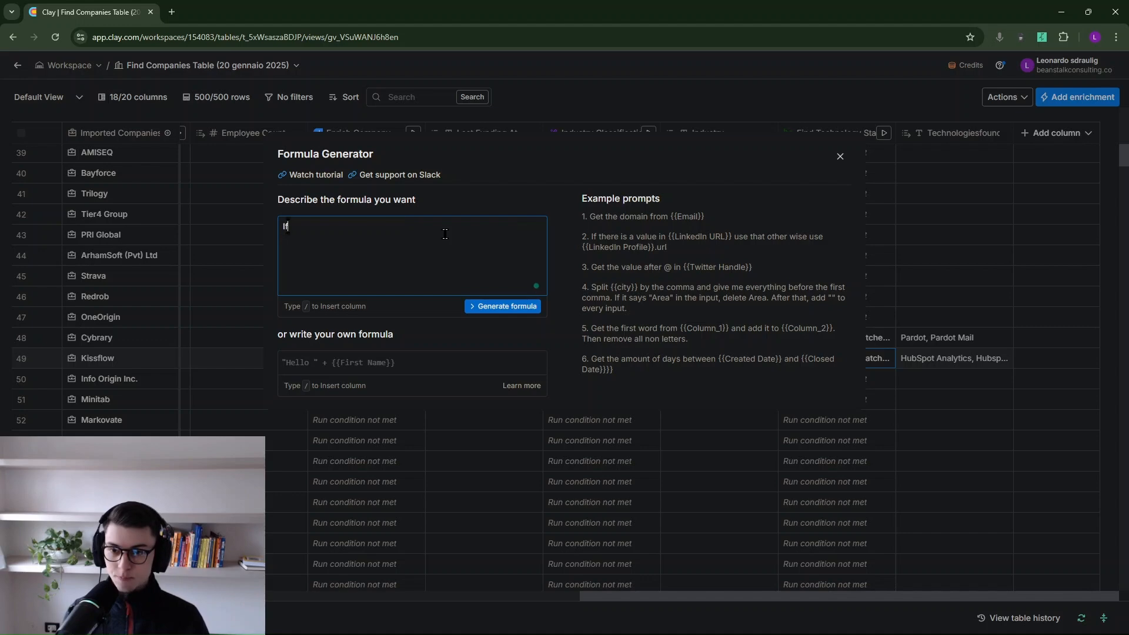
pyautogui.moveTo(402, 255)
pyautogui.click(367, 269)
pyautogui.write('is nempty, output "UN')
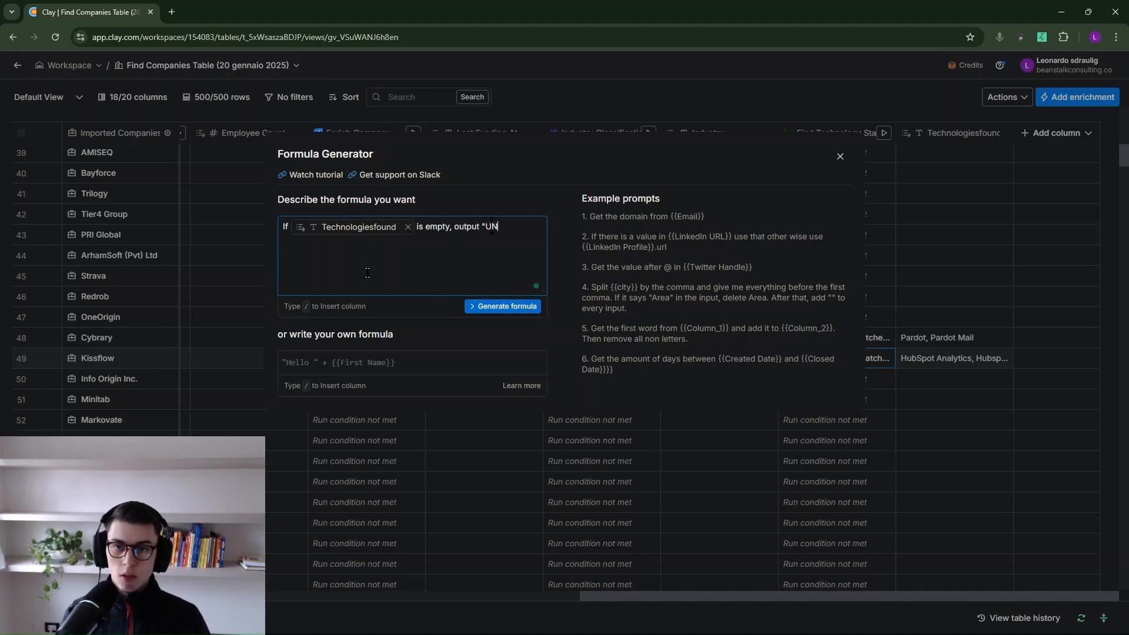
pyautogui.write('QUALIFIED". If /tech')
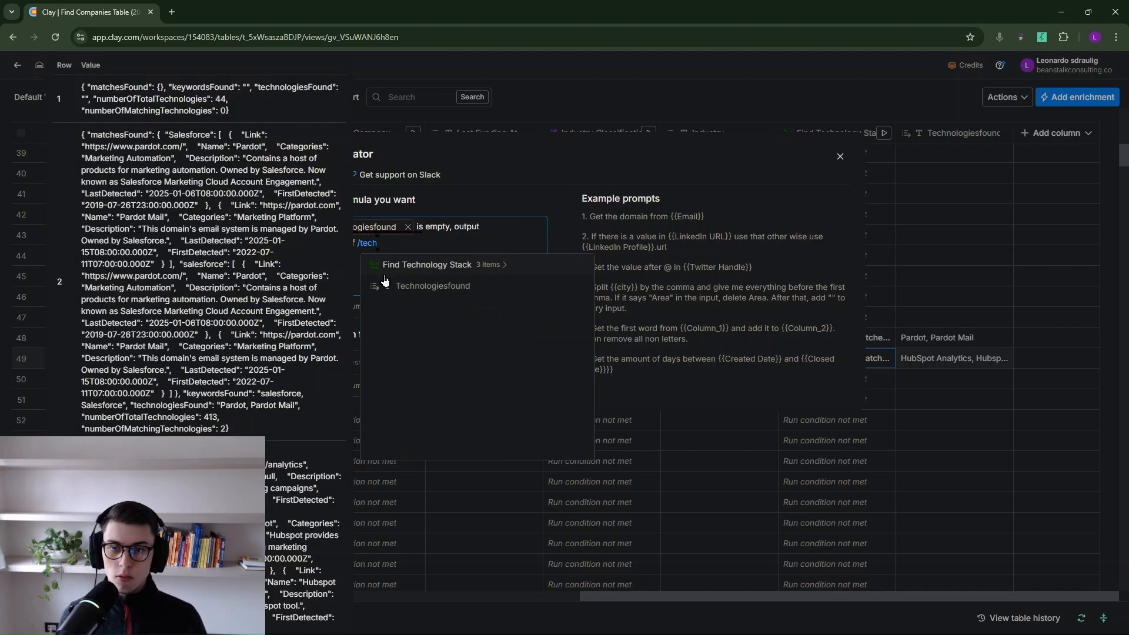
# - Complete the prompt to output "QUALIFIED" if Technologiesfound is not empty, generate the formula and save it as correct
pyautogui.click(386, 284)
pyautogui.write('is not empty, output "QUALIFIED"')
pyautogui.click(525, 312)
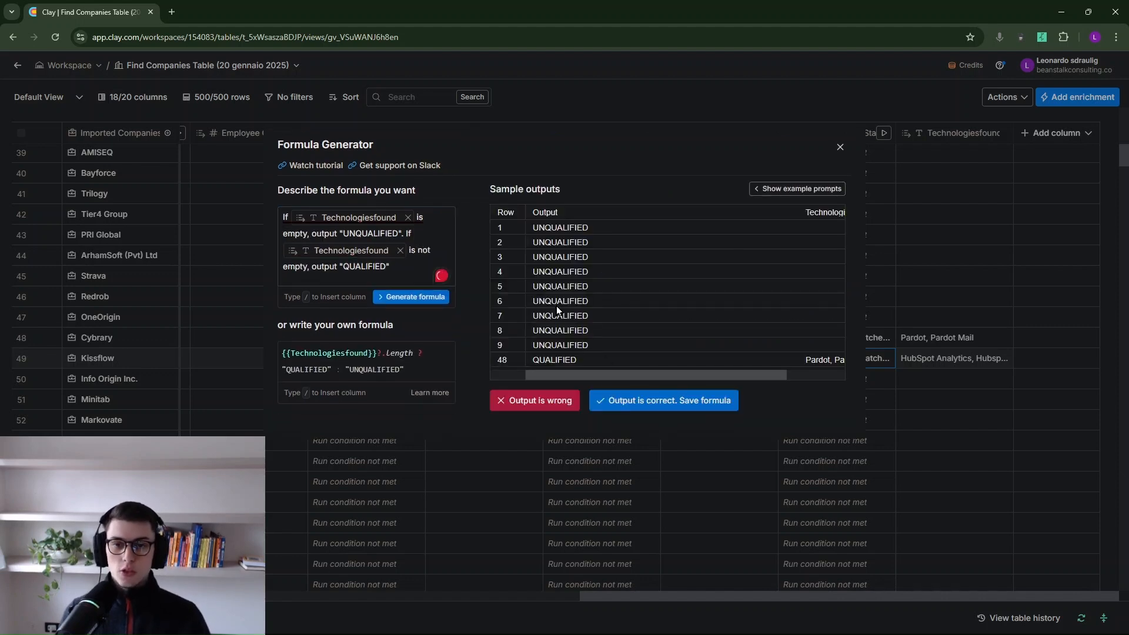
pyautogui.click(640, 402)
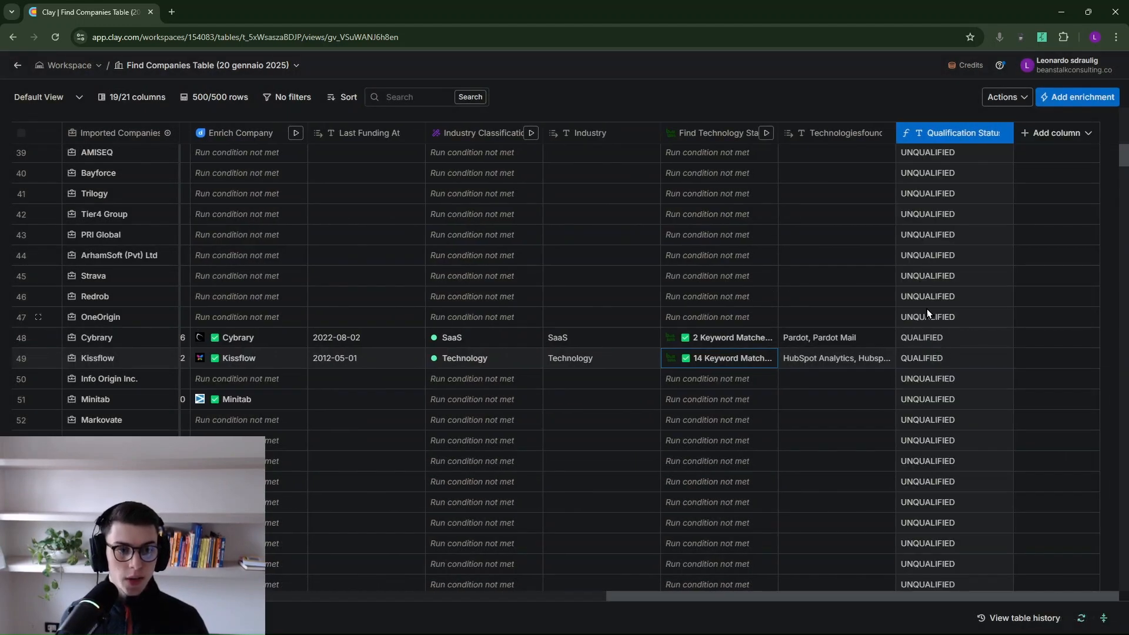
# - Check the Qualification Status values further down the table against the contacts found and sales team headcount, and return to the first rows
pyautogui.scroll(-9, 928, 303)
pyautogui.scroll(-15, 936, 341)
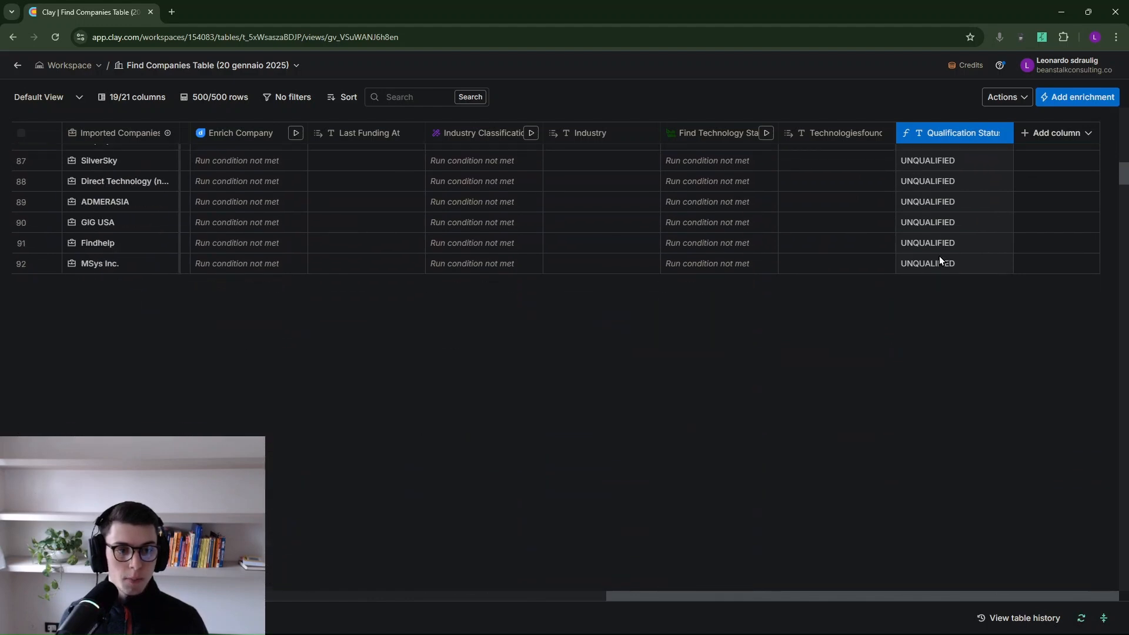
pyautogui.scroll(-8, 941, 261)
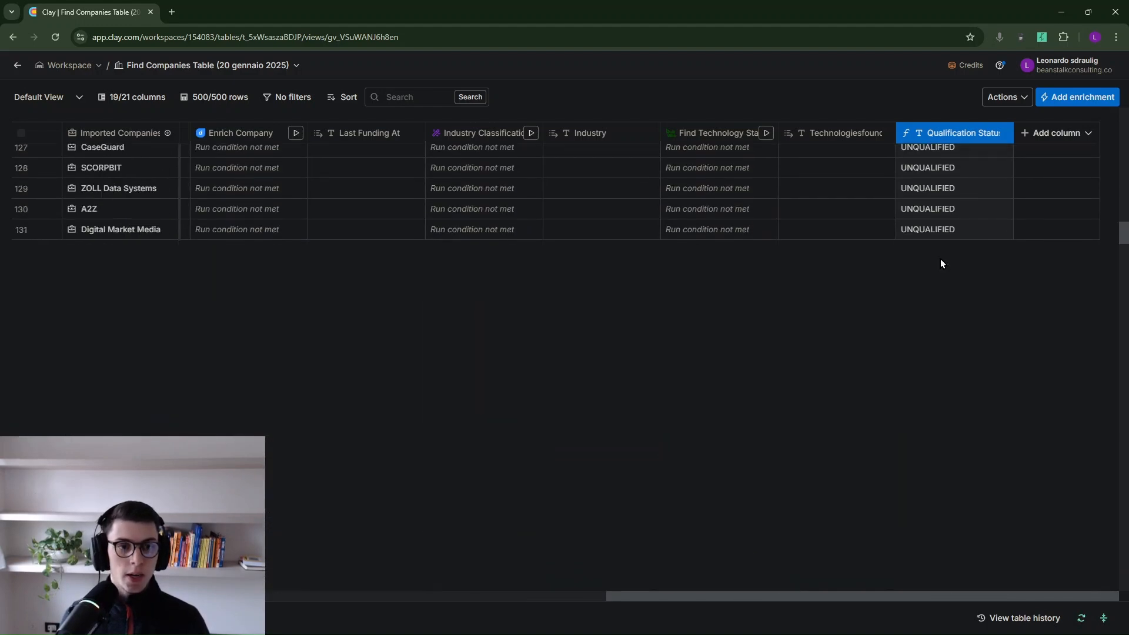
pyautogui.hscroll(-1, 958, 273)
pyautogui.hscroll(-15, 959, 288)
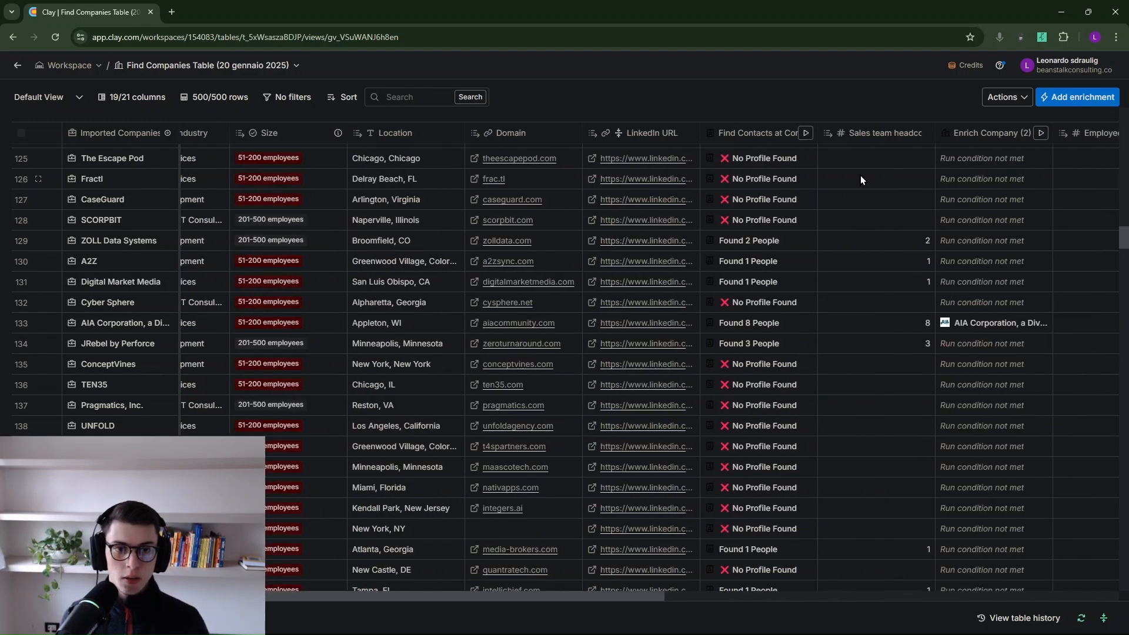
pyautogui.hscroll(7, 870, 277)
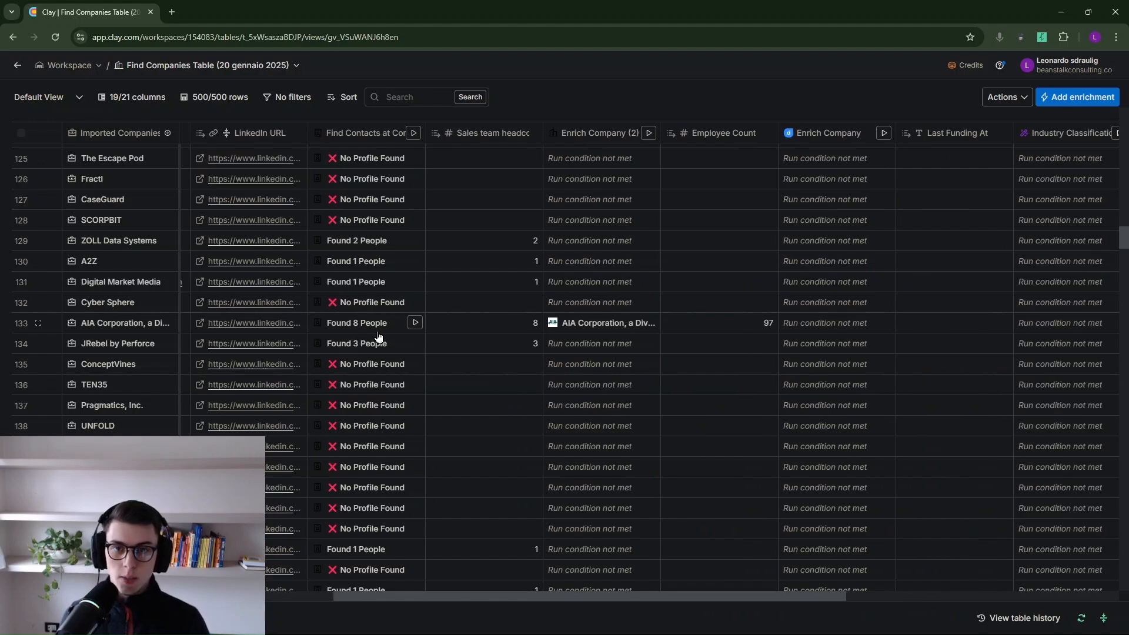
pyautogui.scroll(-3, 377, 336)
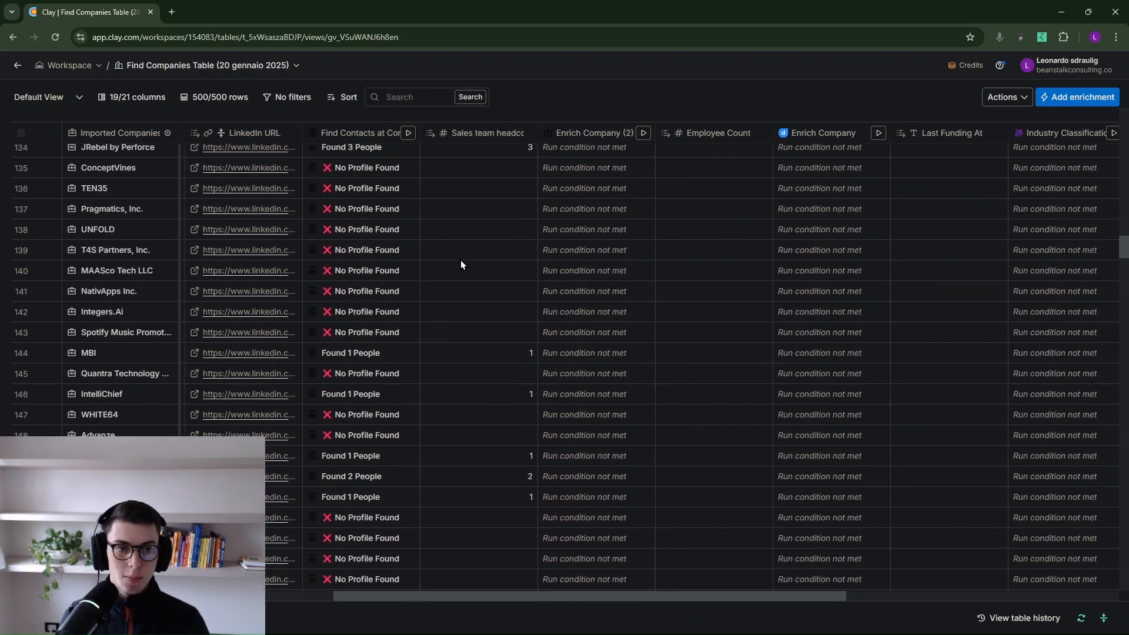
pyautogui.hscroll(5, 529, 252)
pyautogui.scroll(15, 1031, 338)
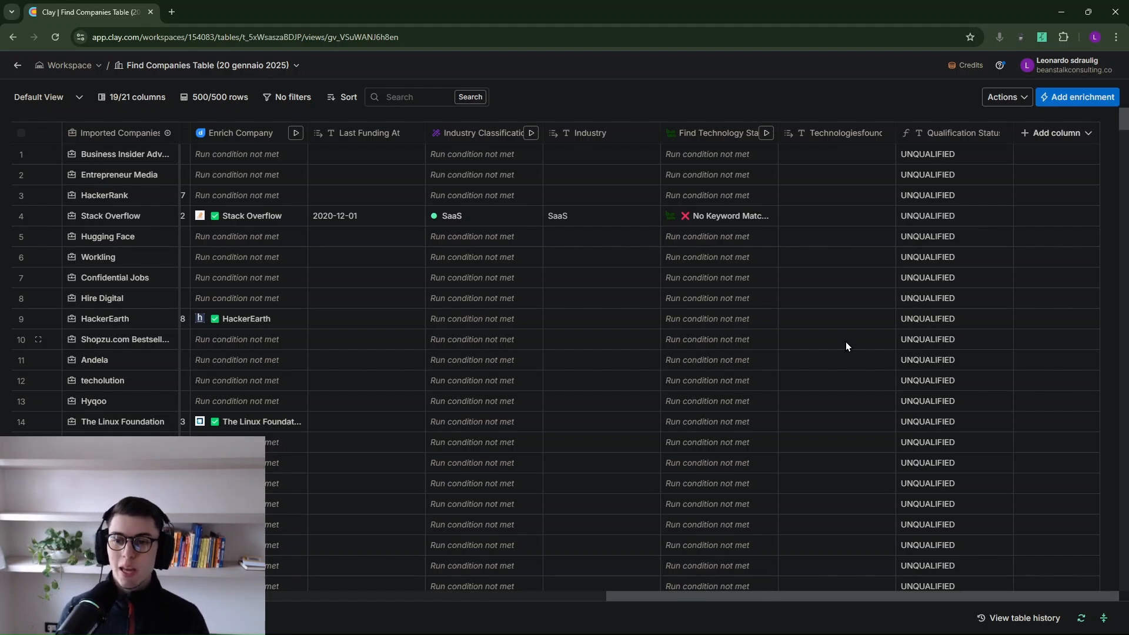
# - Review the qualification columns of the first companies from company name and sales team headcount through to Qualification Status
pyautogui.hscroll(-10, 845, 338)
pyautogui.hscroll(-5, 842, 377)
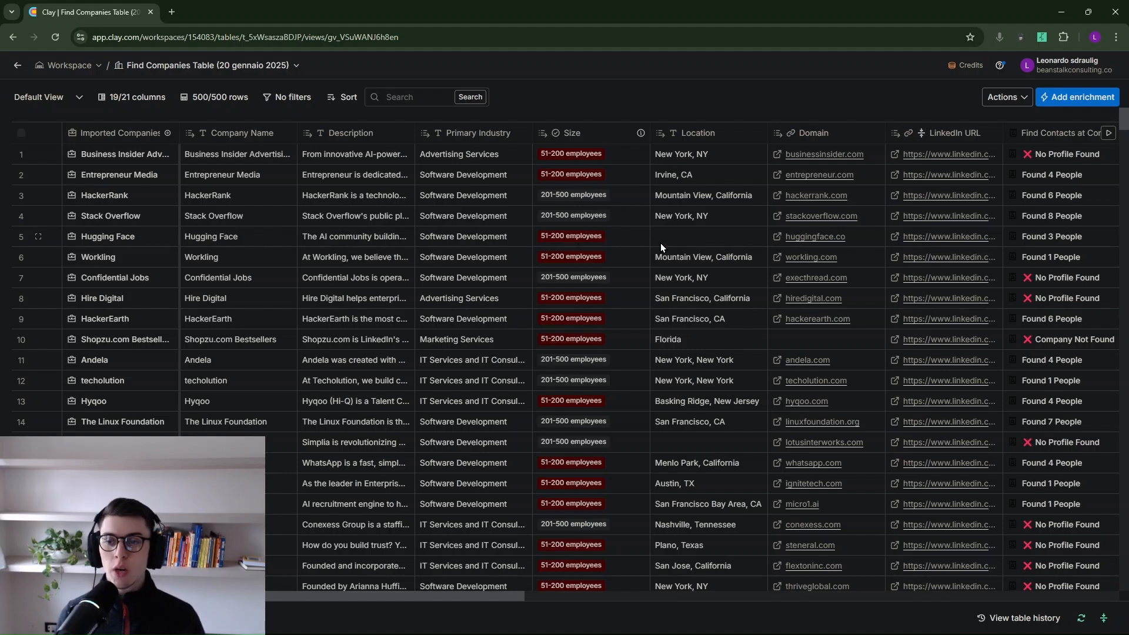
pyautogui.hscroll(5, 438, 221)
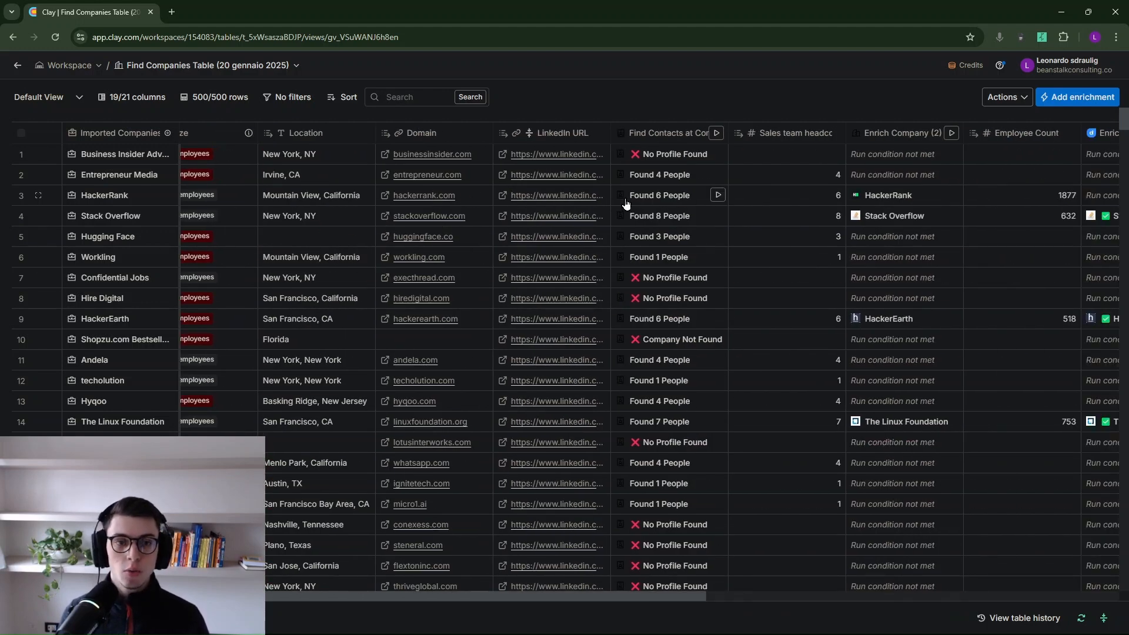
pyautogui.hscroll(4, 702, 188)
pyautogui.hscroll(12, 655, 252)
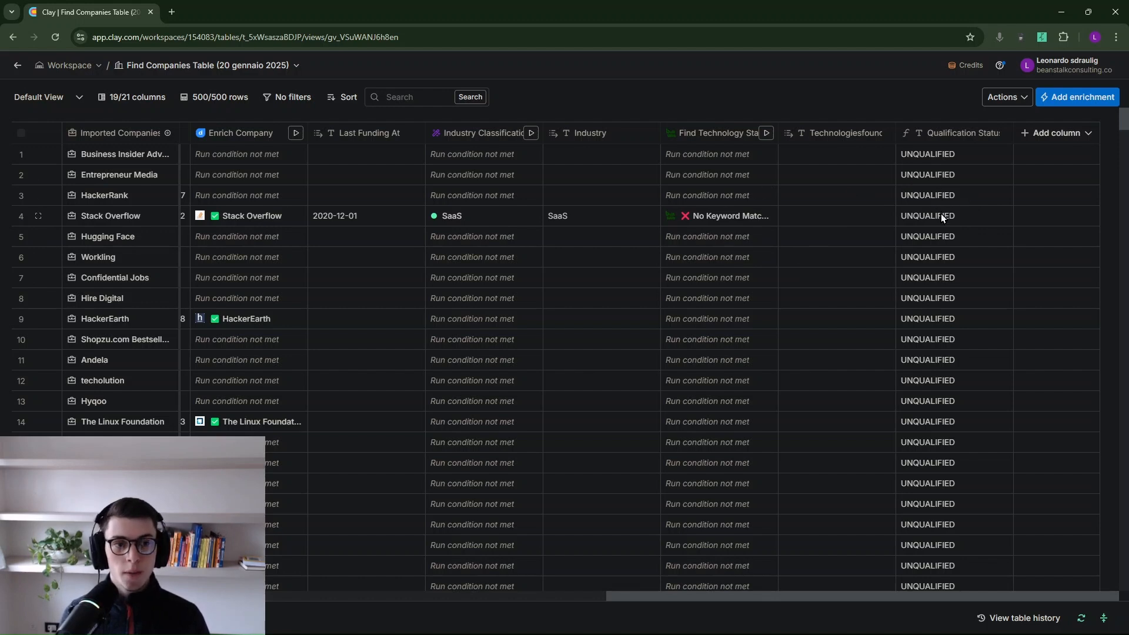
# - Examine the Qualification Status column through the company list for qualified leads, and return to the first row
pyautogui.scroll(-6, 954, 220)
pyautogui.scroll(6, 977, 333)
pyautogui.scroll(-3, 961, 348)
pyautogui.scroll(-7, 950, 265)
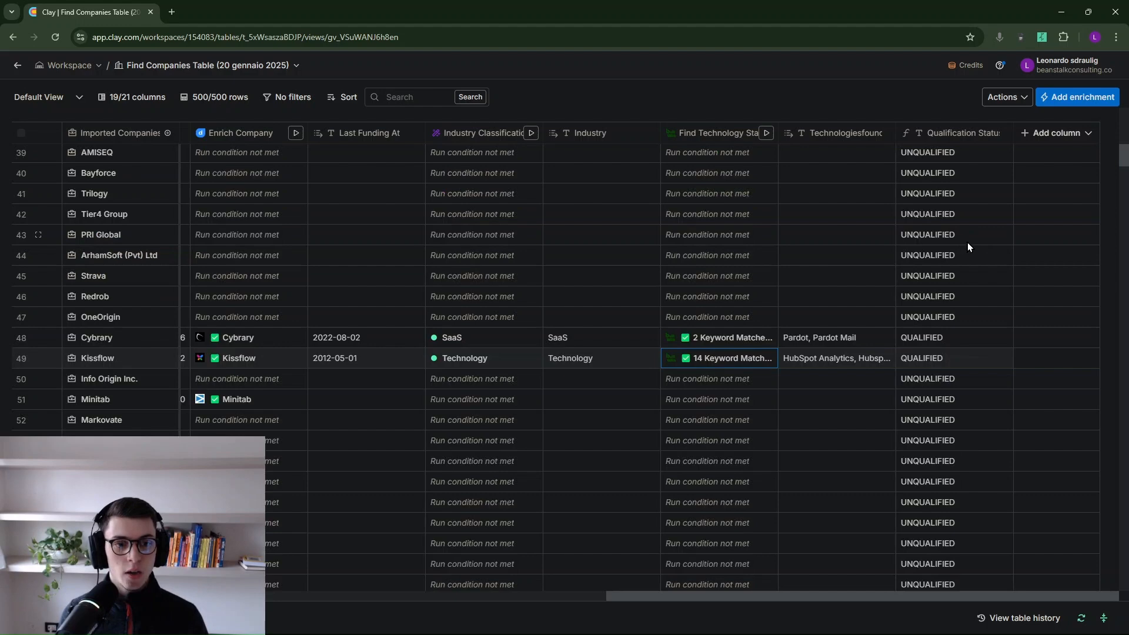
pyautogui.scroll(-5, 912, 330)
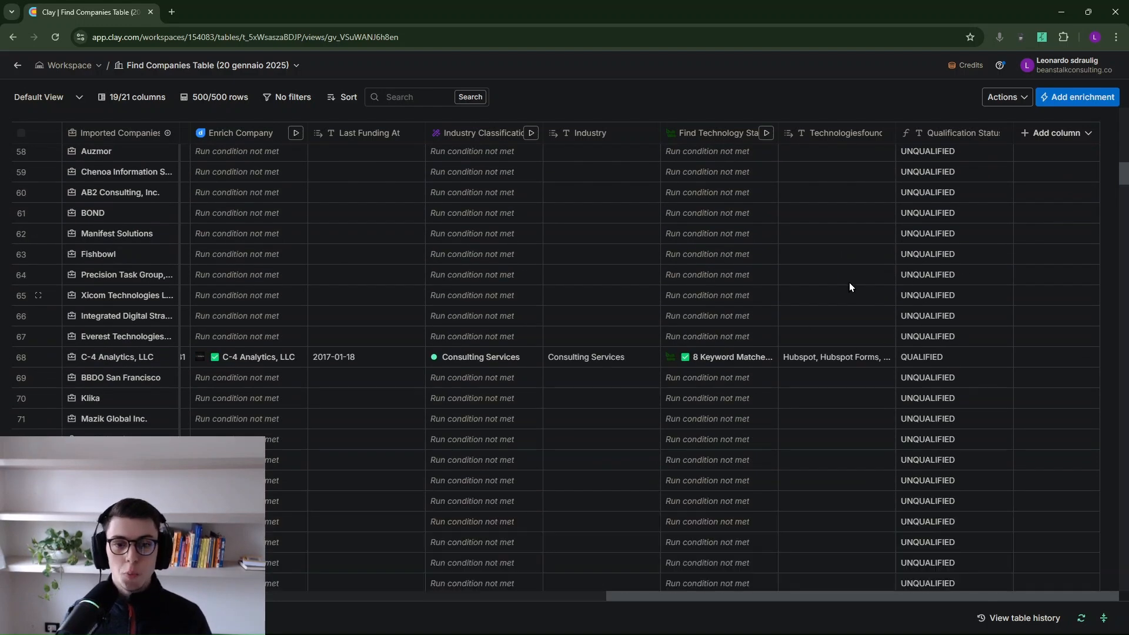
pyautogui.scroll(-8, 854, 296)
pyautogui.scroll(-10, 877, 378)
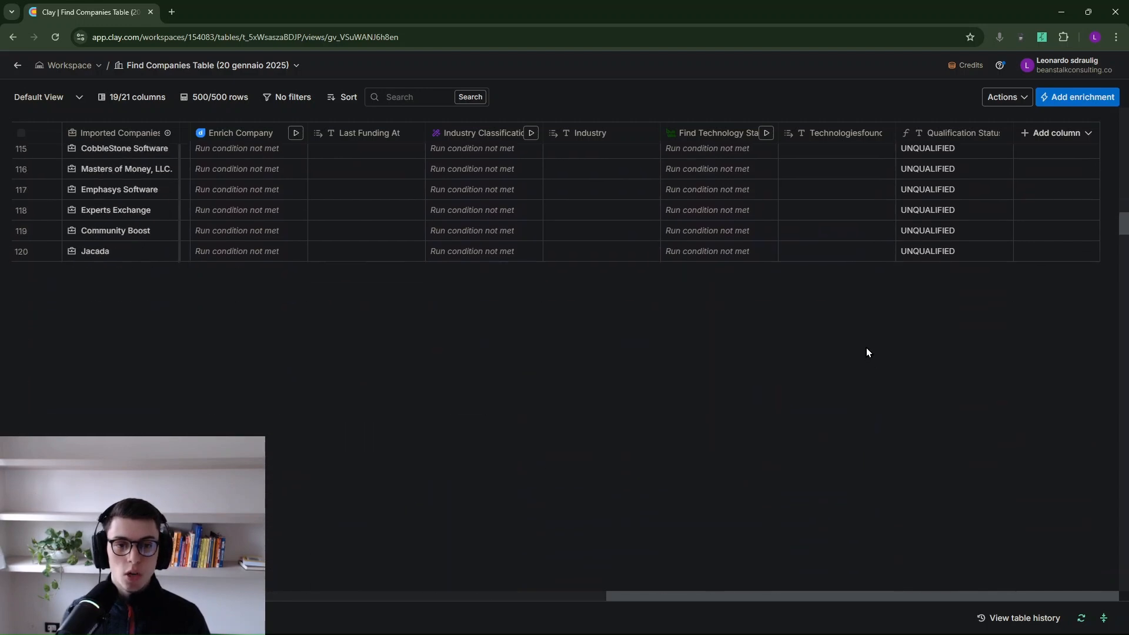
pyautogui.scroll(-10, 874, 318)
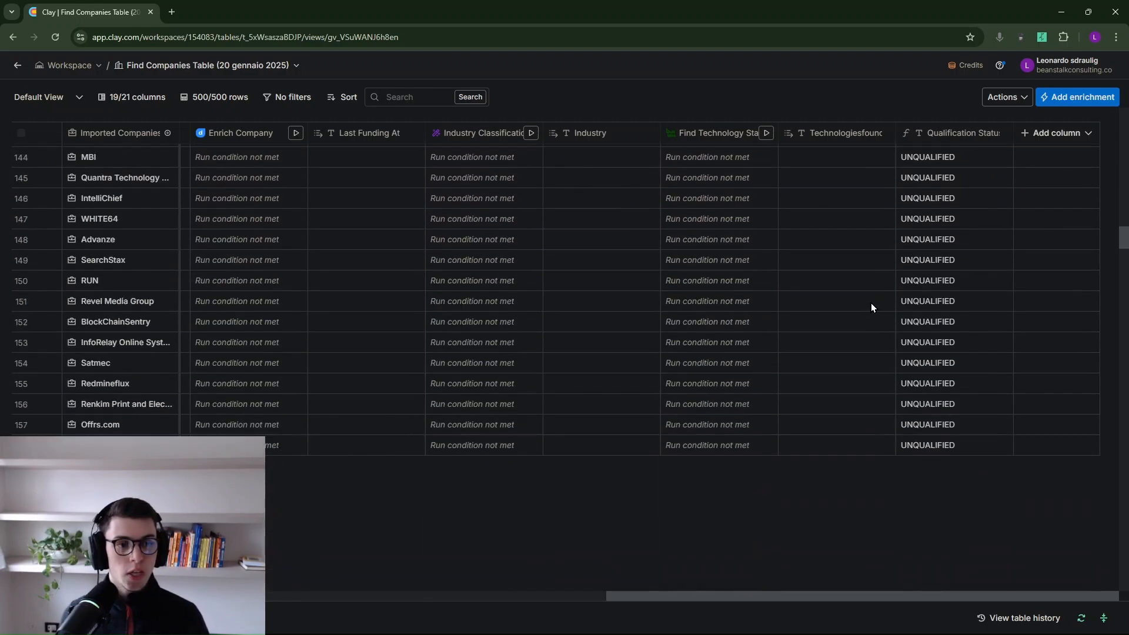
pyautogui.scroll(-5, 898, 356)
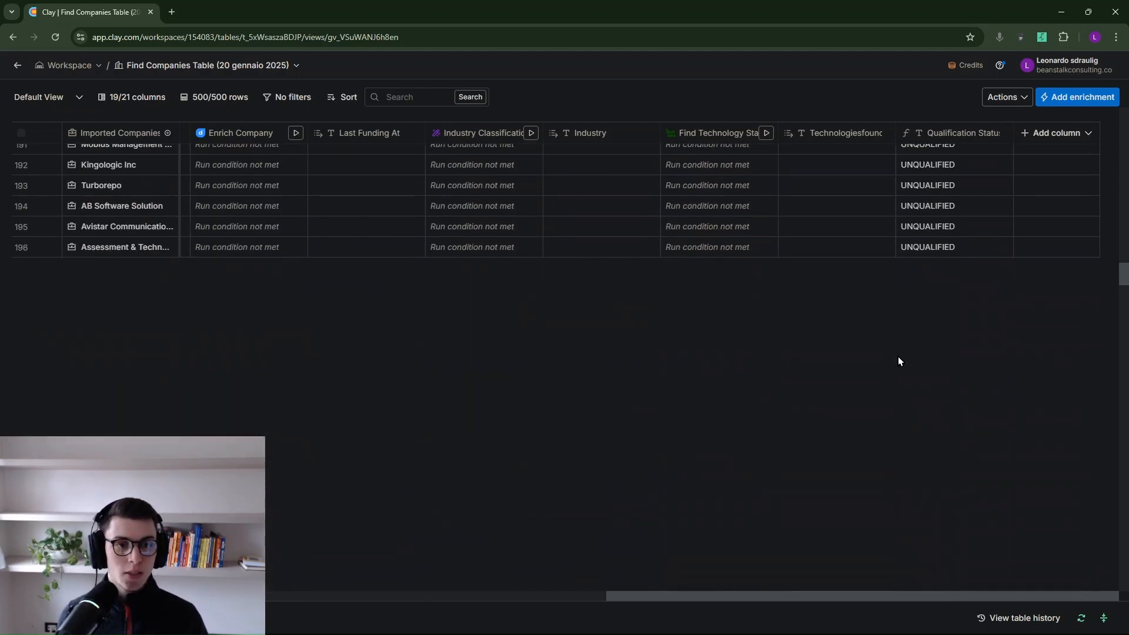
pyautogui.scroll(-10, 872, 255)
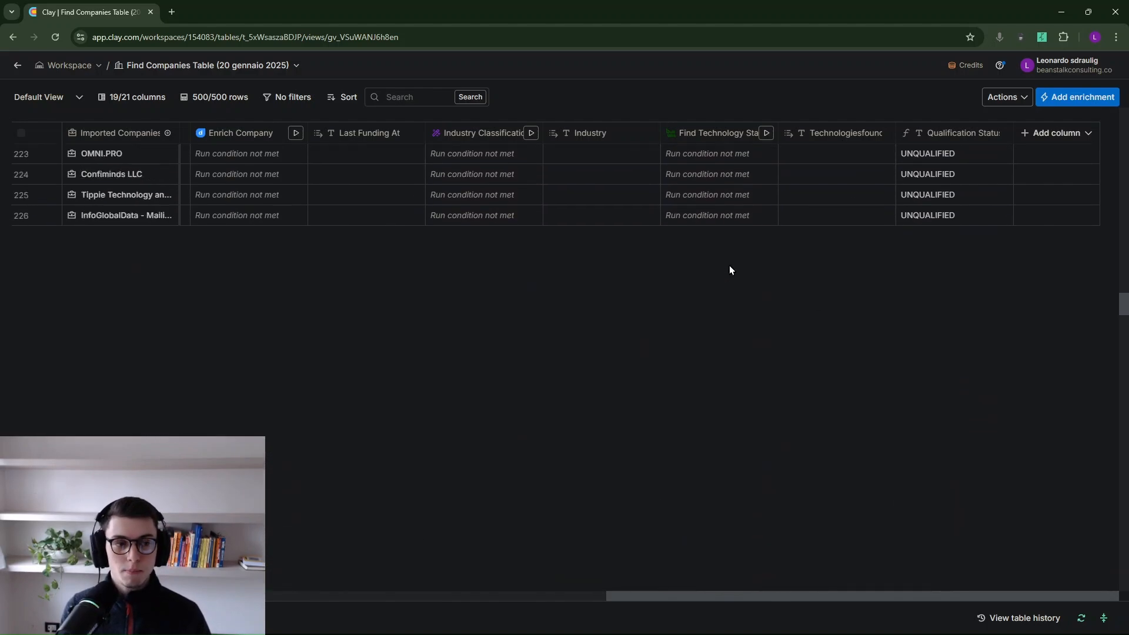
pyautogui.scroll(-8, 878, 317)
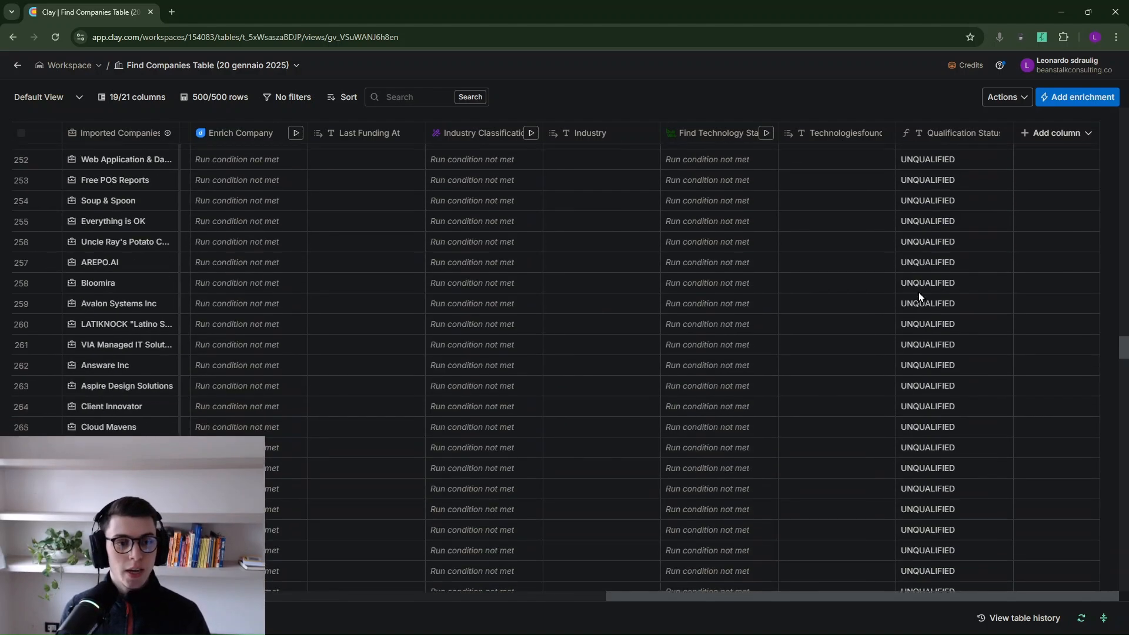
pyautogui.scroll(-7, 928, 254)
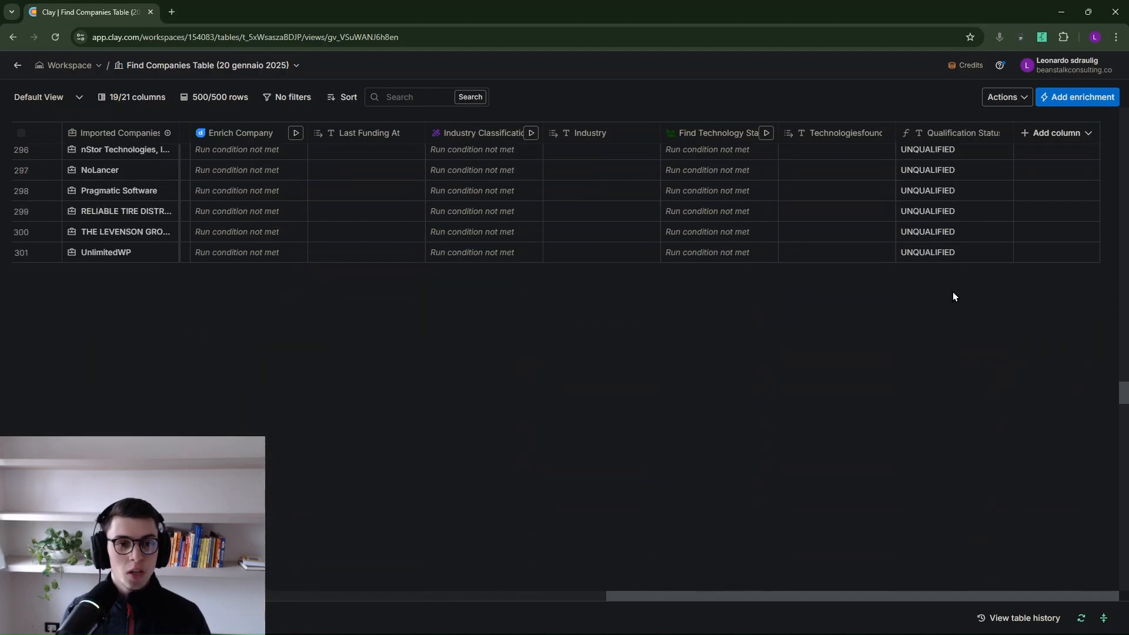
pyautogui.scroll(-10, 1040, 404)
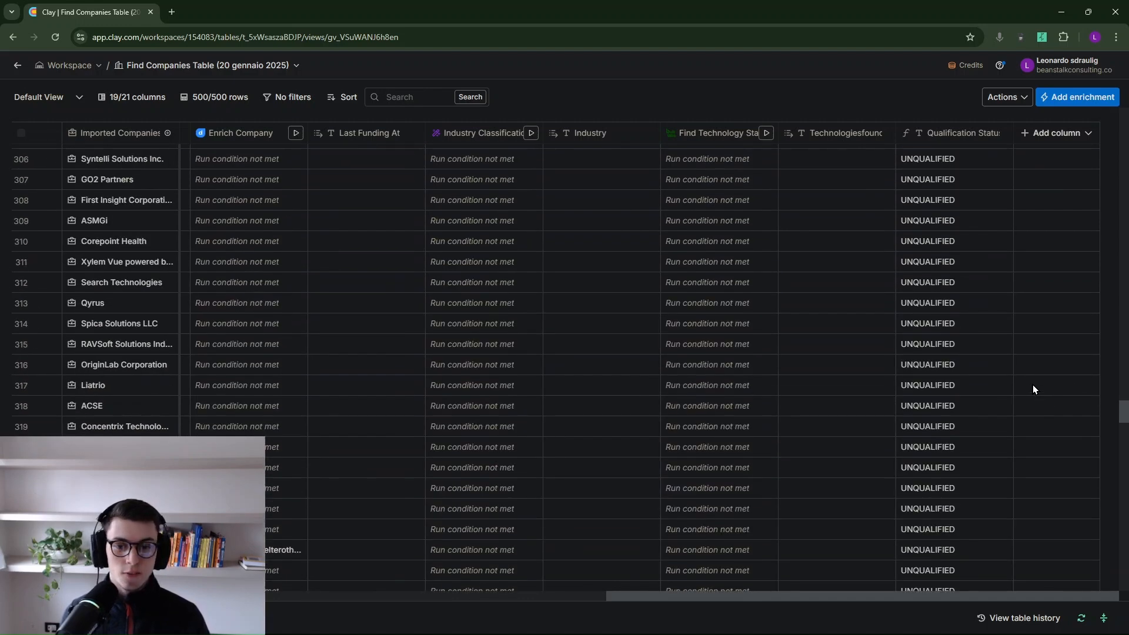
pyautogui.scroll(-6, 1009, 404)
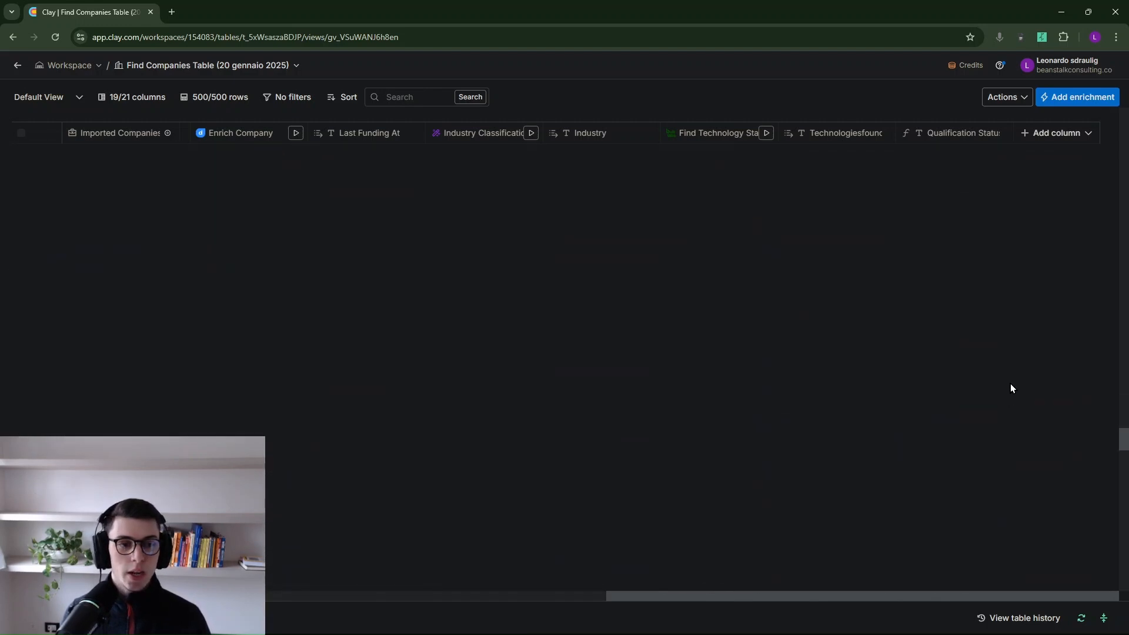
pyautogui.scroll(-5, 1032, 419)
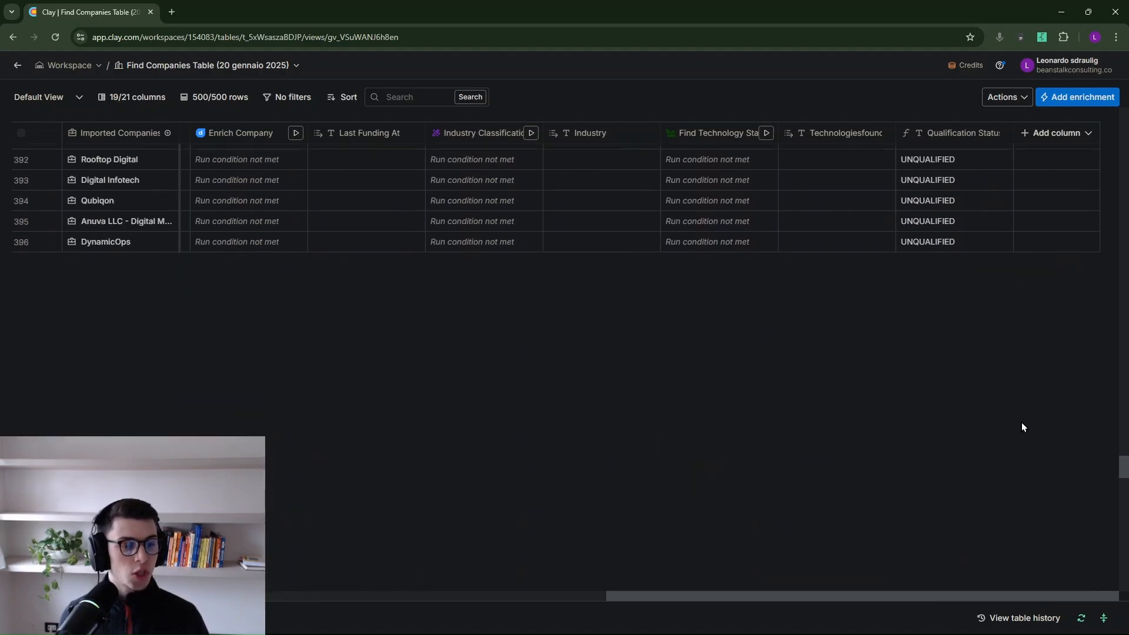
pyautogui.moveTo(1123, 504); pyautogui.dragTo(1115, 302)
pyautogui.moveTo(1127, 112); pyautogui.dragTo(1124, 105)
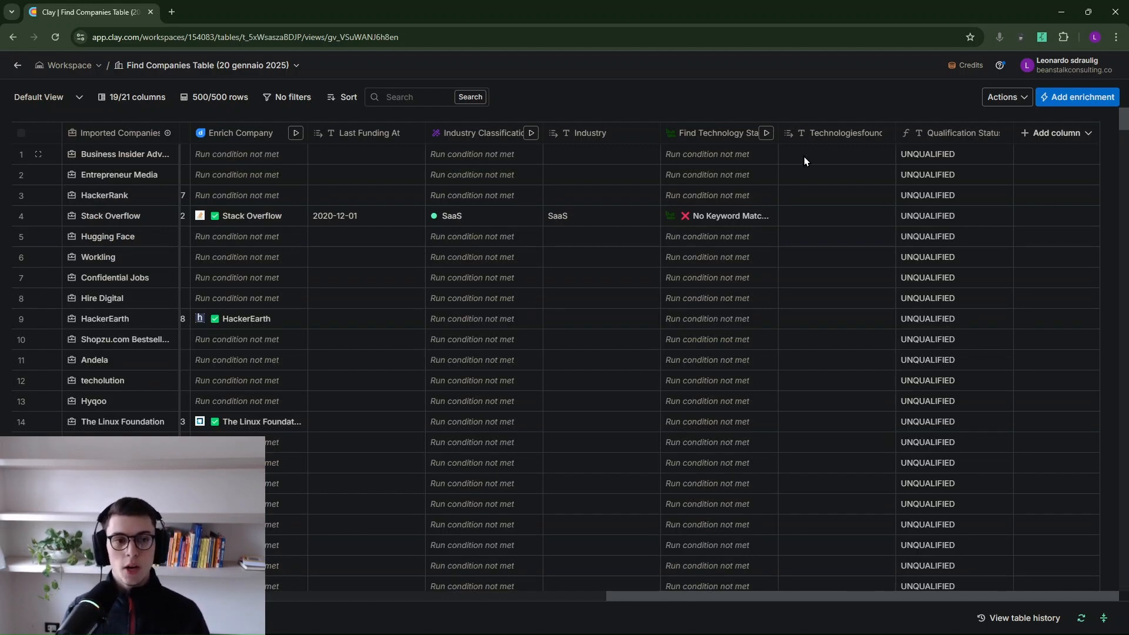
# - Search the enrichments for "find contact" and add Find Contacts at Company to the table
pyautogui.click(1027, 147)
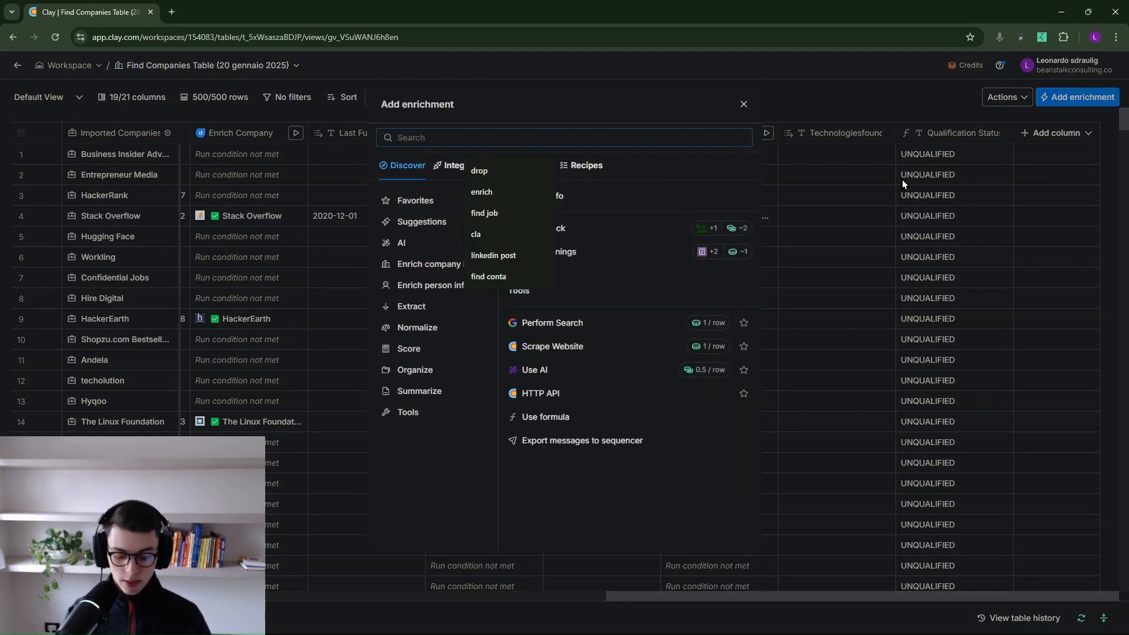
pyautogui.write('find contact')
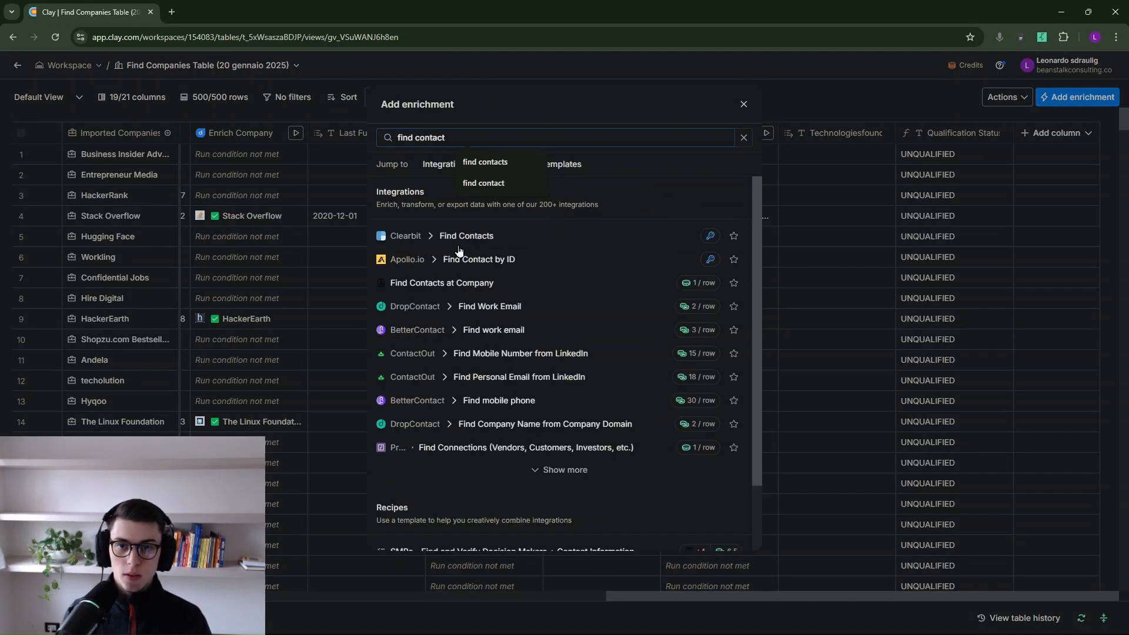
pyautogui.click(486, 287)
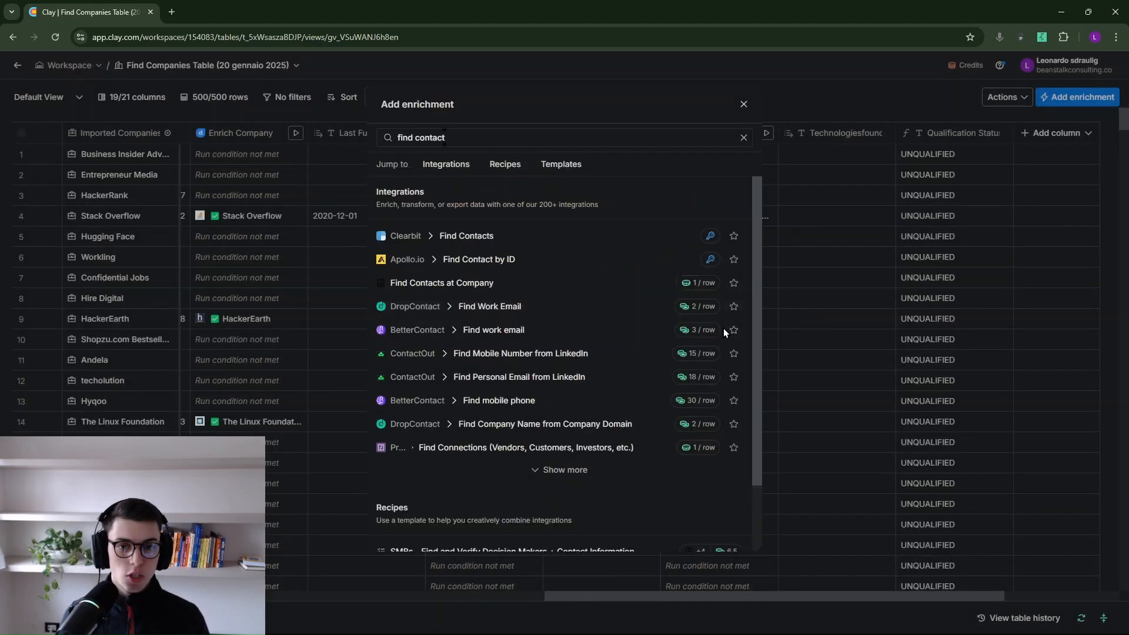
pyautogui.click(723, 328)
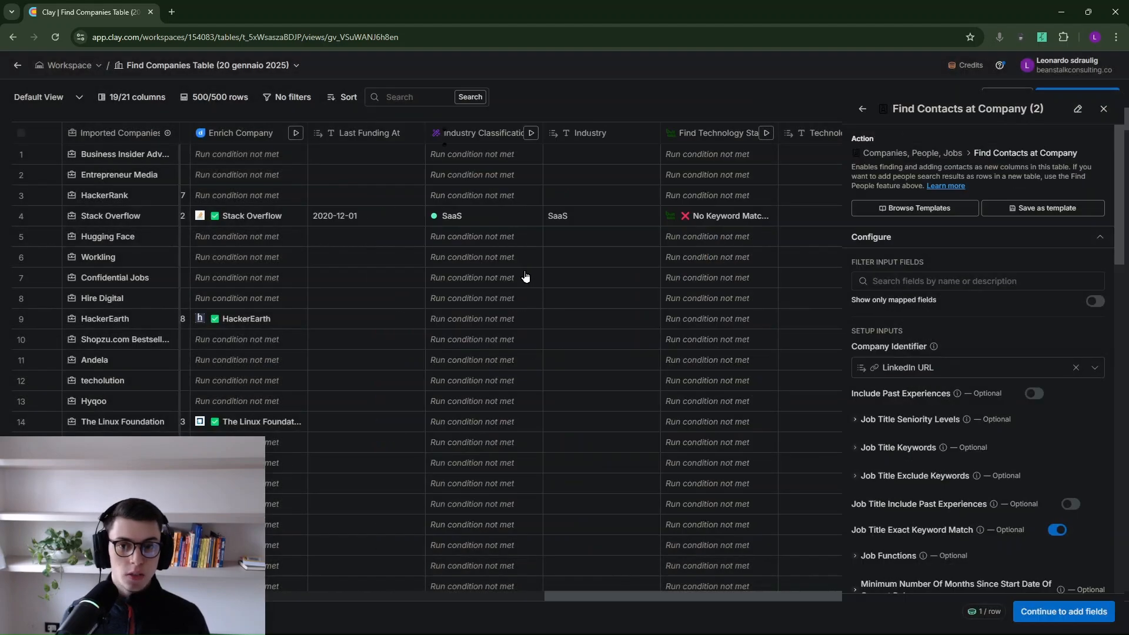
pyautogui.hscroll(2, 702, 277)
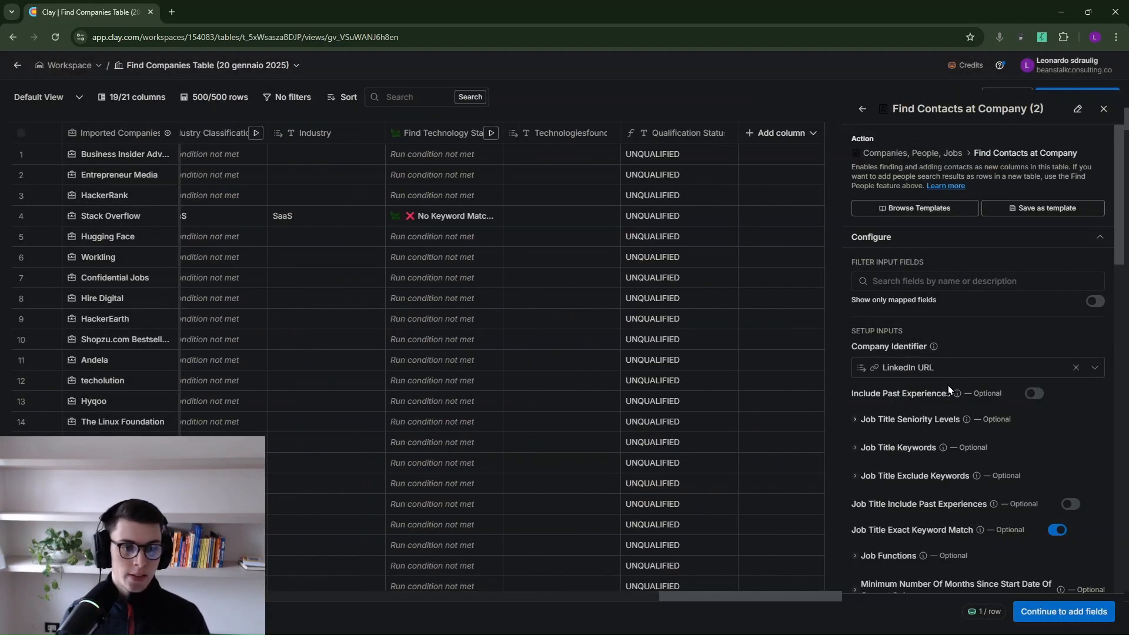
# - Set the job title keywords to "head of sales", "director of sales" and "CSO"
pyautogui.scroll(-2, 949, 385)
pyautogui.click(940, 360)
pyautogui.click(921, 383)
pyautogui.write('head of sales')
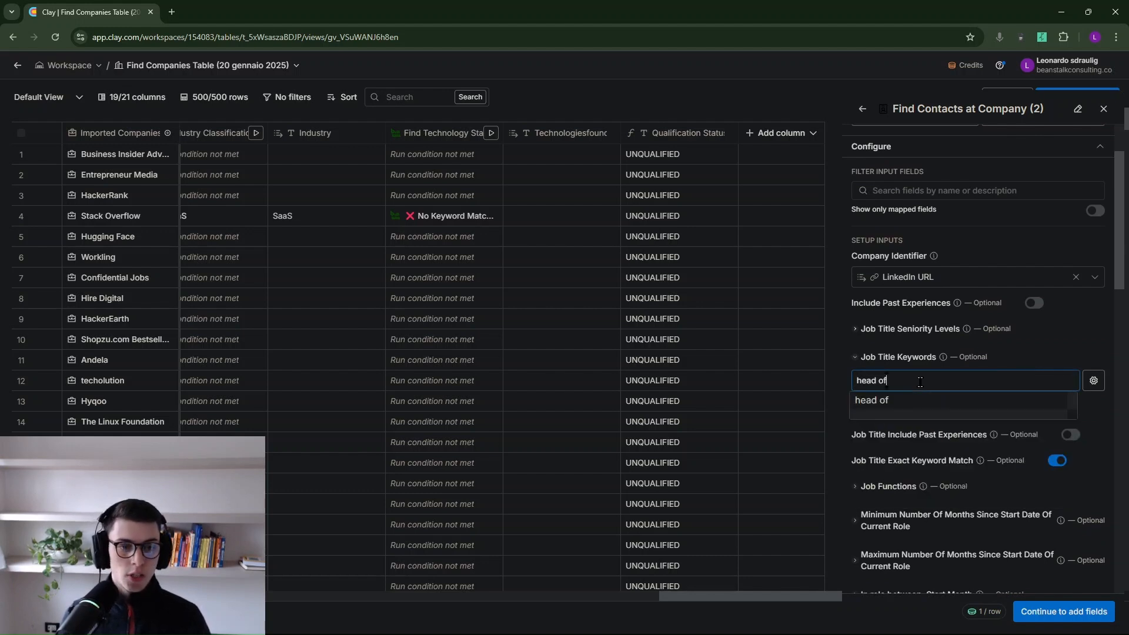
pyautogui.press('Return')
pyautogui.write('director')
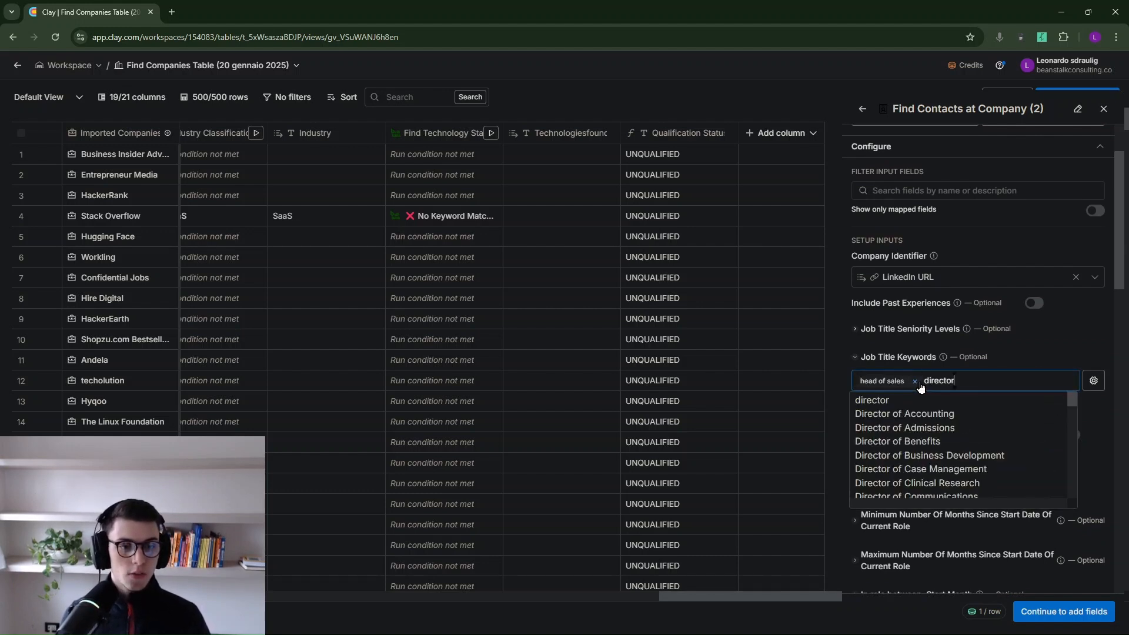
pyautogui.write(' of sales')
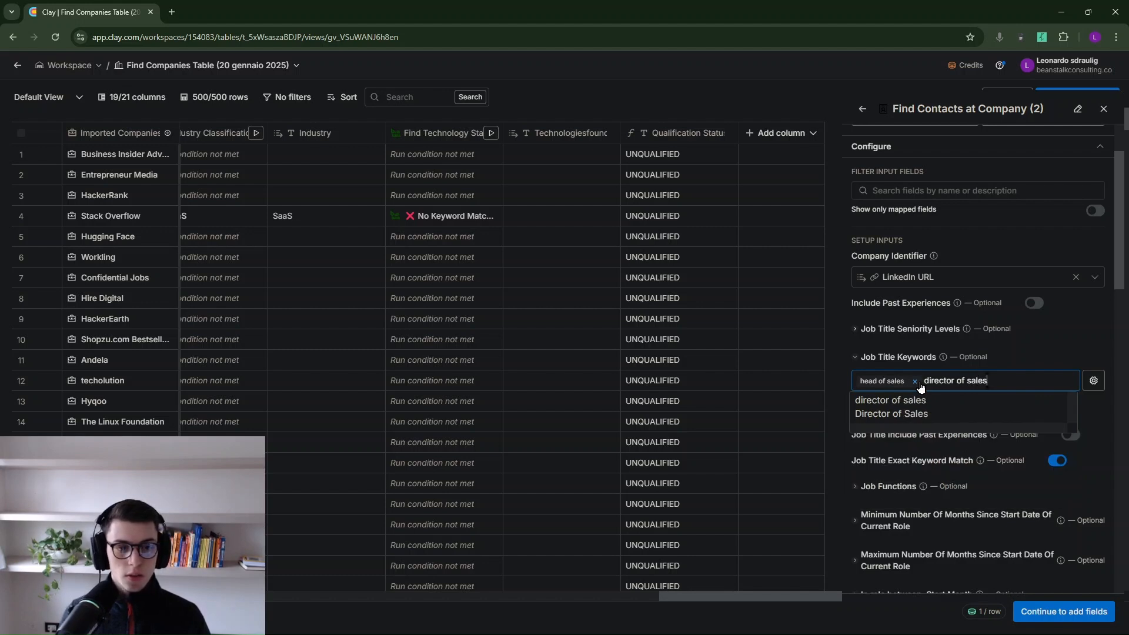
pyautogui.press('Return')
pyautogui.write('CSO')
pyautogui.press('Return')
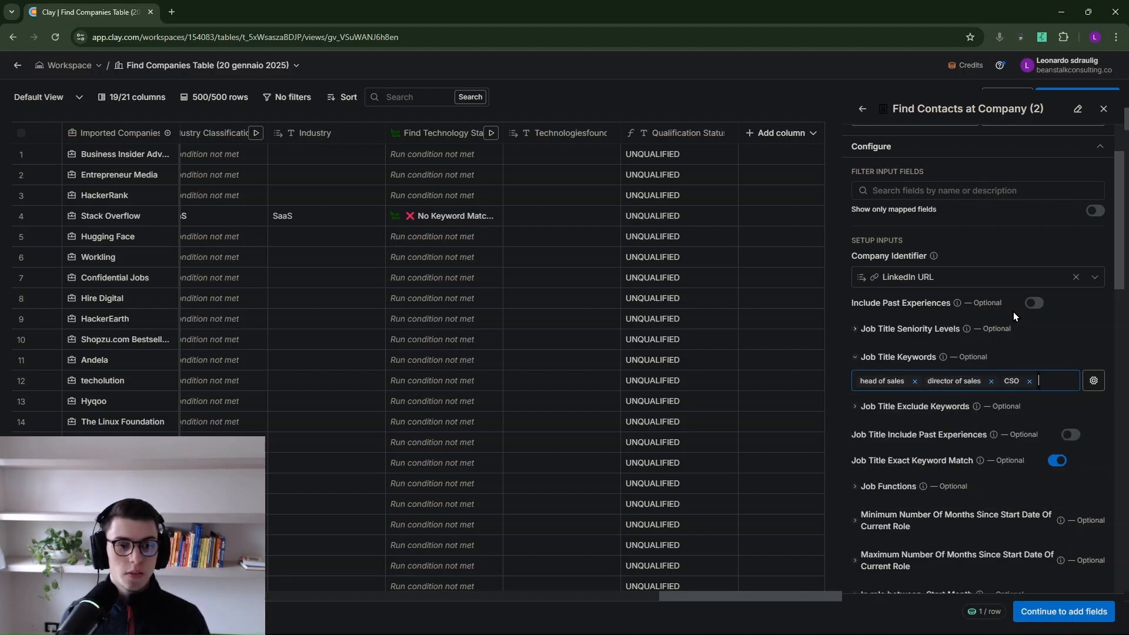
# - Filter the contacts by a location matching "united" and set the result limit to 3
pyautogui.scroll(-3, 941, 306)
pyautogui.scroll(-2, 909, 301)
pyautogui.click(894, 415)
pyautogui.write('united')
pyautogui.click(899, 472)
pyautogui.scroll(-3, 1051, 414)
pyautogui.scroll(-8, 1049, 412)
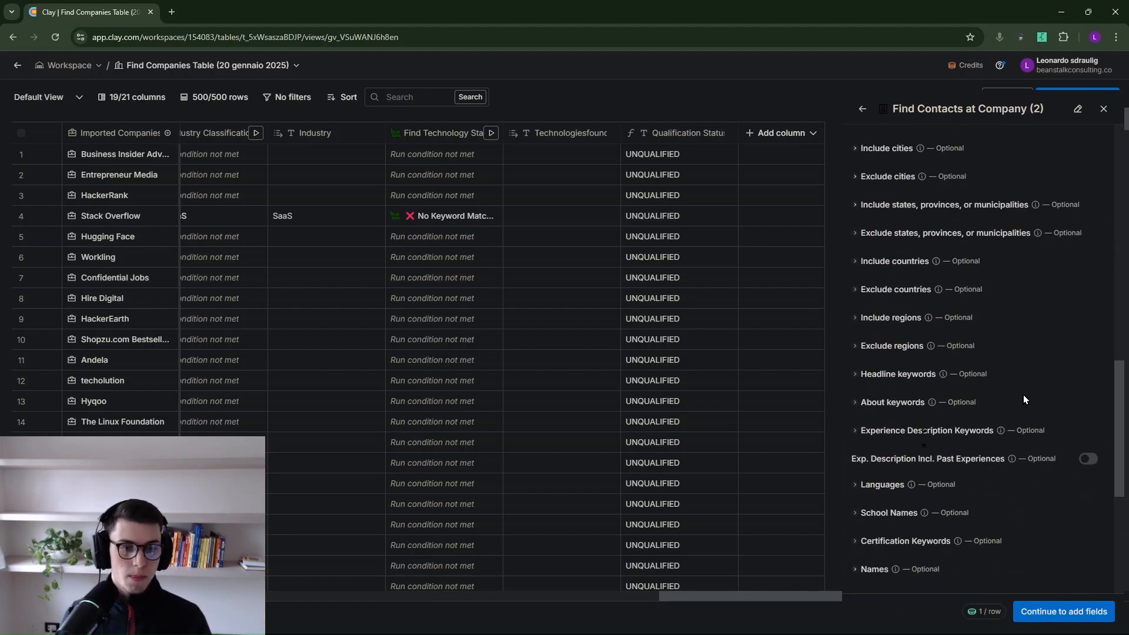
pyautogui.scroll(-3, 1000, 349)
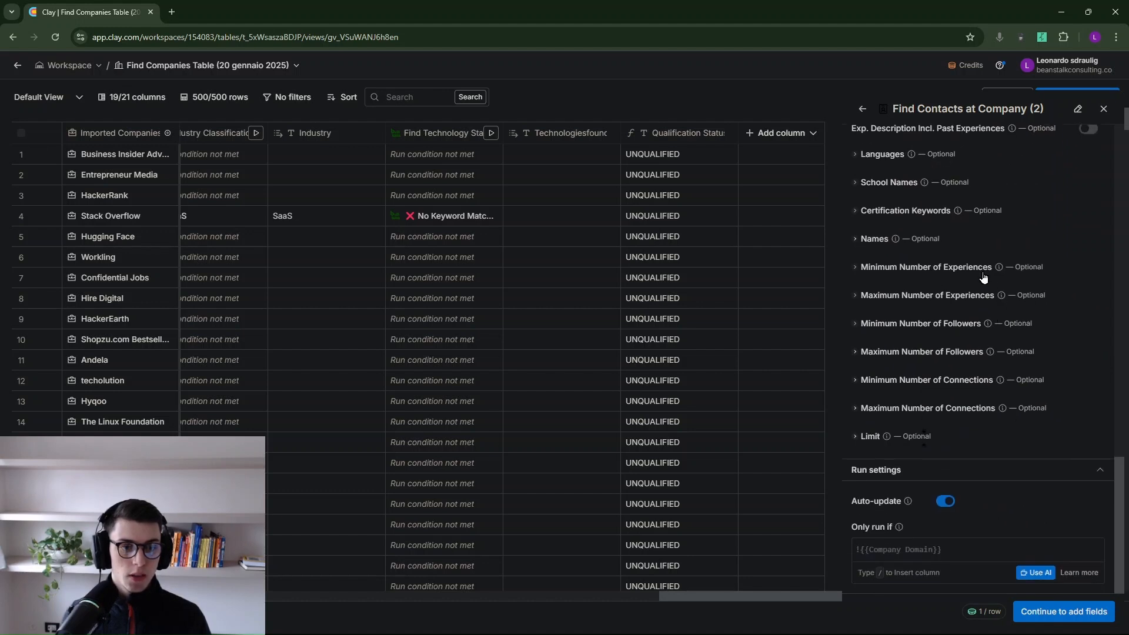
pyautogui.click(905, 438)
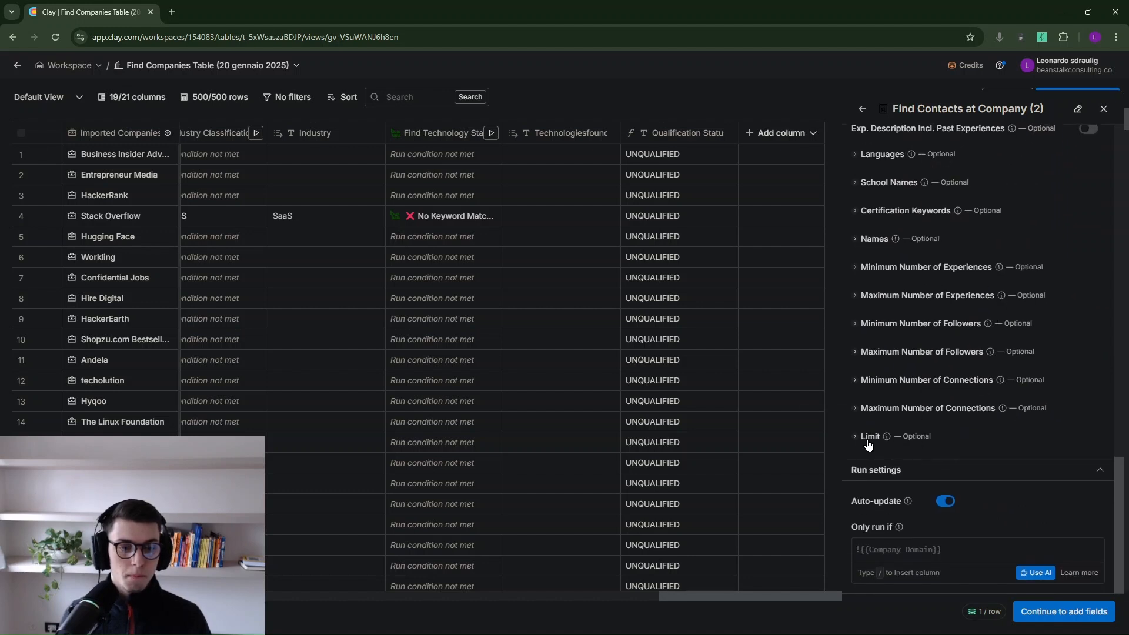
pyautogui.click(903, 438)
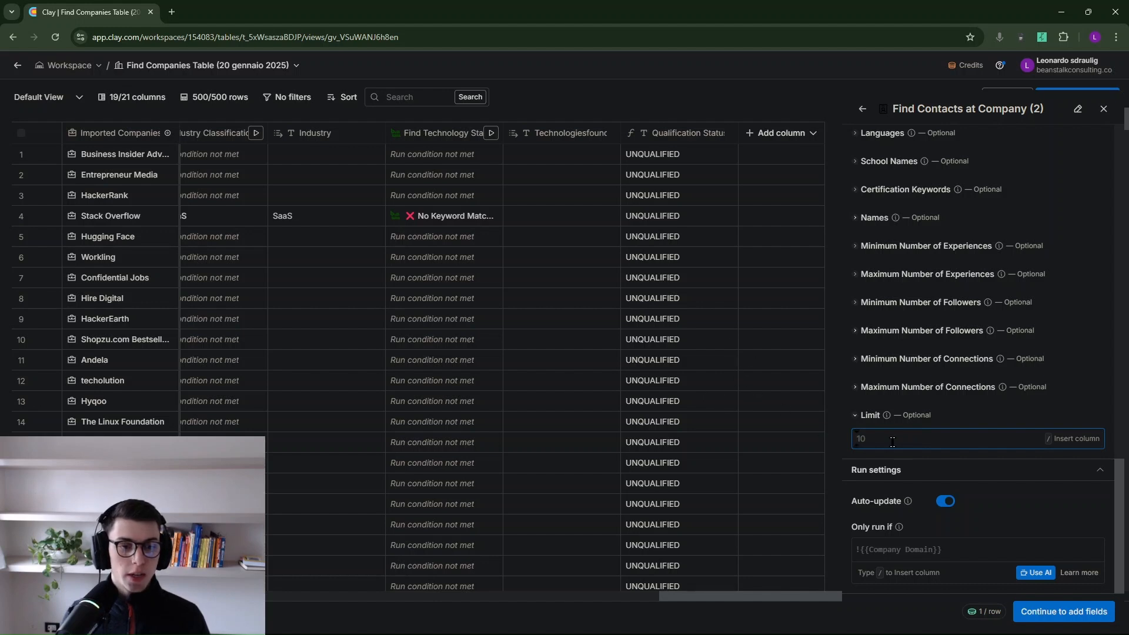
pyautogui.write('3')
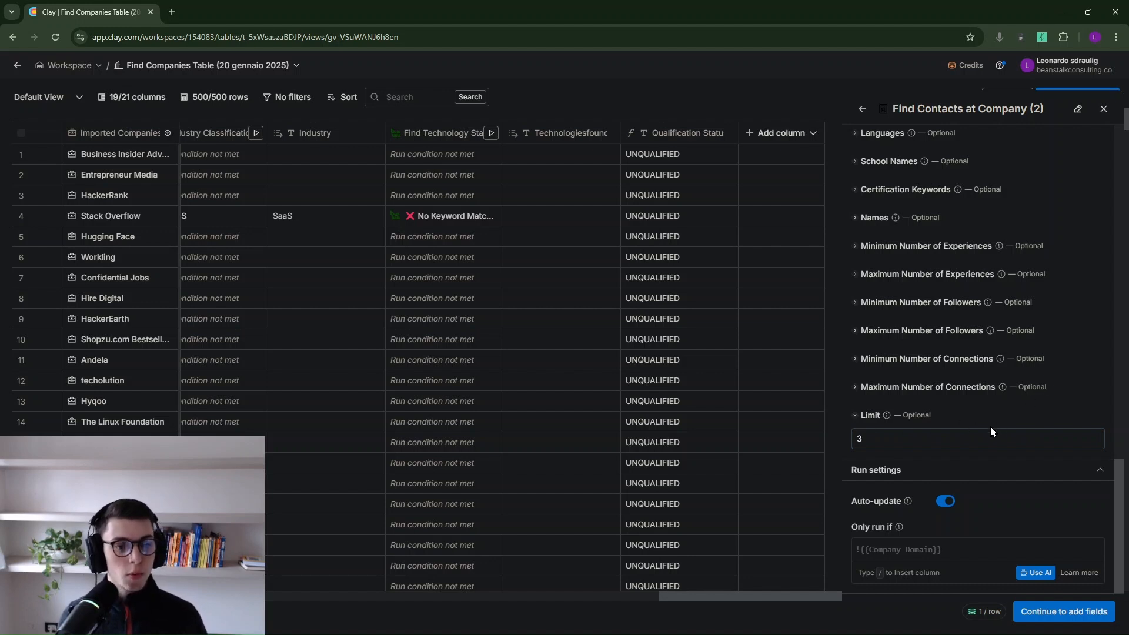
# - Generate and save a run condition requiring Qualification Status equals "QUALIFIED" for the contact search
pyautogui.click(887, 549)
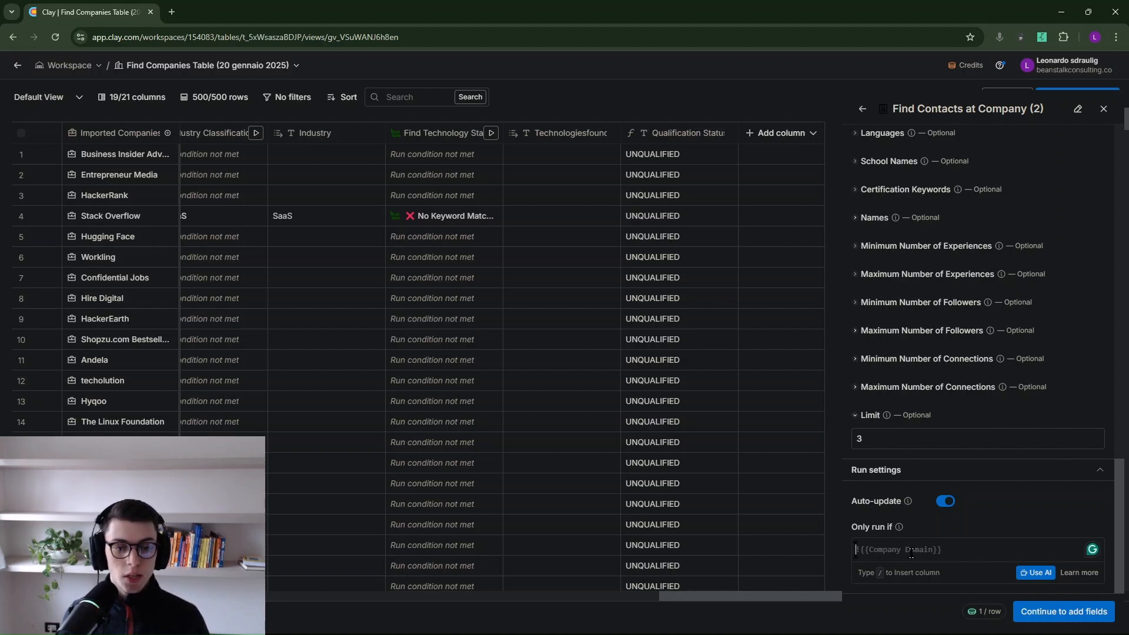
pyautogui.scroll(-3, 762, 276)
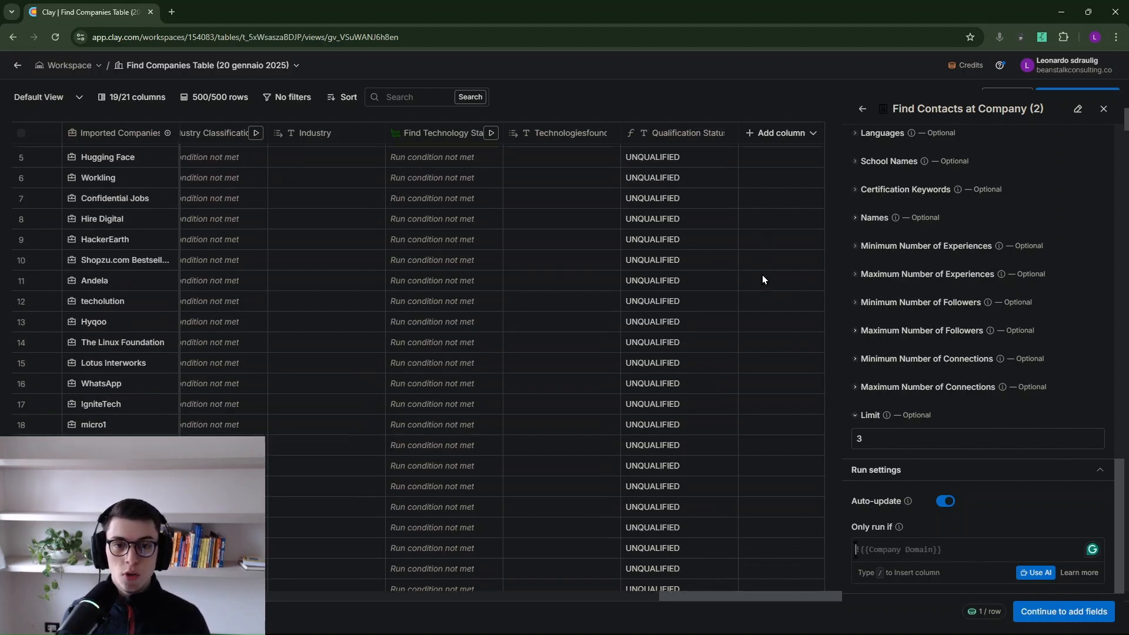
pyautogui.scroll(-15, 752, 279)
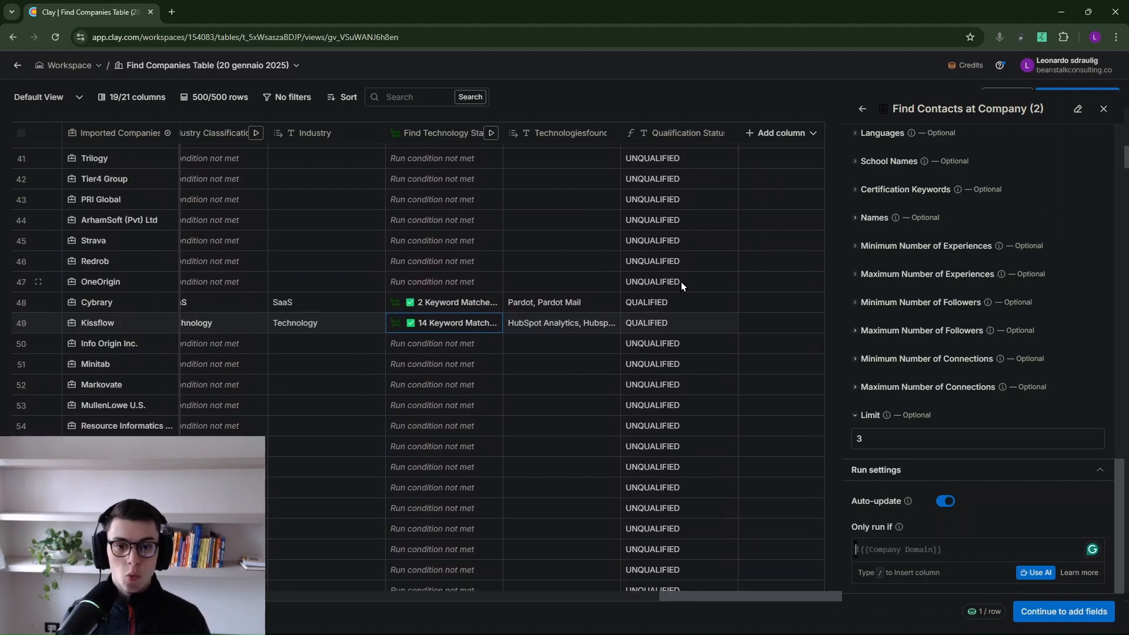
pyautogui.click(1035, 572)
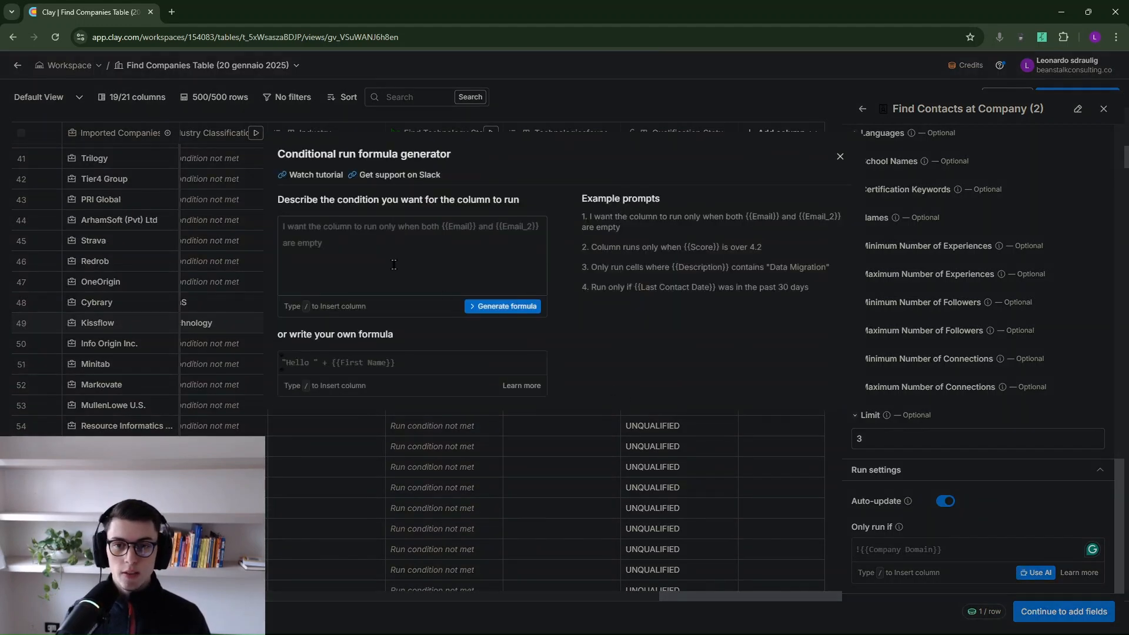
pyautogui.click(394, 265)
pyautogui.write('/qua')
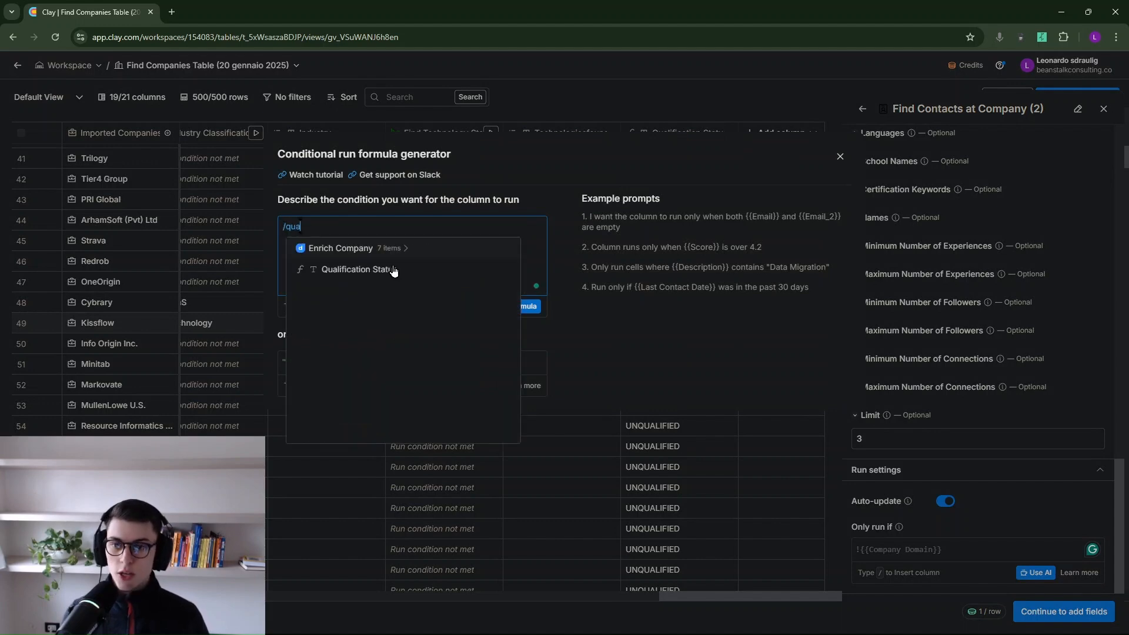
pyautogui.click(349, 269)
pyautogui.write('eq')
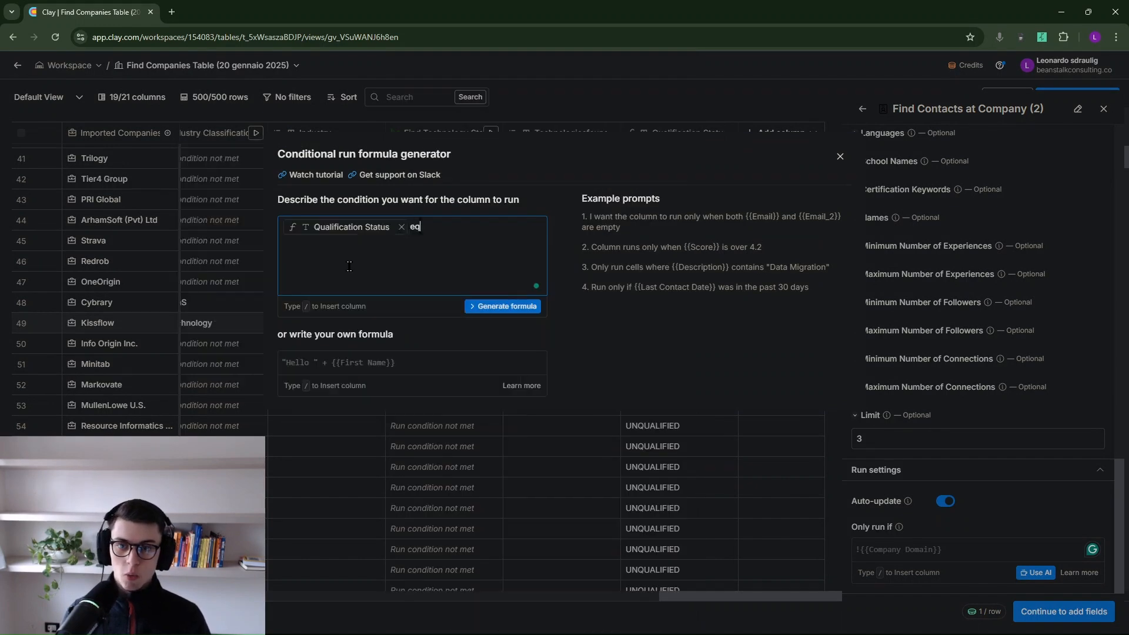
pyautogui.write('uals "QUALIFIED"')
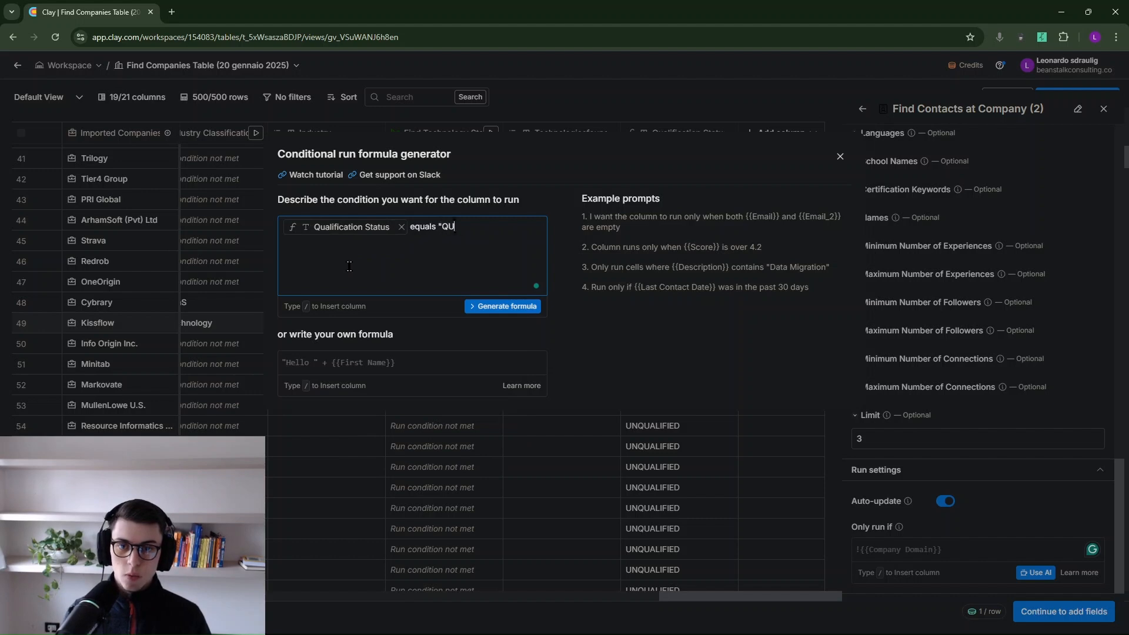
pyautogui.click(491, 308)
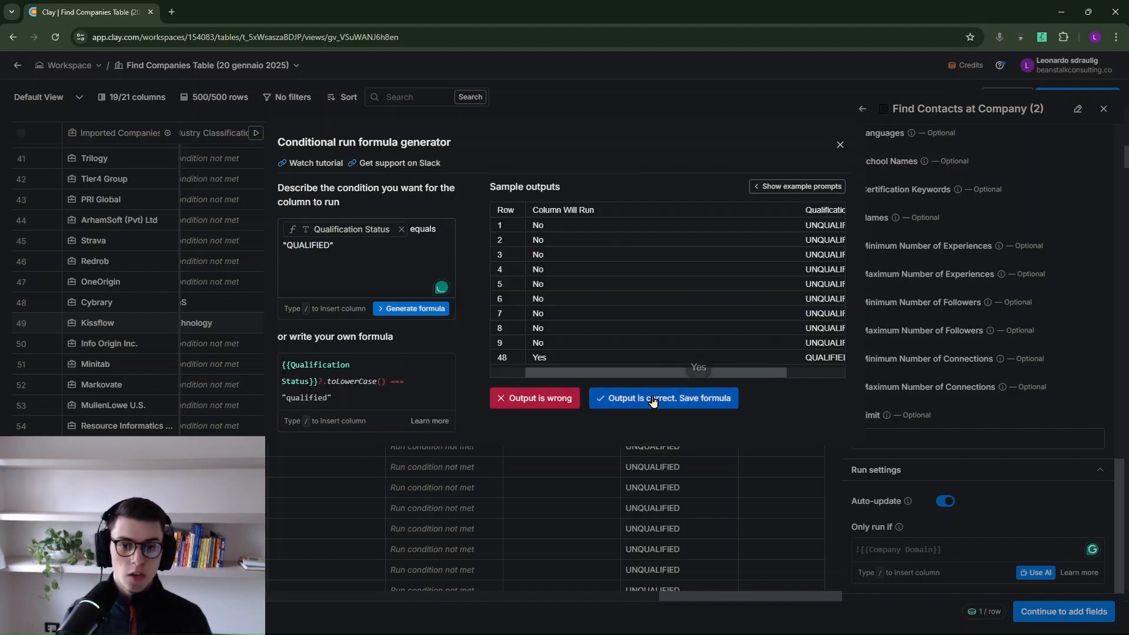
pyautogui.click(652, 399)
# - Continue to the output fields, add the person's Name as a column, and save and run the contact enrichment
pyautogui.scroll(-2, 1049, 479)
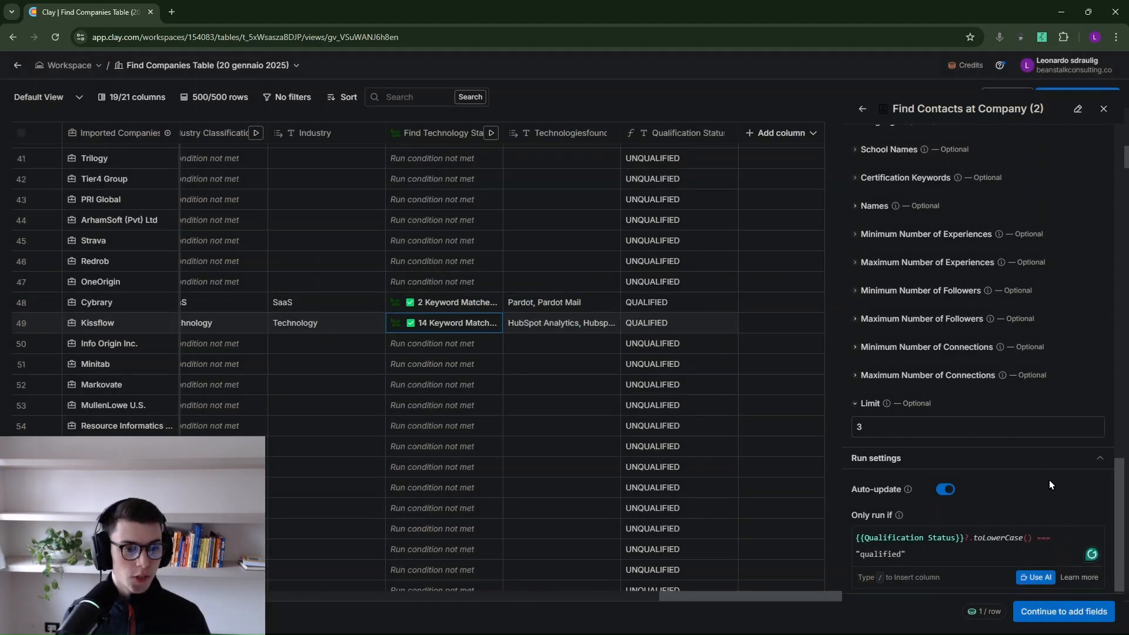
pyautogui.click(1056, 608)
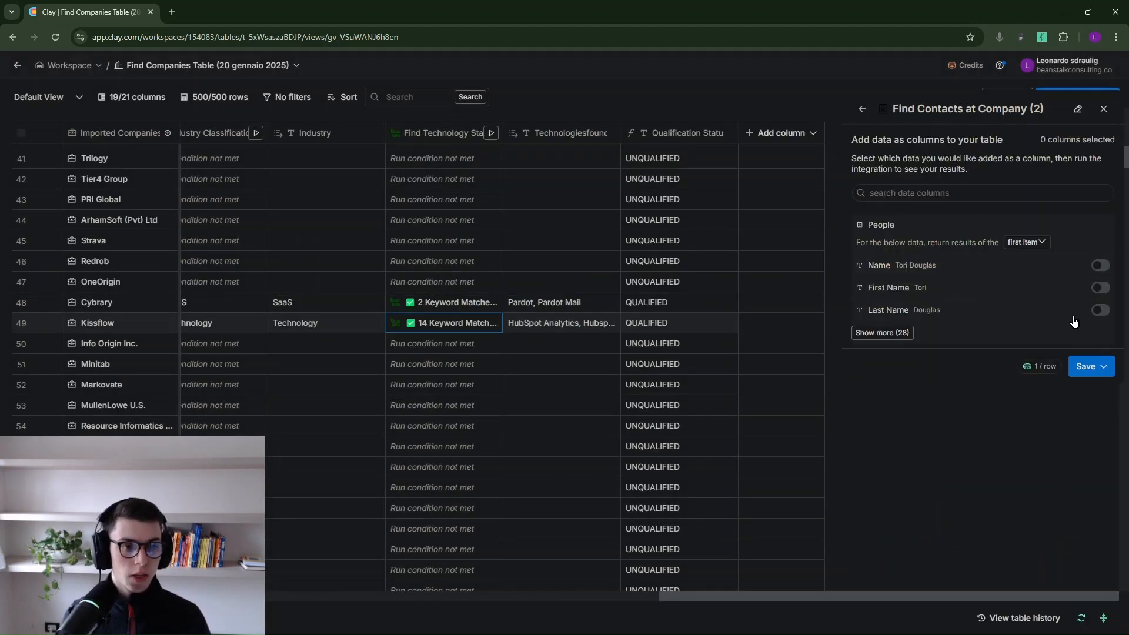
pyautogui.click(1099, 265)
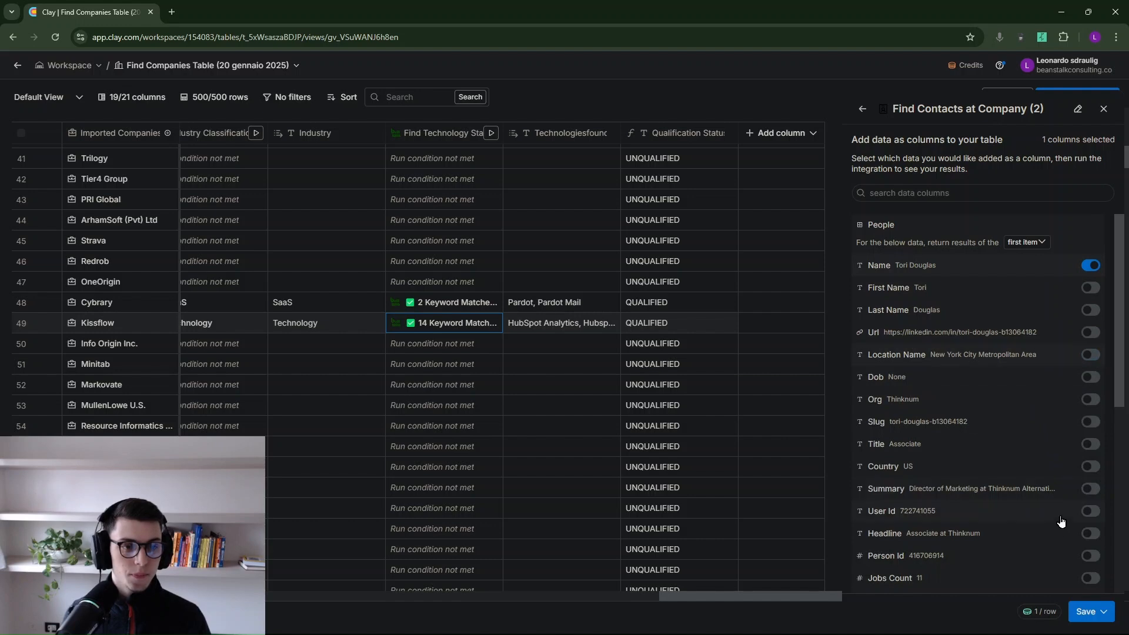
pyautogui.scroll(-8, 1061, 524)
pyautogui.click(1102, 613)
pyautogui.click(1059, 558)
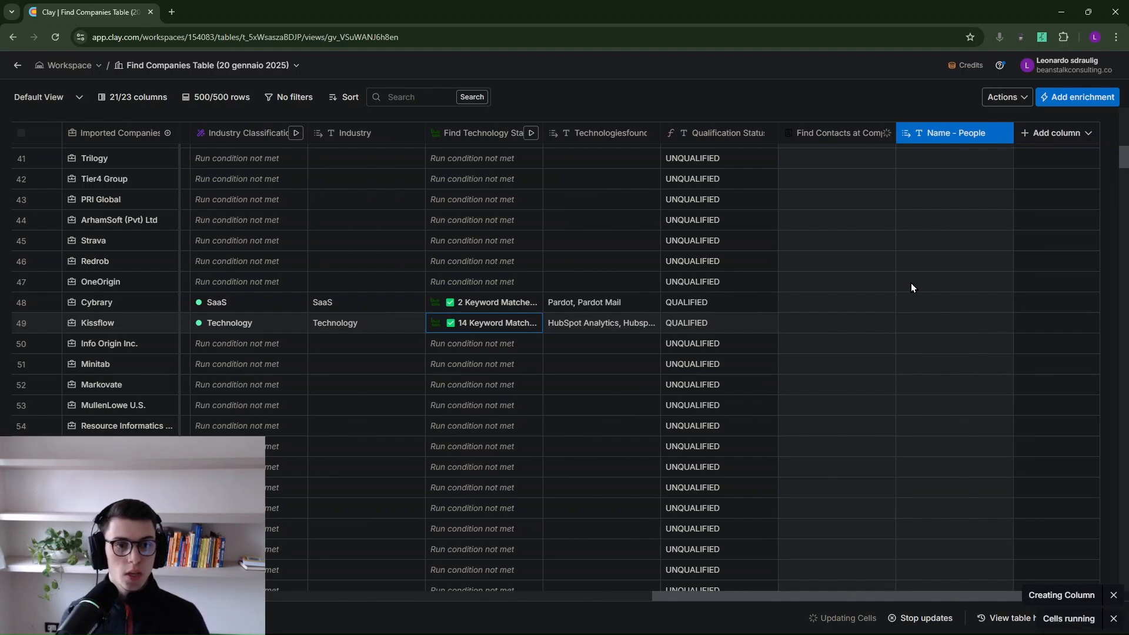
# - Inspect the contacts found for Cybrary, expanding the People list in the cell details and its list actions
pyautogui.scroll(2, 902, 259)
pyautogui.scroll(5, 860, 336)
pyautogui.scroll(-6, 860, 337)
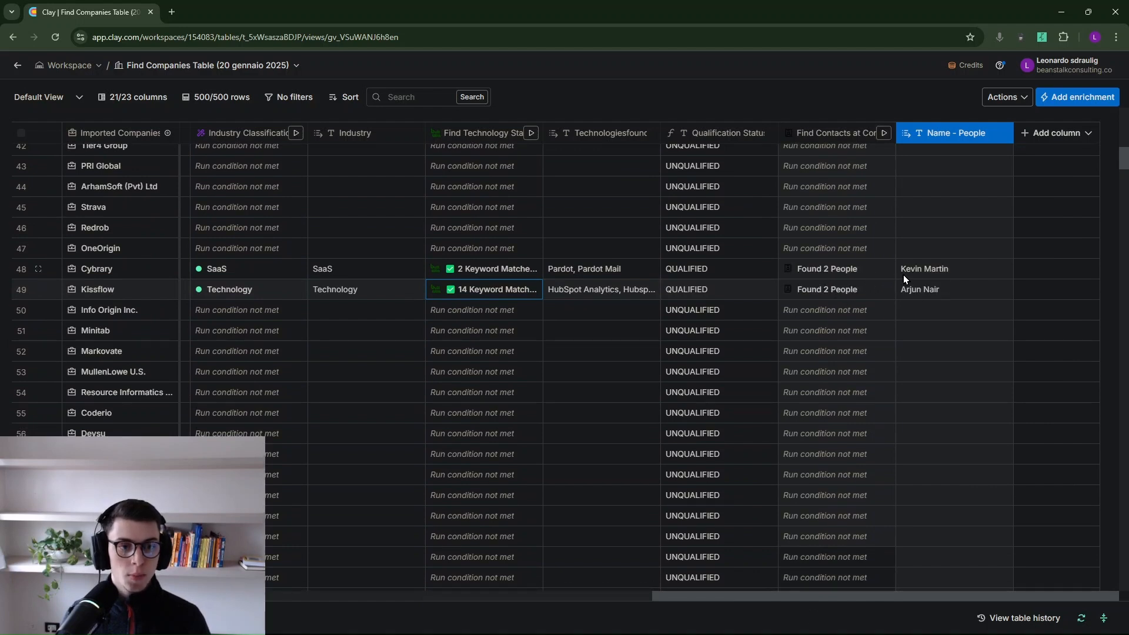
pyautogui.click(900, 276)
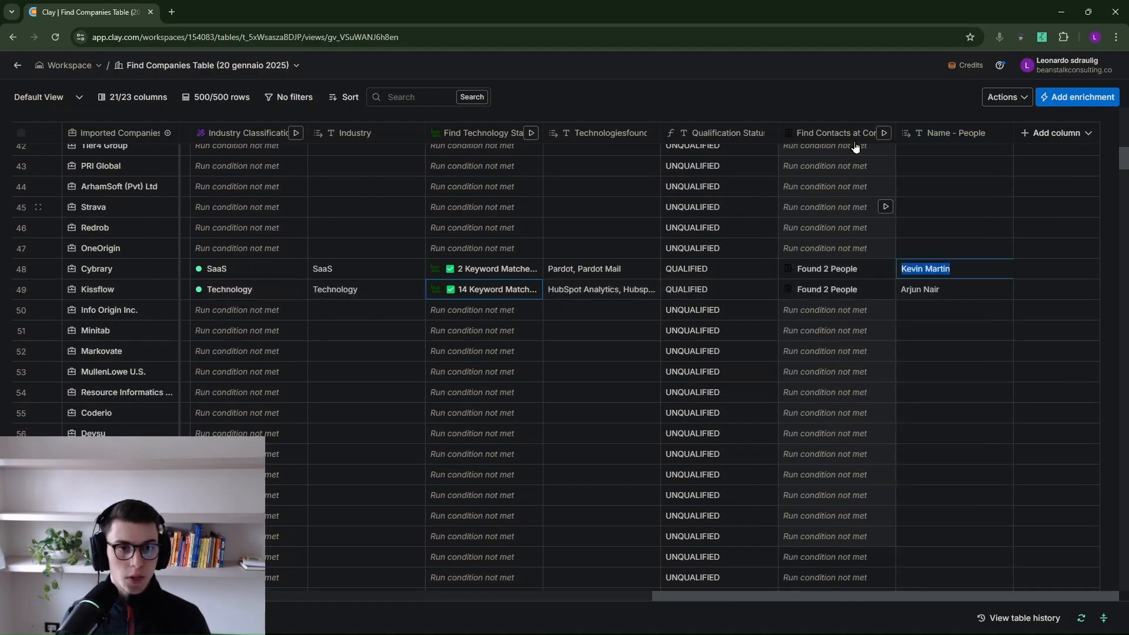
pyautogui.click(830, 274)
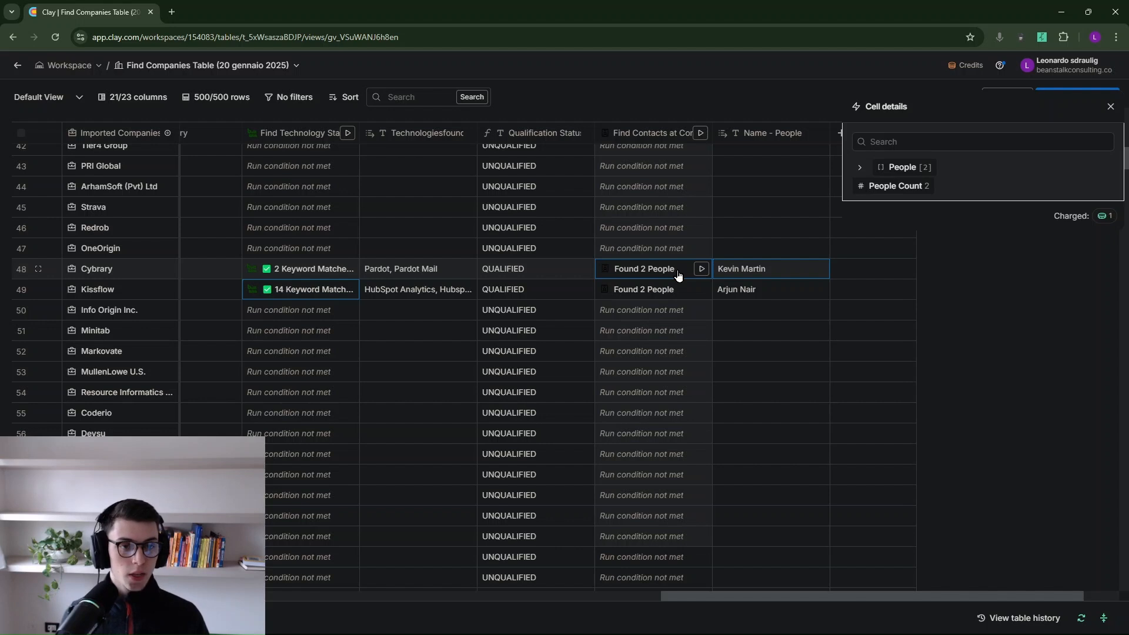
pyautogui.click(861, 168)
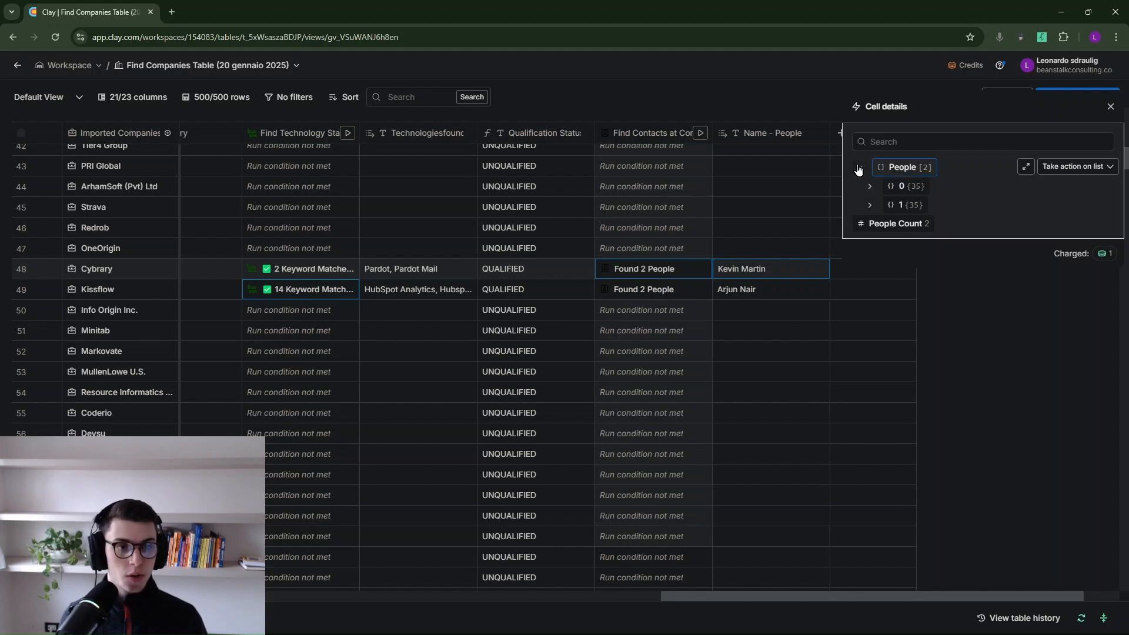
pyautogui.click(1095, 171)
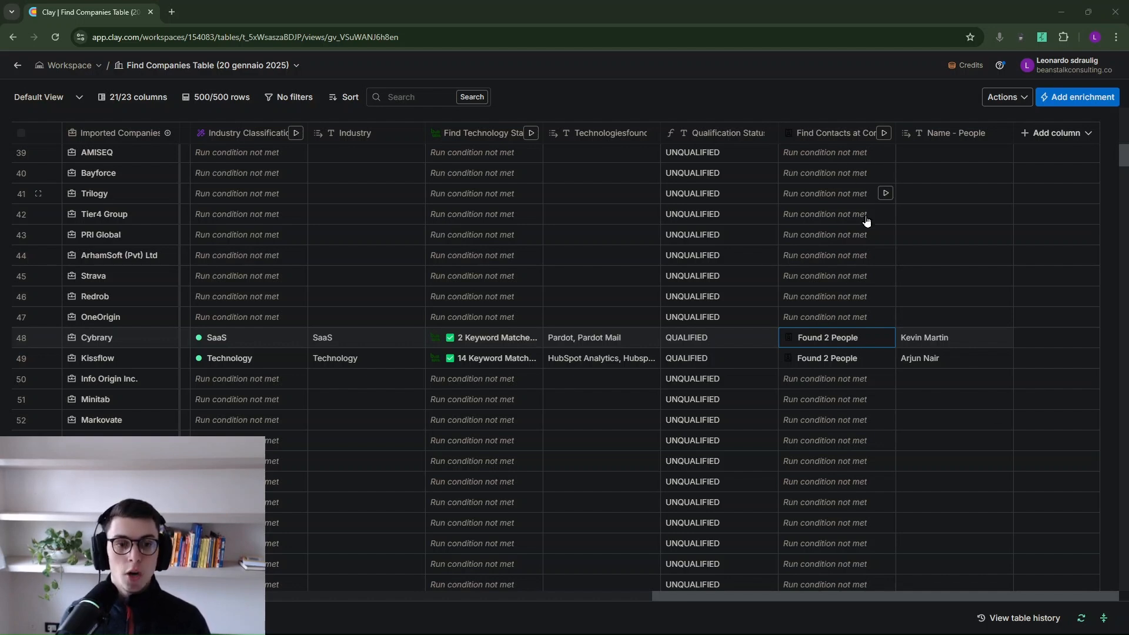
# - Review the Find Contacts at Company results for the qualified companies throughout the table
pyautogui.scroll(-3, 845, 381)
pyautogui.scroll(-5, 846, 382)
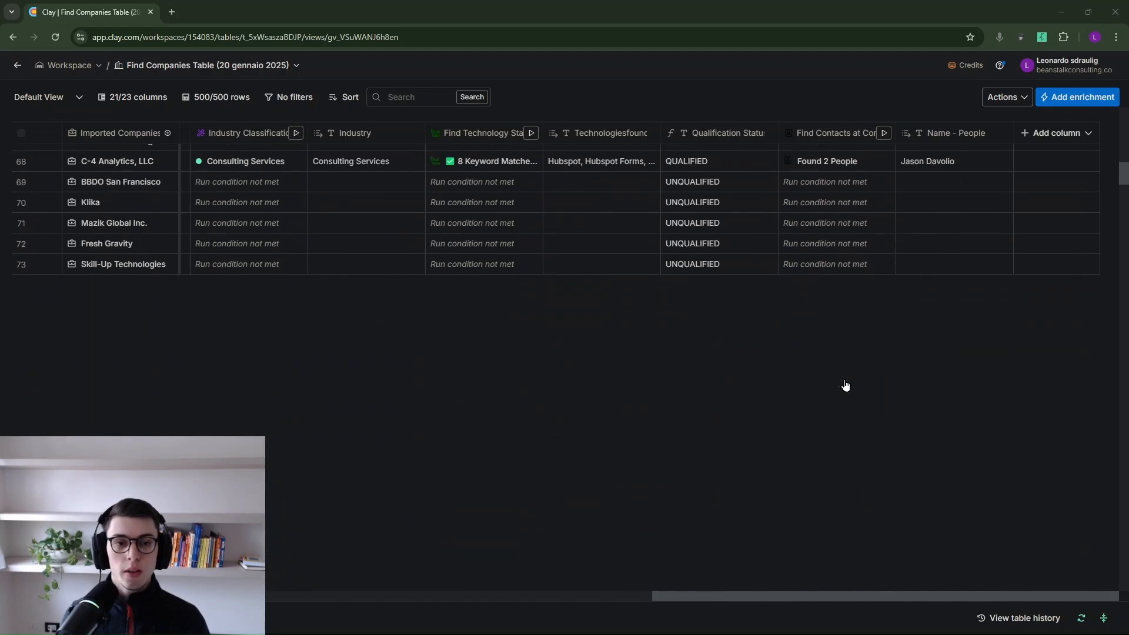
pyautogui.scroll(15, 840, 411)
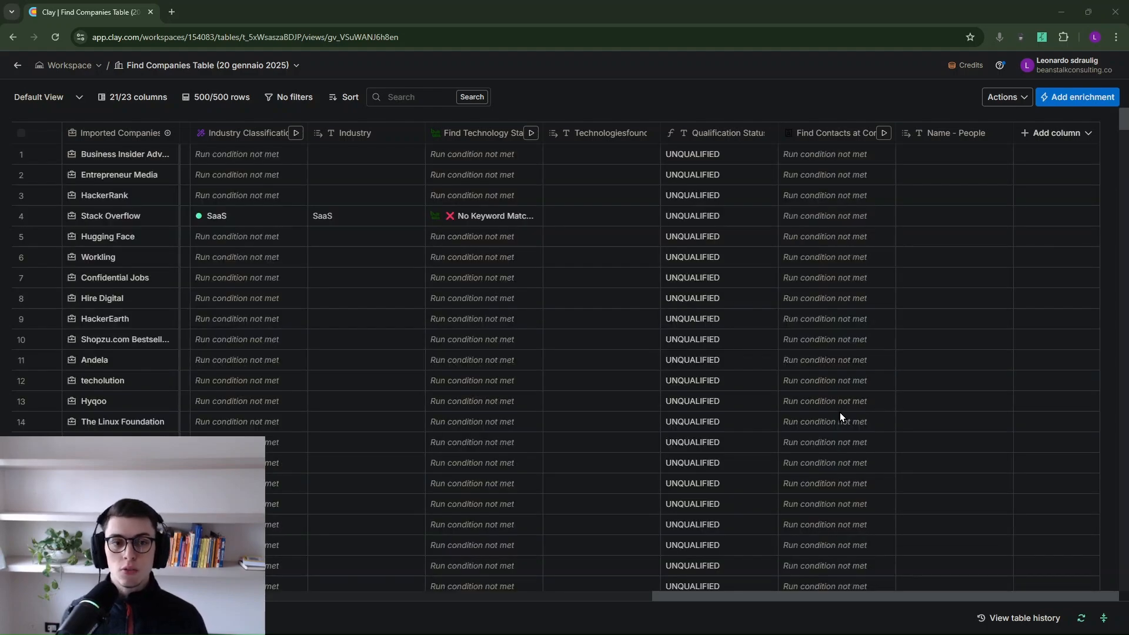
pyautogui.scroll(-10, 838, 382)
pyautogui.scroll(-5, 838, 384)
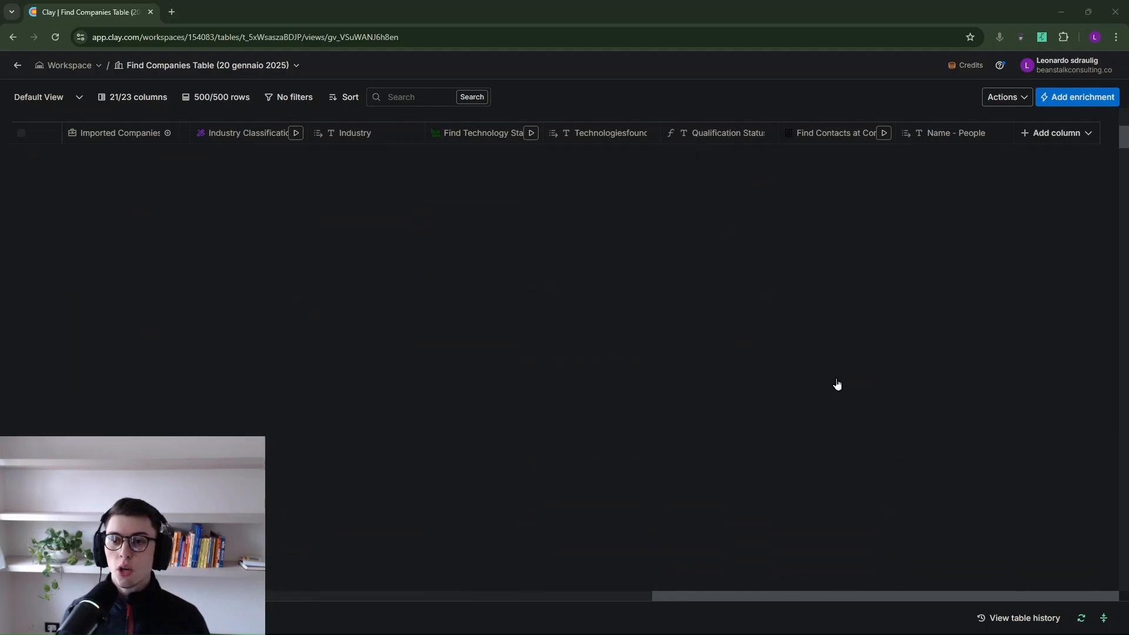
pyautogui.scroll(-6, 837, 385)
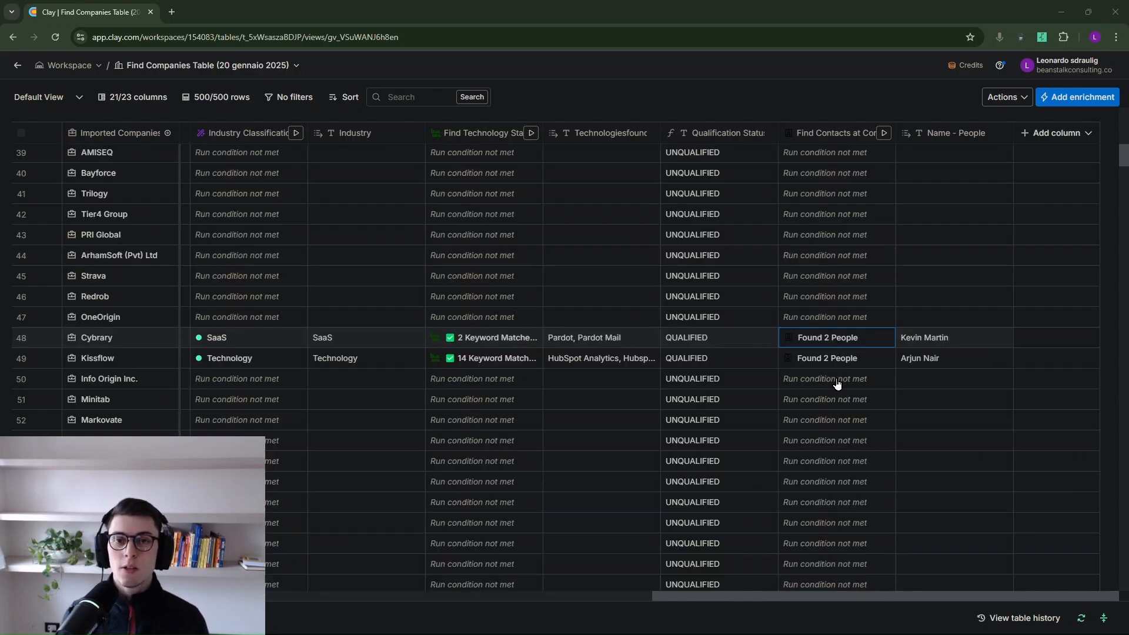